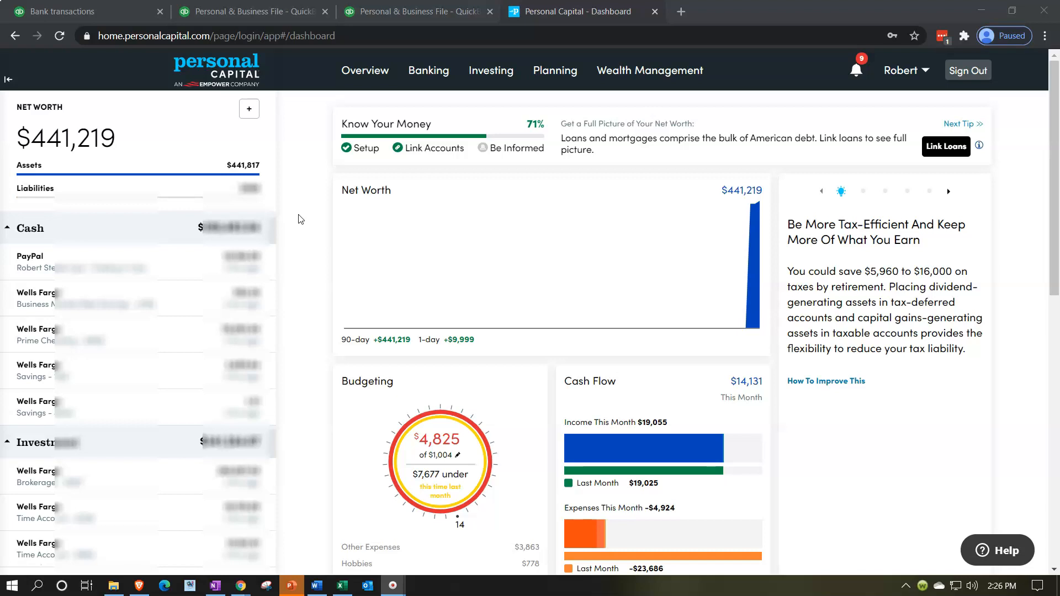
Switch to QuickBooks and view the checking account on the bank transactions page.
left_click(282, 172)
left_click(117, 15)
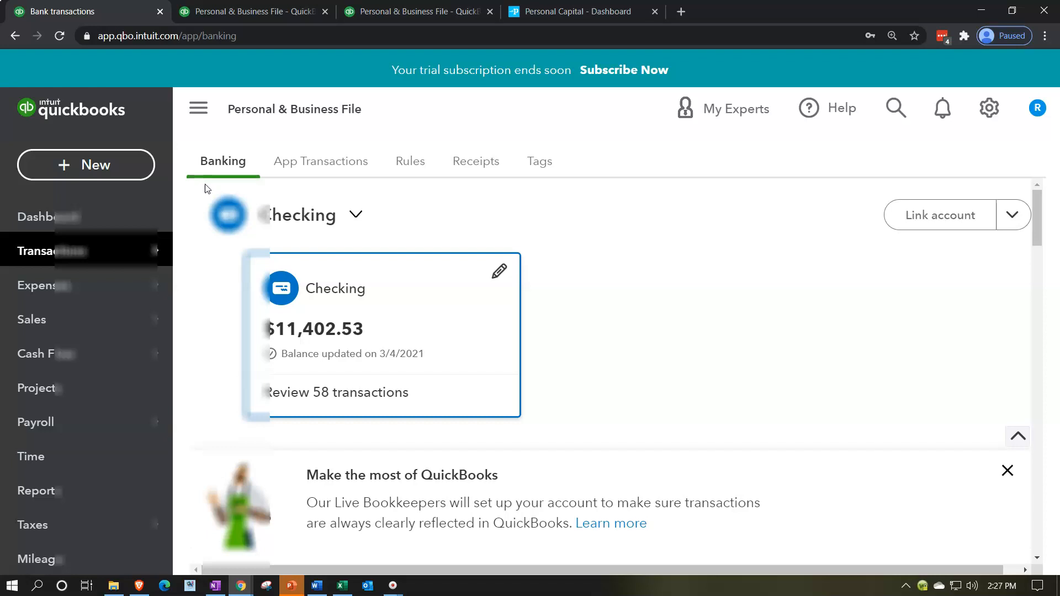
Switch to Personal Capital, view the PayPal account's details, and open the transactions list for all accounts.
left_click(557, 10)
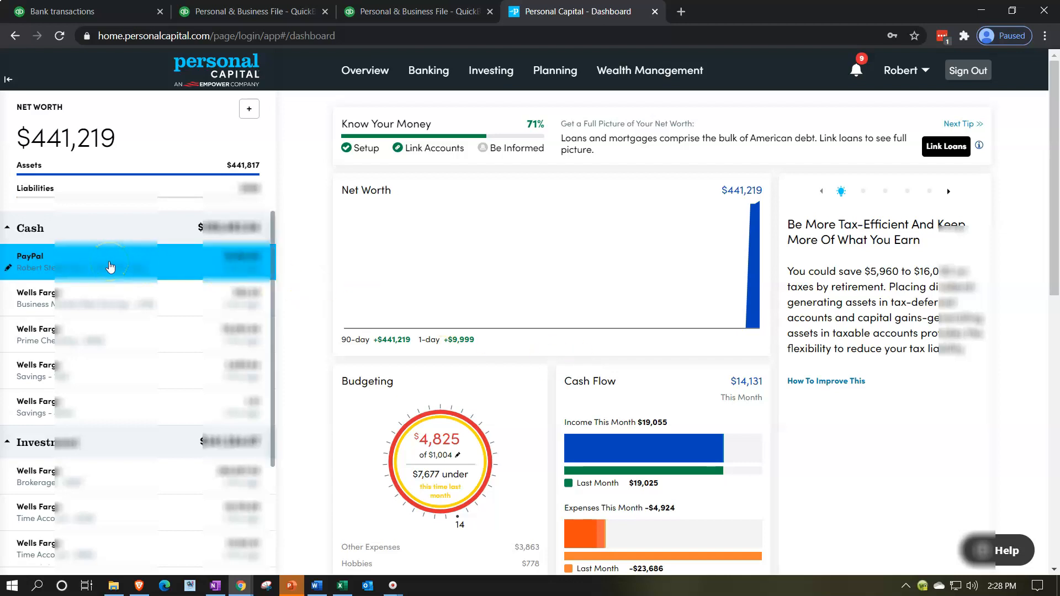
left_click(110, 266)
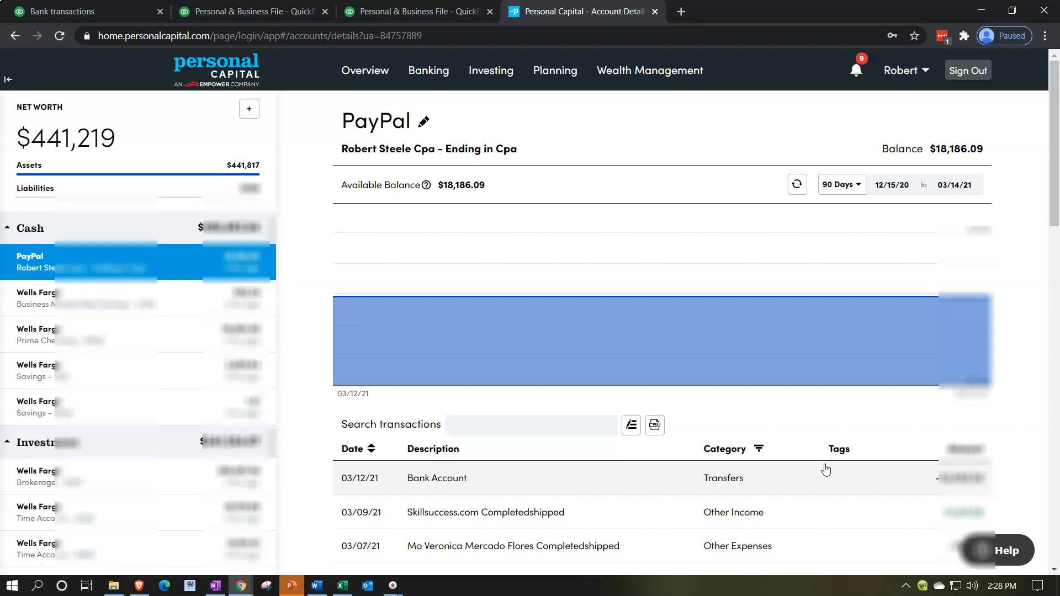
left_click(359, 70)
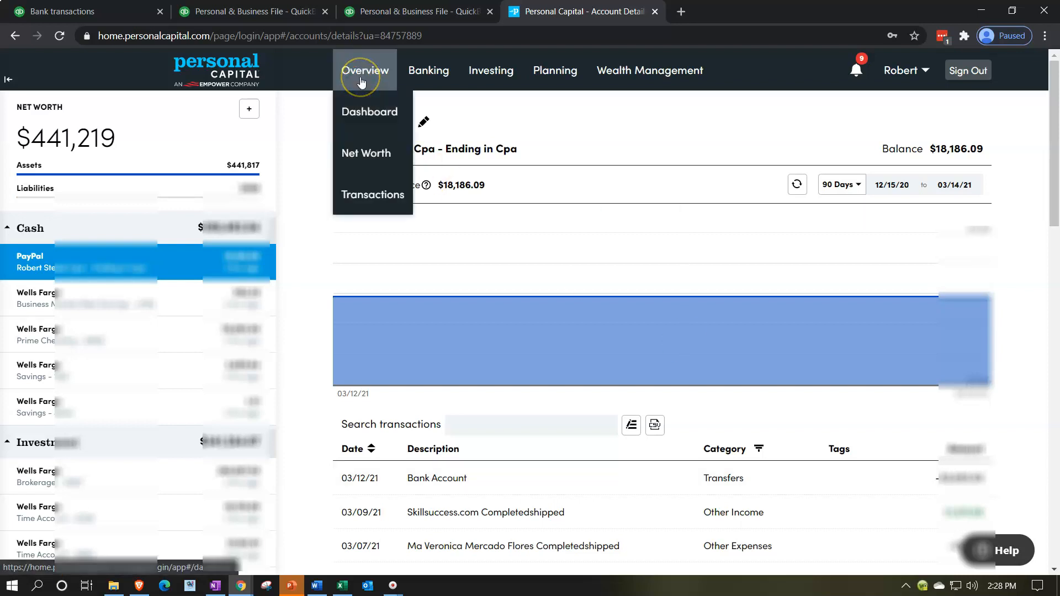
left_click(370, 194)
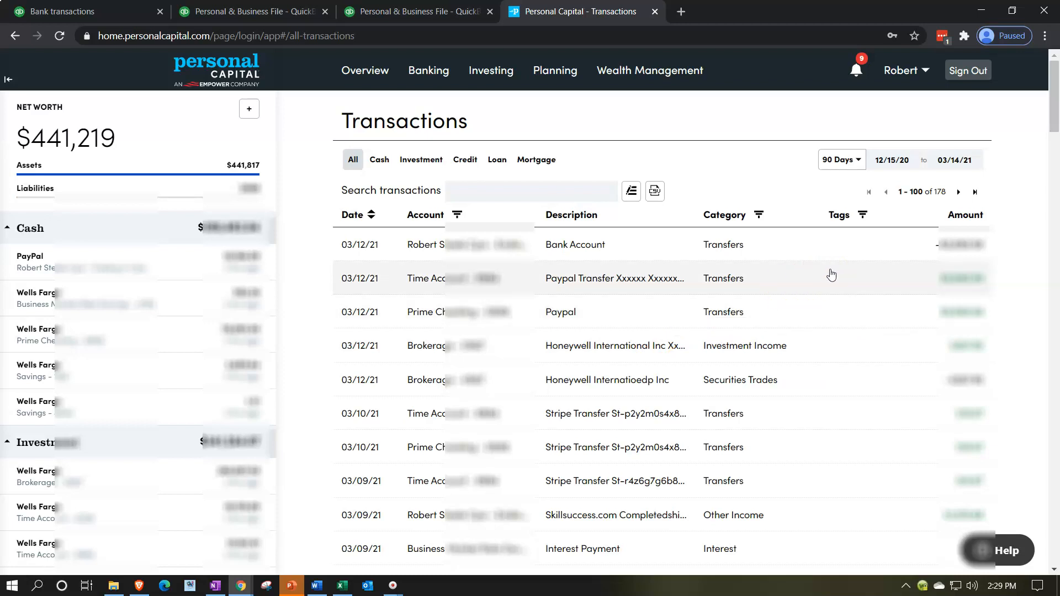
Switch to QuickBooks and examine the checking account's bank feed transactions and their assigned categories.
left_click(130, 14)
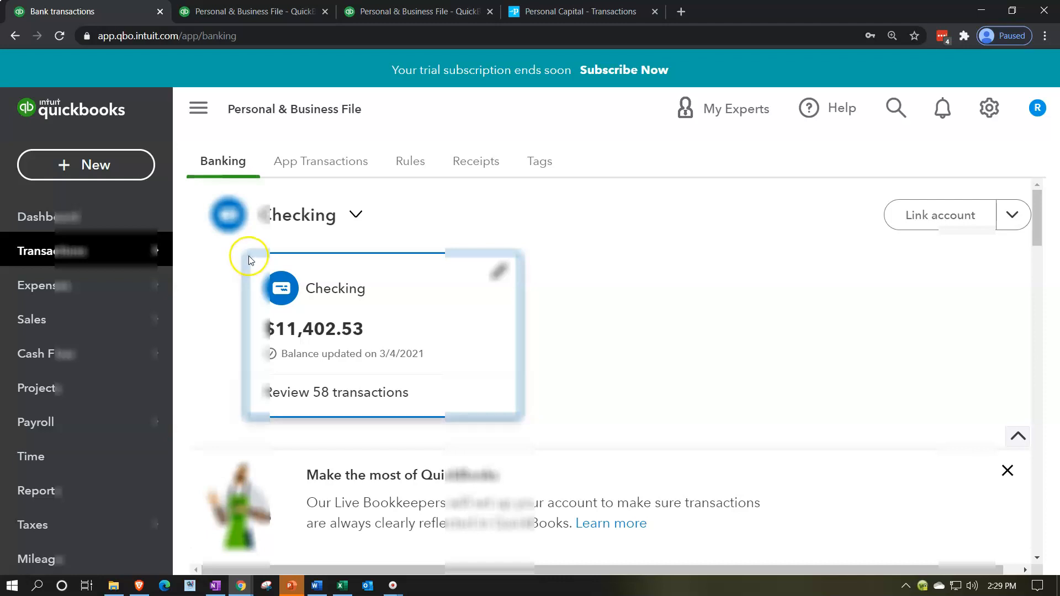
scroll(230, 281, "down", 1)
scroll(230, 281, "down", 6)
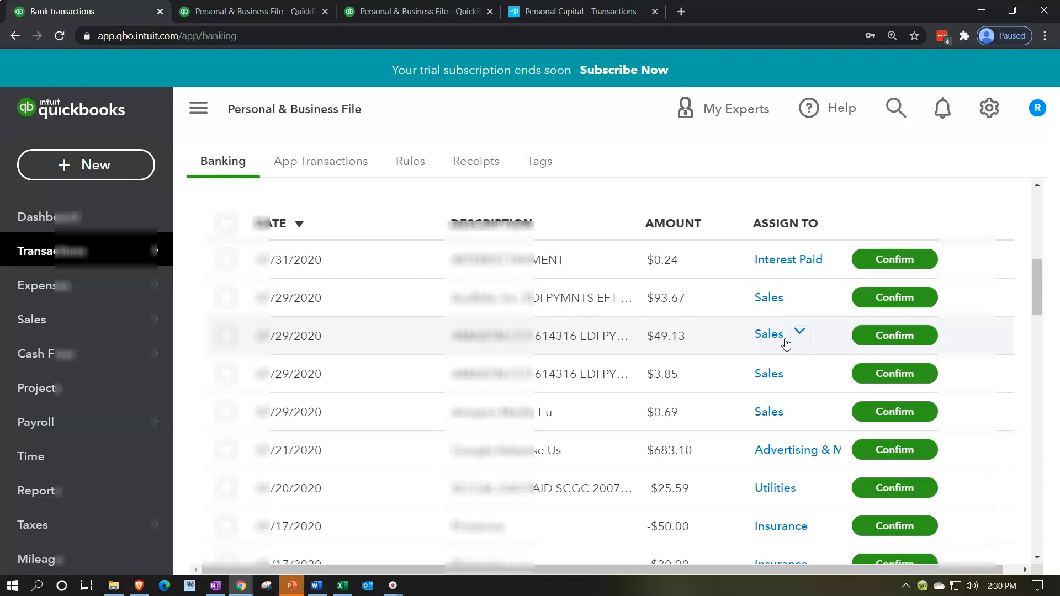
Return to Personal Capital and open Excel full-screen to look at the Money in Excel template.
left_click(590, 13)
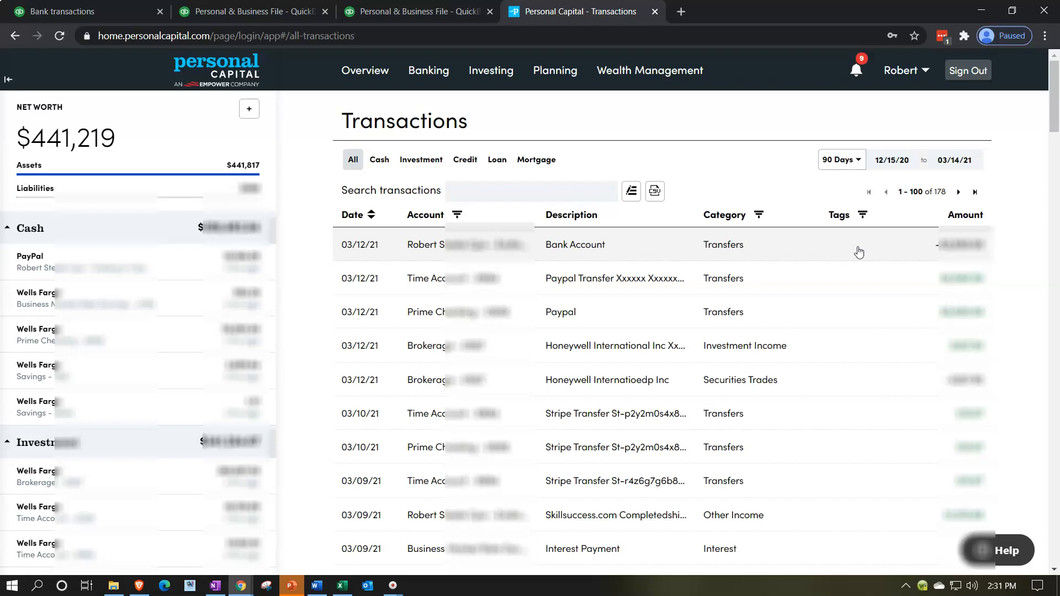
left_click(769, 253)
left_click(345, 588)
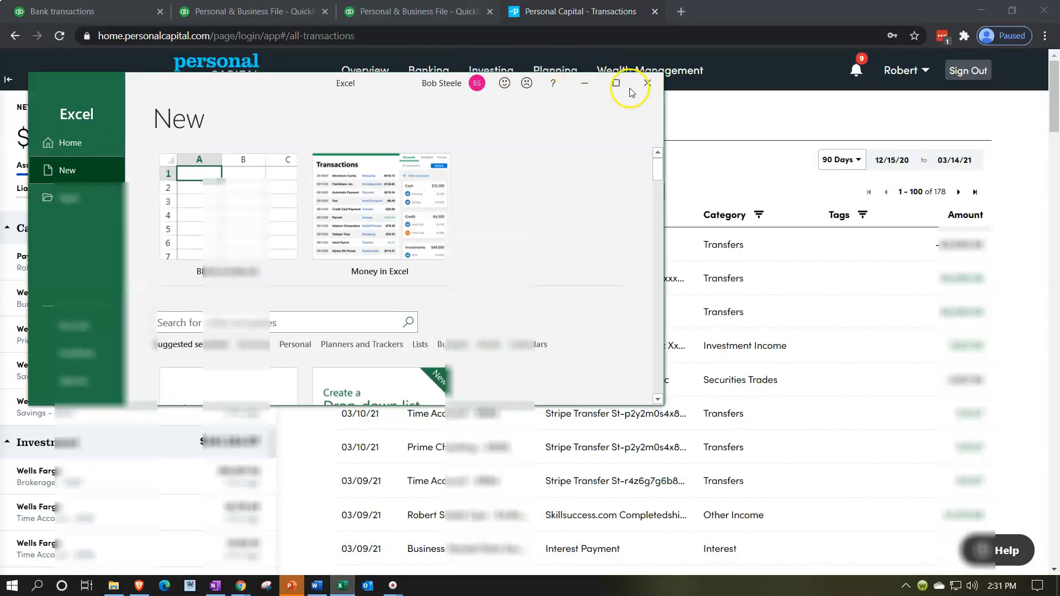
left_click(616, 83)
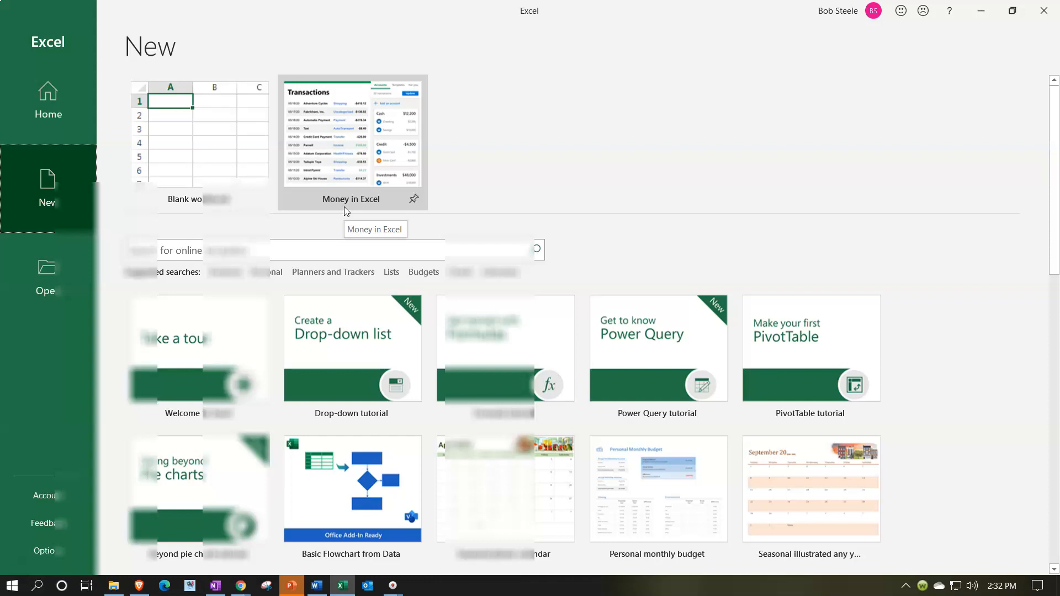
left_click(981, 17)
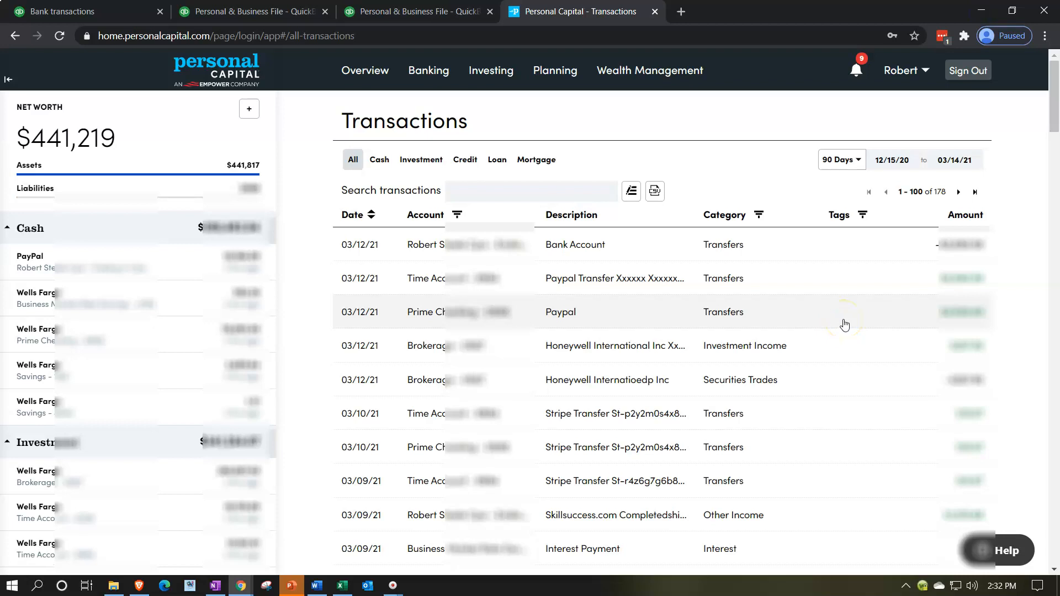
Open the Cash Flow page in Personal Capital.
left_click(819, 329)
left_click(180, 265)
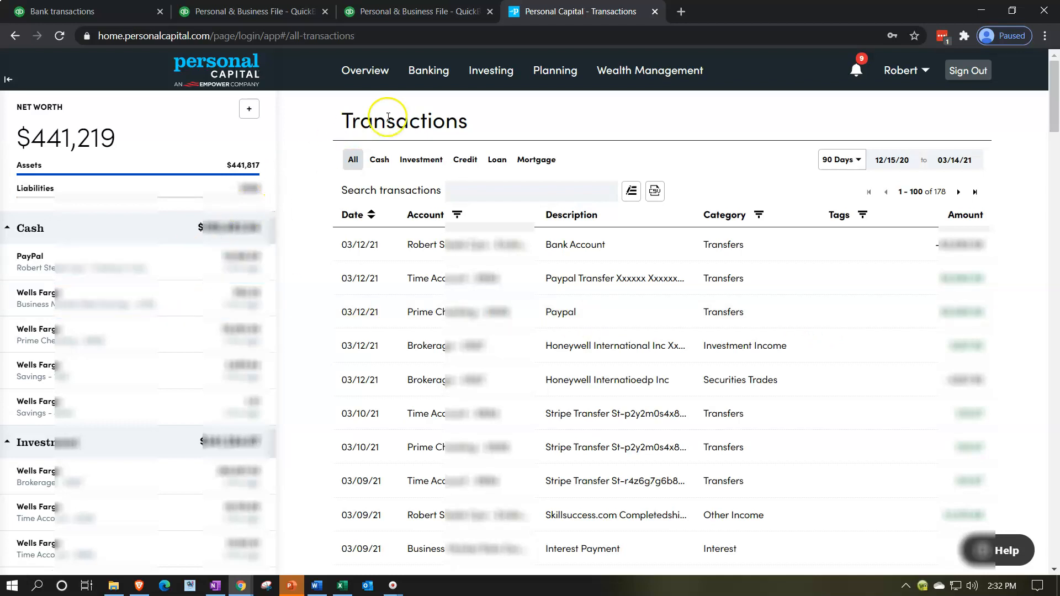
left_click(481, 75)
left_click(439, 74)
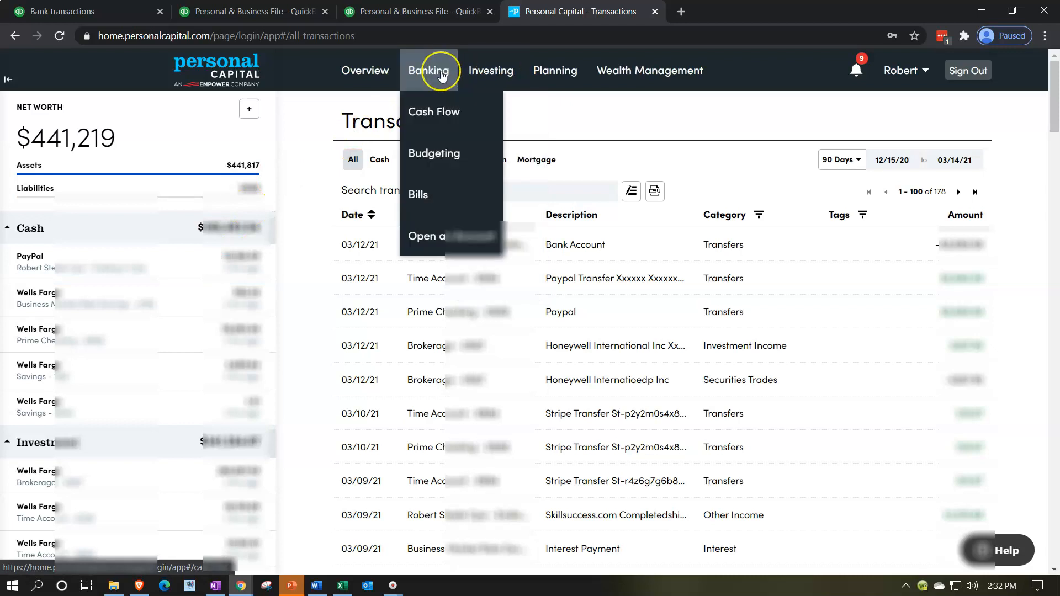
left_click(435, 111)
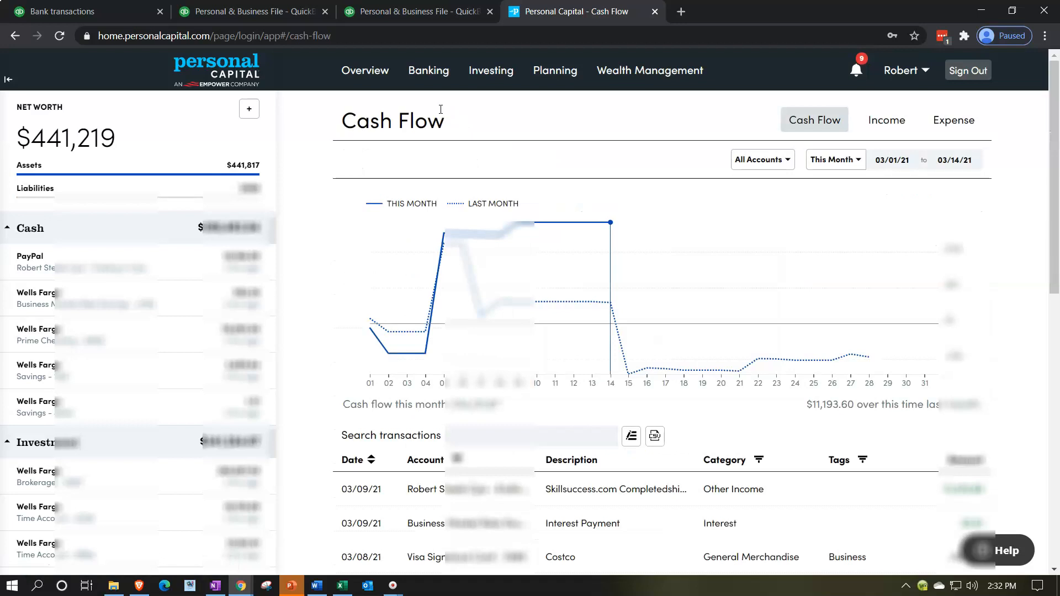
Examine this month's income breakdown by category and the income transactions listed under it.
left_click(882, 121)
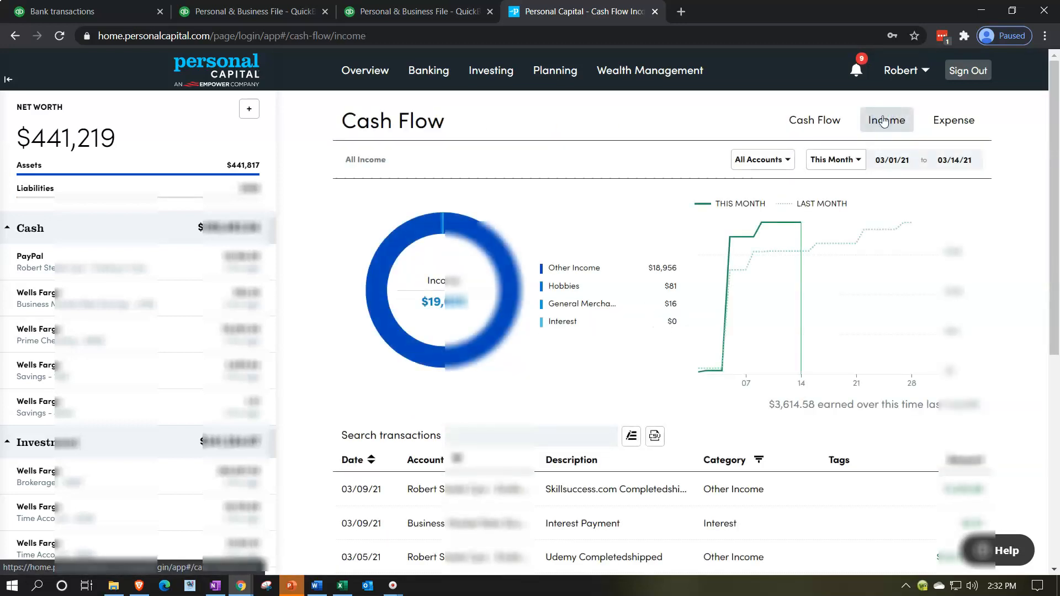
scroll(845, 361, "down", 2)
scroll(844, 362, "down", 1)
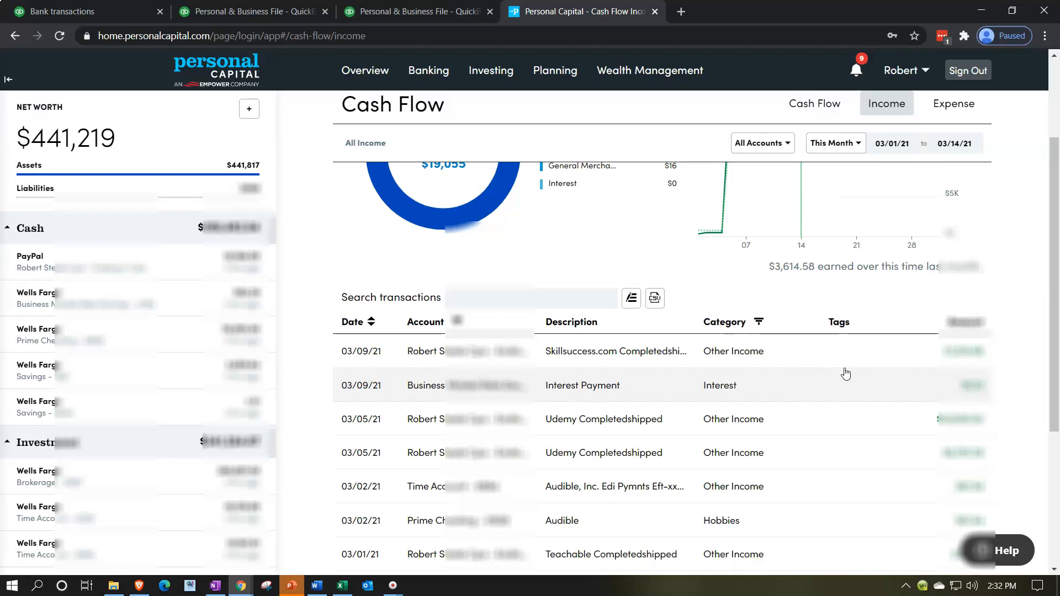
left_click(827, 362)
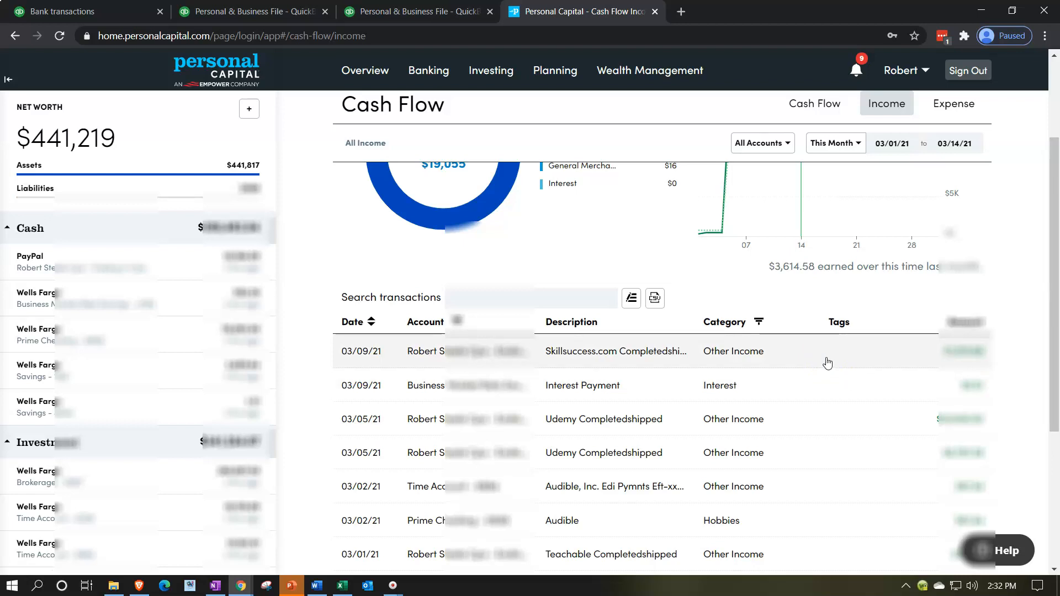
scroll(827, 363, "up", 3)
left_click(880, 124)
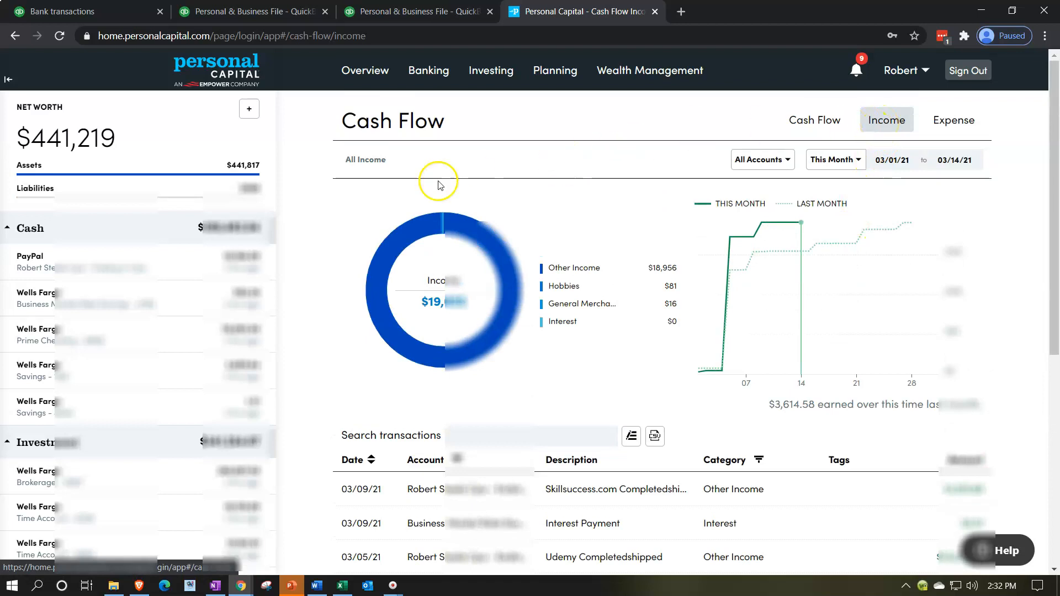
Return to the transactions list for all accounts and examine the assigned categories.
left_click(351, 81)
left_click(366, 192)
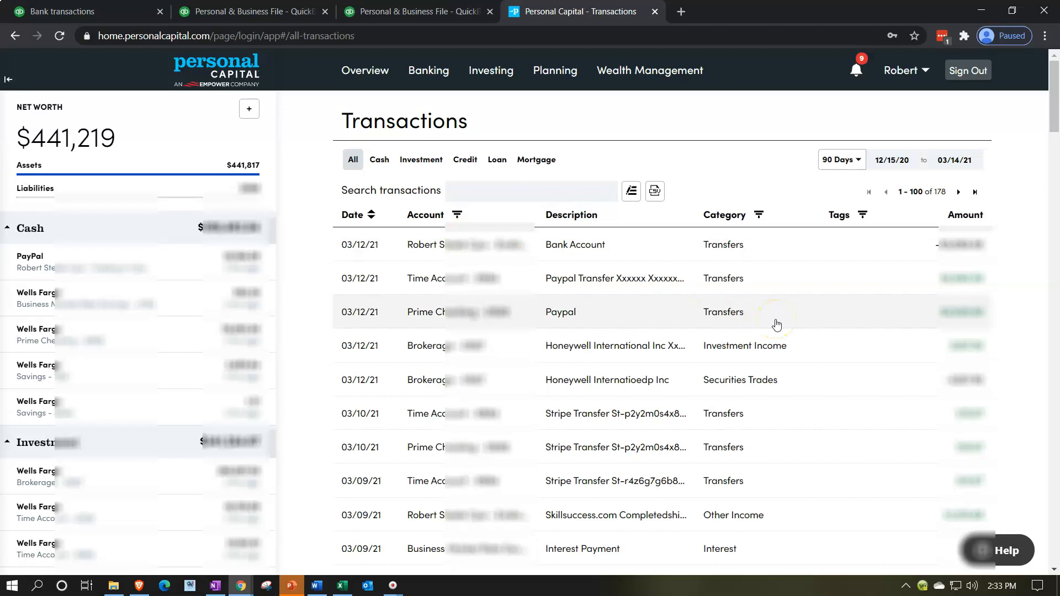
left_click(745, 254)
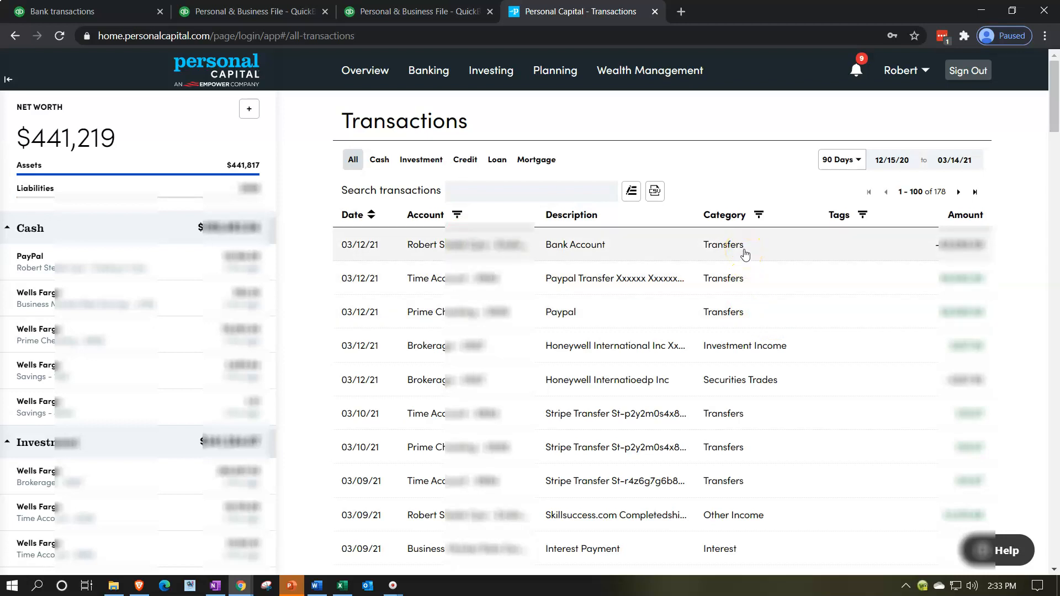
left_click(747, 275)
Sort the transactions by amount and set the start date of the range to 01/01/21.
left_click(977, 217)
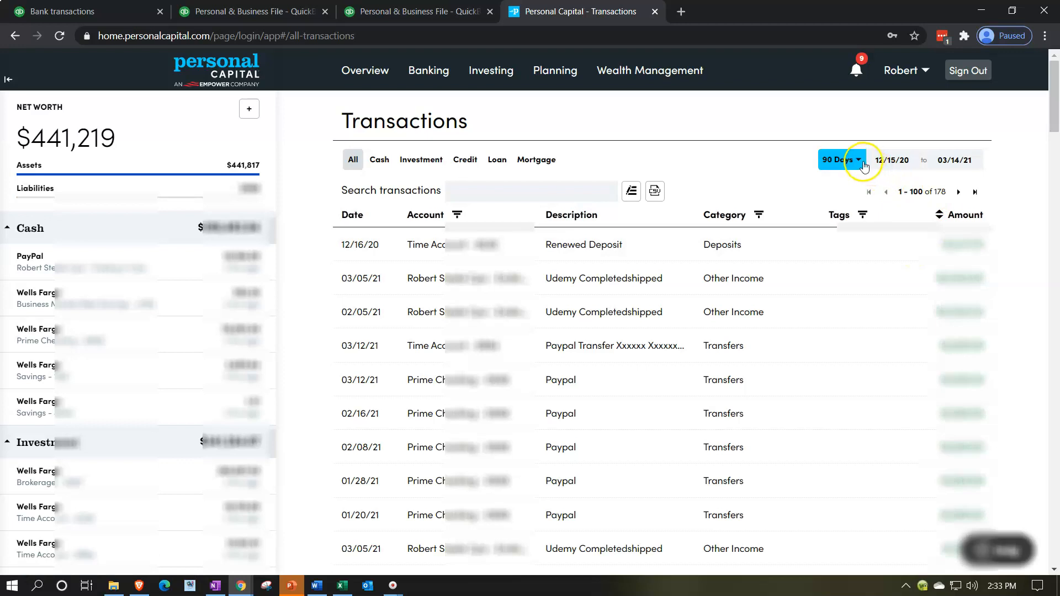
left_click(893, 159)
double_click(908, 160)
left_click(905, 181)
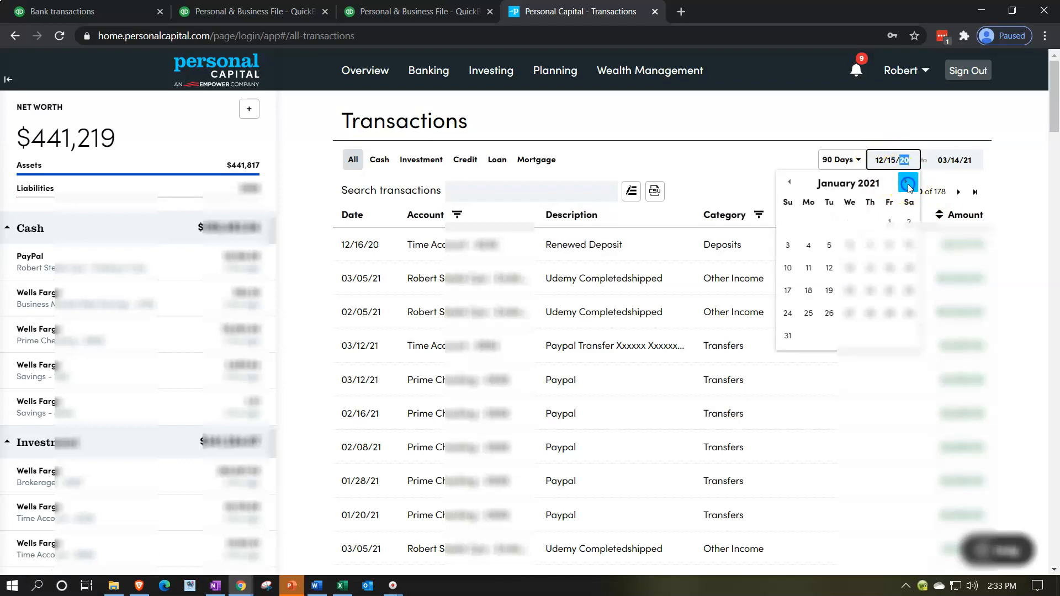
left_click(891, 222)
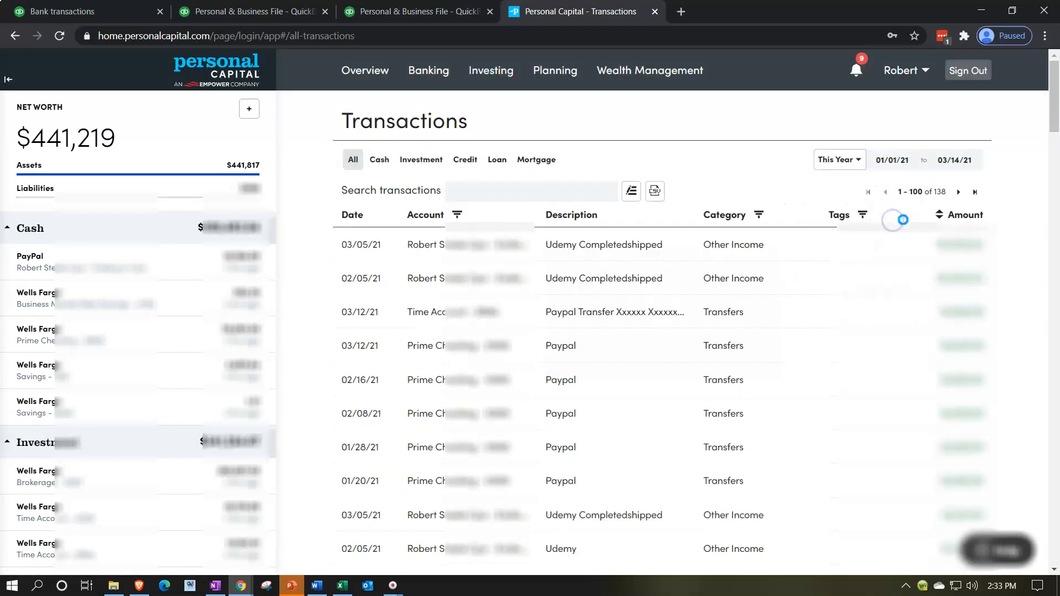
left_click(976, 163)
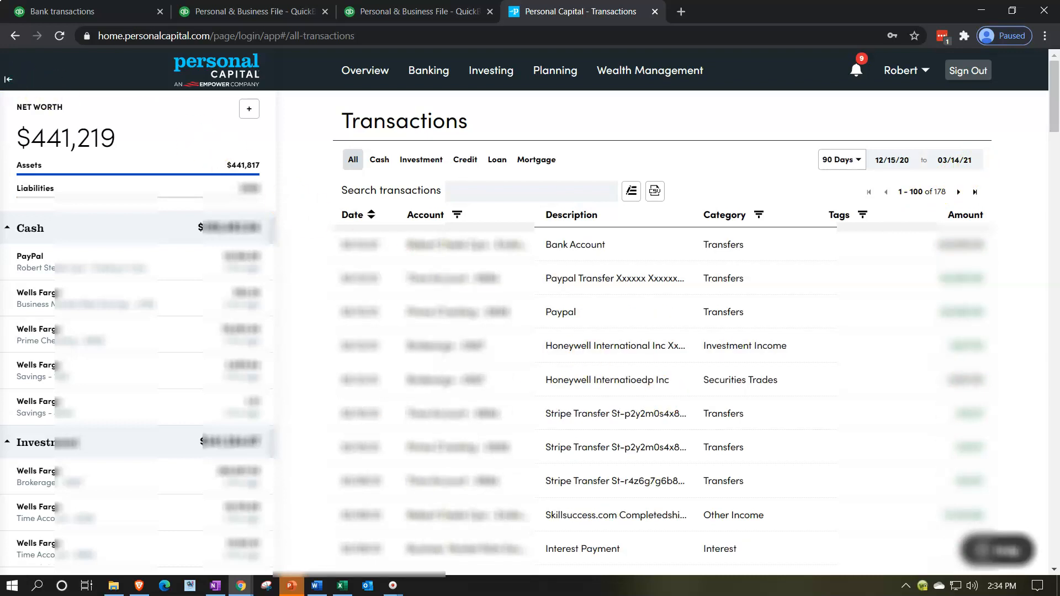
Collapse the accounts sidebar and enlarge the transactions page to 125%.
left_click(7, 83)
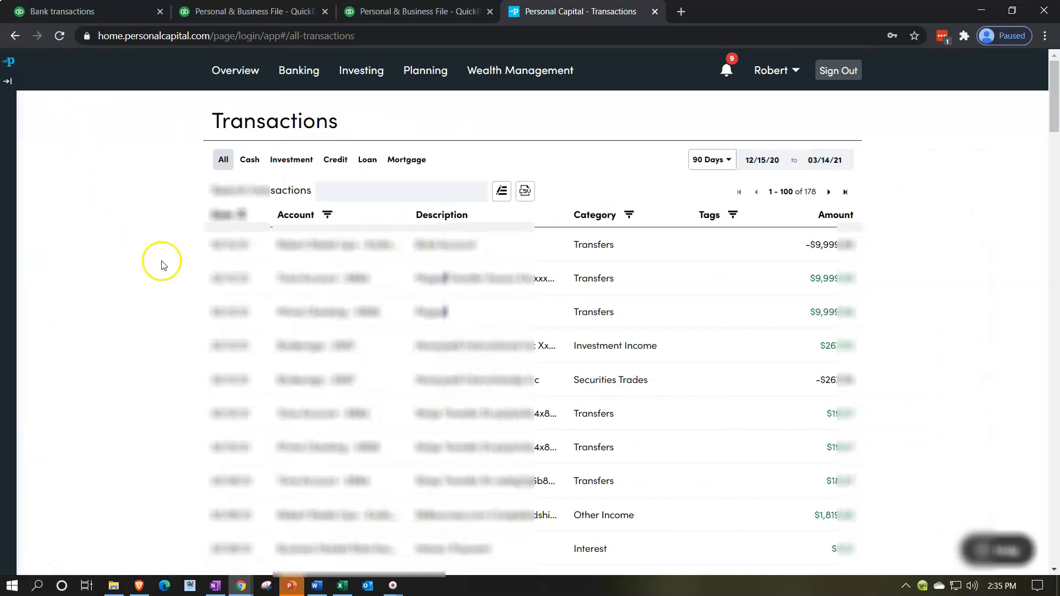
key("ctrl+plus")
key("ctrl+plus")
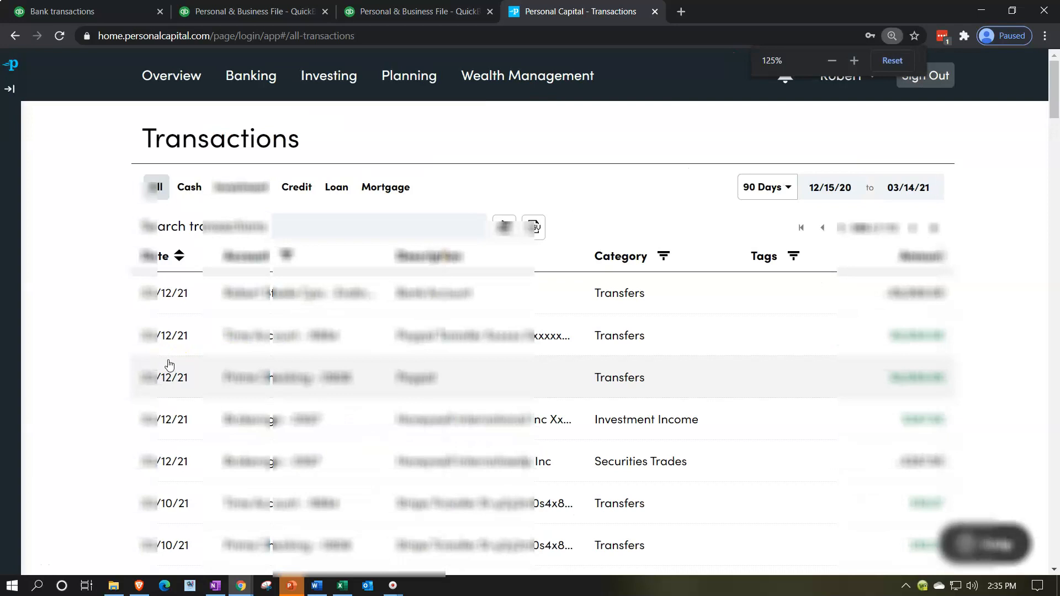
left_click(123, 378)
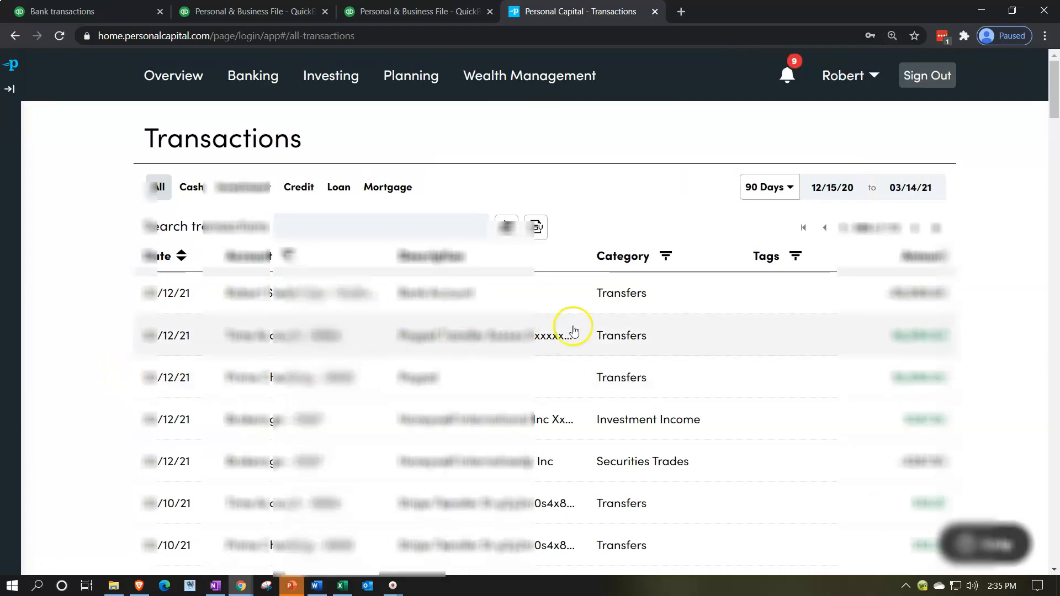
left_click(636, 296)
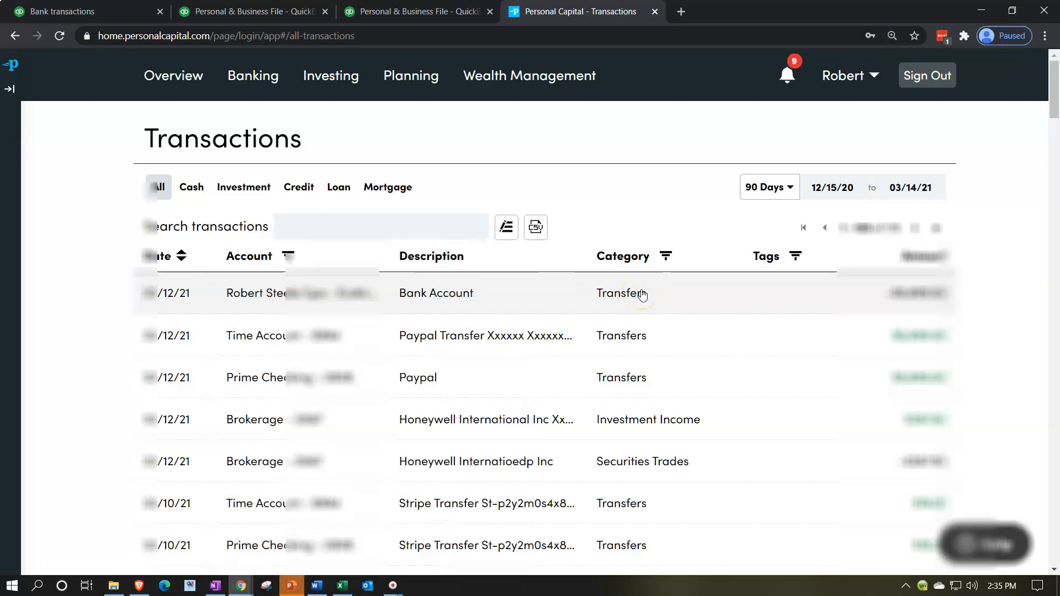
left_click(634, 332)
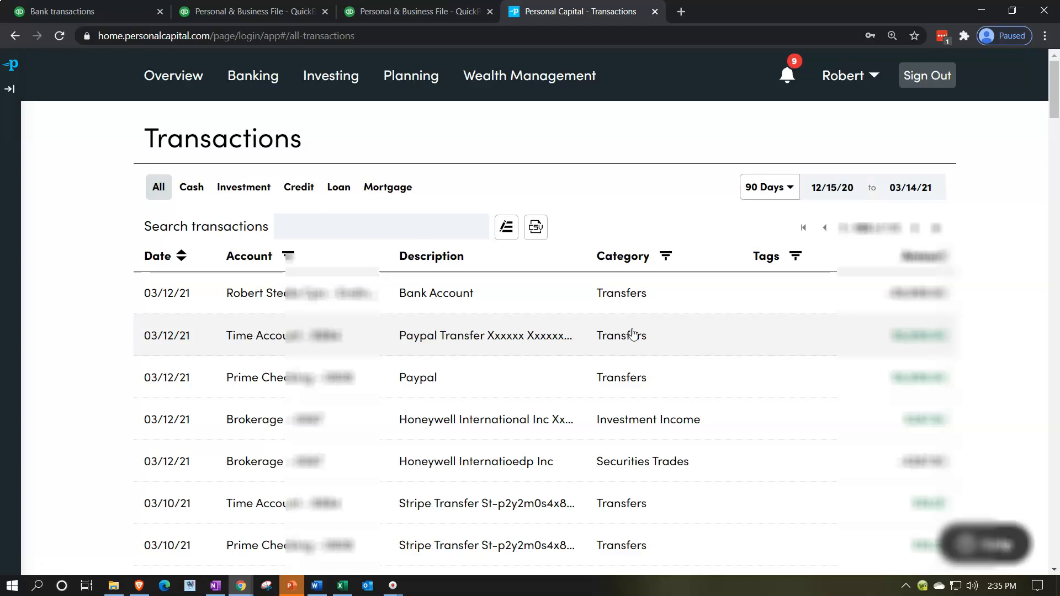
left_click(639, 341)
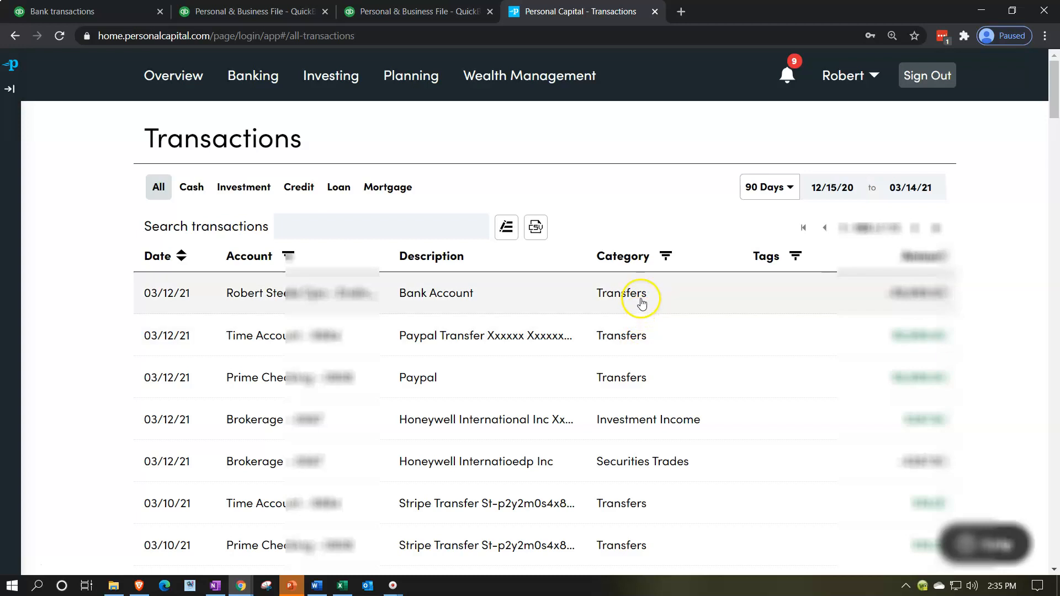
left_click(642, 319)
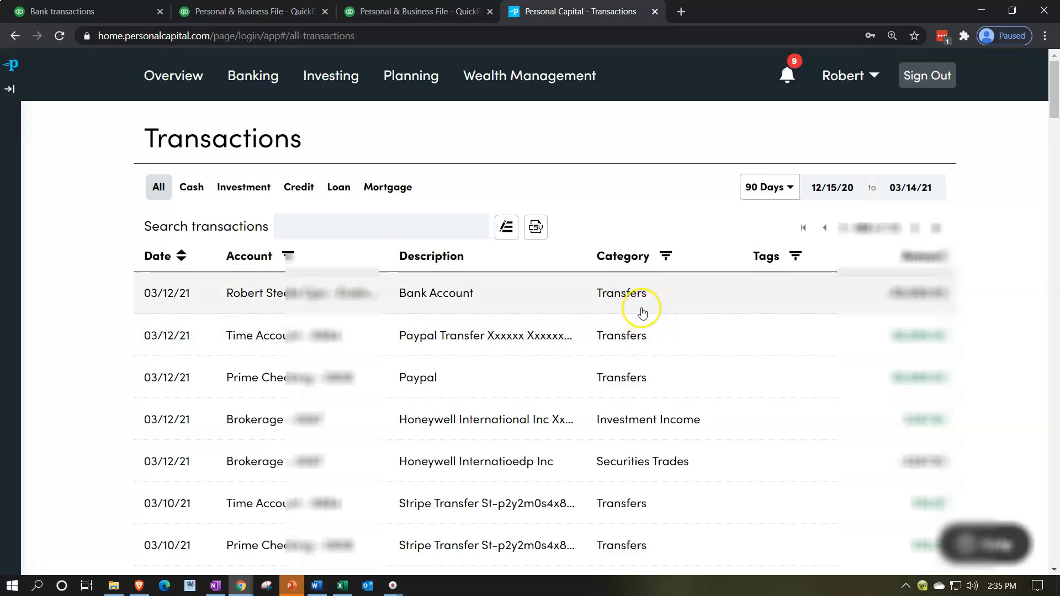
Open the 03/12/21 Bank Account transaction for editing and examine the Other categories in the category manager.
left_click(642, 296)
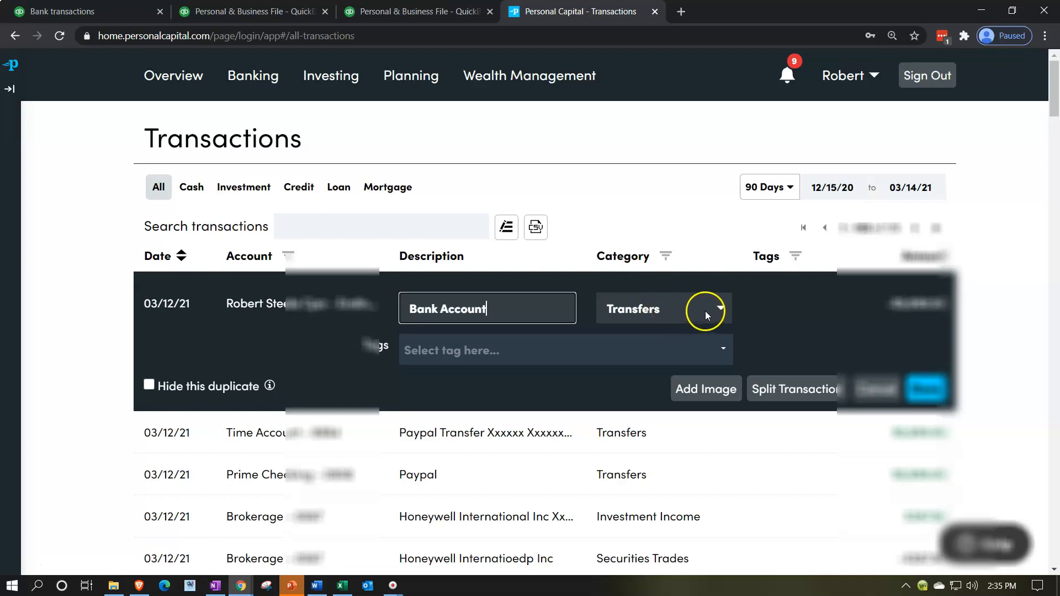
left_click(720, 309)
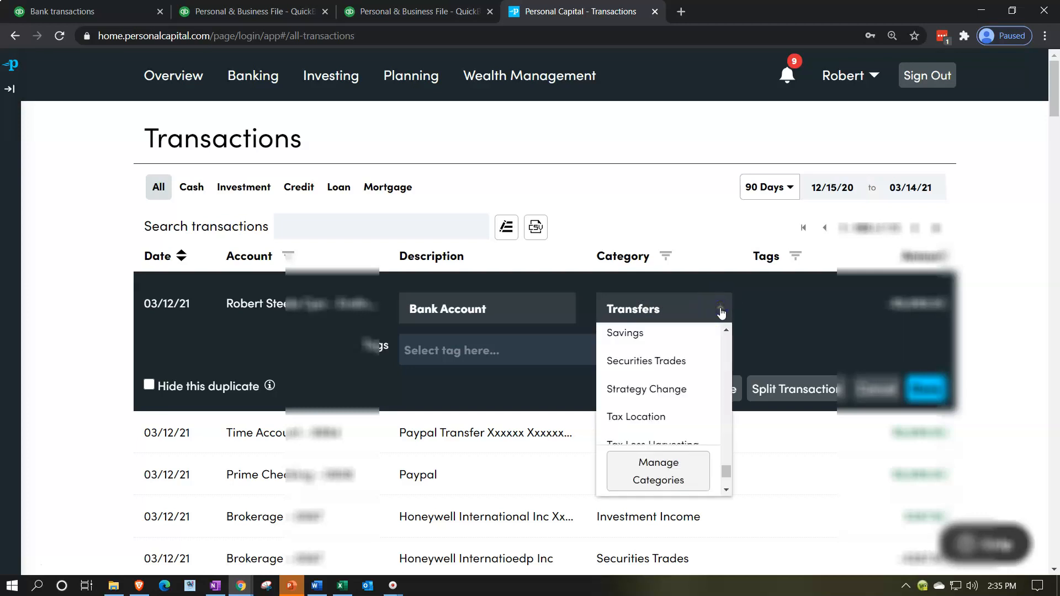
left_click(682, 467)
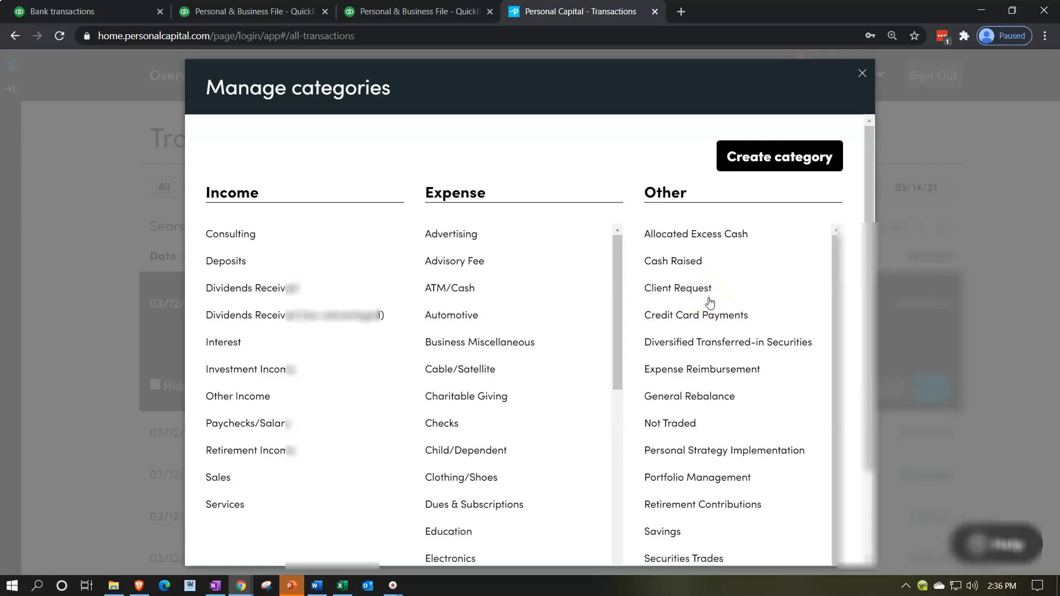
left_click_drag(837, 292, 846, 396)
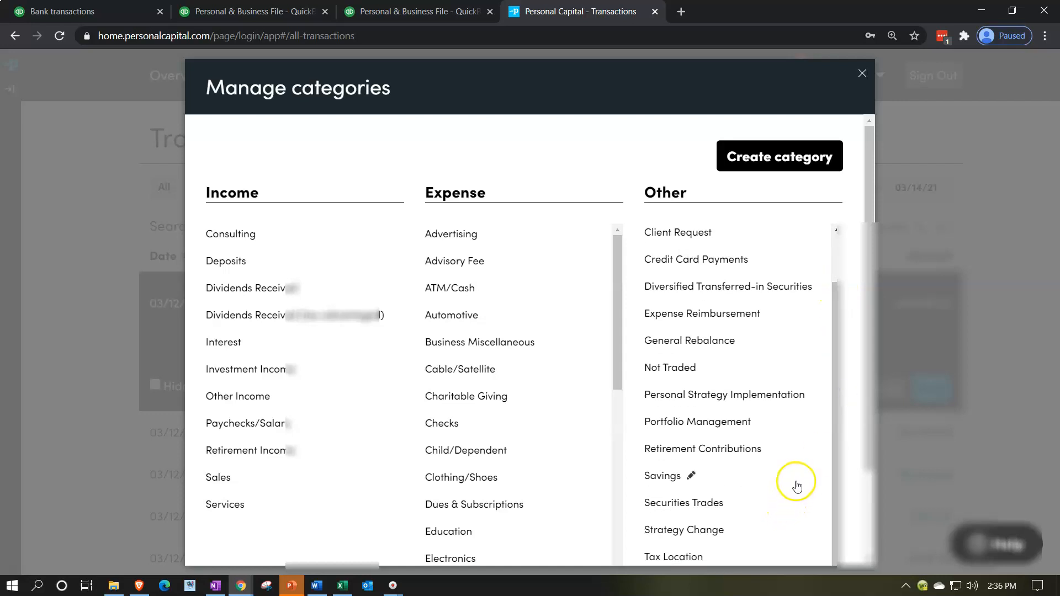
Rename the Transfers category under Other as "1100 Transfers" and save the change.
scroll(797, 485, "down", 2)
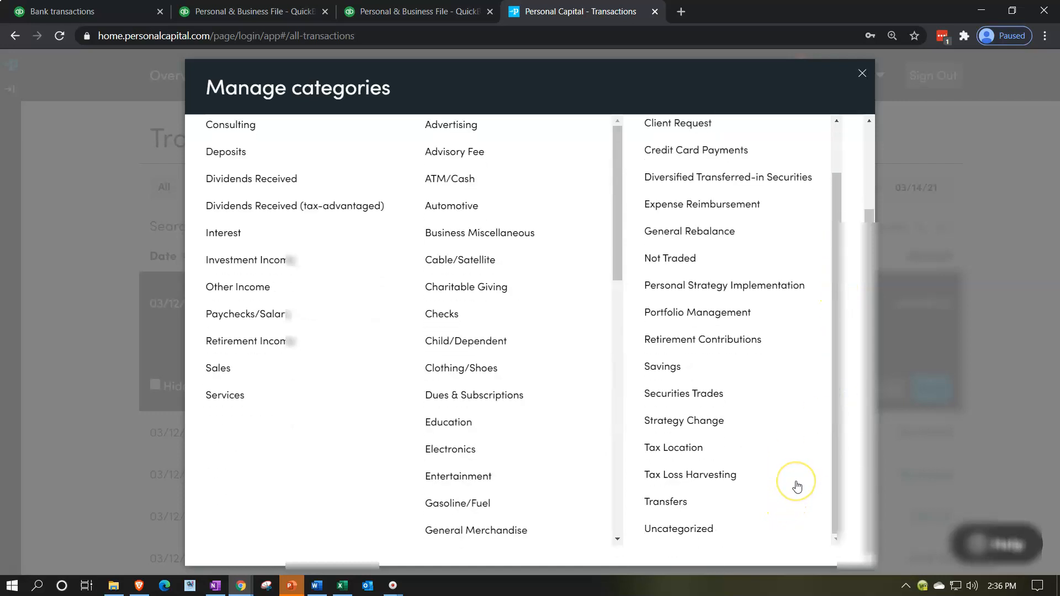
left_click(697, 502)
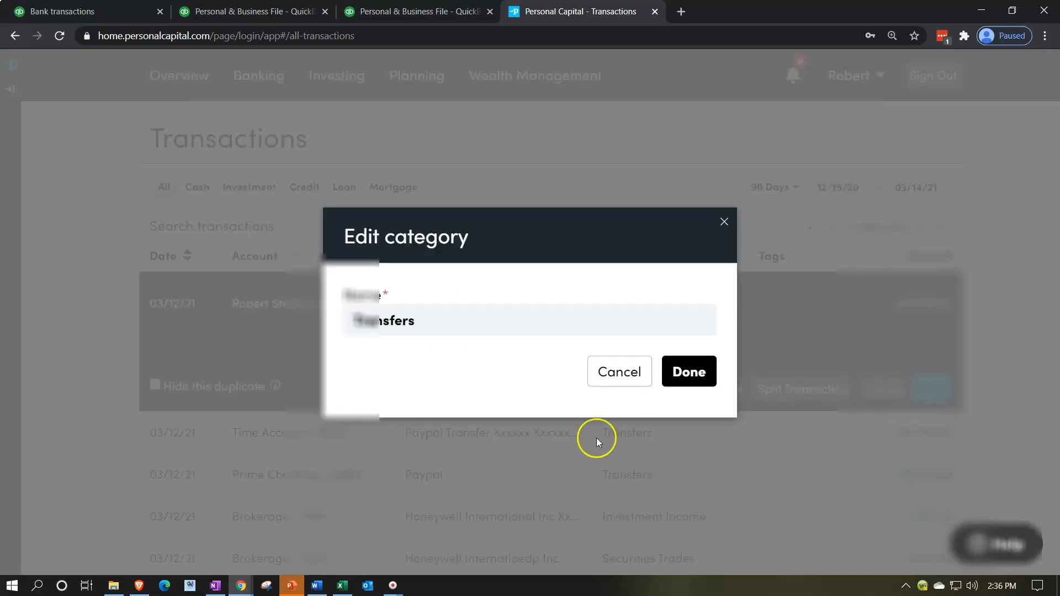
left_click(352, 321)
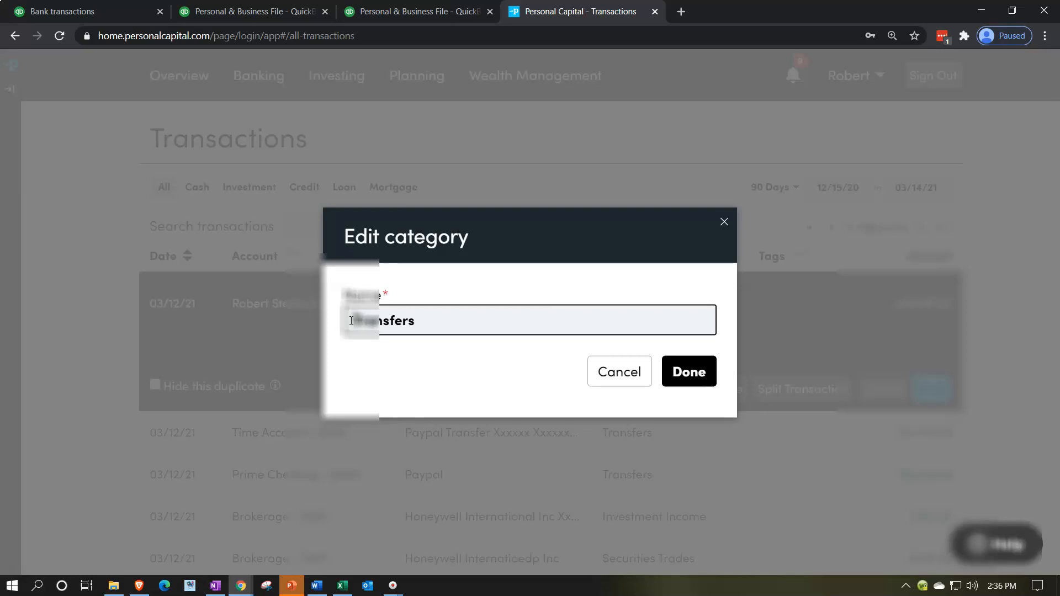
type("1000")
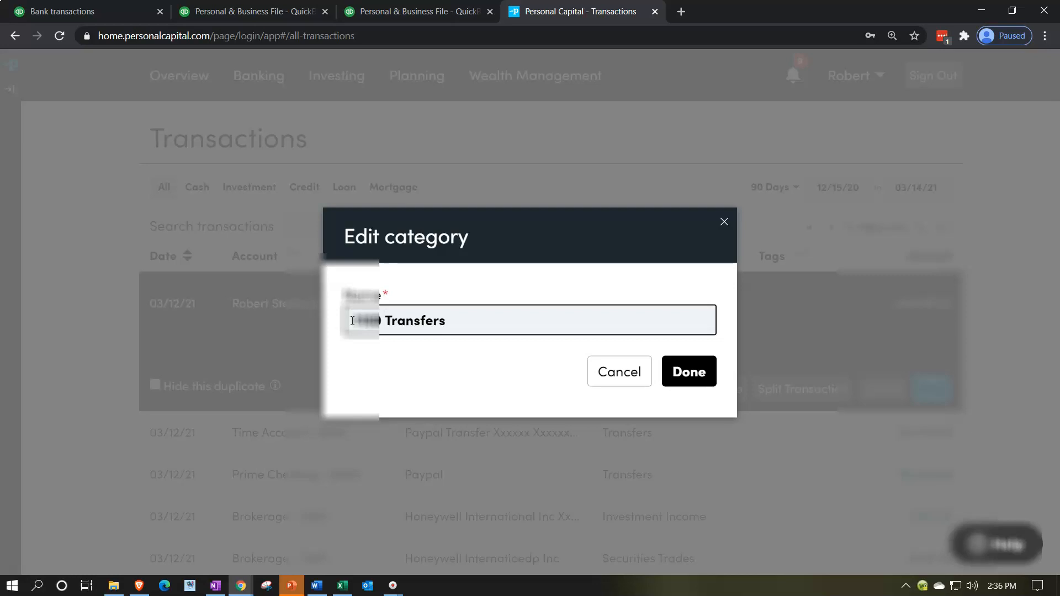
left_click(688, 374)
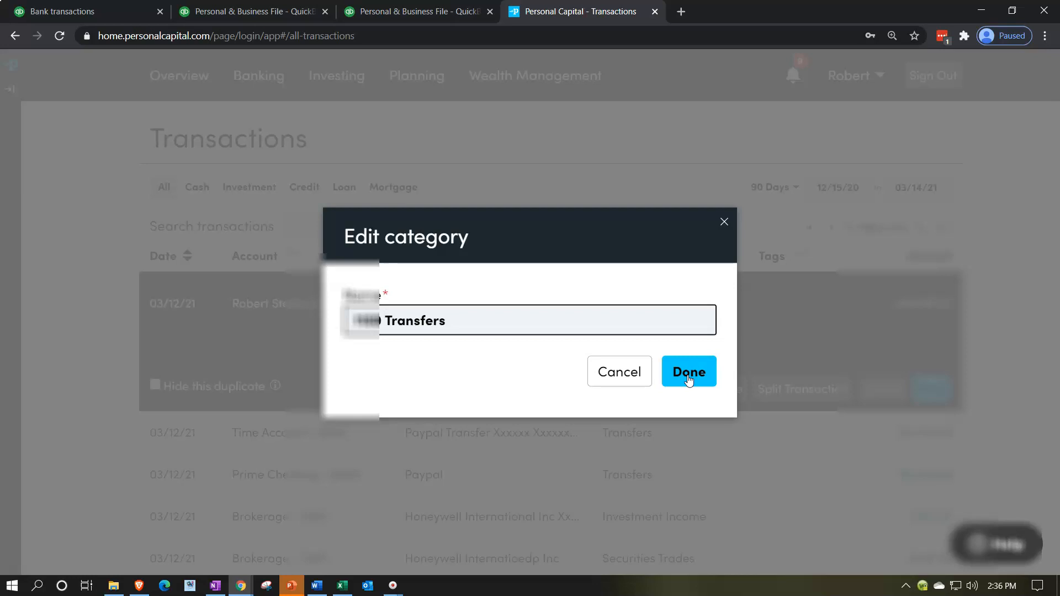
left_click(688, 371)
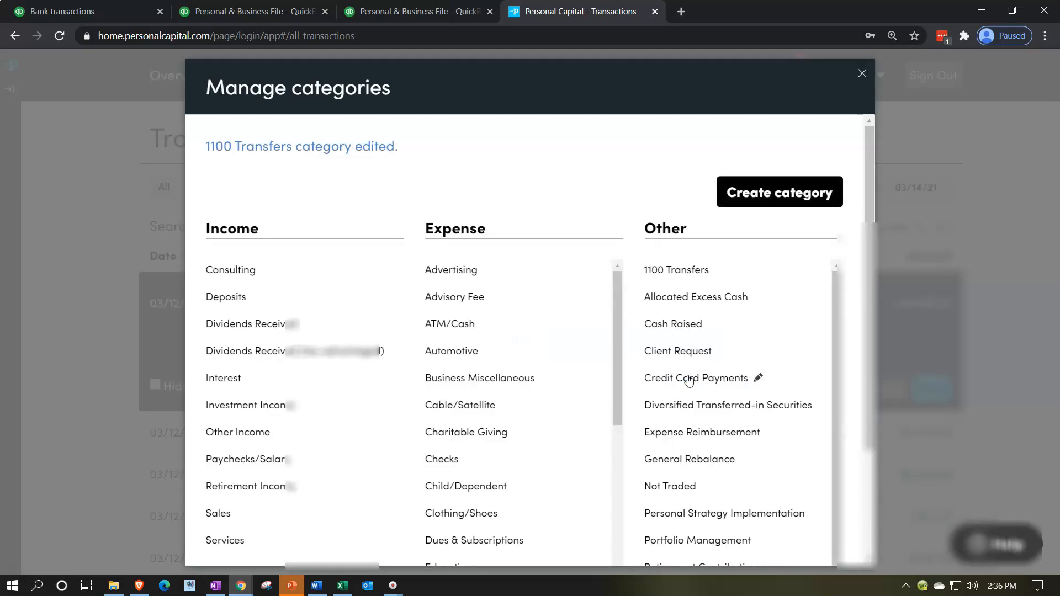
Try to open the Uncategorized category at the end of the Other list for editing.
scroll(689, 380, "down", 1)
scroll(817, 381, "down", 3)
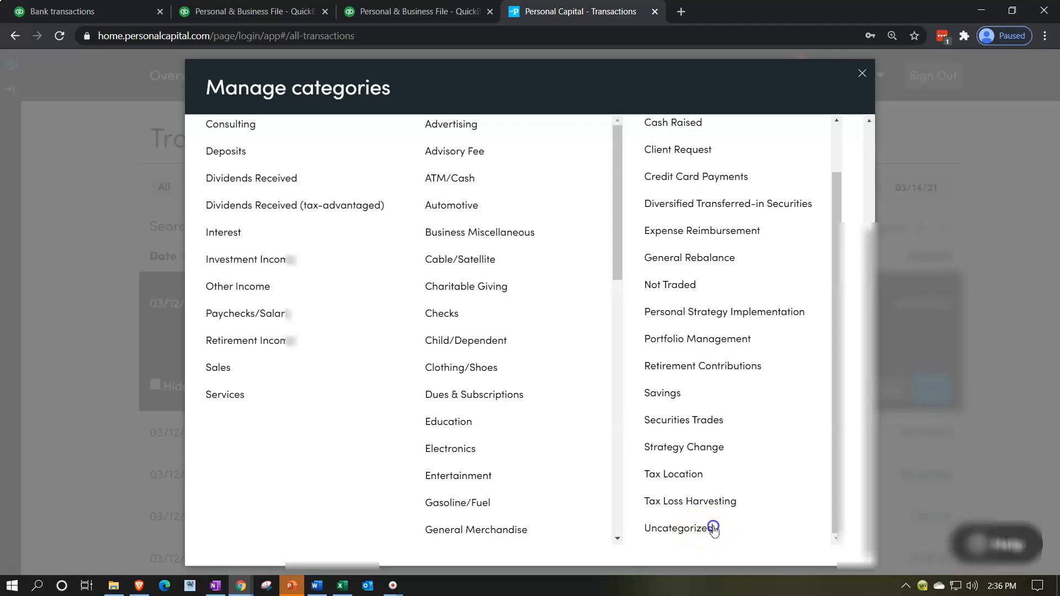
left_click(682, 530)
left_click(679, 529)
scroll(727, 507, "up", 1)
scroll(769, 390, "up", 2)
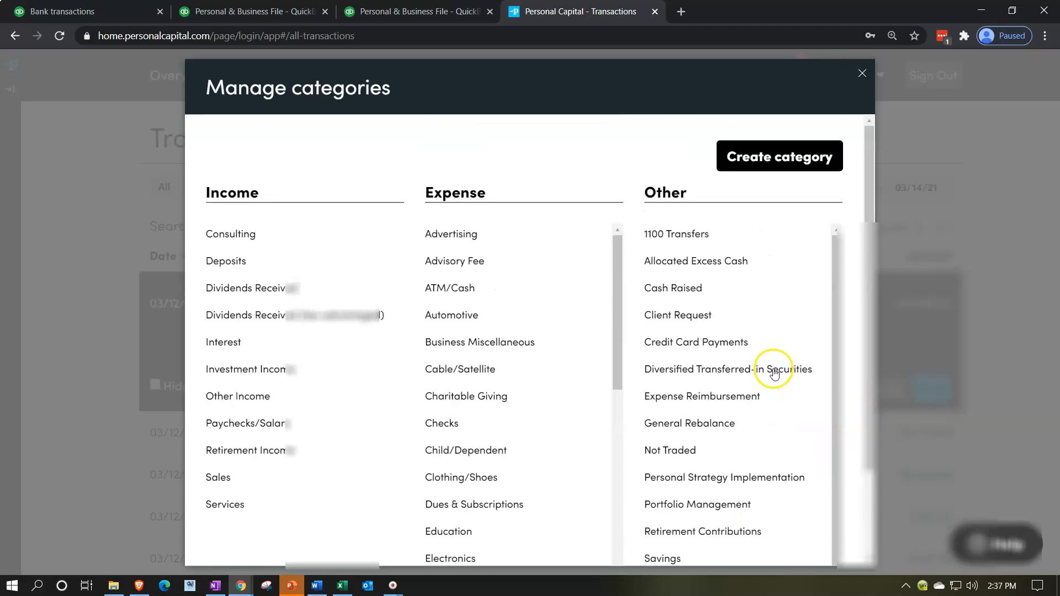
Start a new category and name it "1110 BS & Other".
left_click(772, 164)
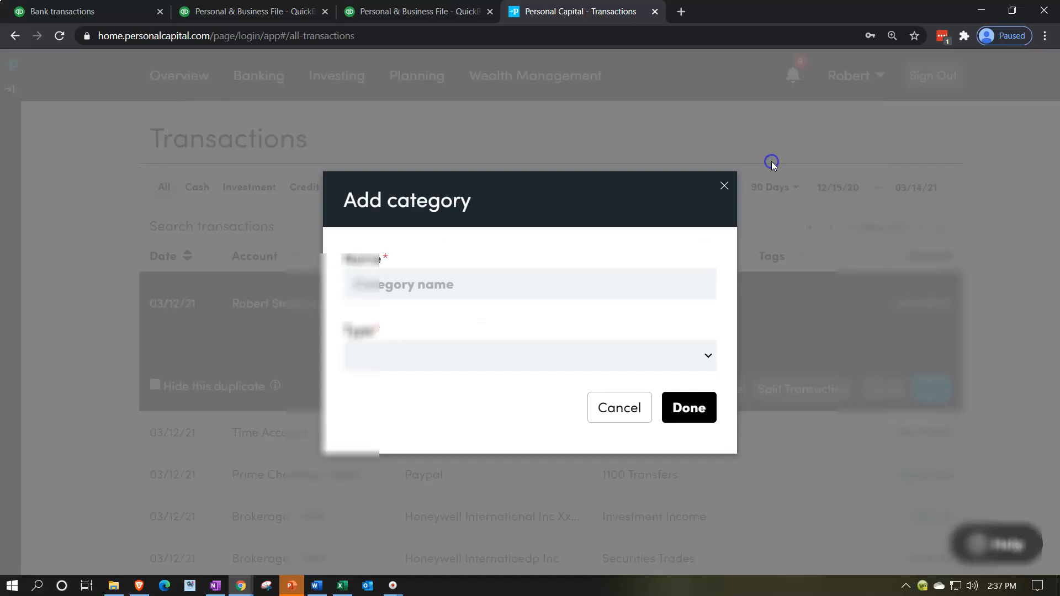
left_click(408, 285)
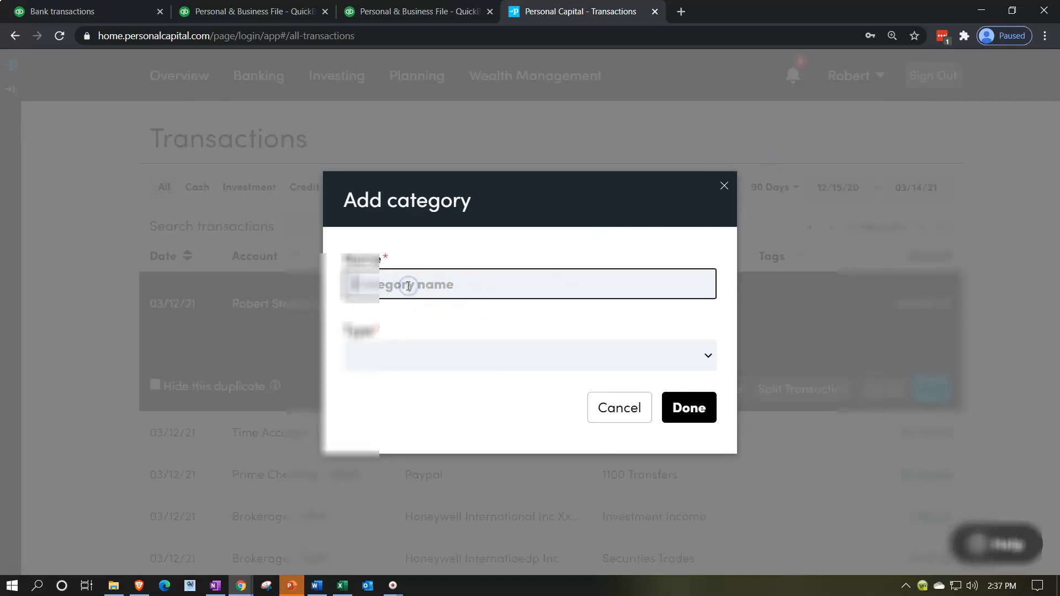
type("60")
key("BackSpace")
type("10")
key("BackSpace")
type("00")
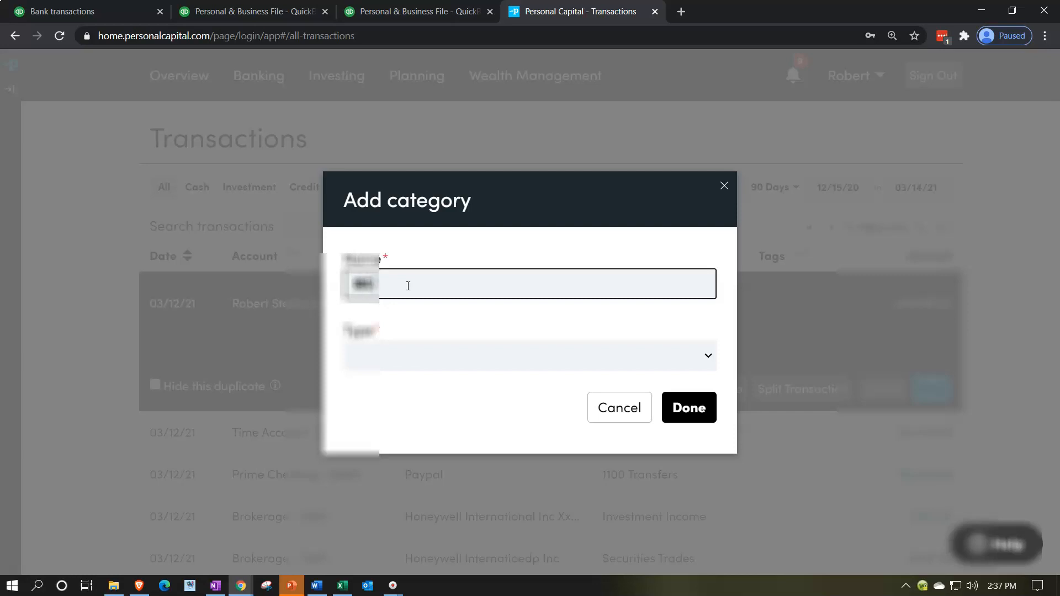
type(" & Otehr")
key("BackSpace")
key("BackSpace")
key("BackSpace")
key("BackSpace")
type("ther1110")
Set the new category's type to Transfer and save it.
left_click(711, 362)
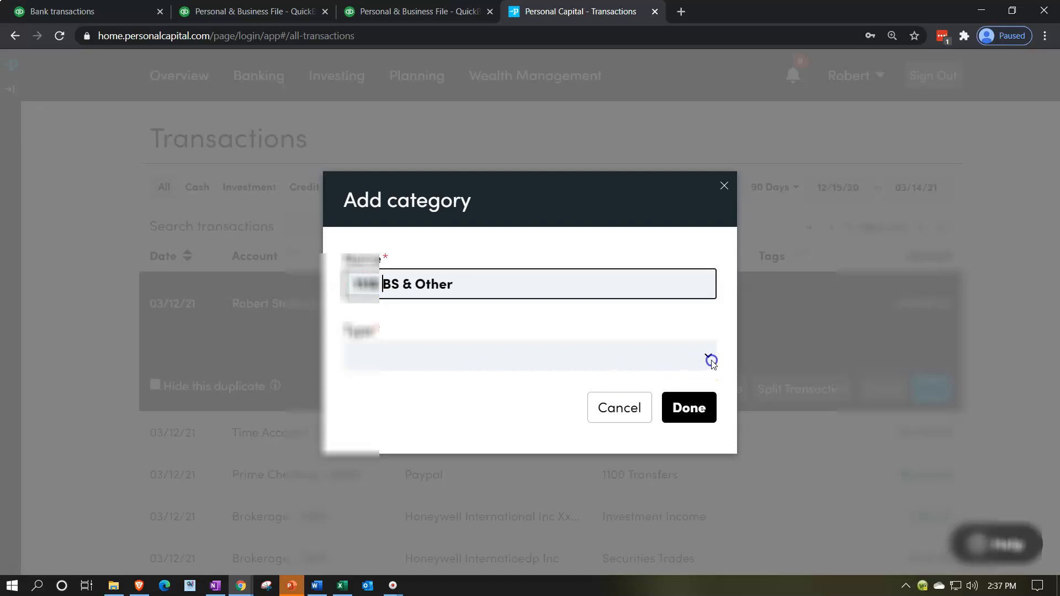
left_click(712, 363)
left_click(436, 437)
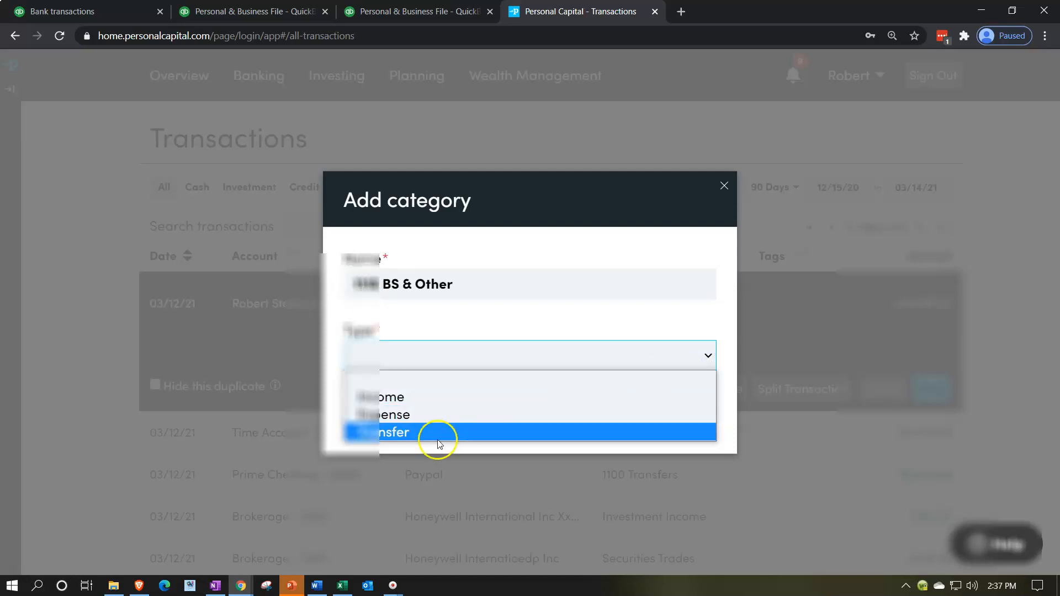
left_click(387, 433)
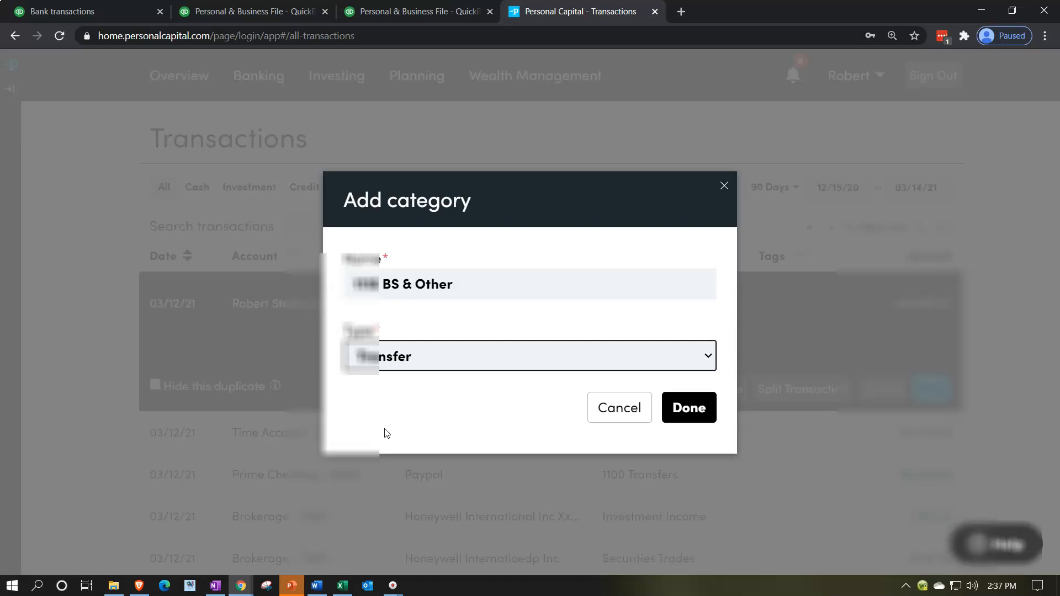
left_click(689, 408)
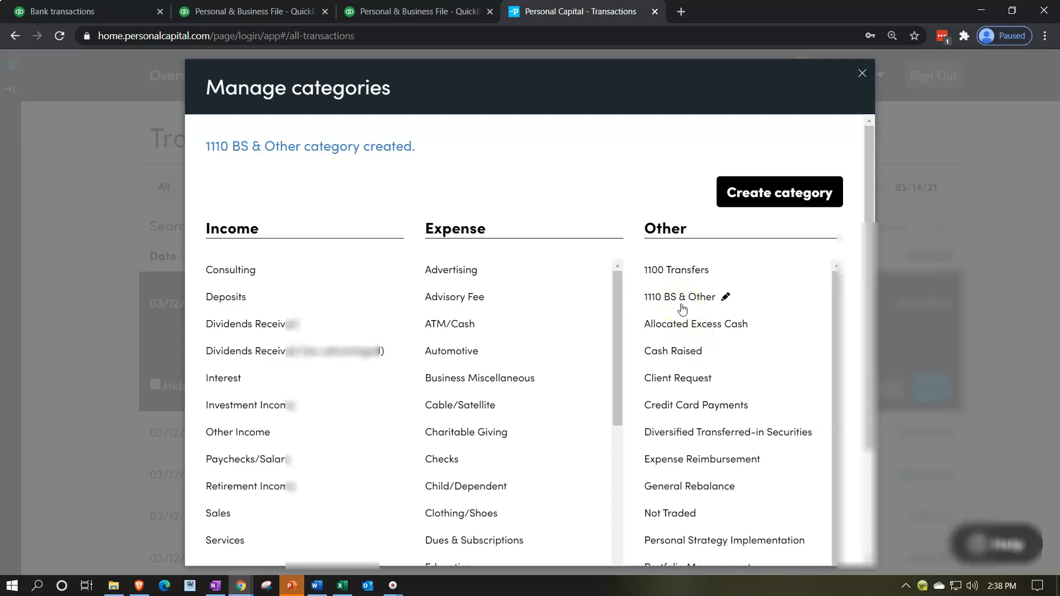
Check the 1100 Transfers category, leave the category manager and finish editing the 03/12/21 Bank Account transaction.
left_click(673, 273)
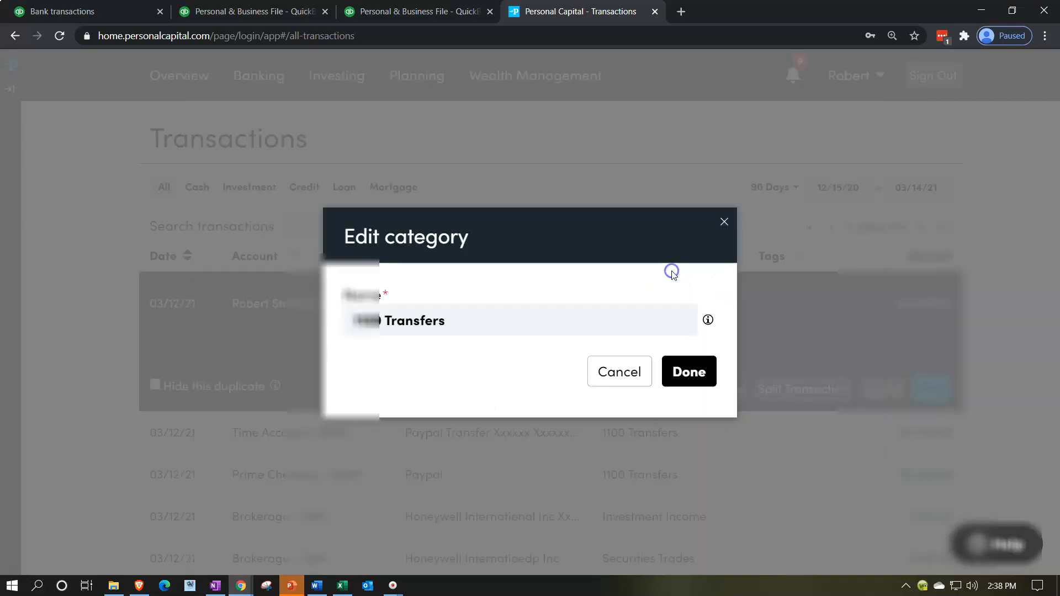
left_click(682, 369)
left_click(861, 73)
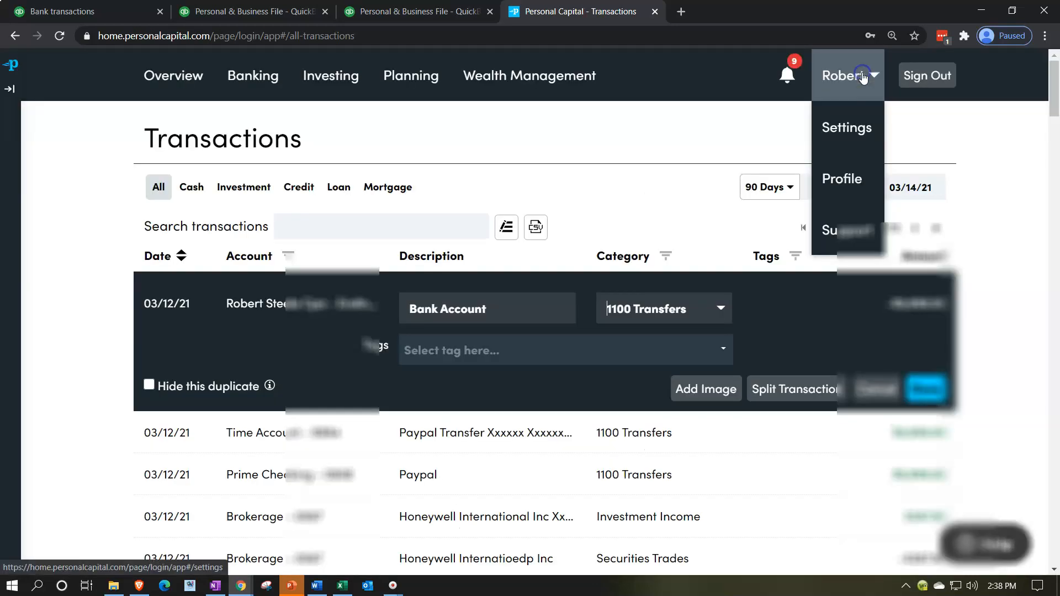
left_click(918, 397)
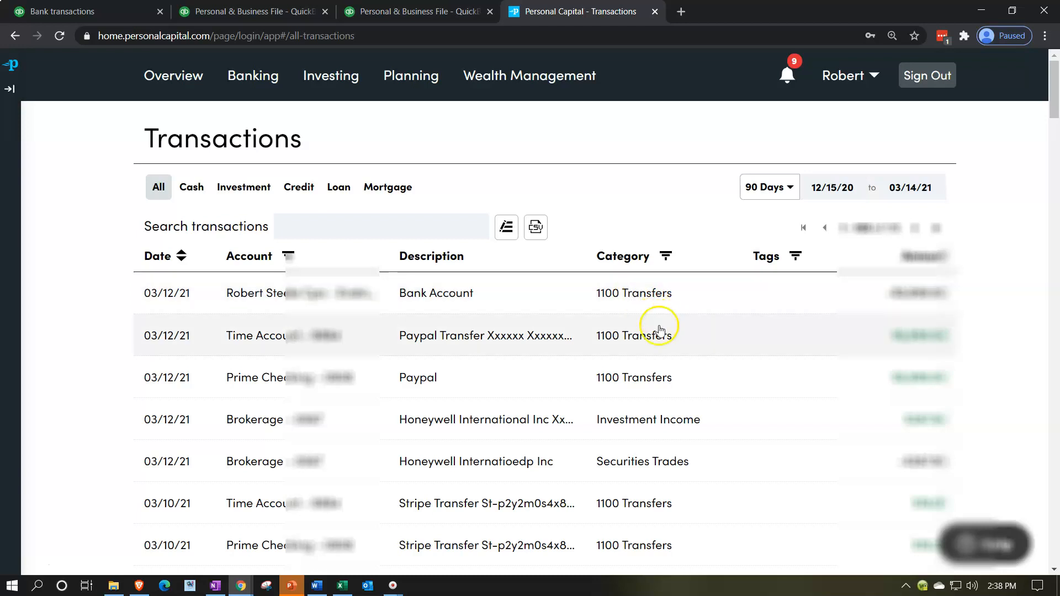
Examine the categories in the Personal Capital transactions list and compare them with the assignments in QuickBooks bank transactions.
scroll(670, 374, "down", 2)
scroll(670, 443, "down", 2)
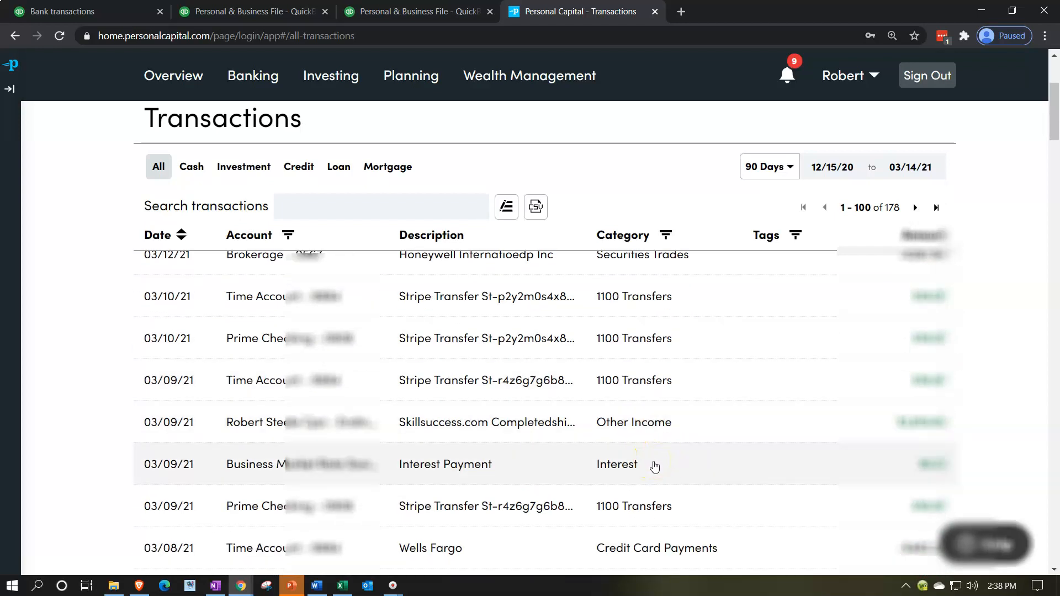
scroll(659, 468, "up", 4)
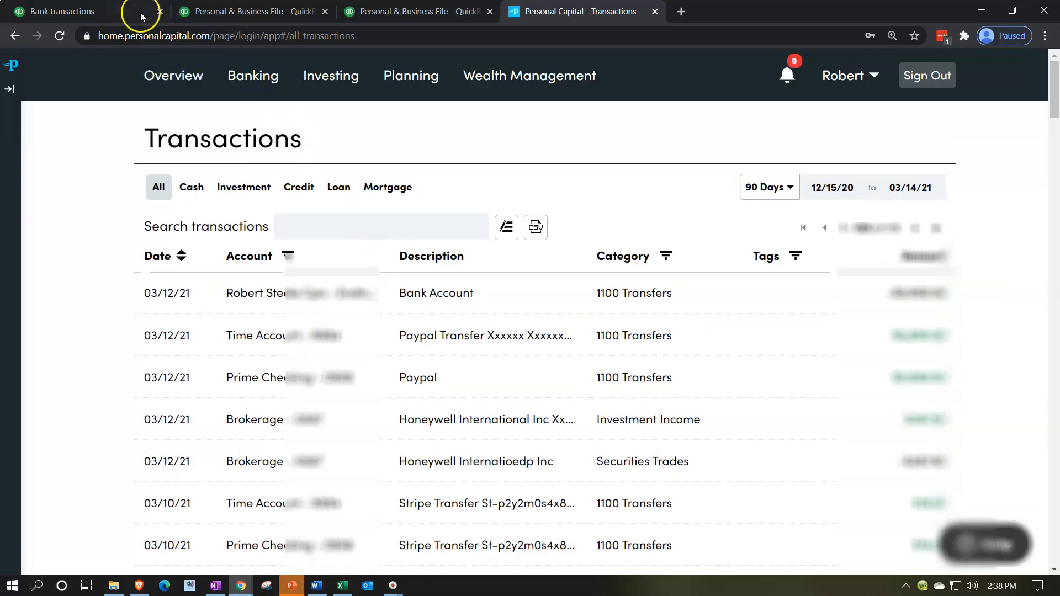
left_click(118, 8)
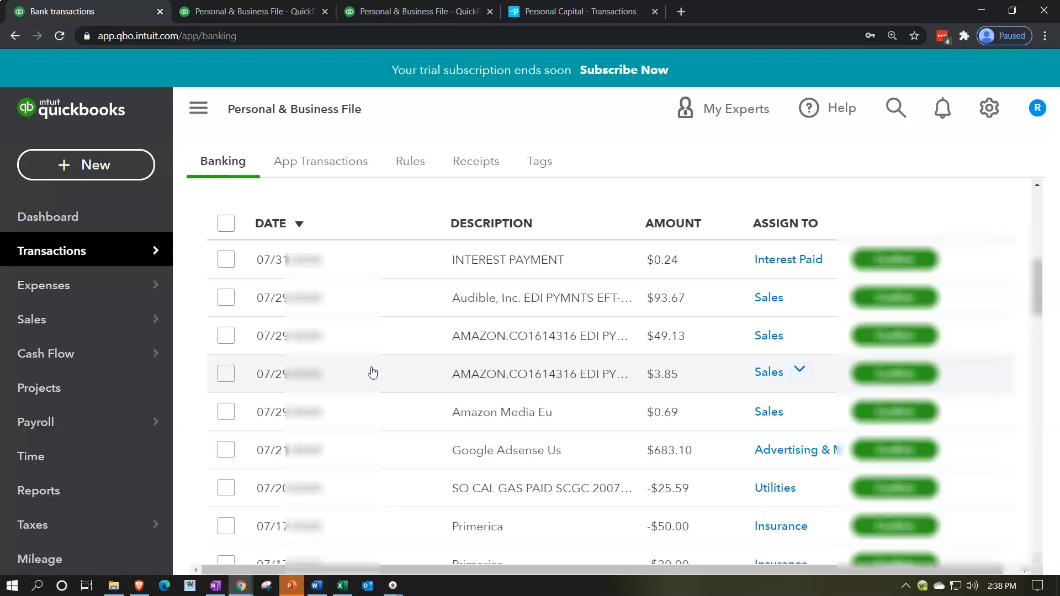
left_click(540, 12)
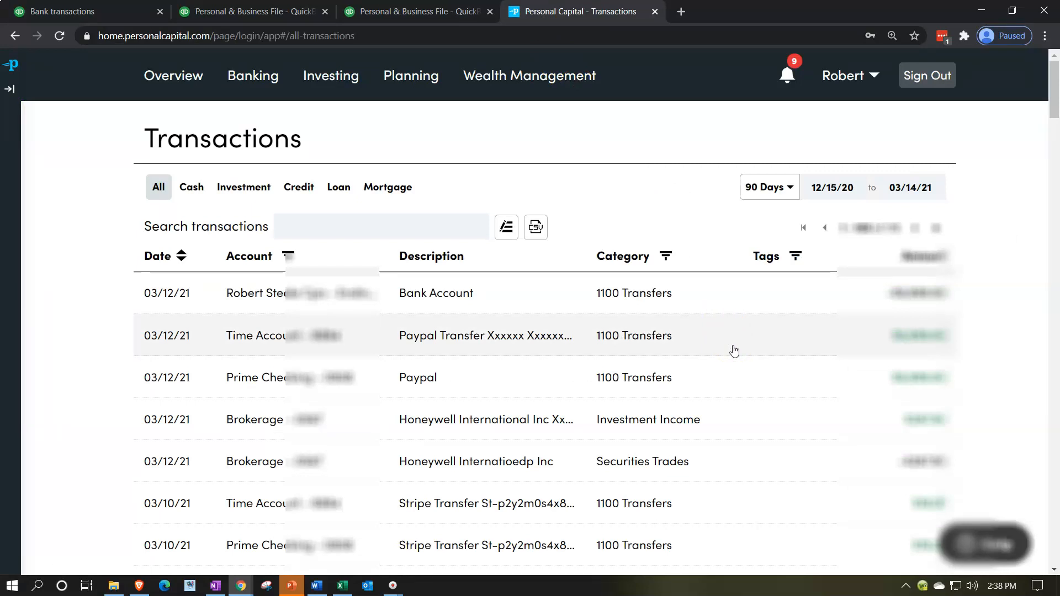
scroll(734, 351, "down", 2)
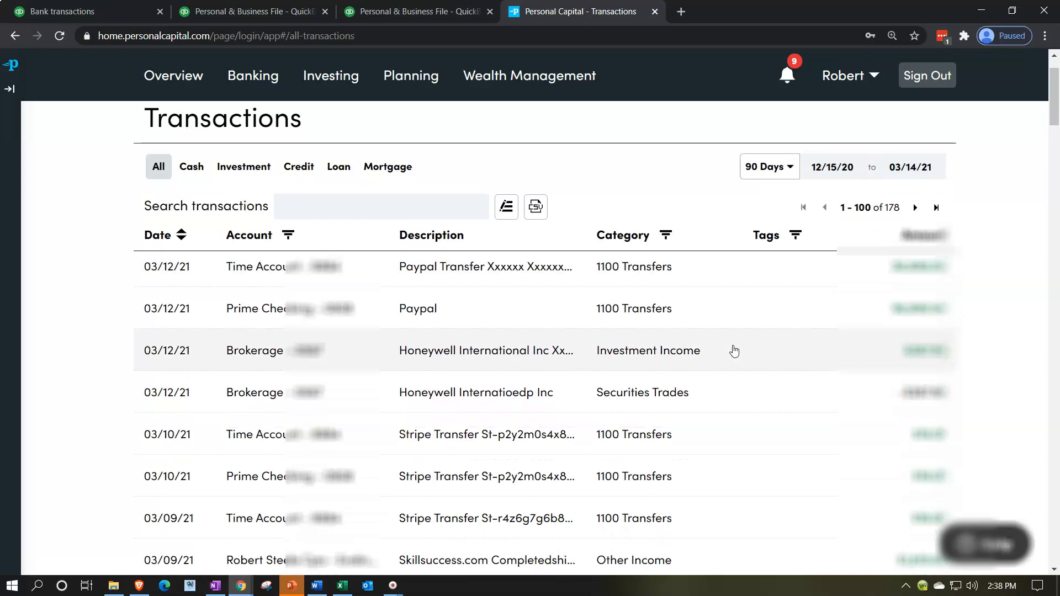
scroll(734, 352, "up", 2)
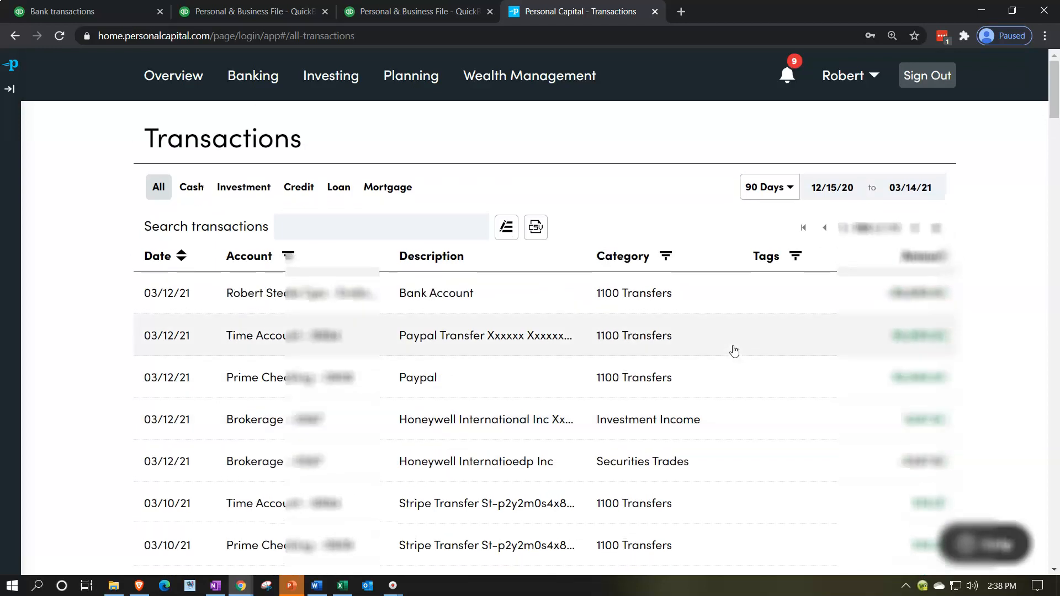
left_click(726, 353)
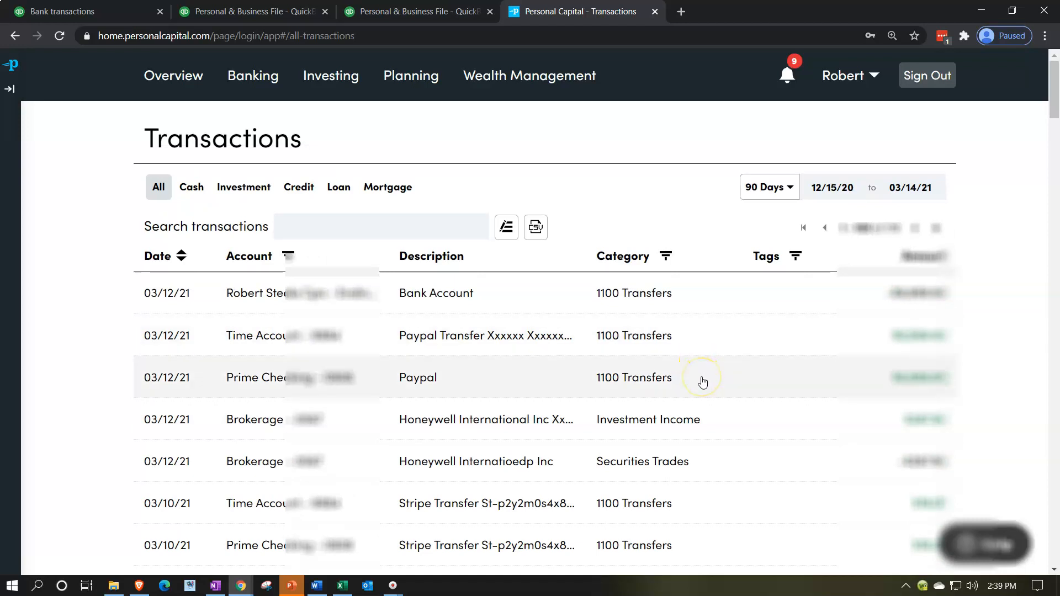
left_click(701, 374)
scroll(982, 340, "down", 3)
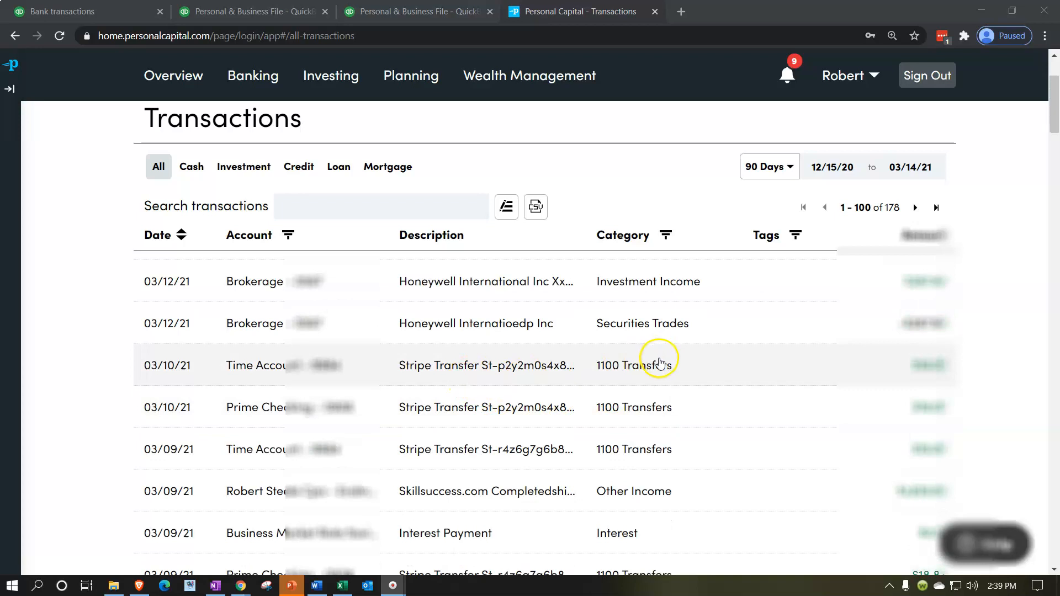
scroll(660, 362, "down", 1)
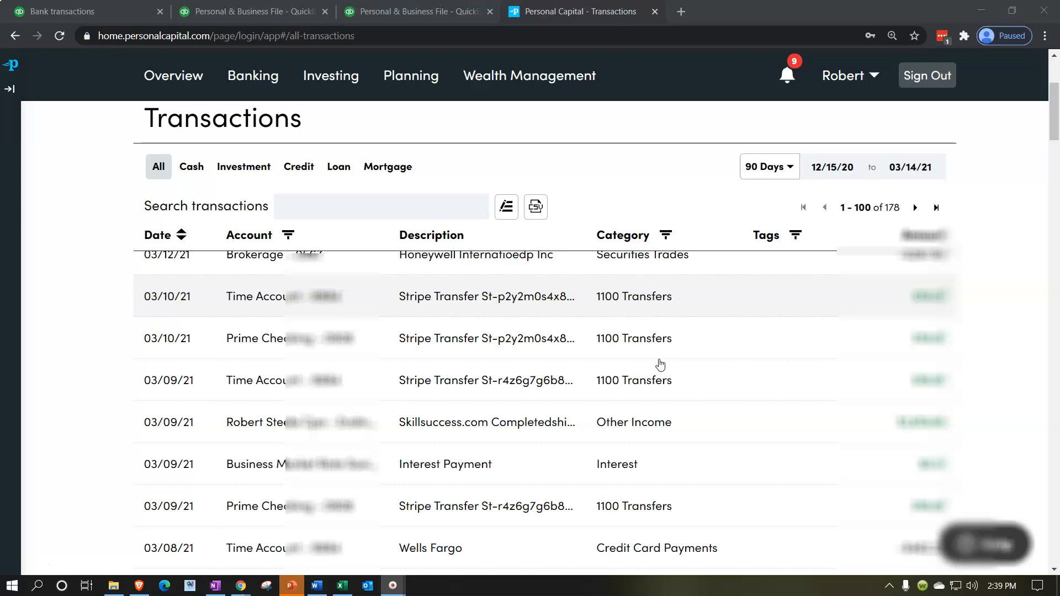
Open the 03/10/21 Time Account Stripe Transfer transaction for editing and bring up the category manager.
left_click(684, 296)
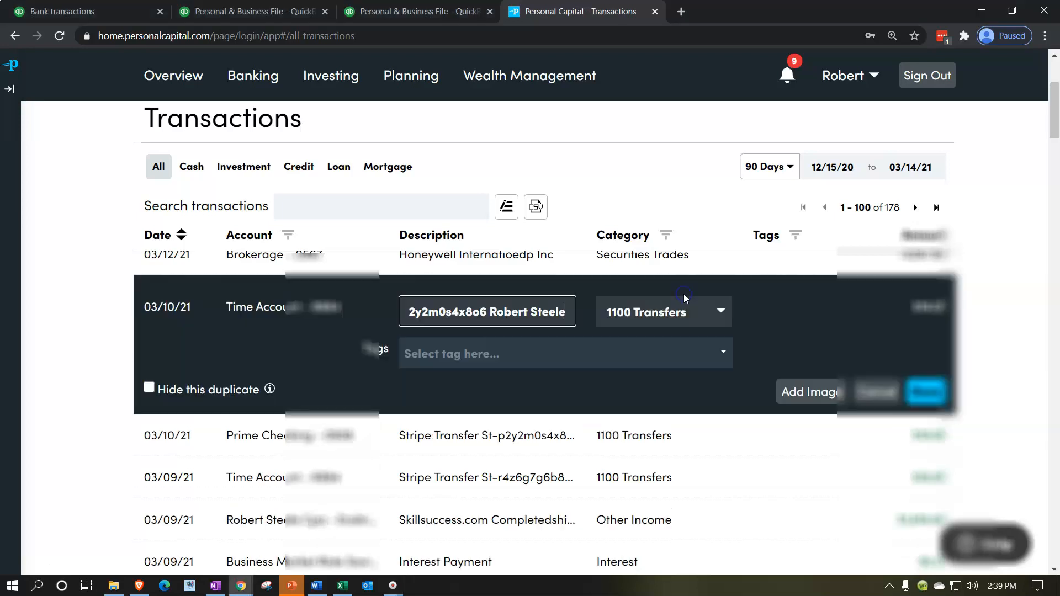
left_click(718, 315)
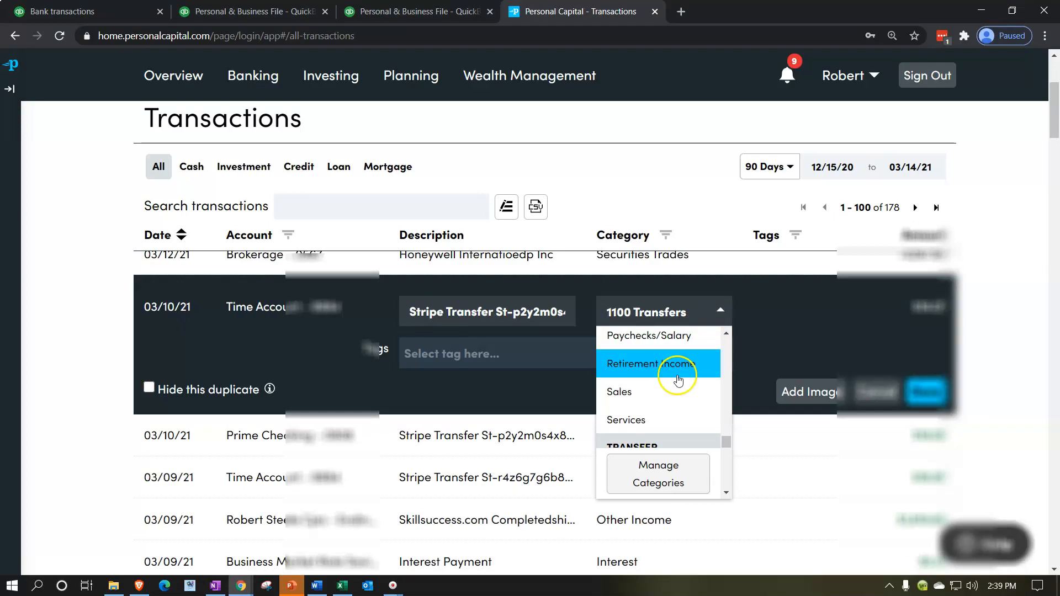
left_click(672, 476)
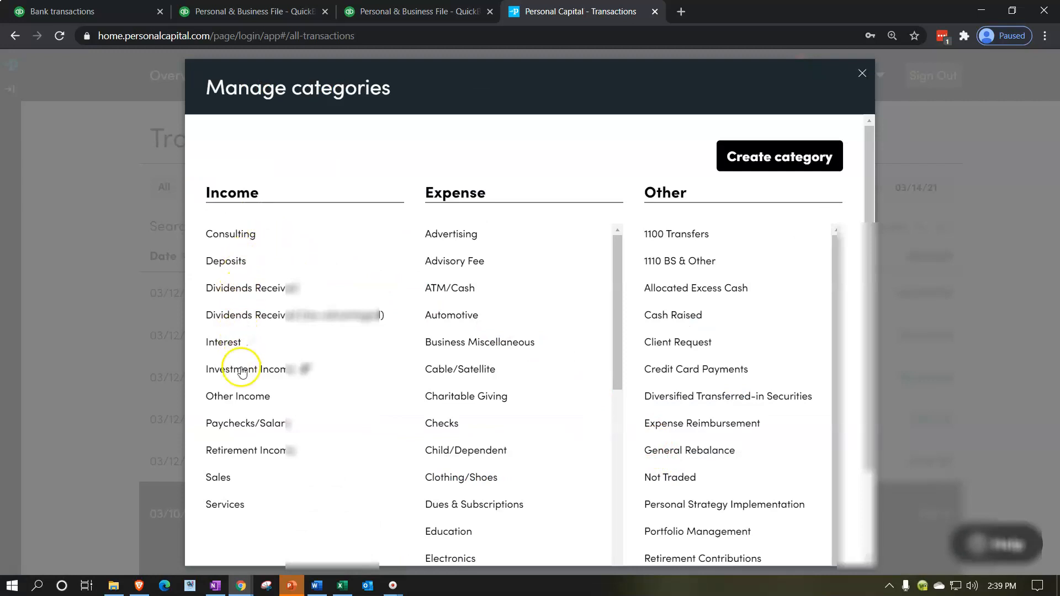
Create a category named 1050 Website Income with type Income, save it and leave the category manager.
left_click(768, 153)
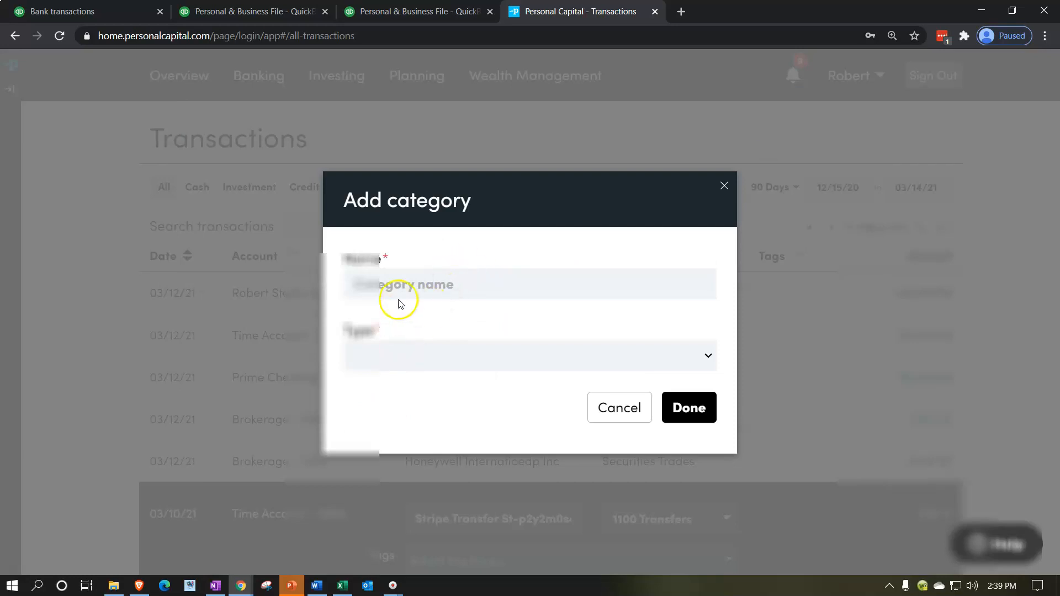
left_click(387, 283)
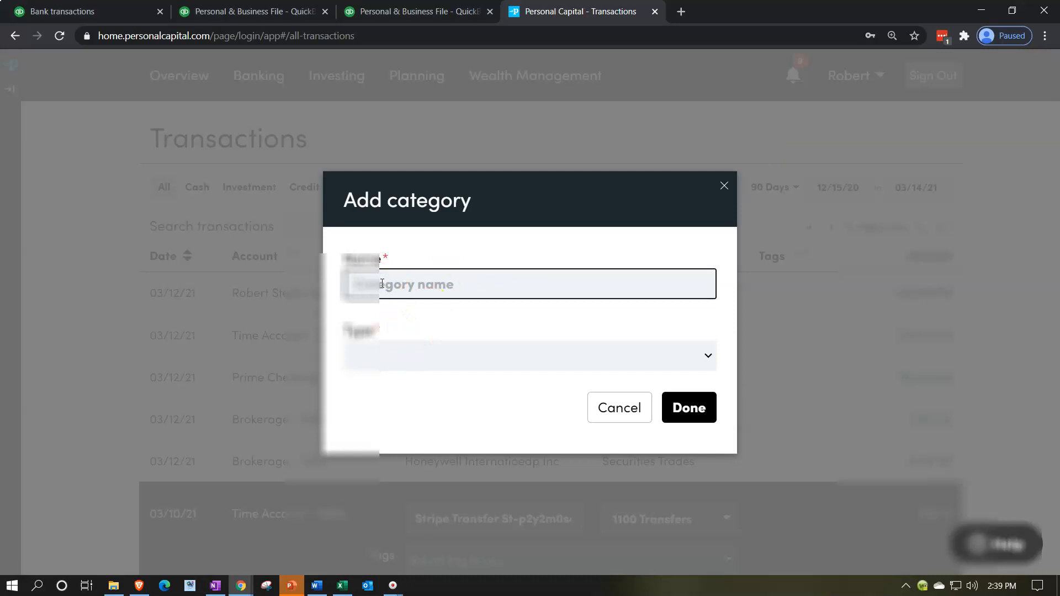
type("4000")
type("Web")
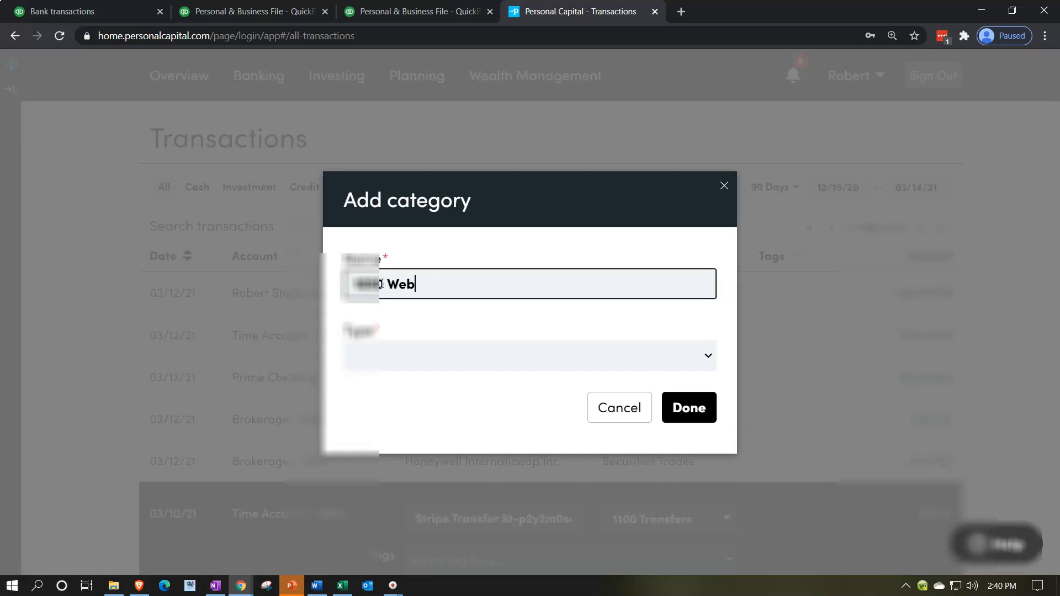
type("site Income")
key("Tab")
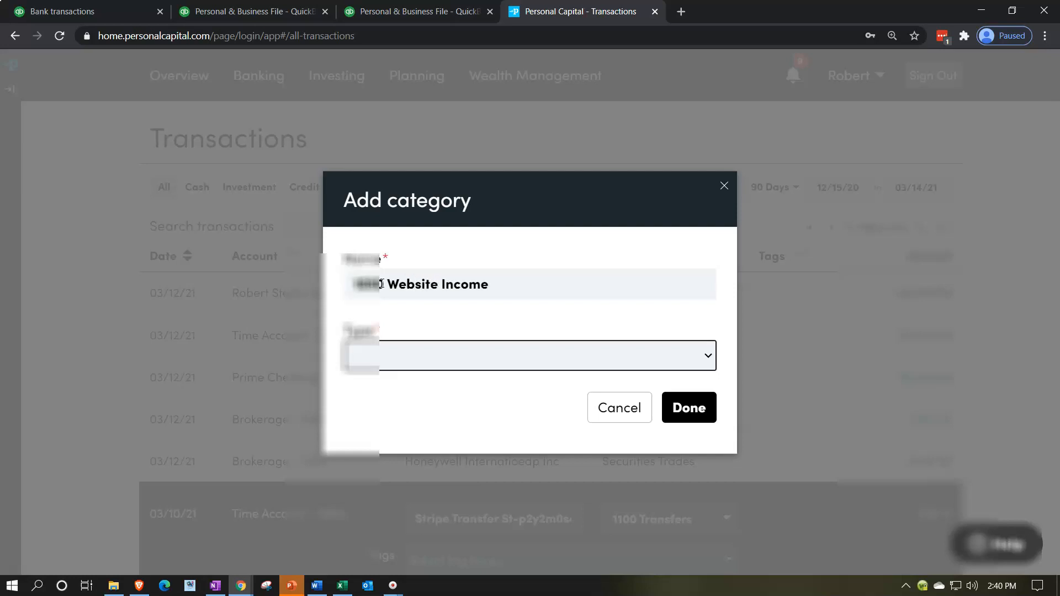
left_click(706, 355)
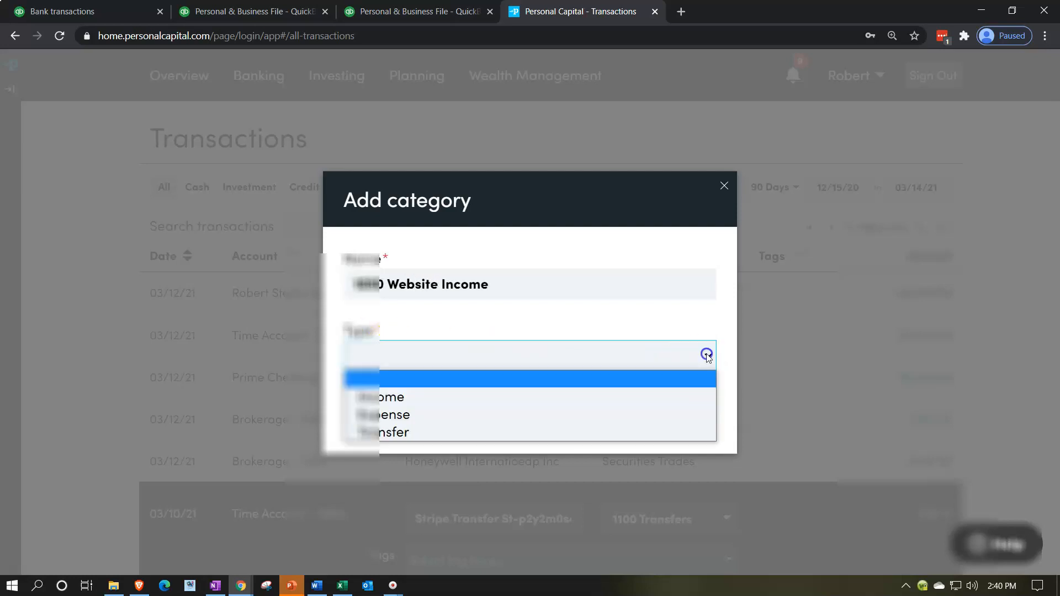
left_click(421, 405)
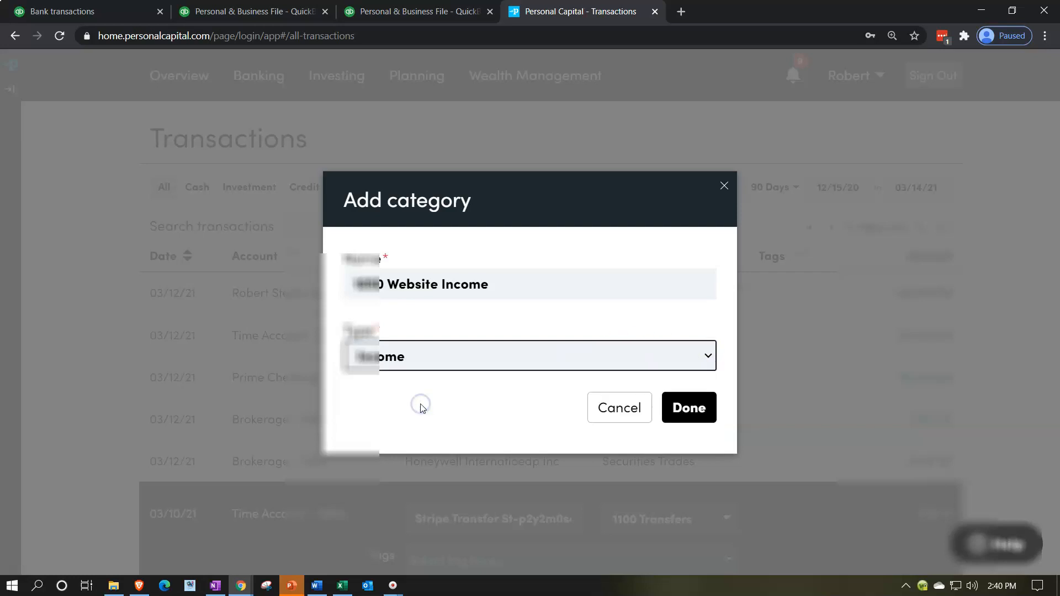
left_click(687, 420)
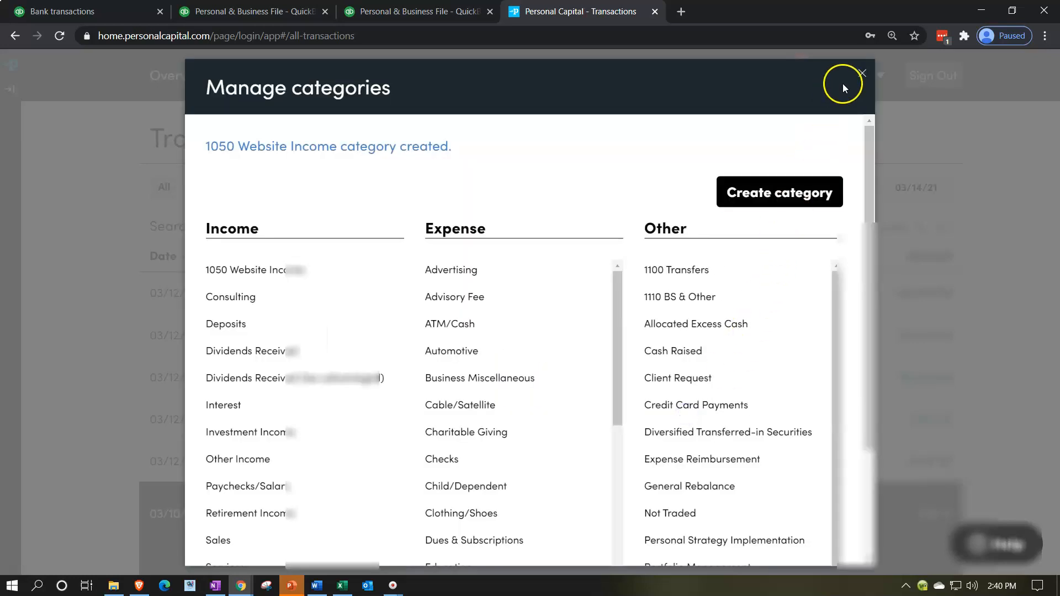
left_click(862, 74)
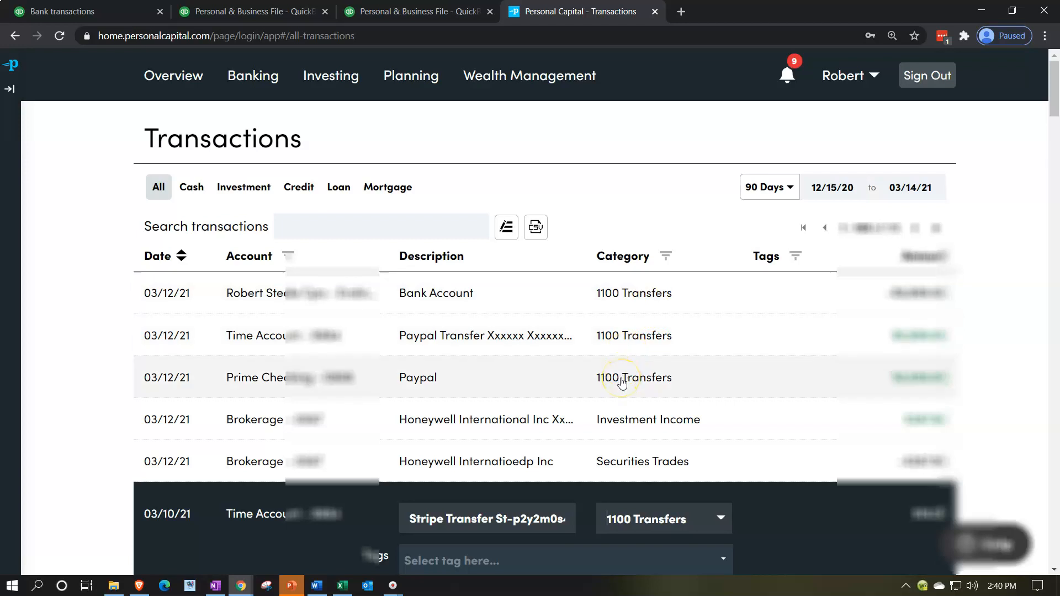
Assign the 1050 Website Income category to the 03/10/21 Time Account Stripe Transfer transaction and save it.
scroll(797, 414, "down", 3)
left_click(723, 381)
left_click(723, 381)
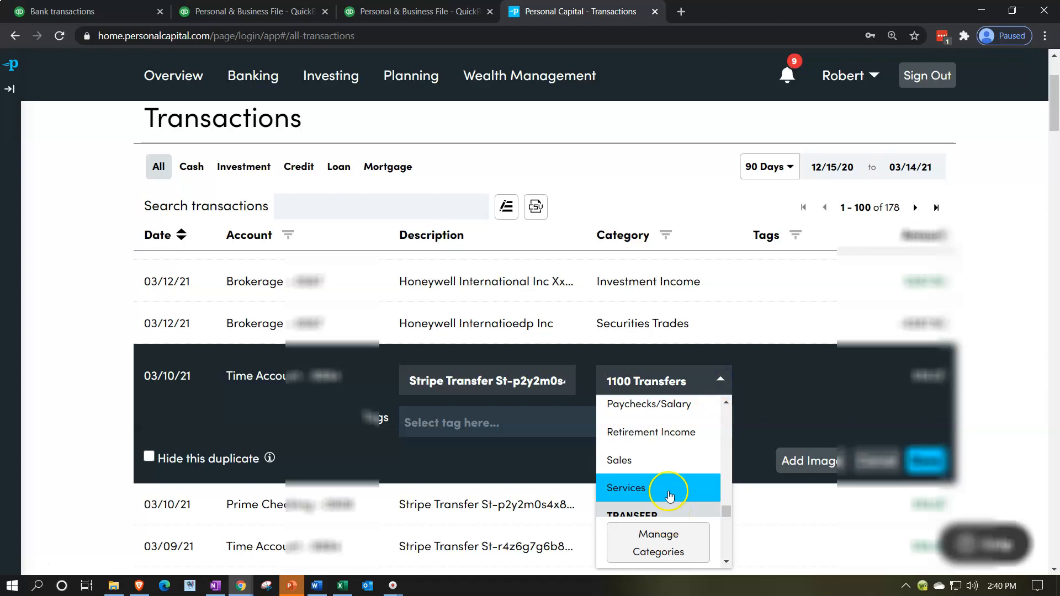
scroll(671, 480, "down", 1)
scroll(670, 469, "up", 10)
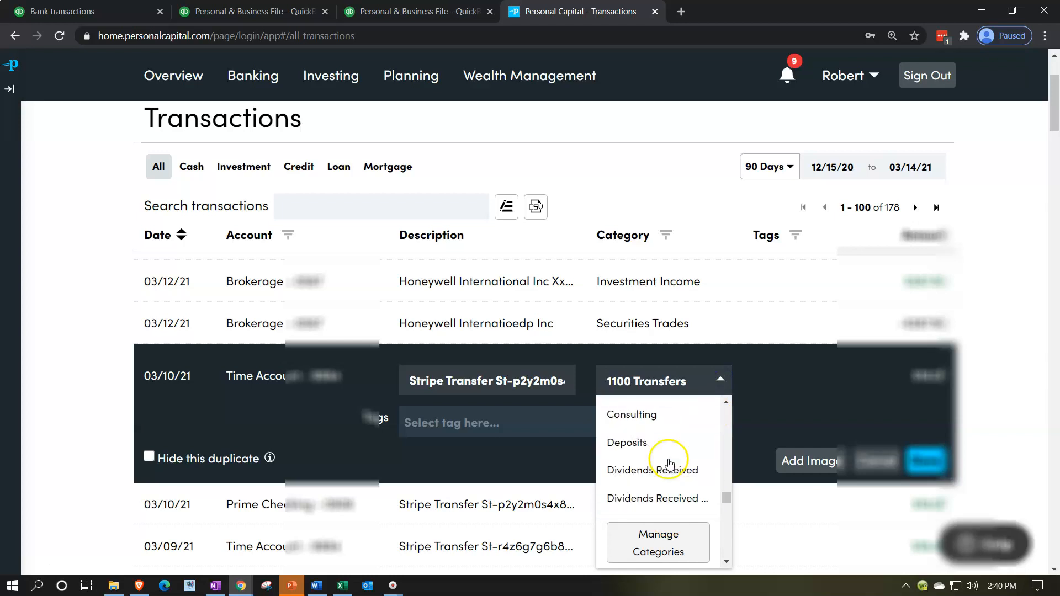
scroll(670, 464, "up", 1)
scroll(669, 464, "down", 1)
left_click(670, 456)
left_click(925, 460)
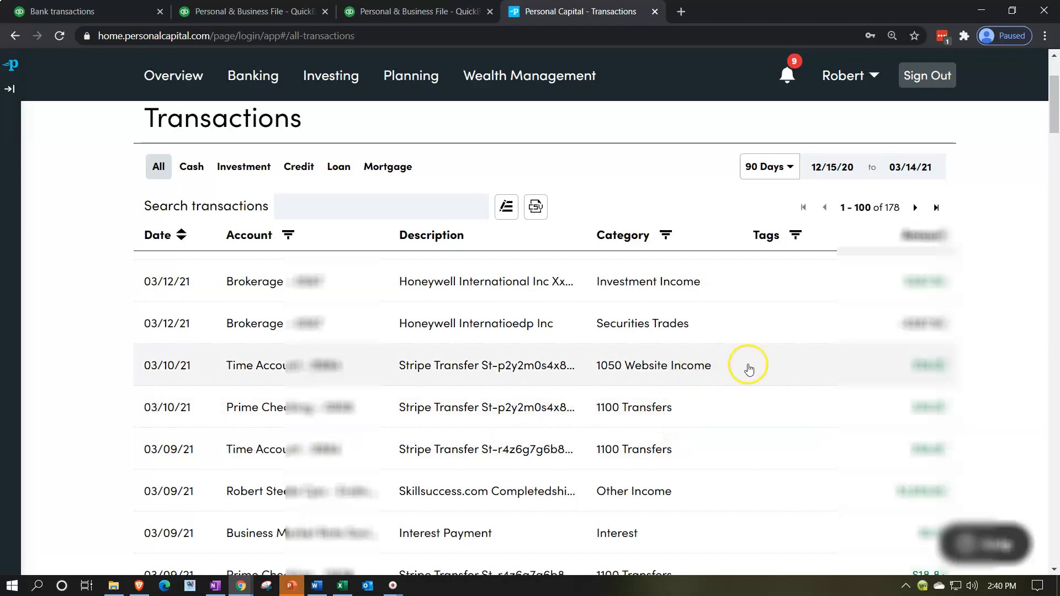
Tag the 03/10/21 Time Account Stripe Transfer transaction as Business and save it.
left_click(779, 365)
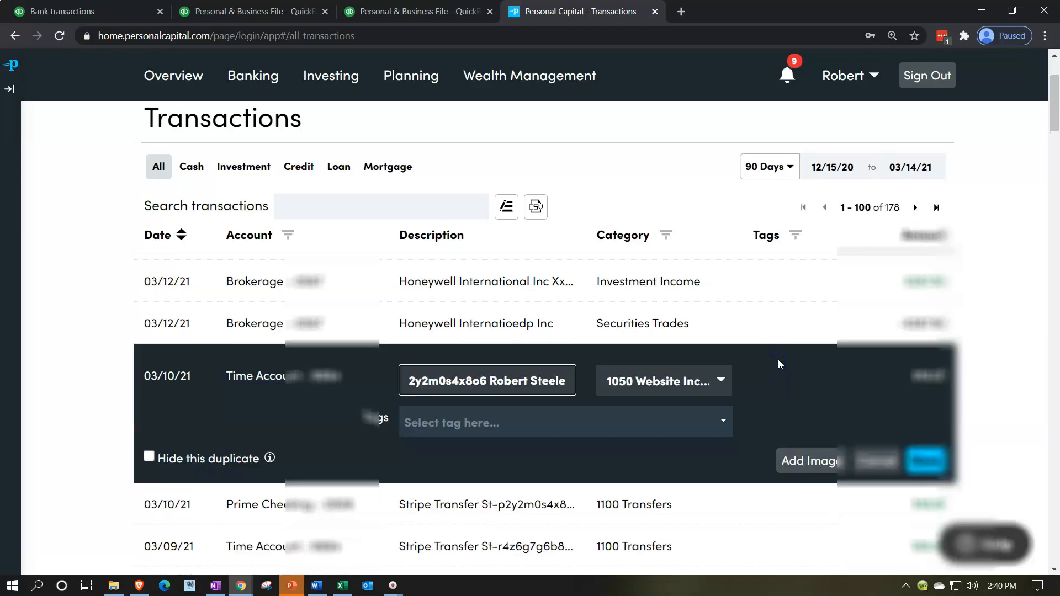
left_click(486, 418)
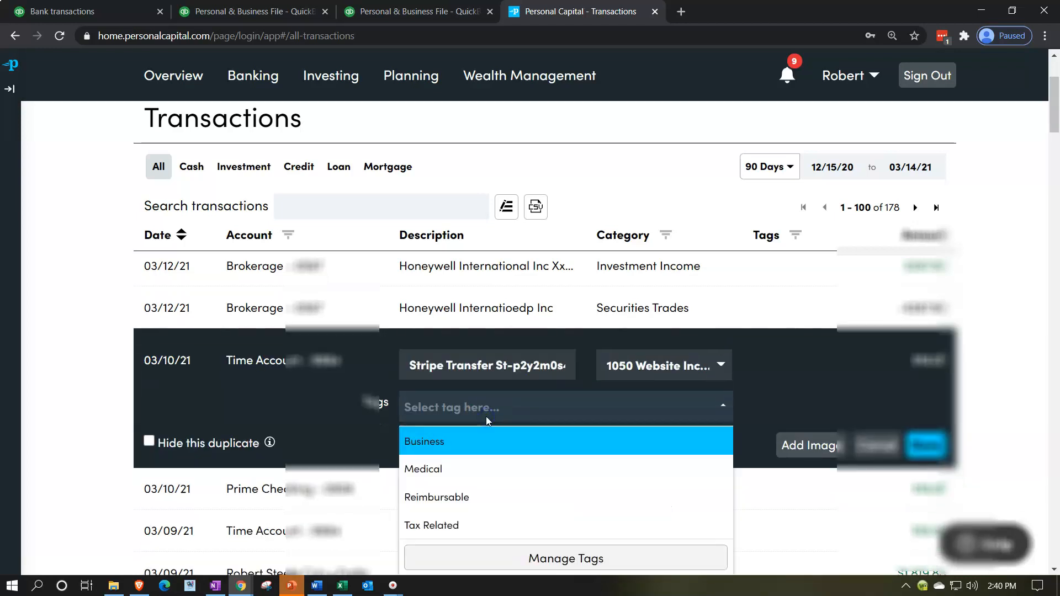
left_click(439, 442)
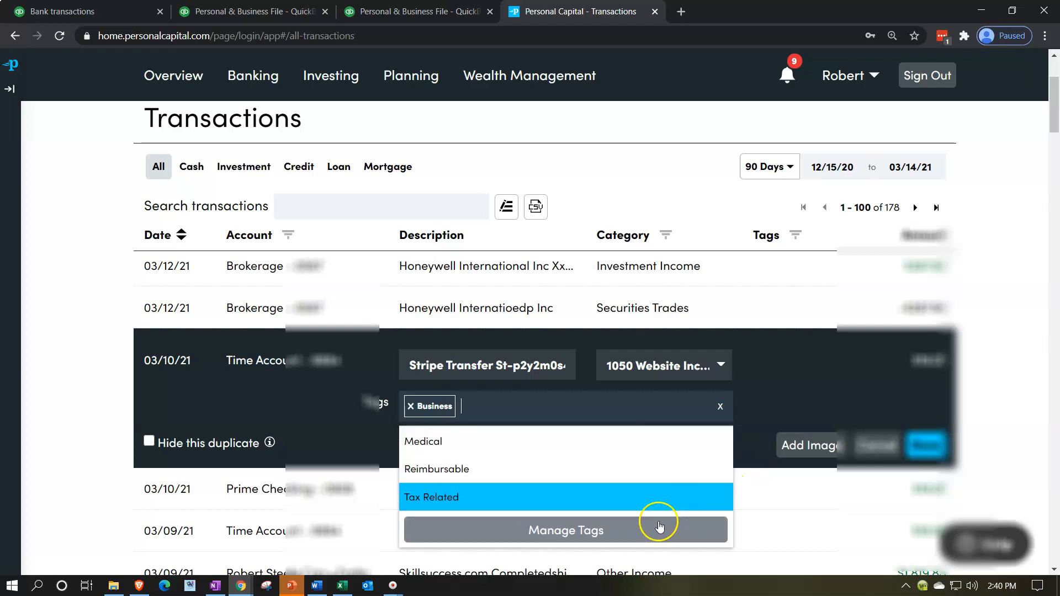
left_click(927, 445)
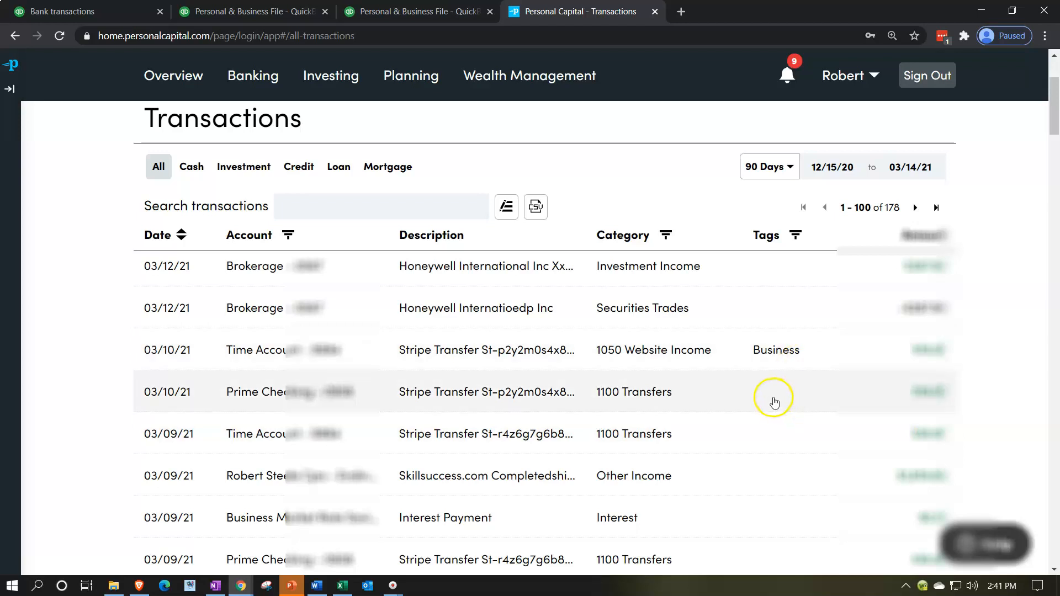
Categorize the 03/10/21 Prime Checking Stripe Transfer transaction as 1050 Website Income, tag it Business and save it.
left_click(692, 394)
scroll(680, 389, "down", 1)
left_click(733, 336)
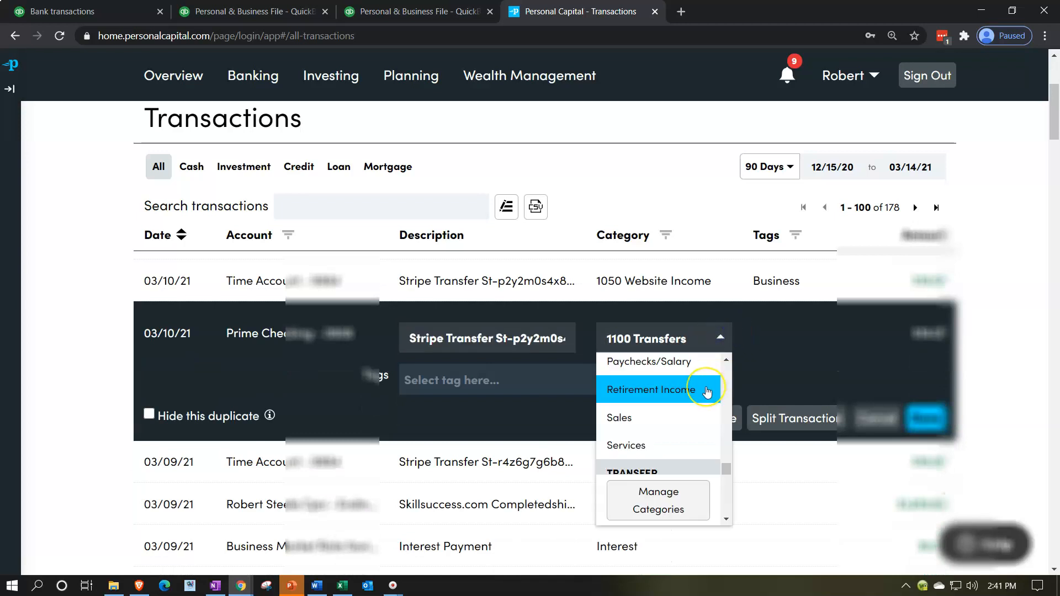
type("105")
left_click(691, 396)
left_click(604, 378)
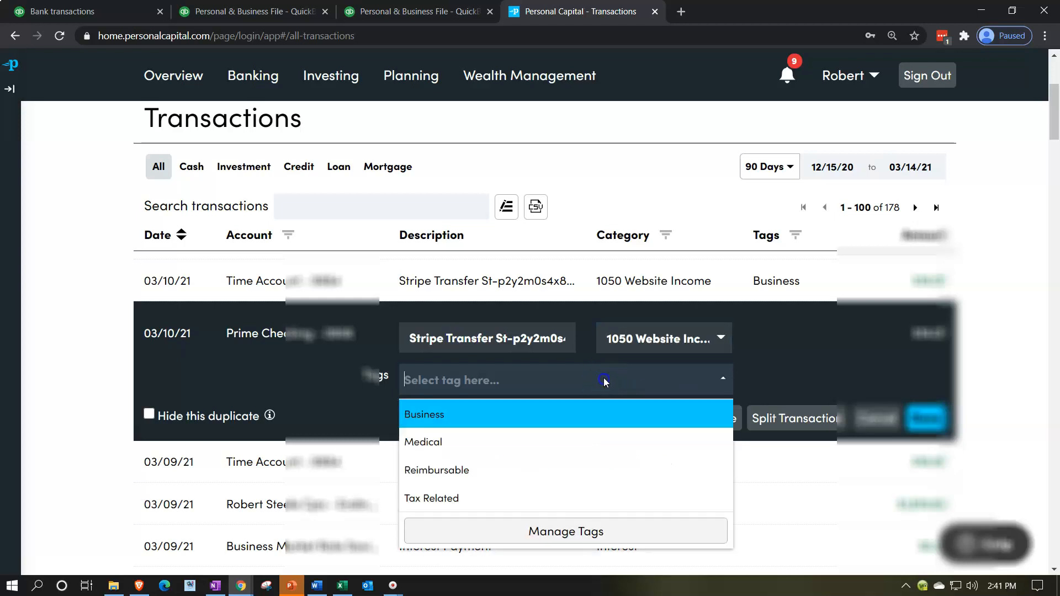
left_click(528, 429)
left_click(925, 419)
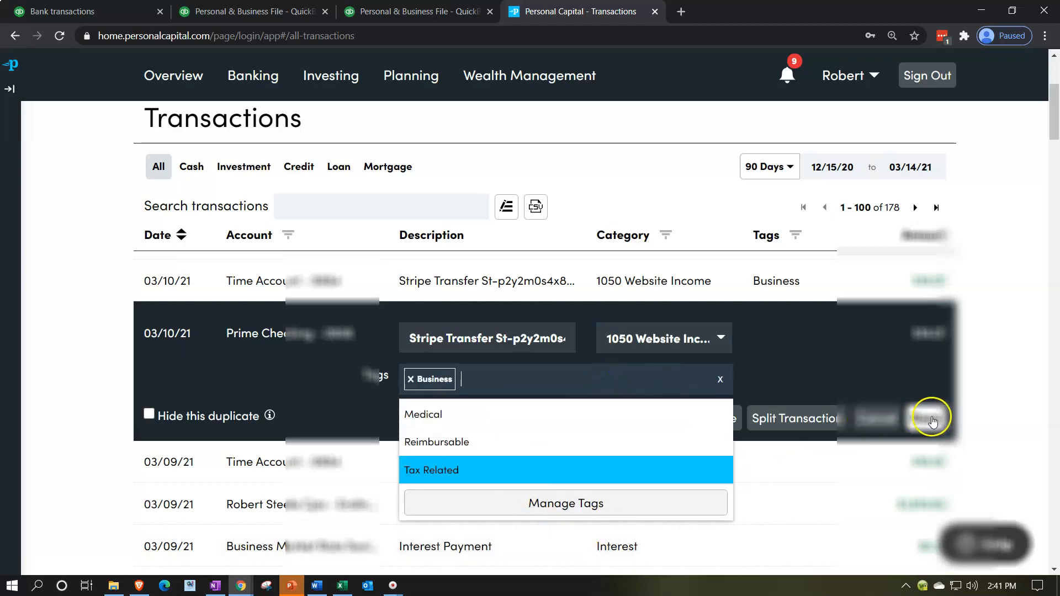
left_click(927, 419)
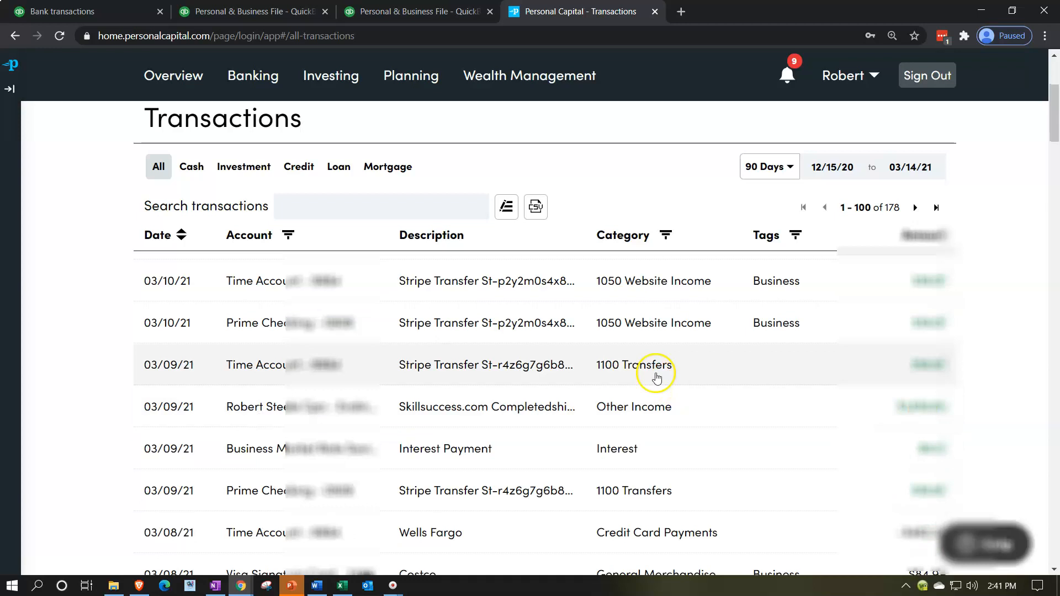
Change the category of the 03/09/21 Time Account Stripe Transfer transaction to 1050 Website Income.
scroll(679, 421, "up", 1)
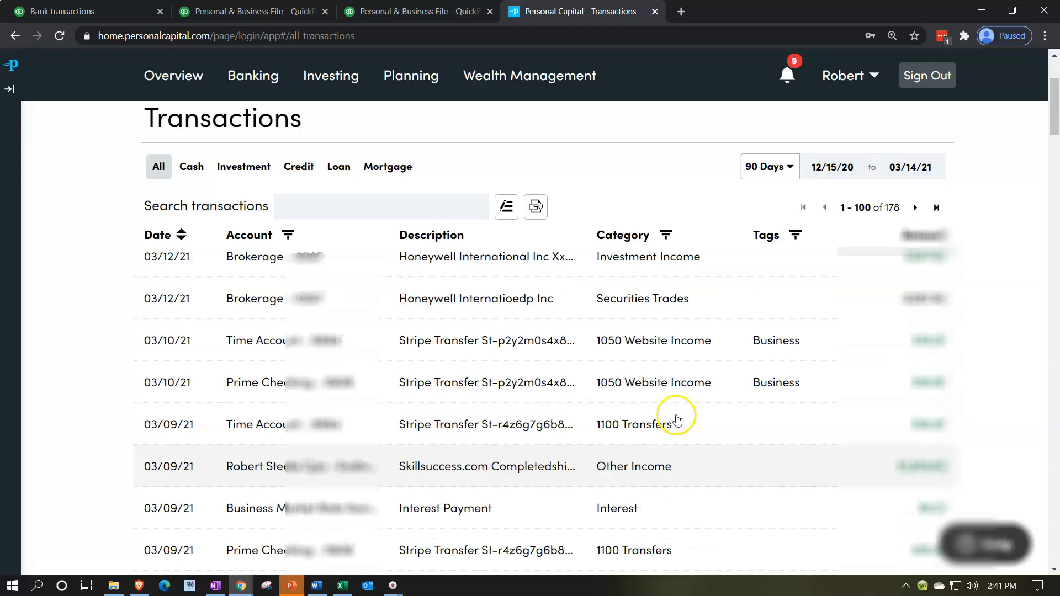
scroll(662, 433, "down", 1)
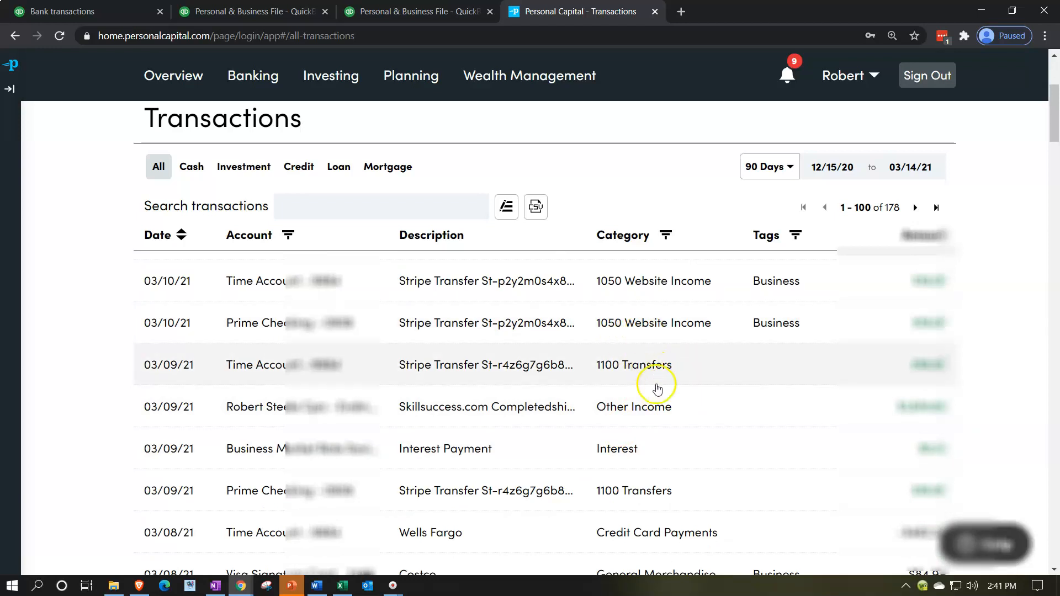
left_click(651, 364)
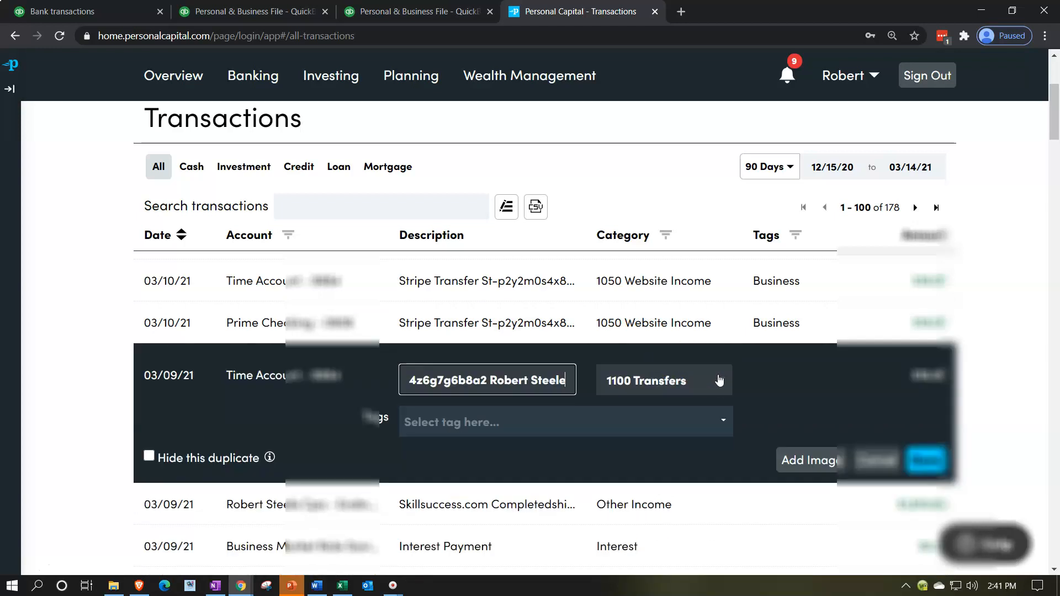
left_click(719, 380)
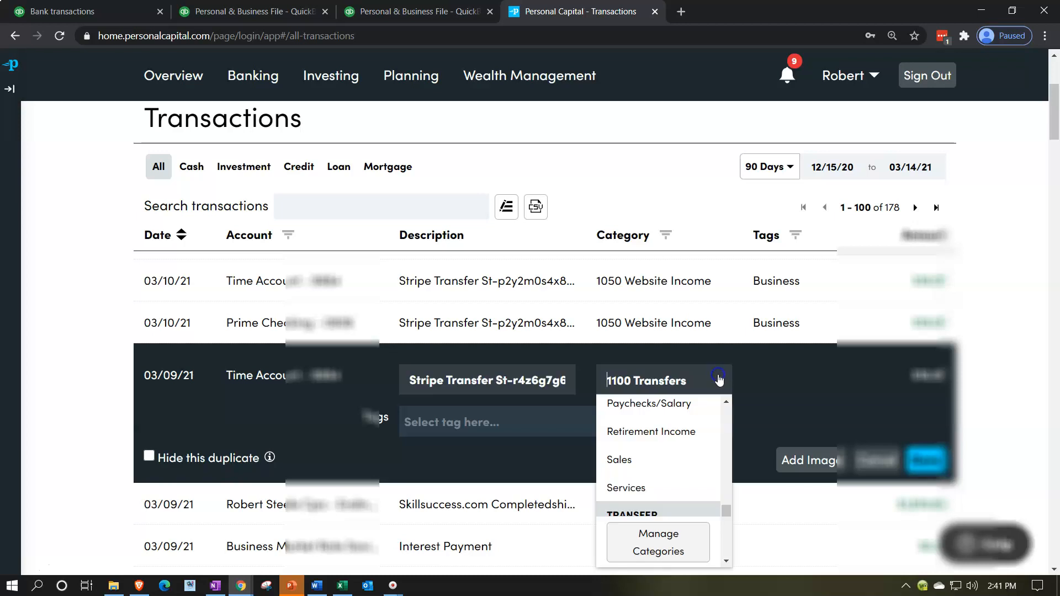
scroll(684, 434, "down", 1)
scroll(684, 437, "down", 1)
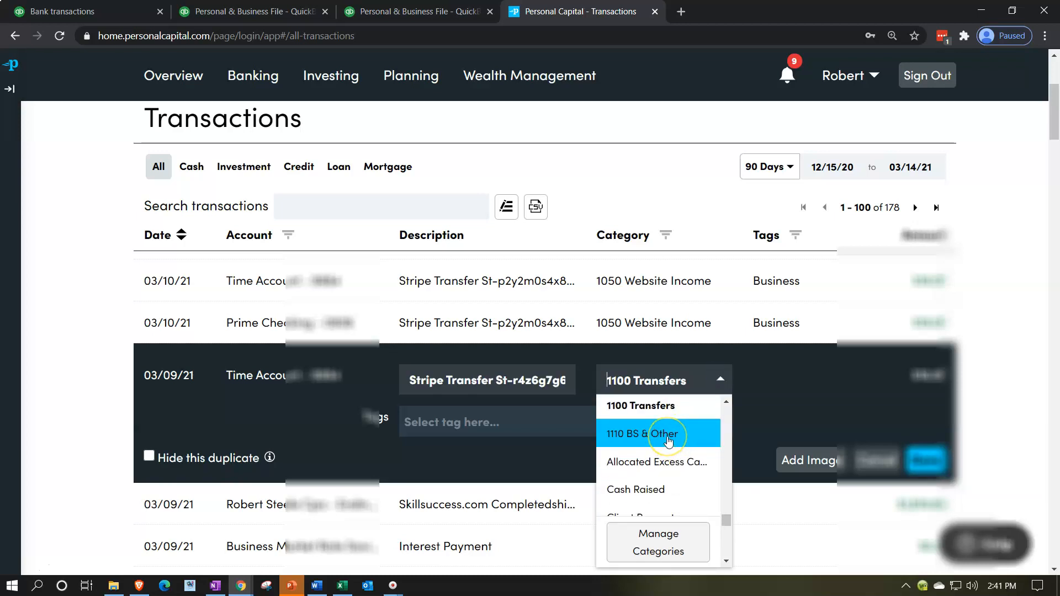
scroll(671, 453, "down", 2)
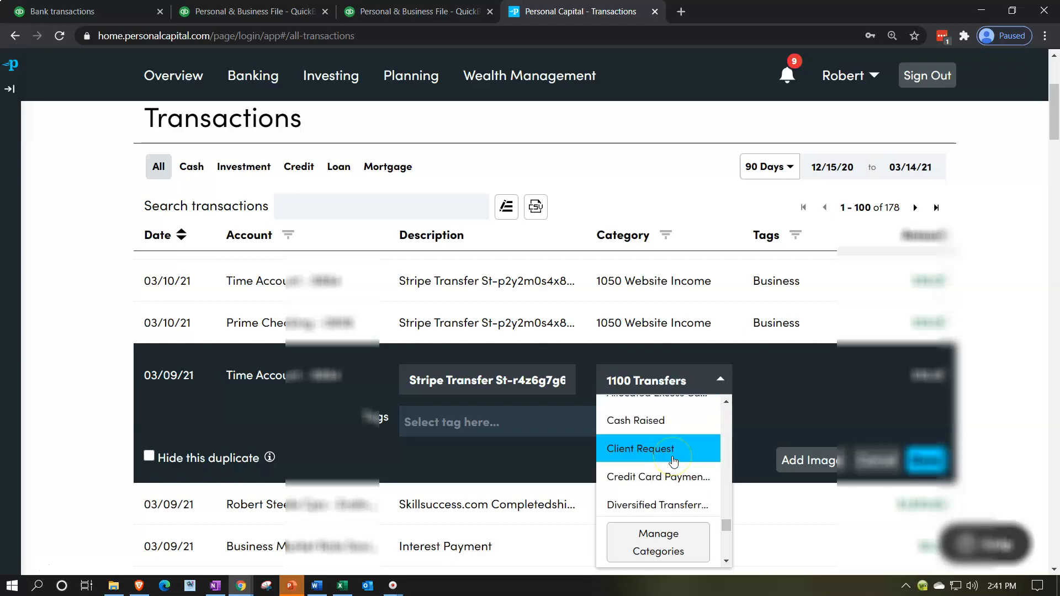
type("1050")
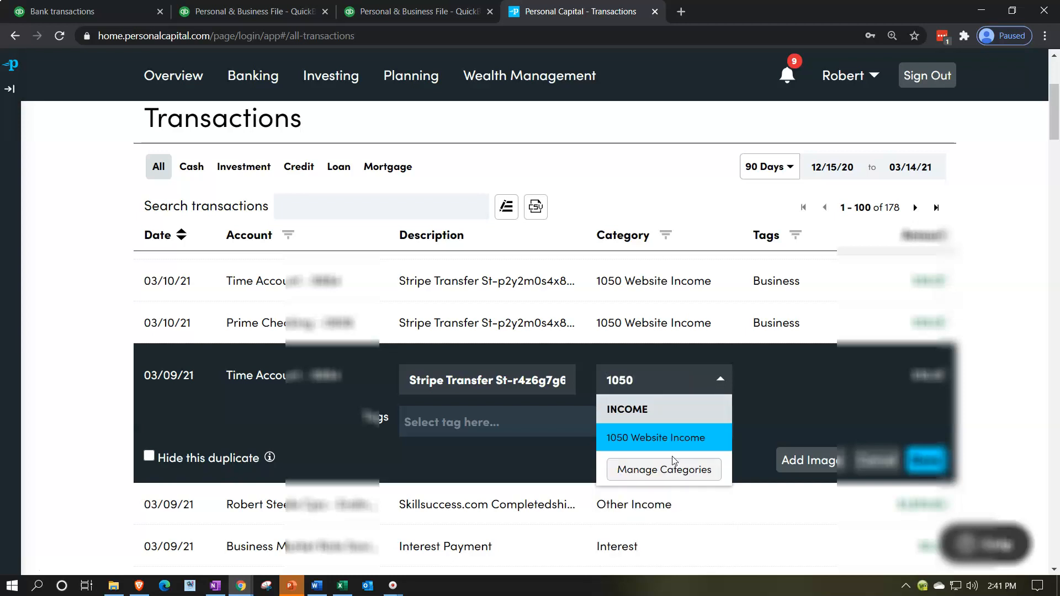
left_click(626, 437)
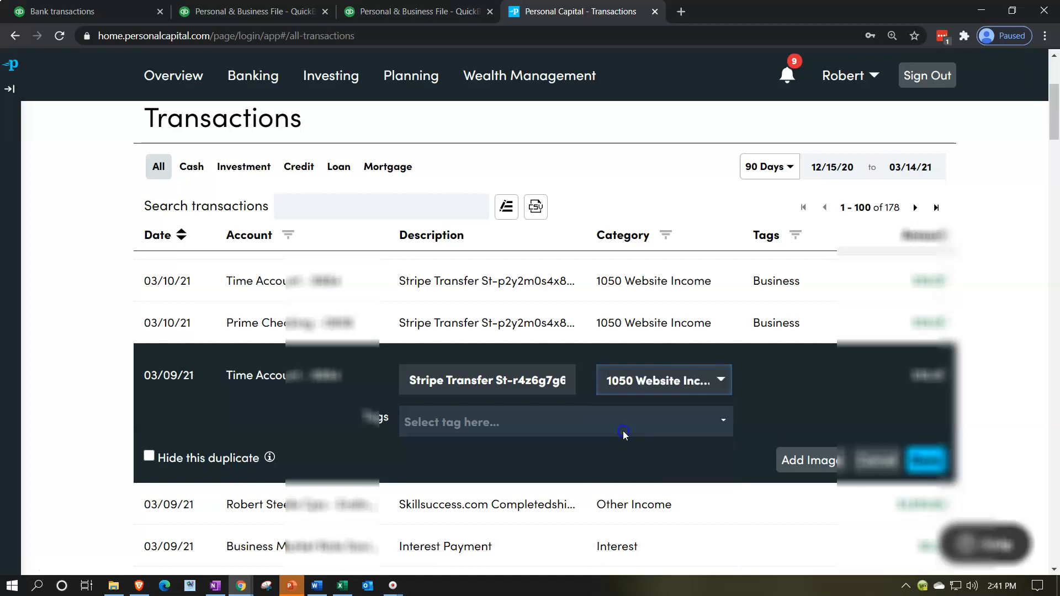
Tag the 03/09/21 Time Account Stripe Transfer as Business, check the tag manager and save the transaction.
left_click(630, 428)
left_click(532, 458)
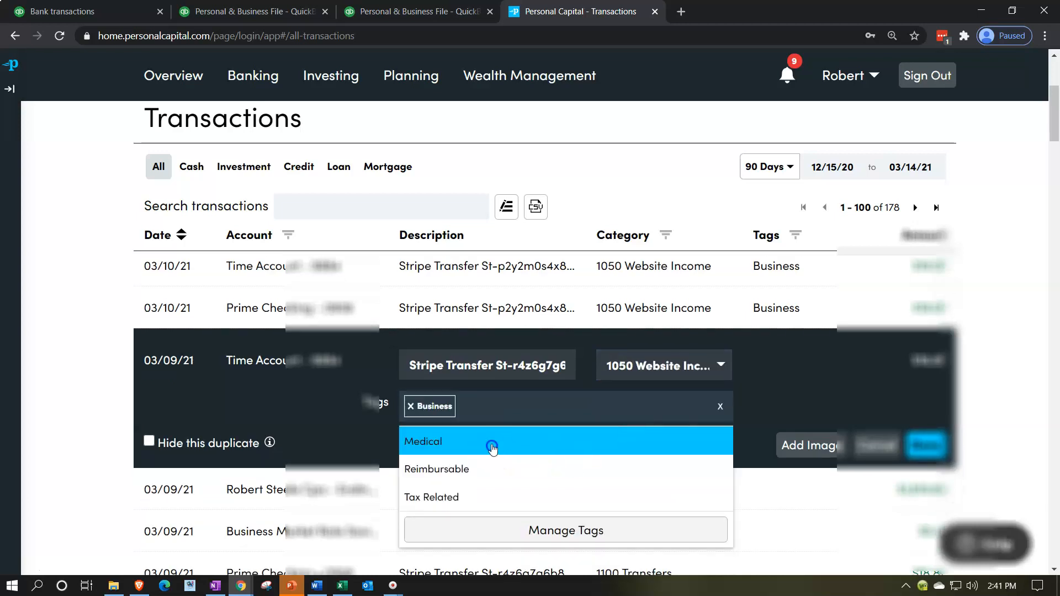
left_click(608, 529)
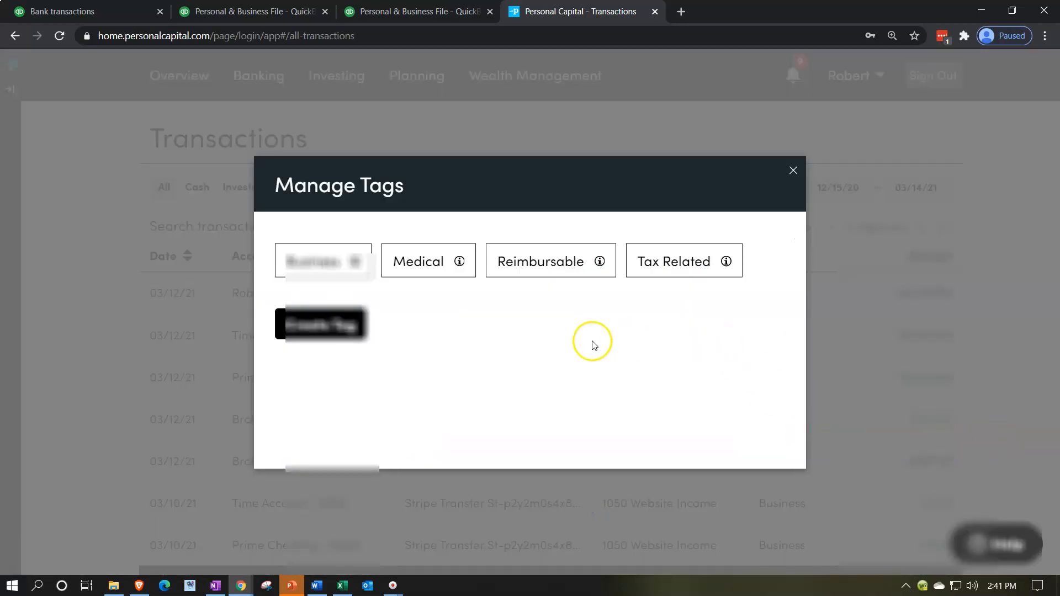
left_click(794, 174)
left_click(919, 350)
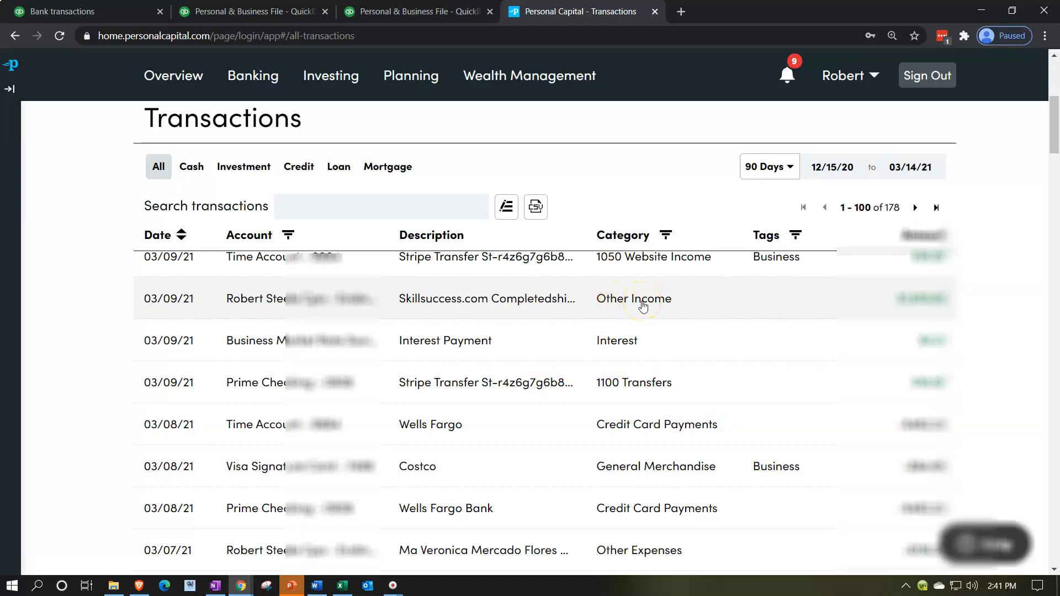
Open the 03/09/21 Skillsuccess.com transaction for editing and review the income categories in the category manager.
left_click(699, 310)
left_click(720, 313)
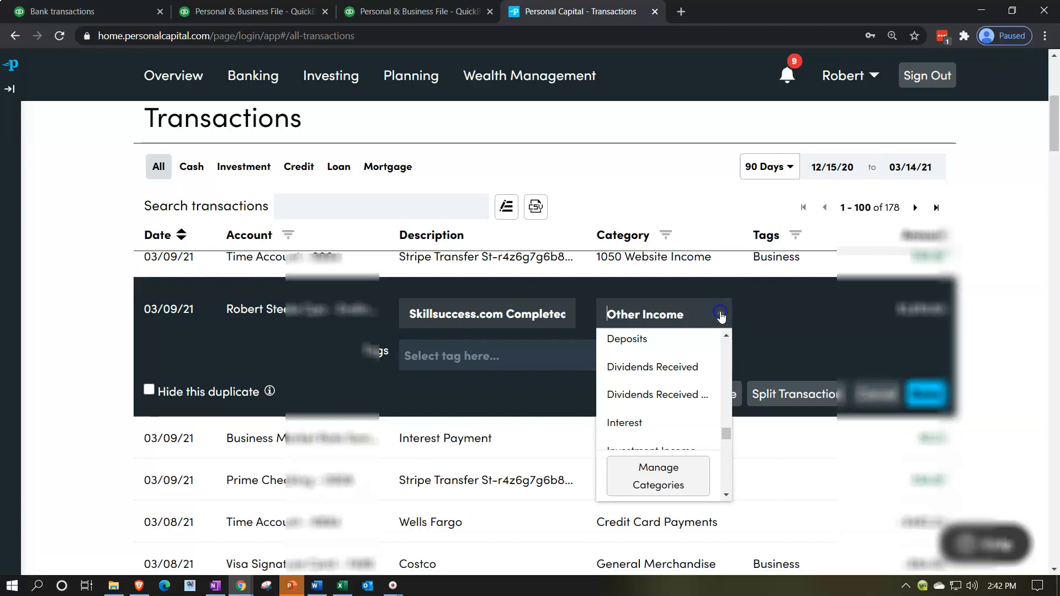
left_click(658, 476)
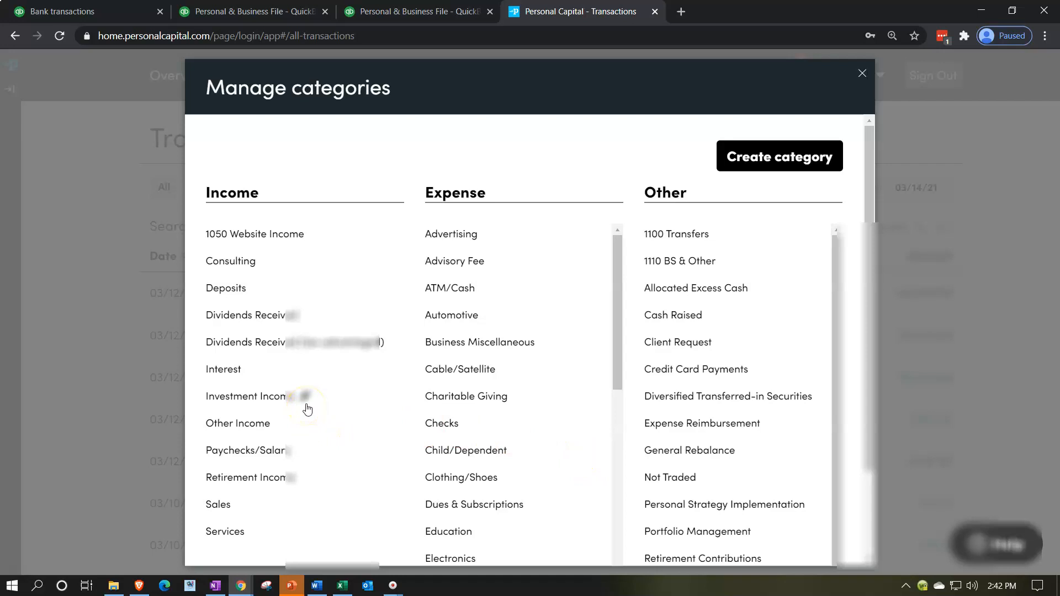
left_click(267, 274)
Create a new category named 1060 Gig Work Income with the type Income.
left_click(754, 167)
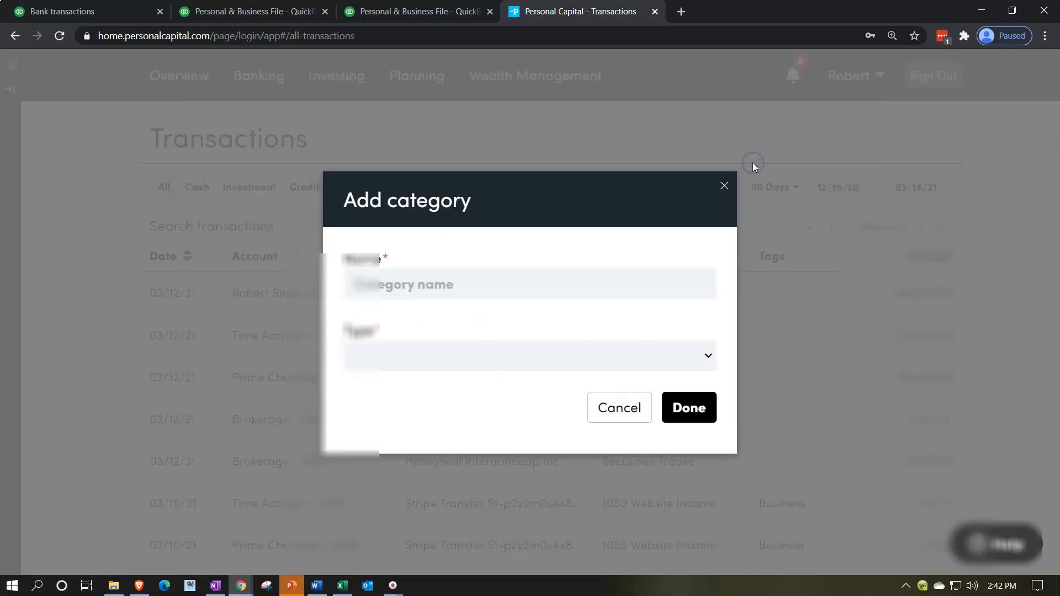
left_click(453, 276)
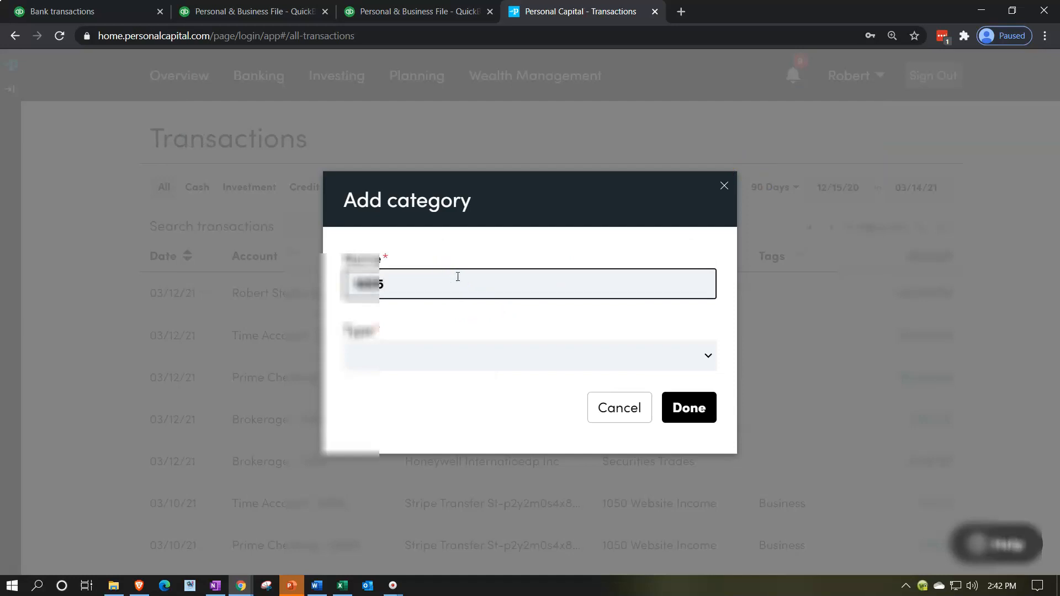
type("105")
key("BackSpace")
type("60")
type(" Gi")
type("g Work Income")
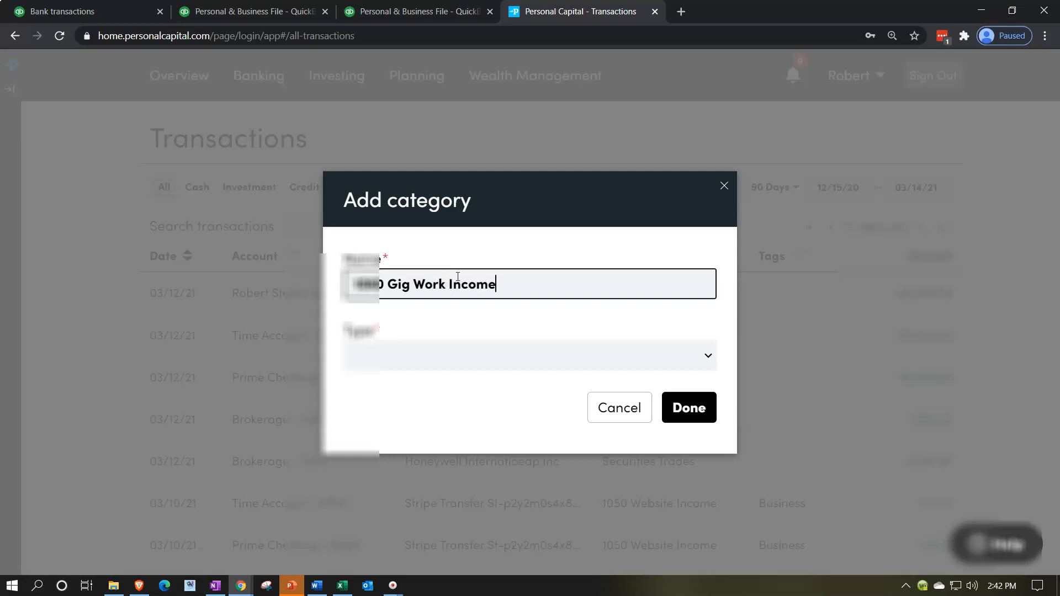
left_click(493, 364)
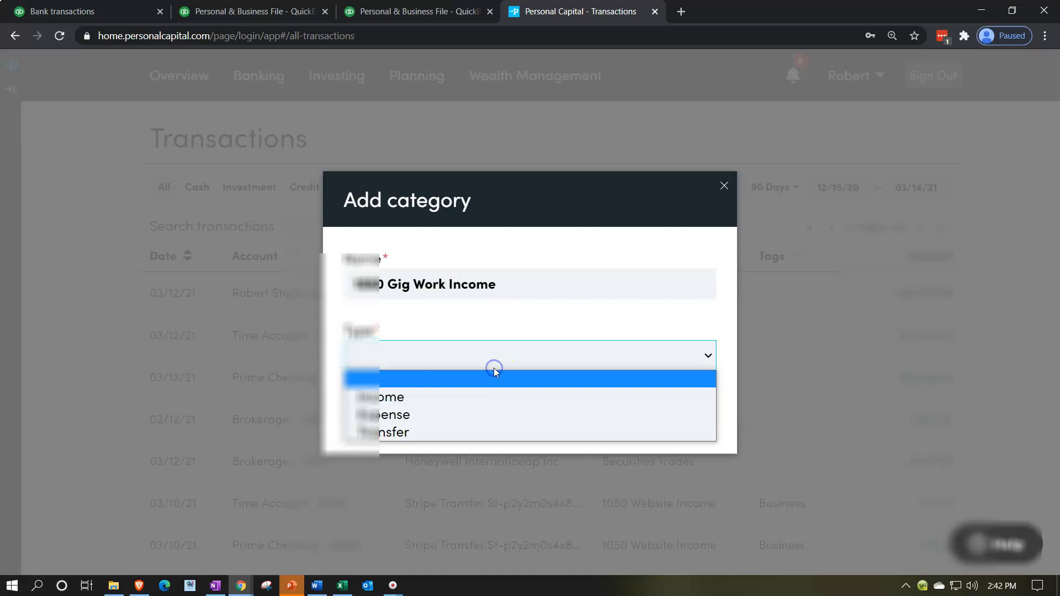
left_click(473, 394)
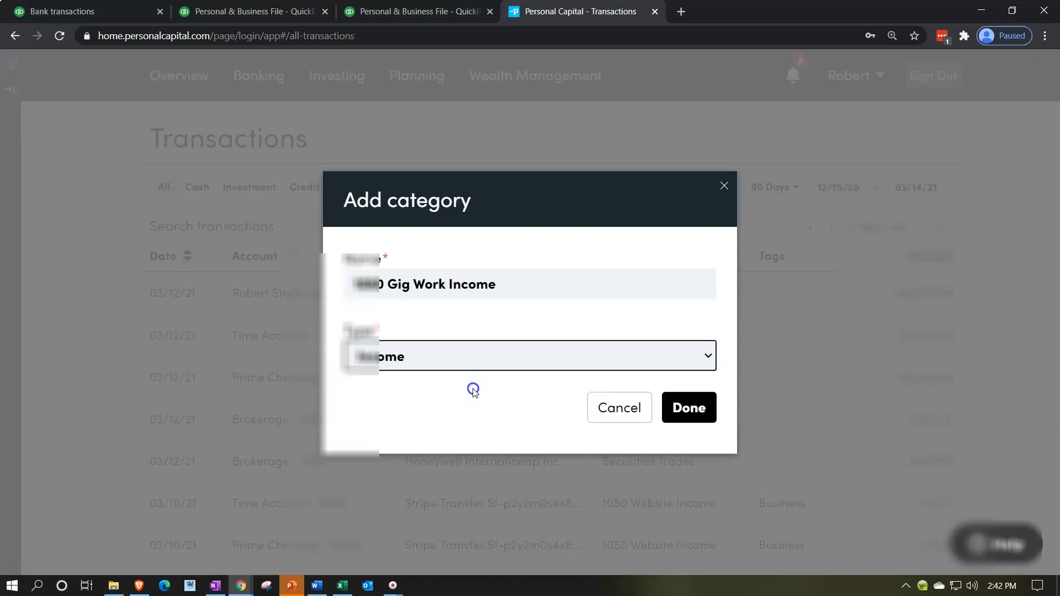
left_click(687, 408)
Review the 1060 Gig Work Income category's settings, keep its name and close the category manager.
scroll(688, 408, "down", 3)
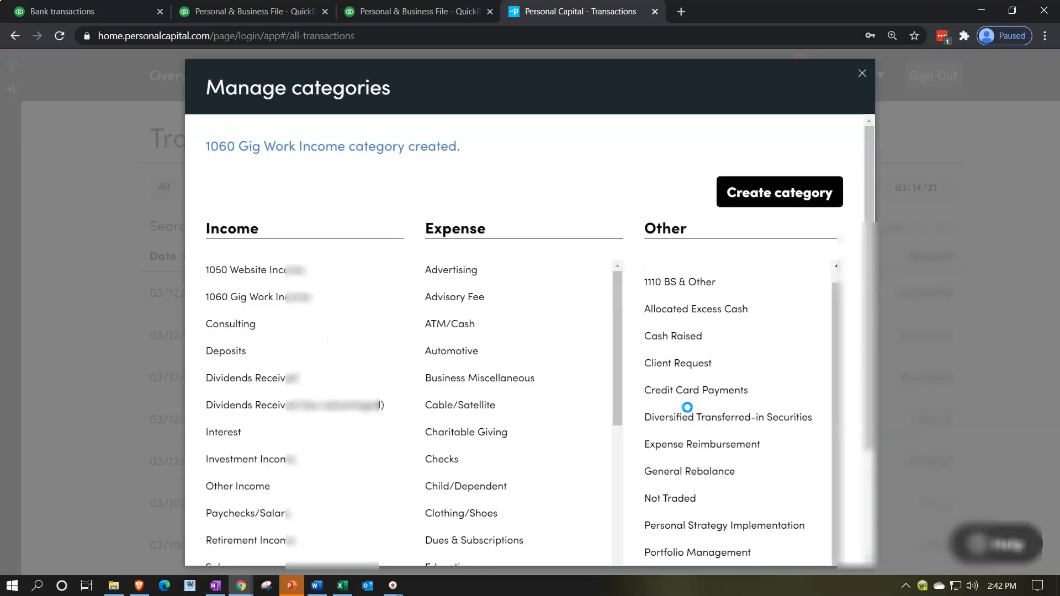
left_click(246, 296)
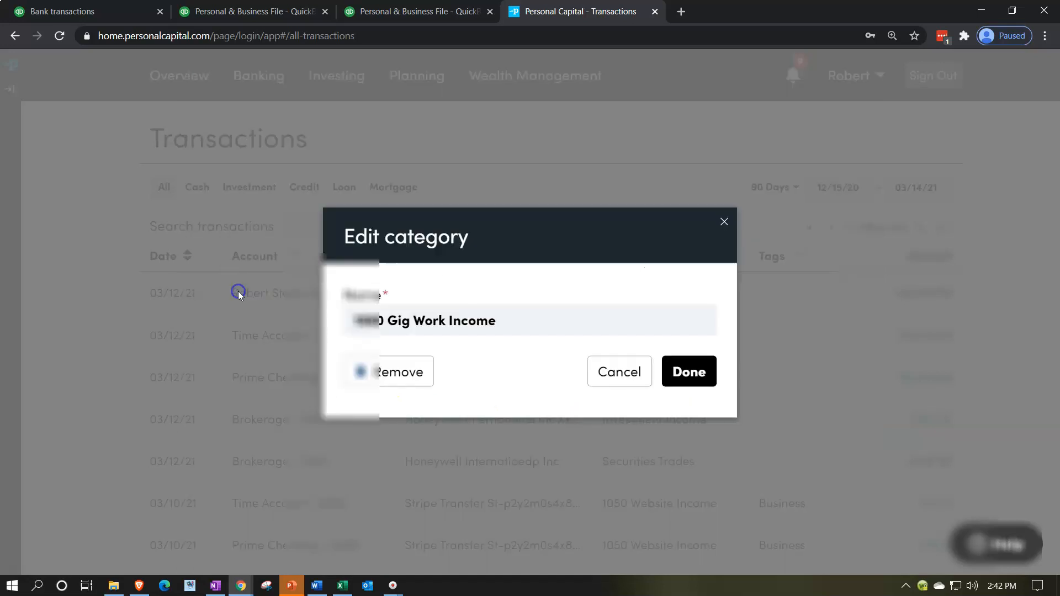
left_click(695, 369)
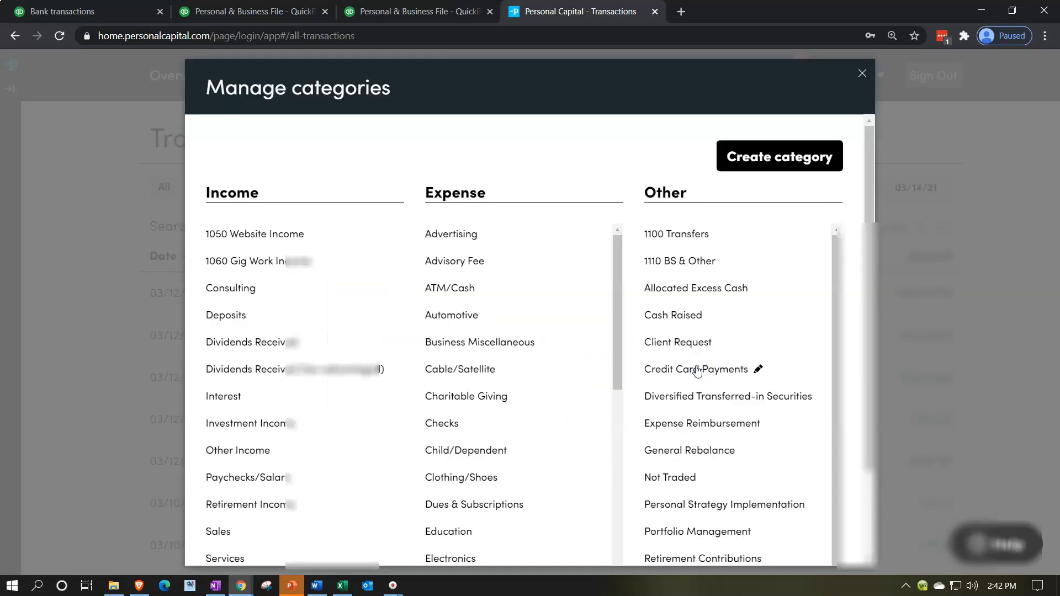
left_click(861, 73)
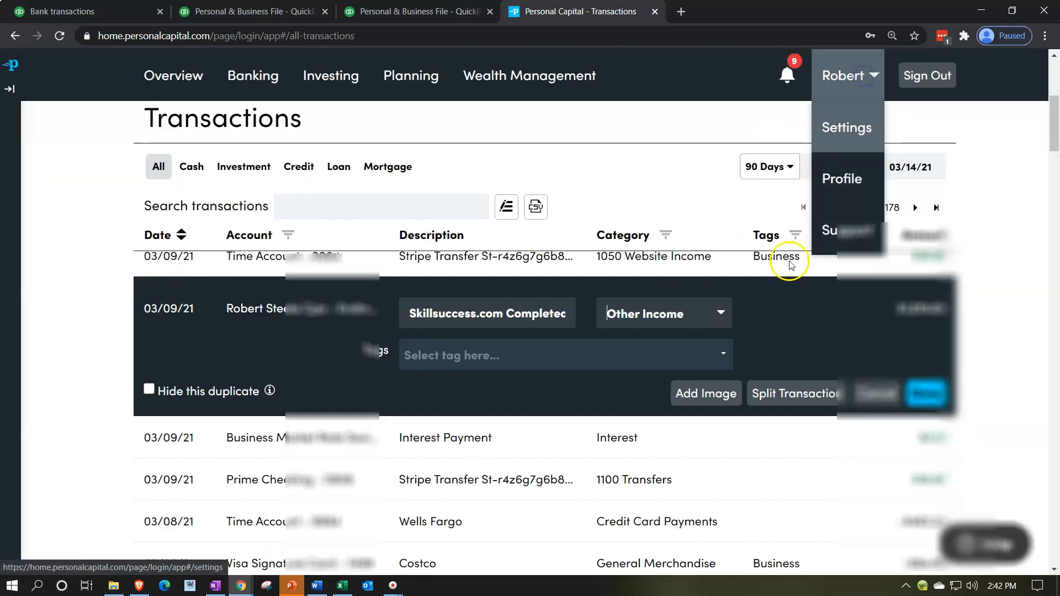
Tag the 03/09/21 Skillsuccess.com transaction as Business, categorize it as 1060 Gig Work Income and save it.
left_click(514, 357)
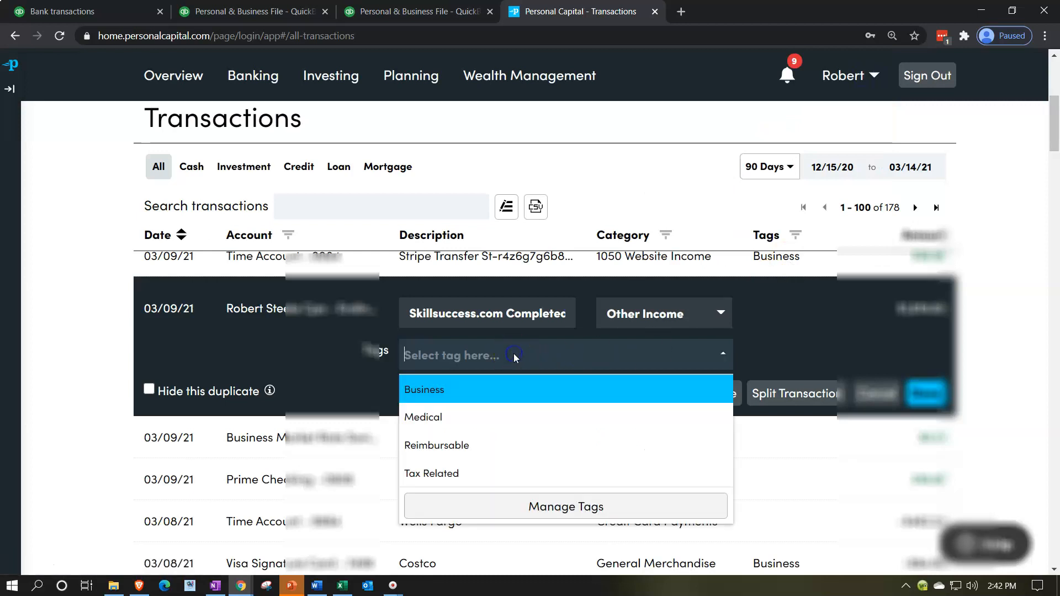
left_click(453, 390)
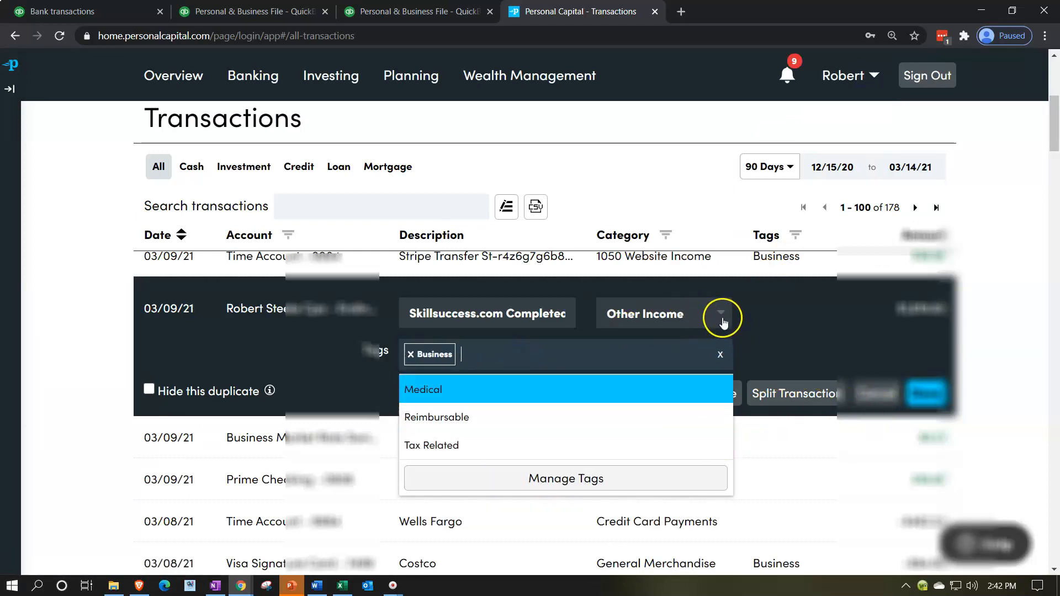
left_click(721, 314)
type("10")
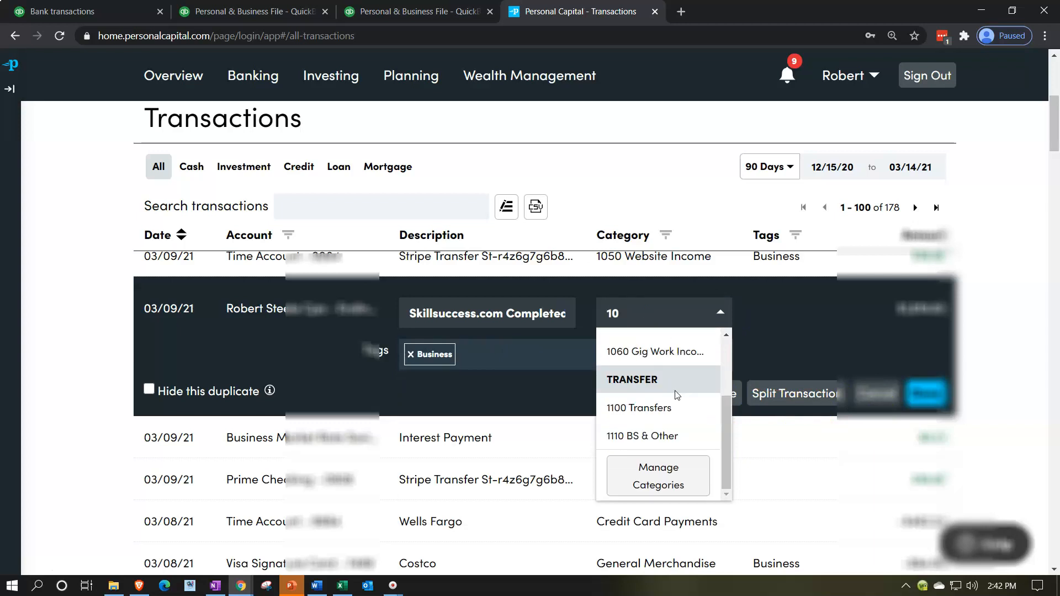
key("BackSpace")
type("06")
left_click(650, 374)
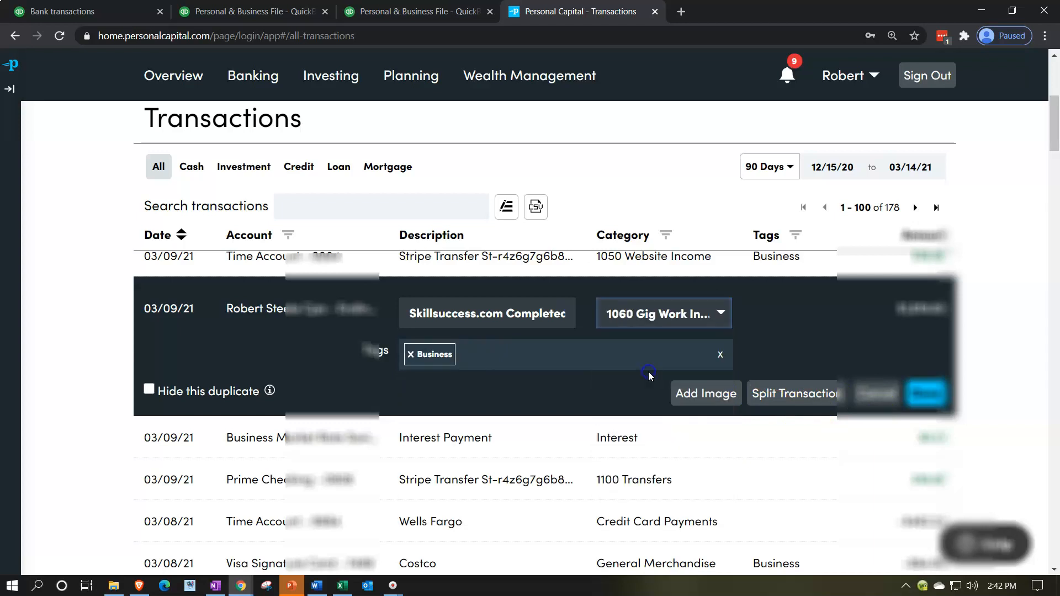
left_click(936, 395)
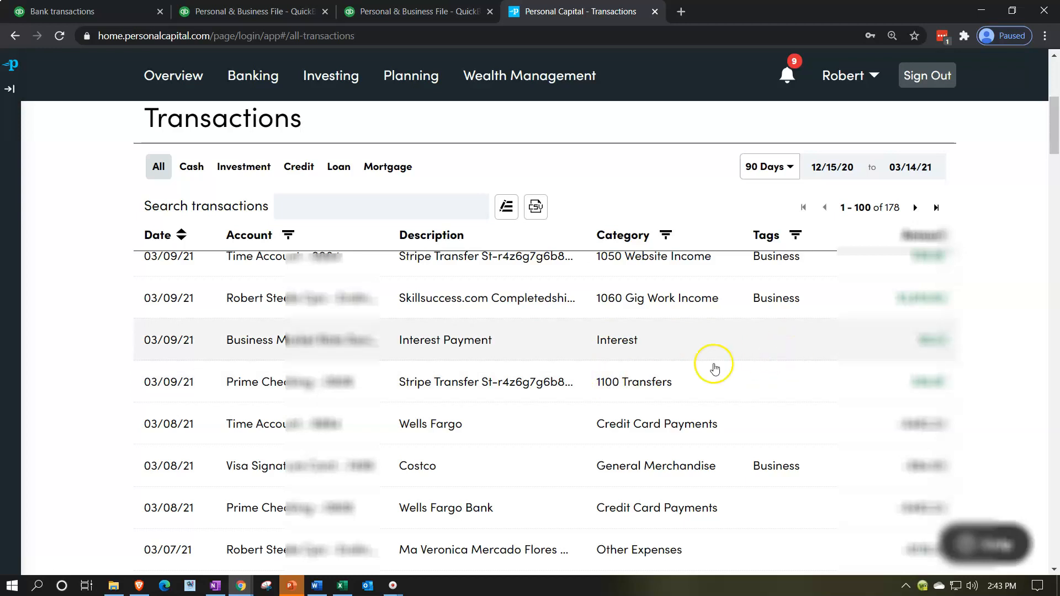
Change the category of the 03/09/21 Prime Checking Stripe Transfer to 1050 Website Income and save the transaction.
left_click(645, 392)
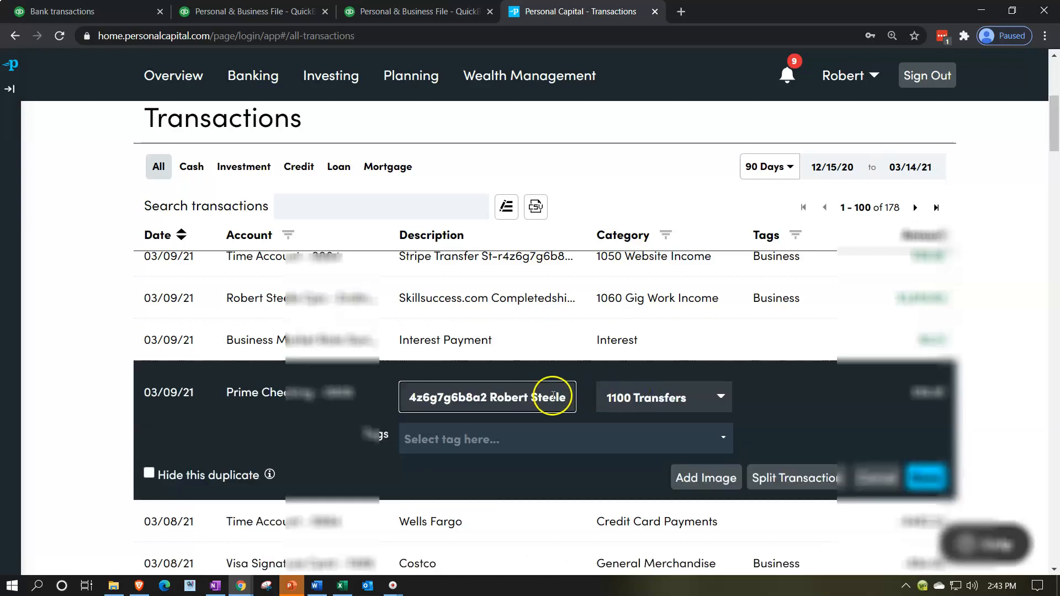
left_click(710, 394)
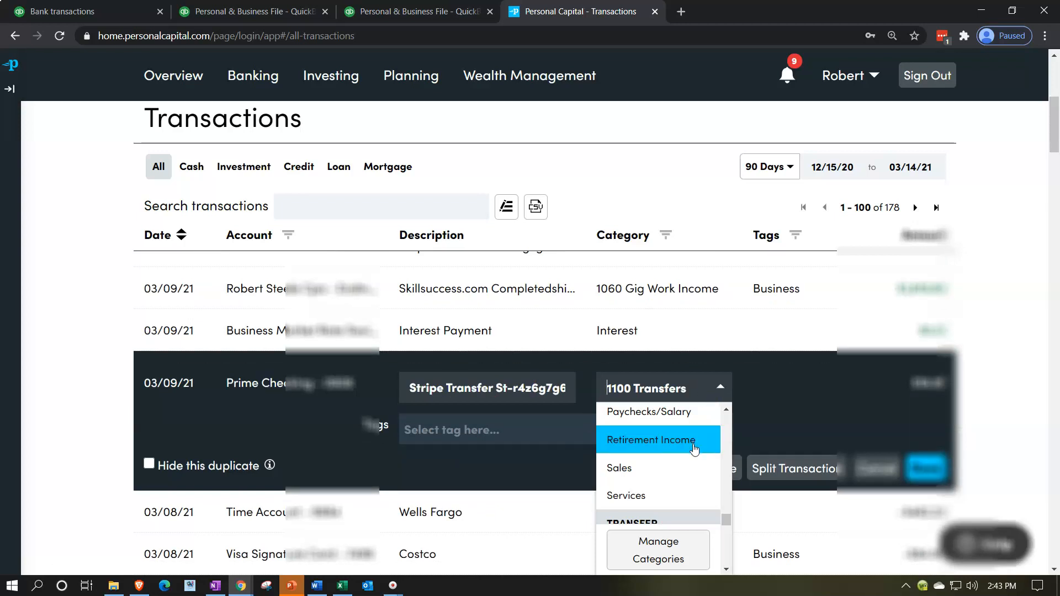
type("10")
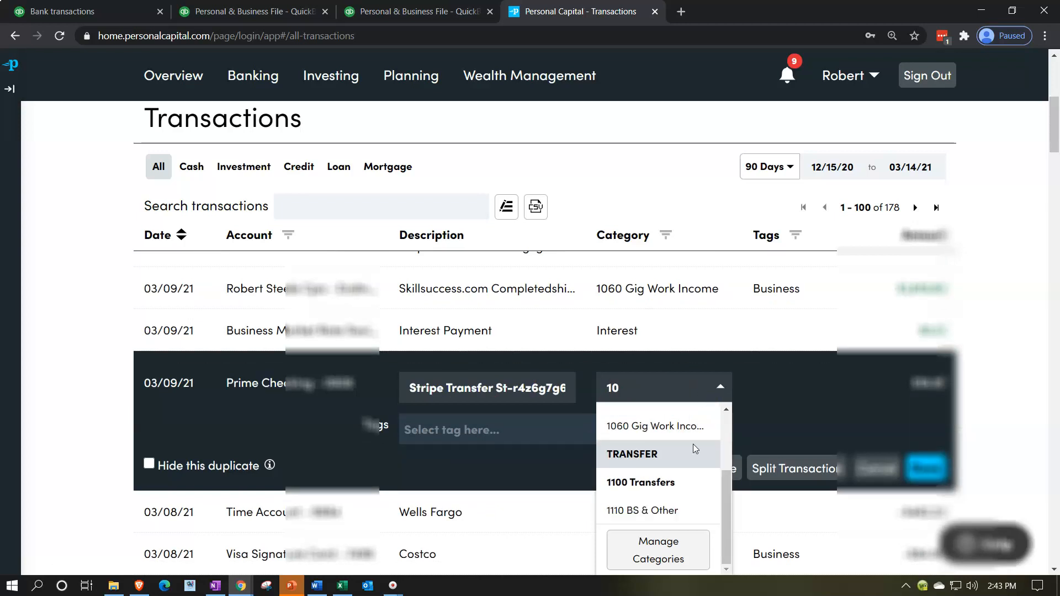
scroll(693, 447, "up", 2)
scroll(691, 456, "down", 2)
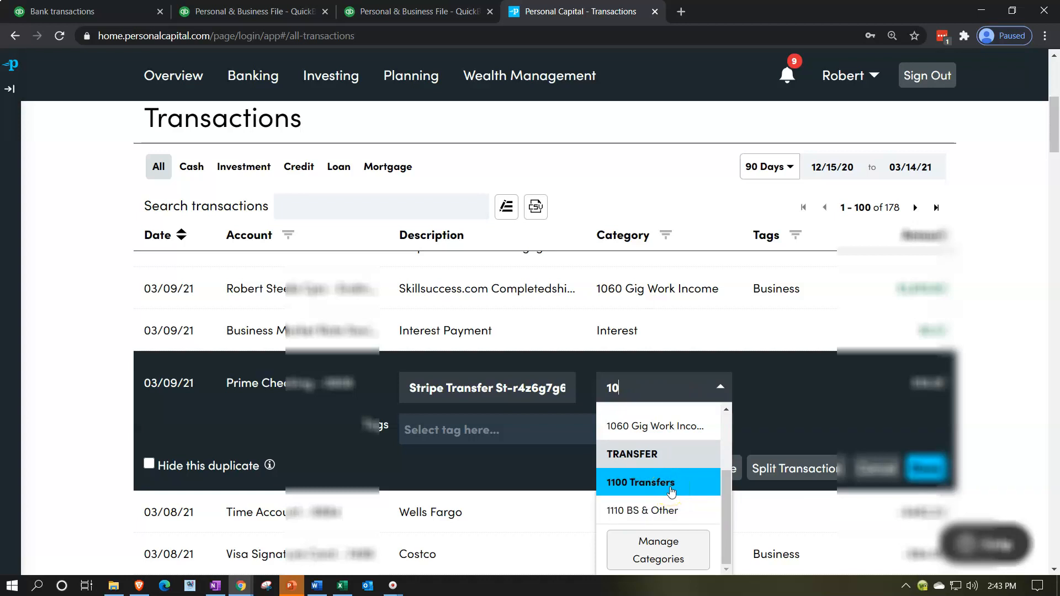
type("50")
left_click(674, 442)
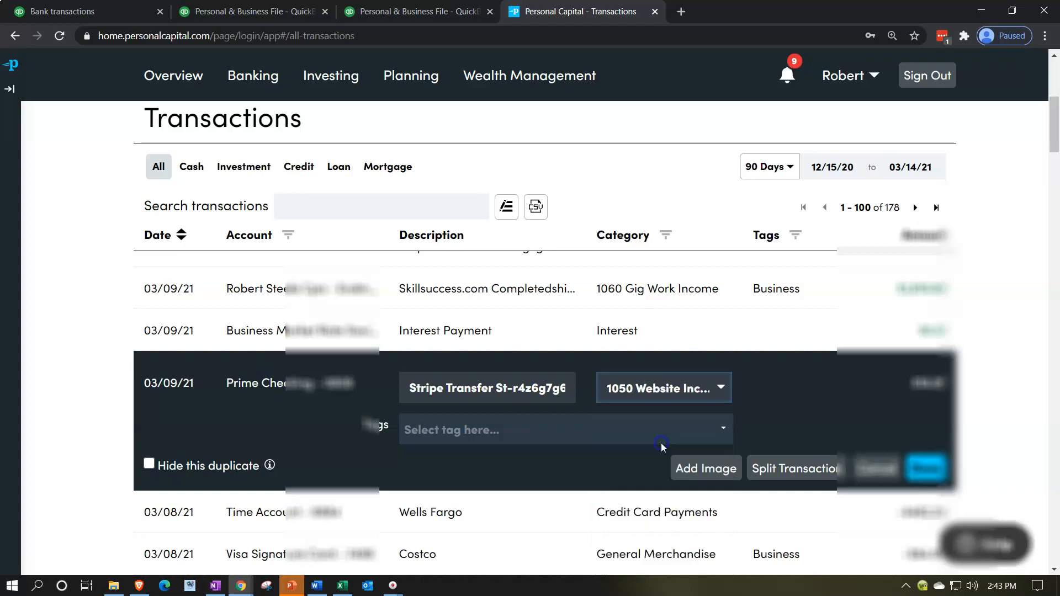
left_click(919, 466)
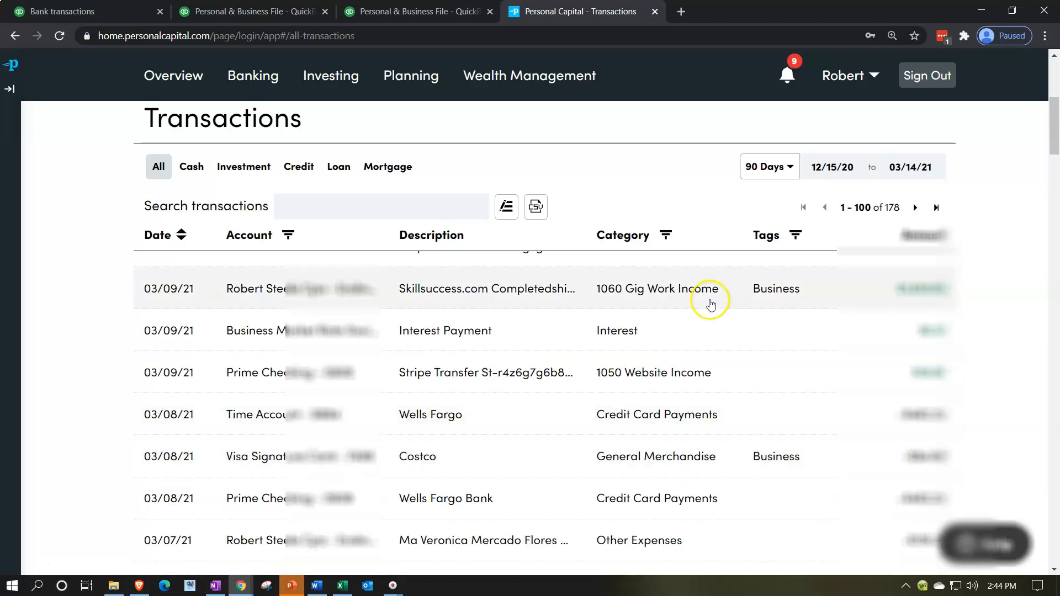
Open the 03/12/21 Time Account Paypal Transfer for editing and review the category lists in the category manager.
scroll(707, 386, "up", 4)
scroll(699, 420, "up", 3)
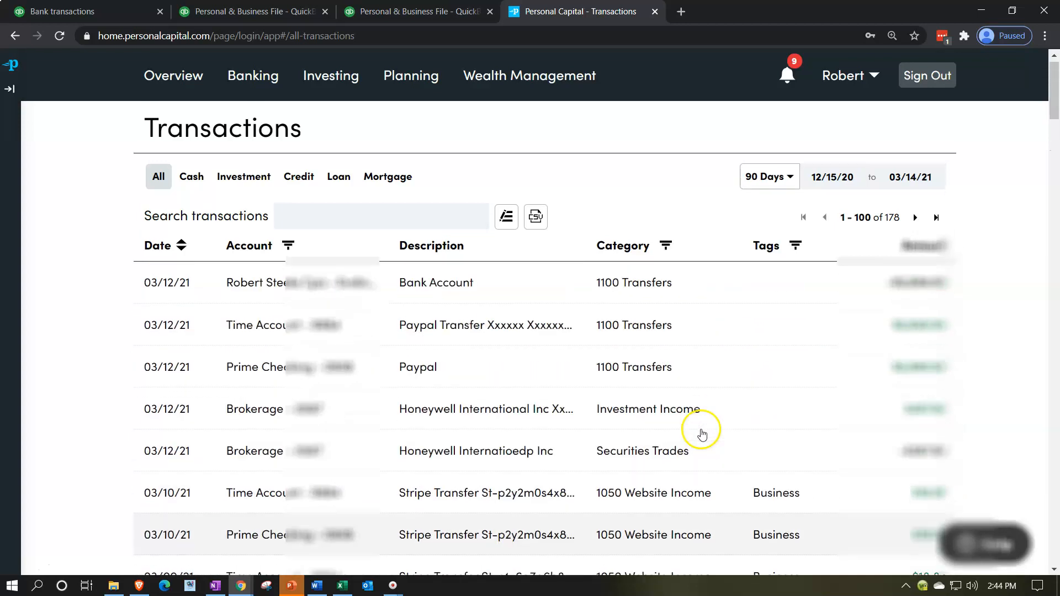
left_click(631, 338)
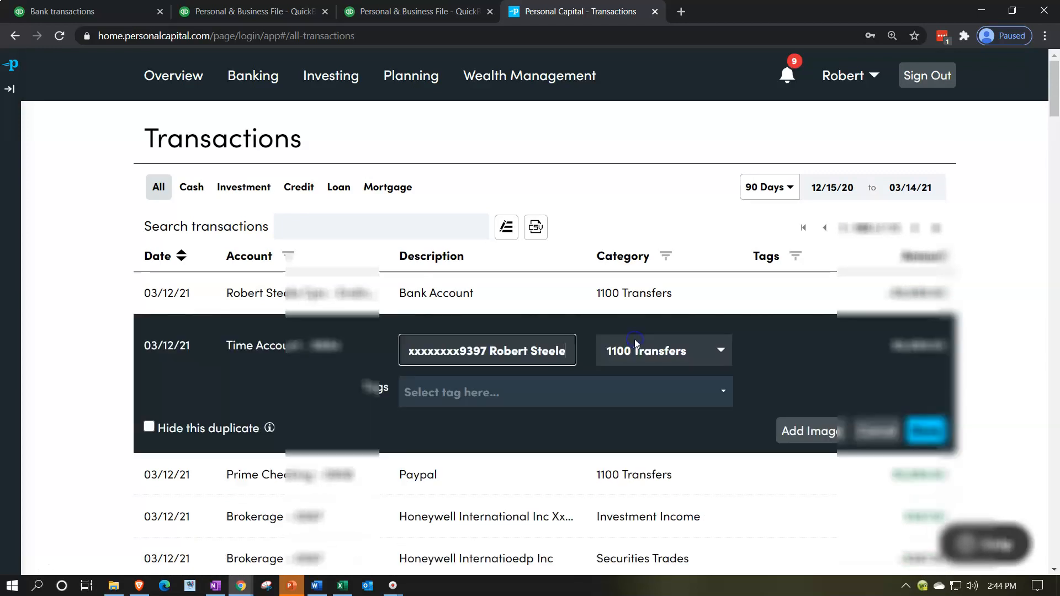
left_click(720, 350)
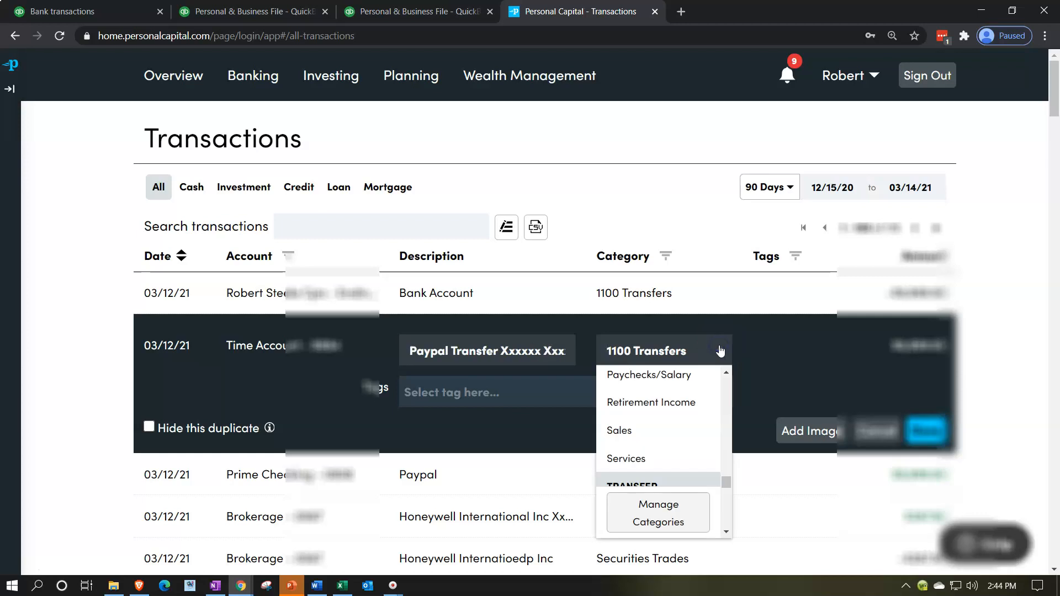
left_click(658, 513)
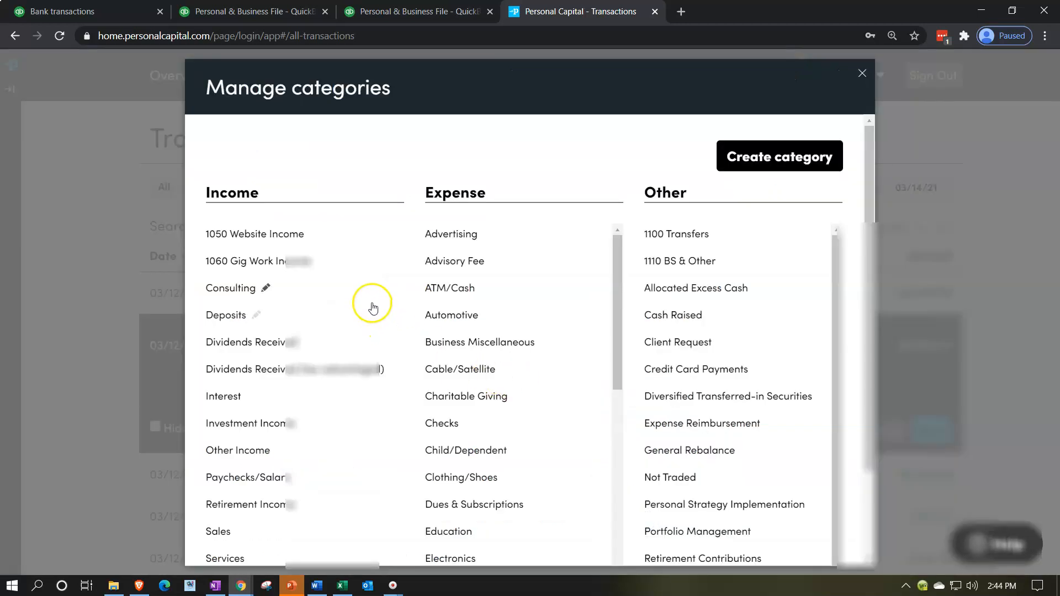
scroll(781, 504, "down", 5)
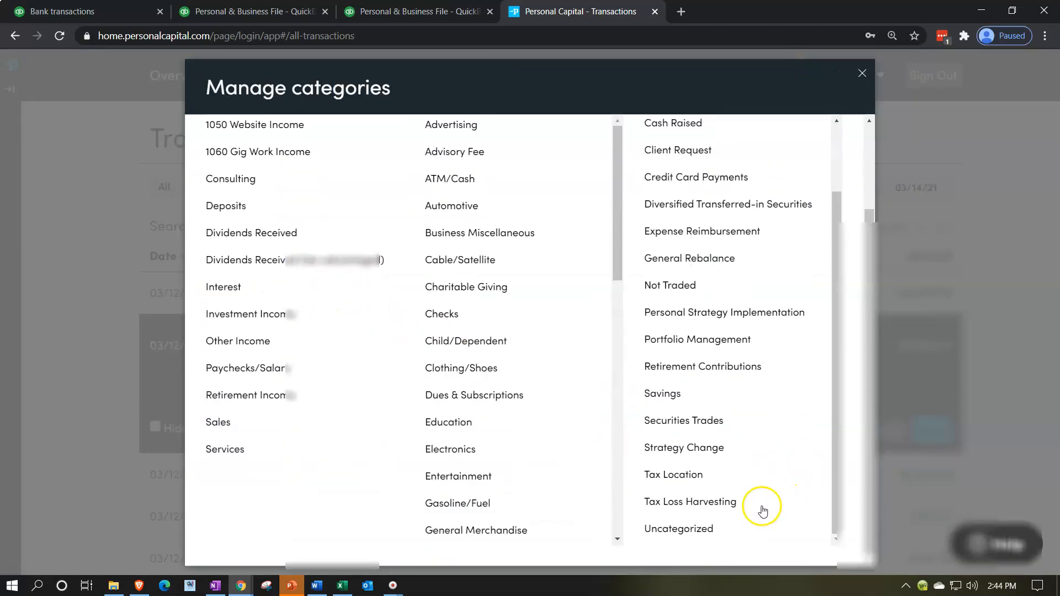
scroll(734, 513, "up", 5)
Rename the 1100 Transfers category to 1005 Transfers.
mouse_move(684, 234)
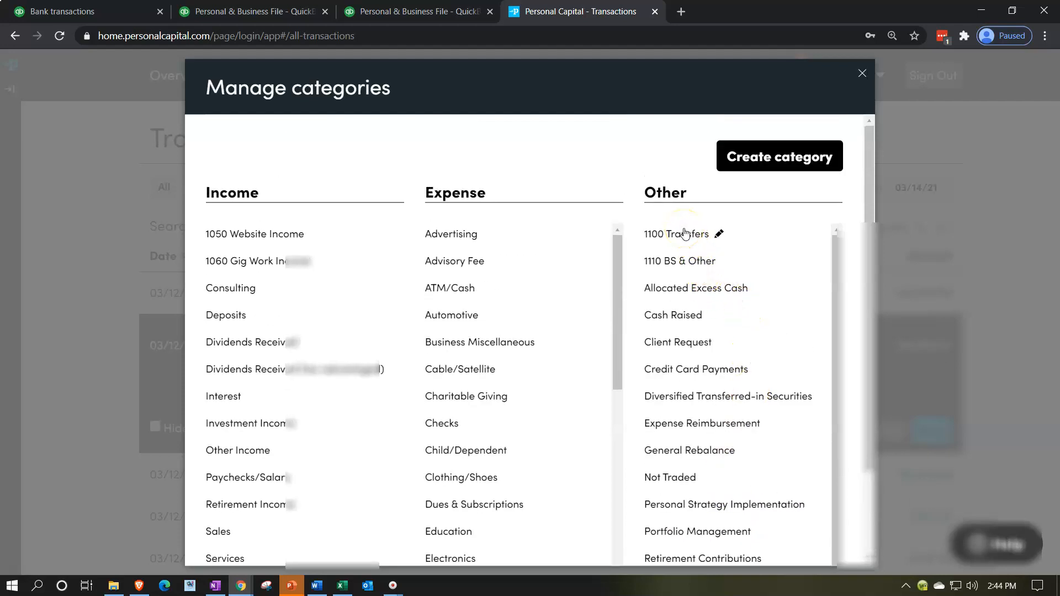
left_click(719, 233)
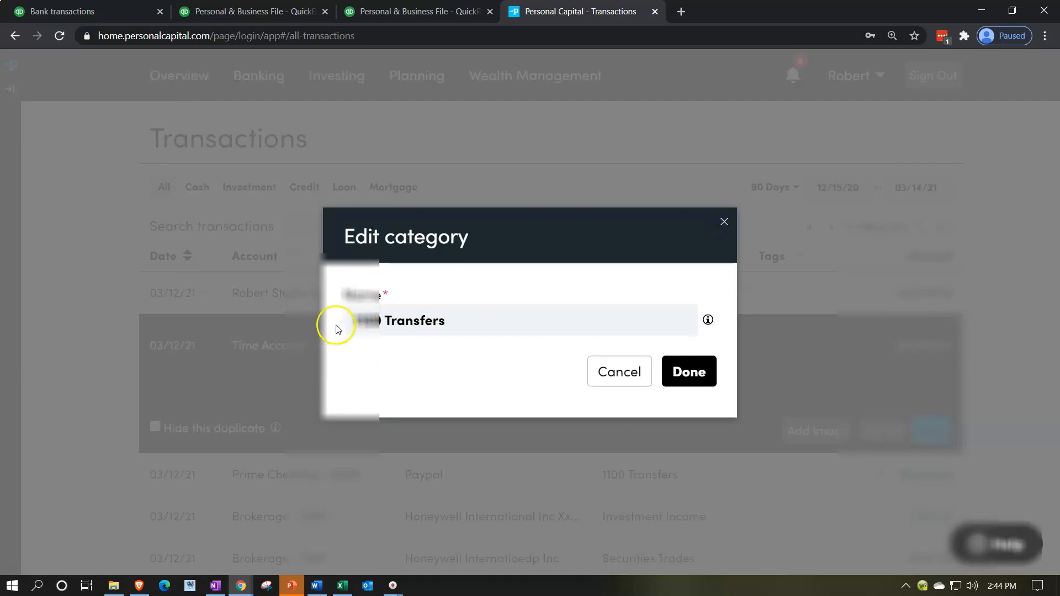
left_click(367, 320)
key("BackSpace")
type("0")
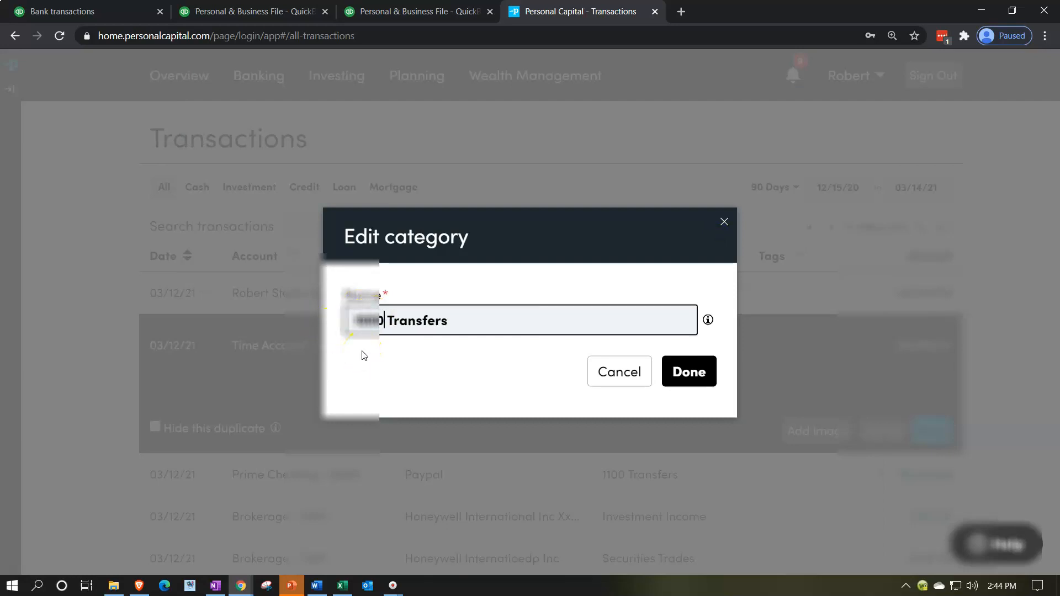
key("BackSpace")
type("5")
left_click(706, 369)
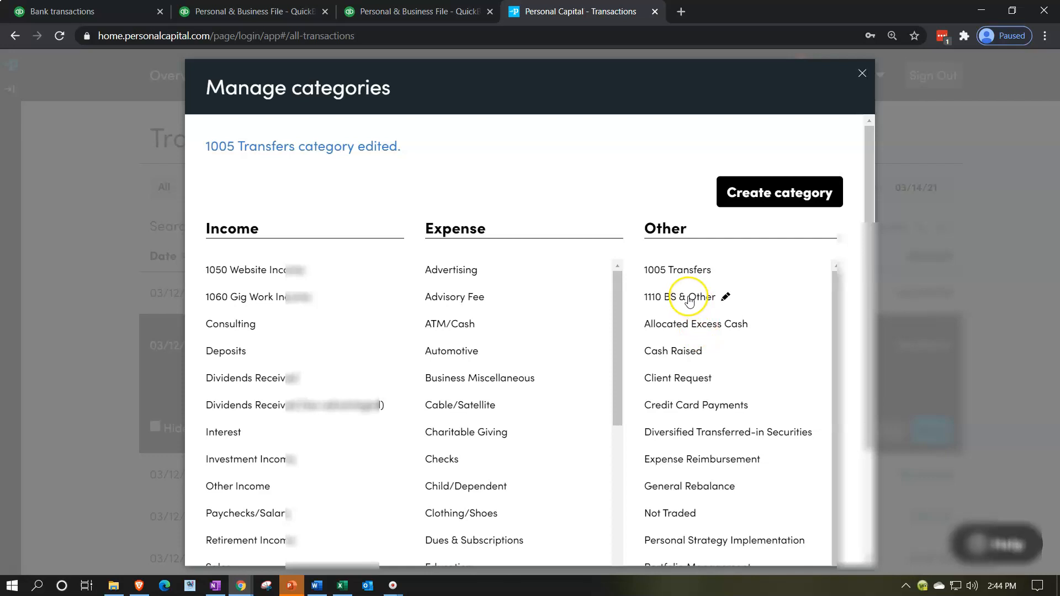
Rename the 1110 BS & Other category to 1010 BS & Other, close the category manager and save the open Paypal Transfer transaction.
left_click(726, 296)
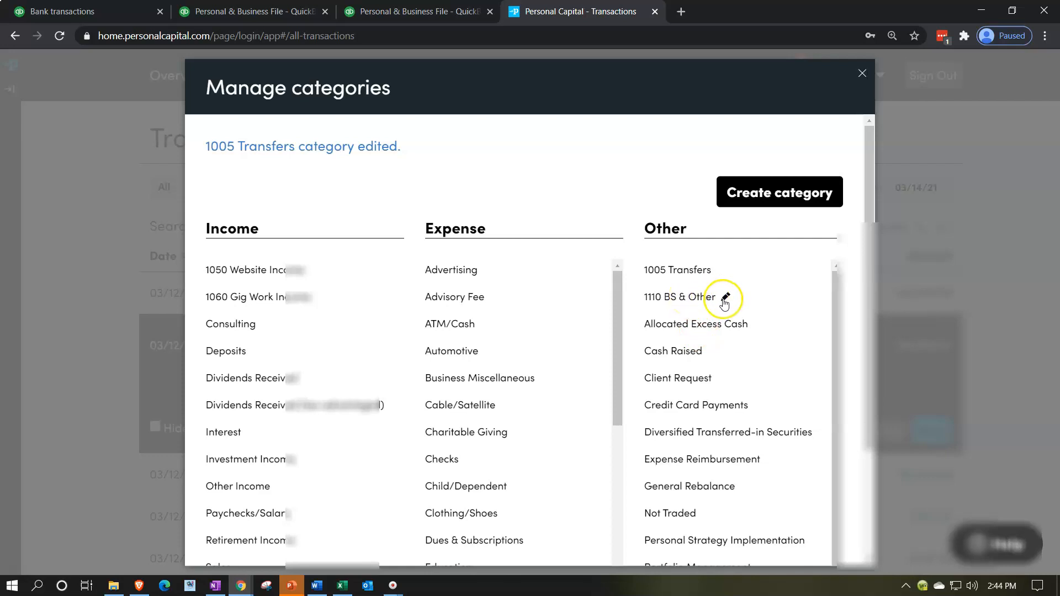
left_click(362, 320)
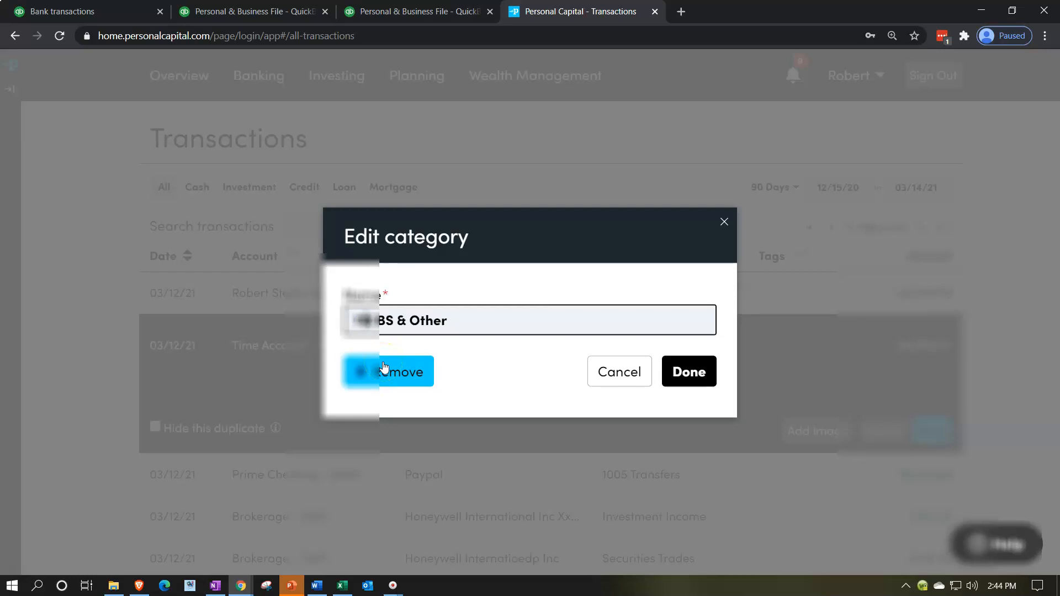
key("Left")
type("0")
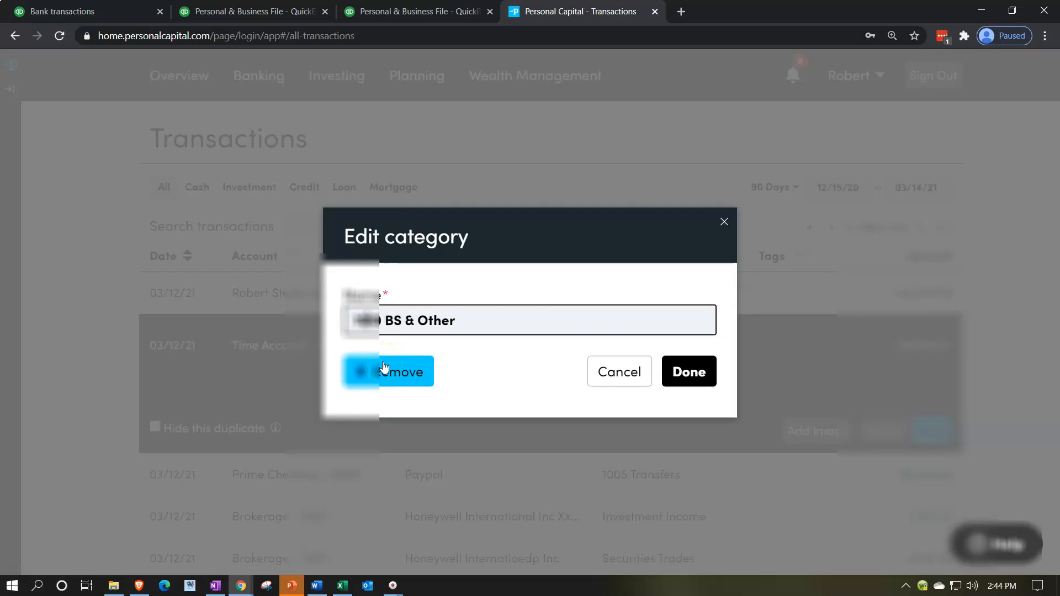
left_click(703, 373)
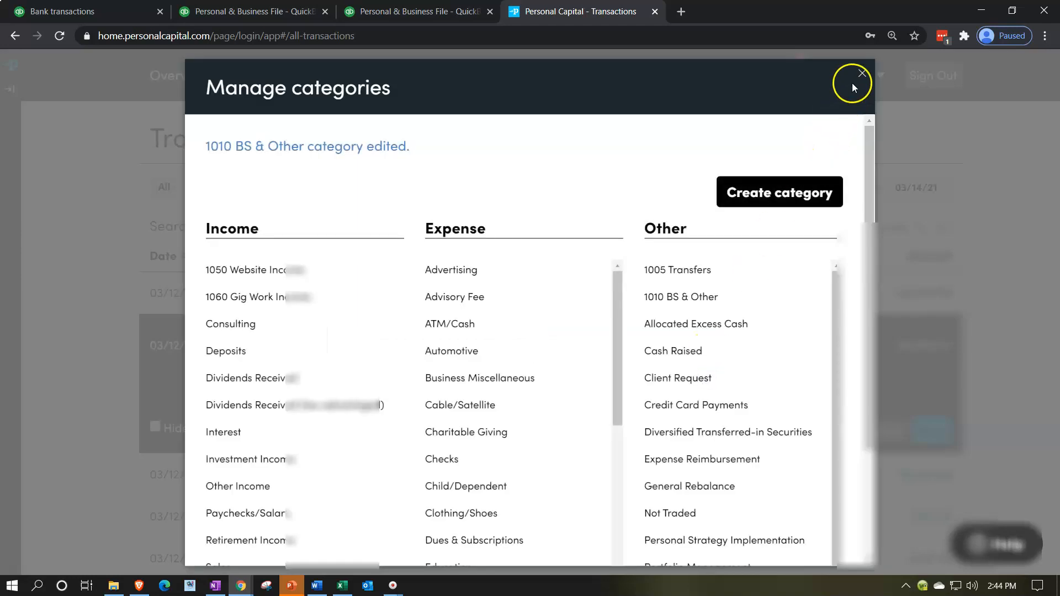
left_click(862, 73)
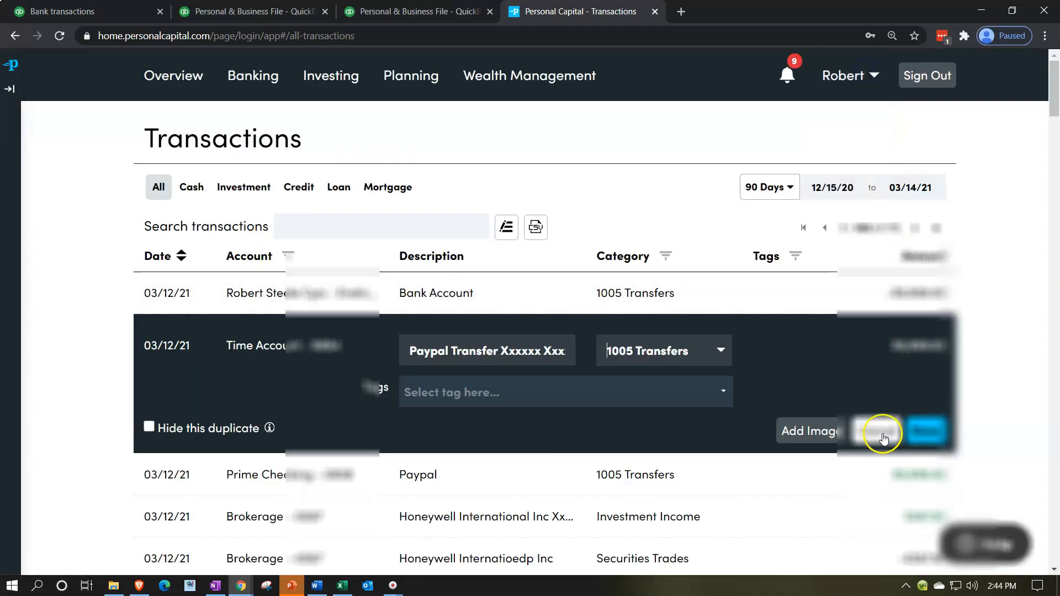
left_click(929, 431)
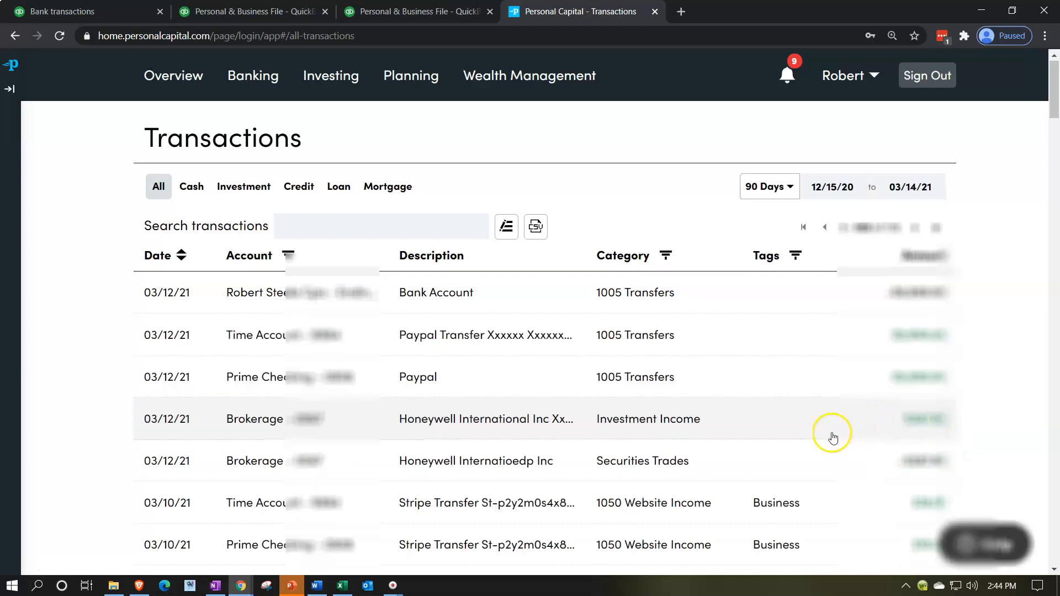
Sort the transaction list by amount with the largest deposits first.
scroll(836, 436, "down", 3)
scroll(820, 479, "down", 3)
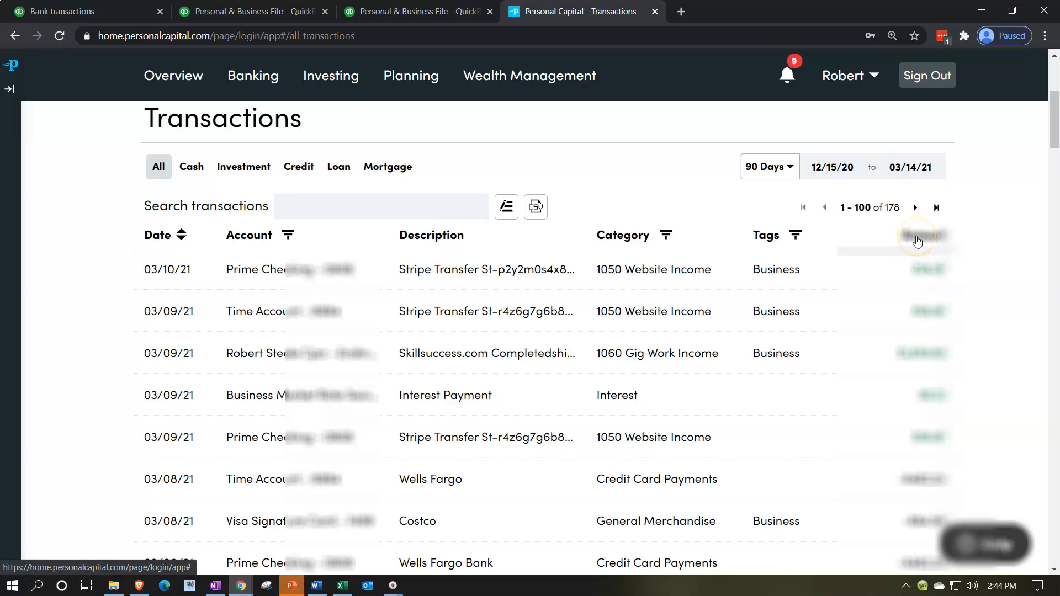
scroll(897, 309, "down", 3)
scroll(911, 292, "up", 3)
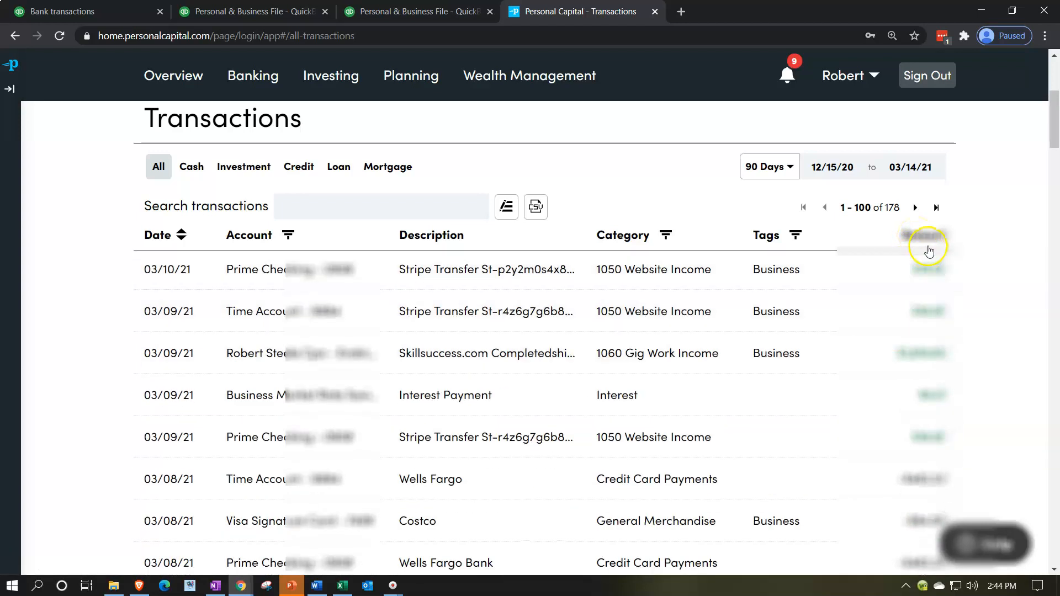
left_click(929, 236)
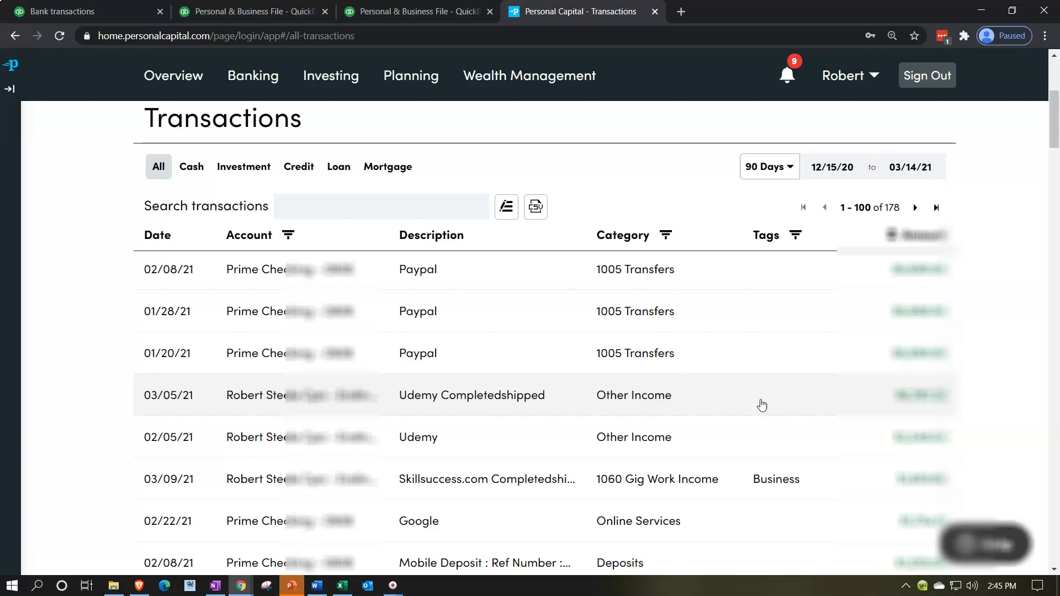
Assign the 1060 Gig Work Income category and the Business tag to the 03/05/21 Udemy Completedshipped transaction and save it.
left_click(761, 405)
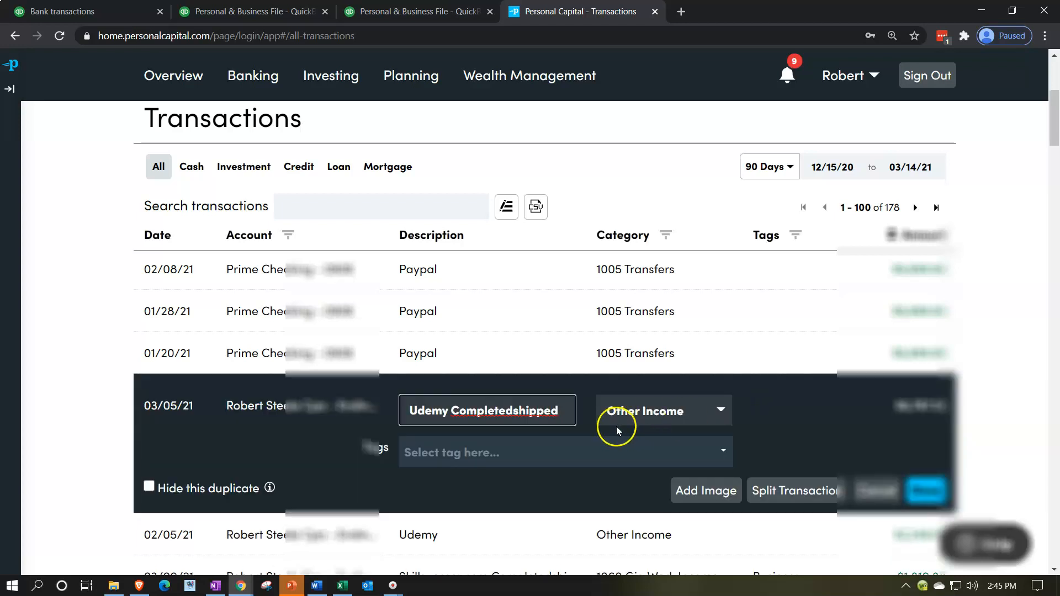
left_click(715, 410)
scroll(697, 445, "down", 2)
scroll(699, 448, "up", 2)
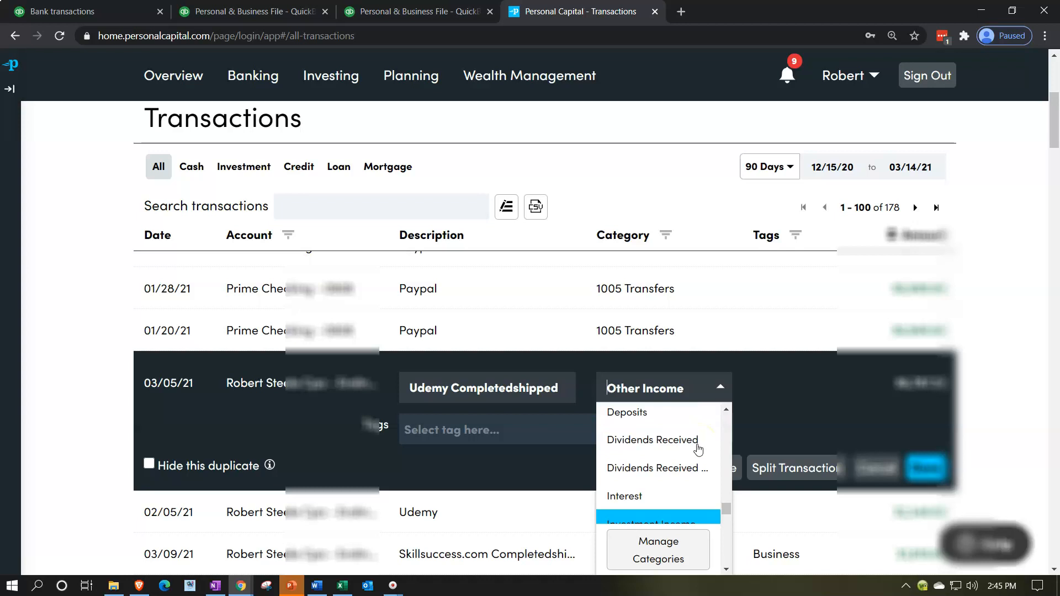
scroll(697, 450, "down", 6)
scroll(697, 452, "up", 5)
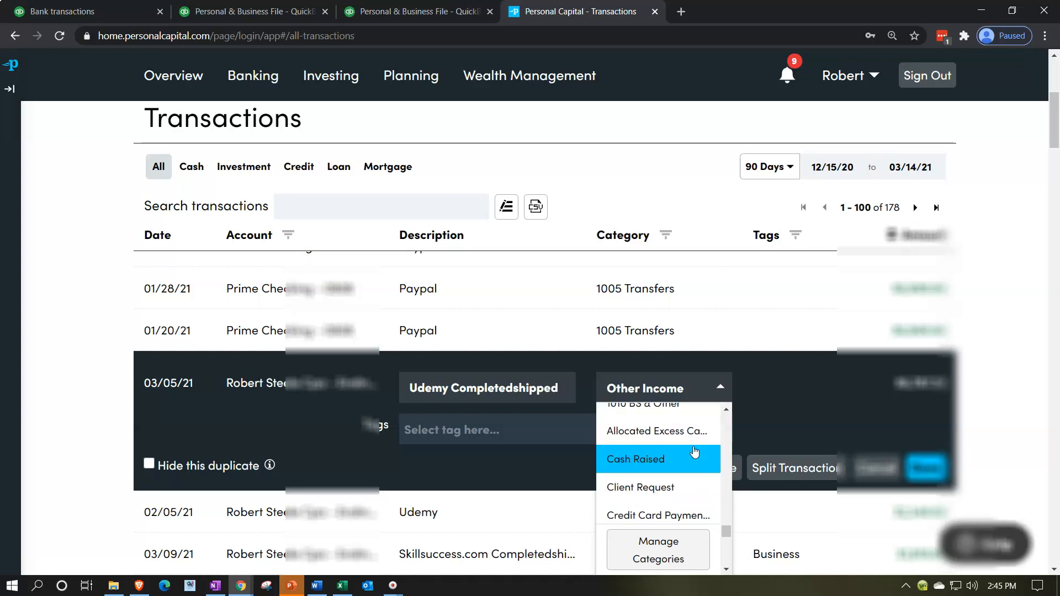
type("10")
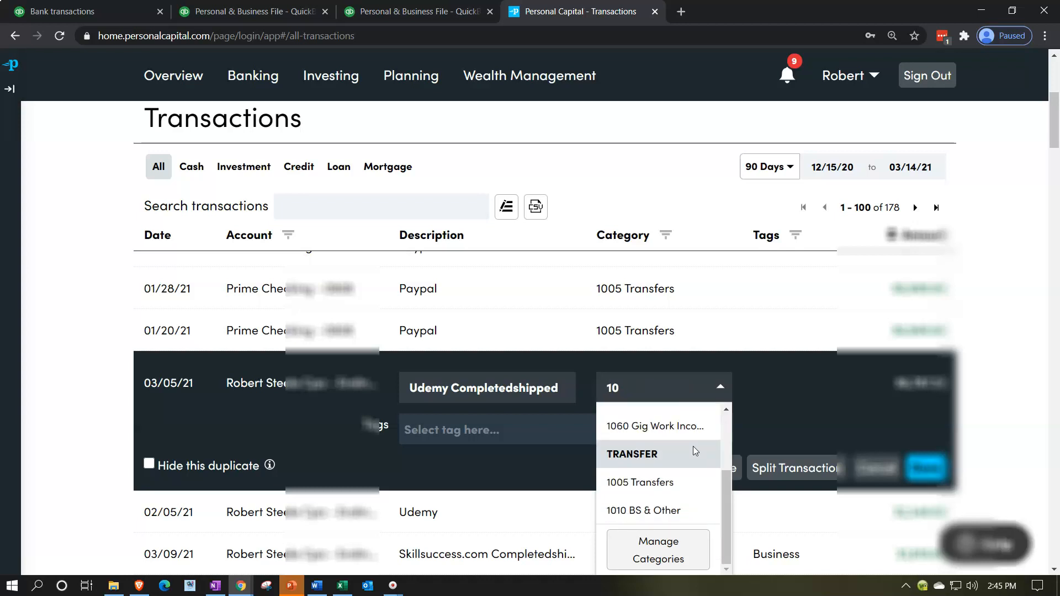
left_click(607, 425)
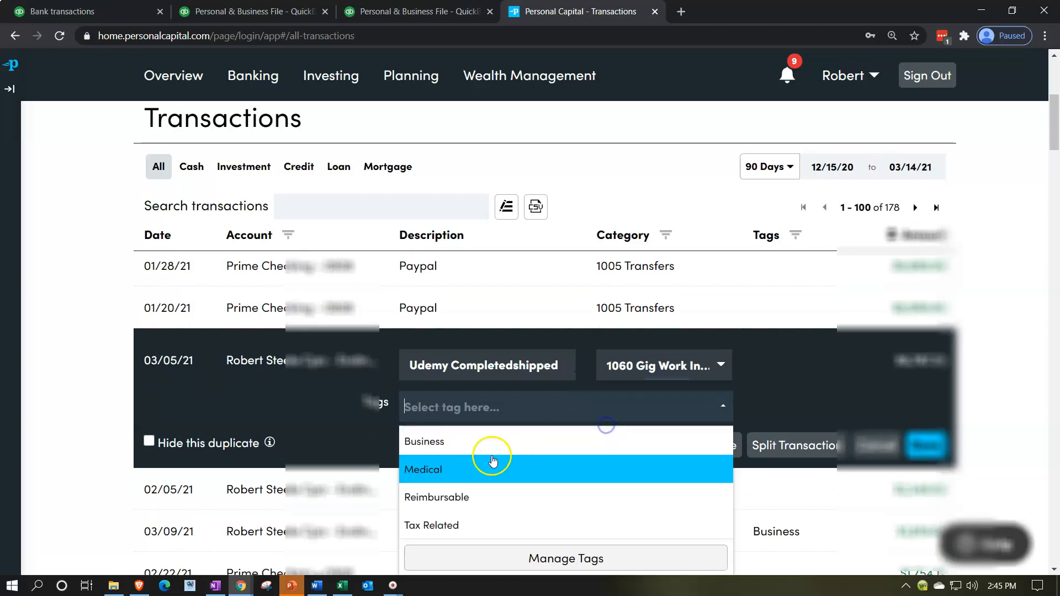
left_click(449, 442)
left_click(932, 446)
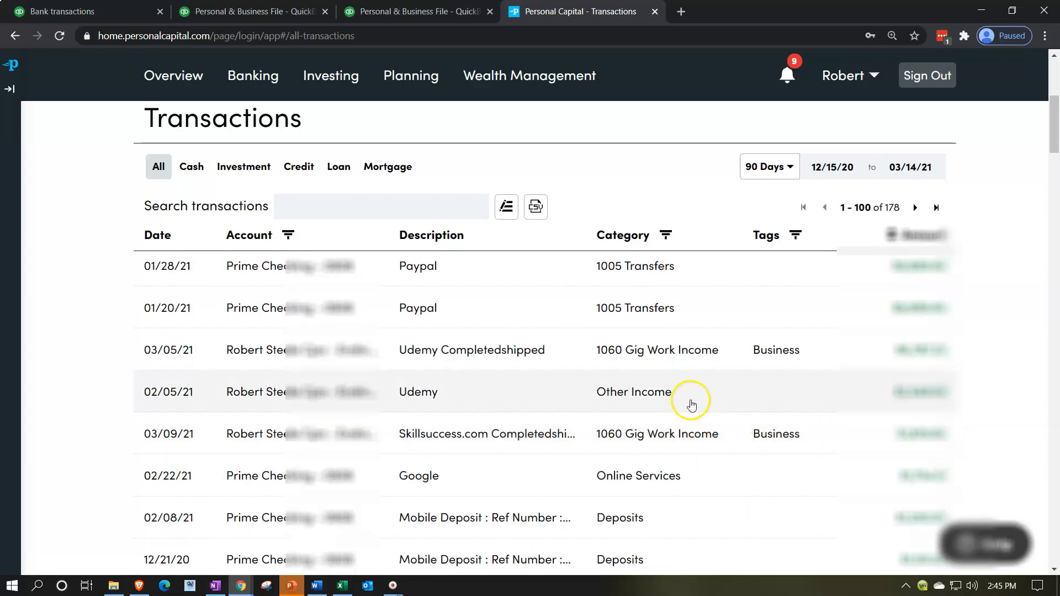
Assign the 1060 Gig Work Income category and the Business tag to the 02/05/21 Udemy transaction and save it.
left_click(762, 398)
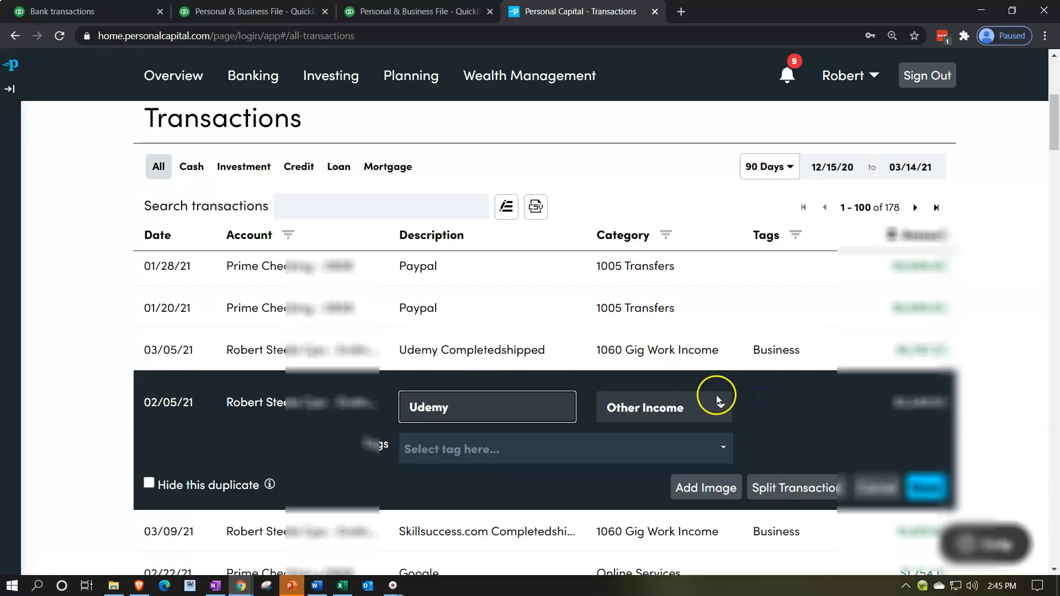
left_click(718, 399)
type("1060")
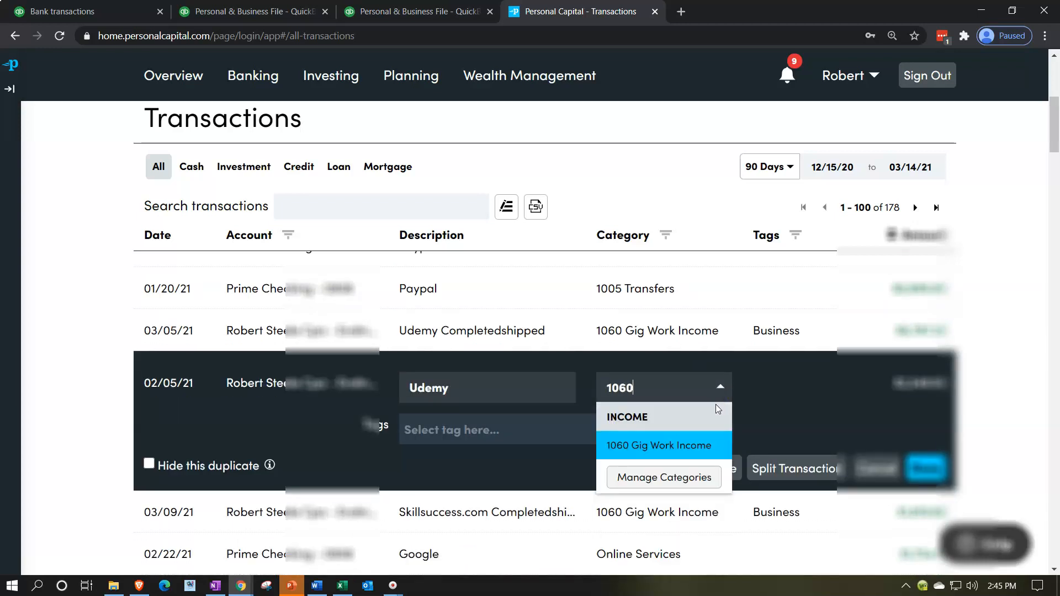
left_click(651, 439)
left_click(611, 433)
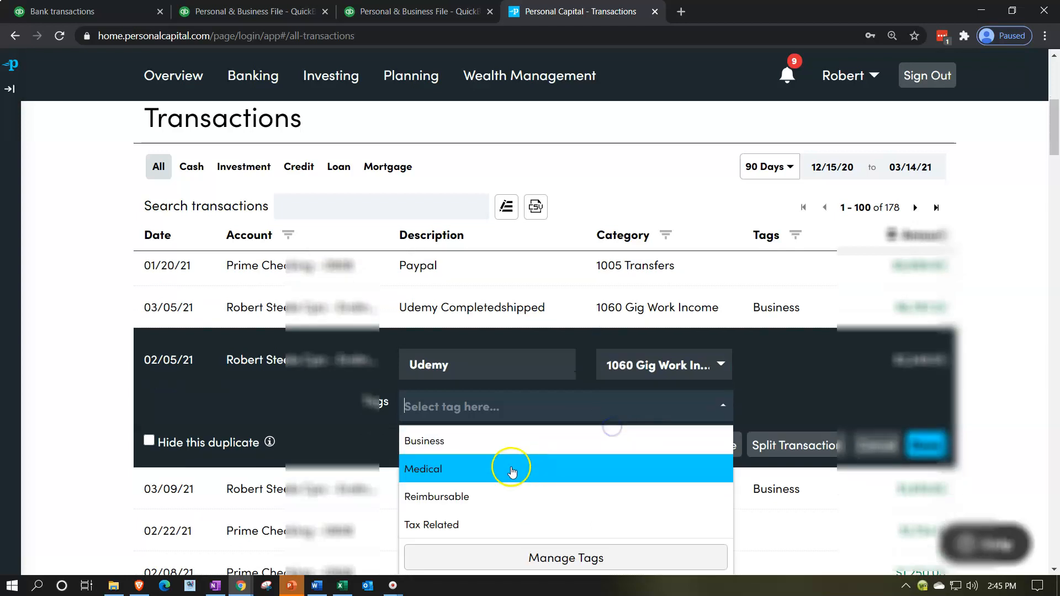
left_click(480, 441)
left_click(923, 444)
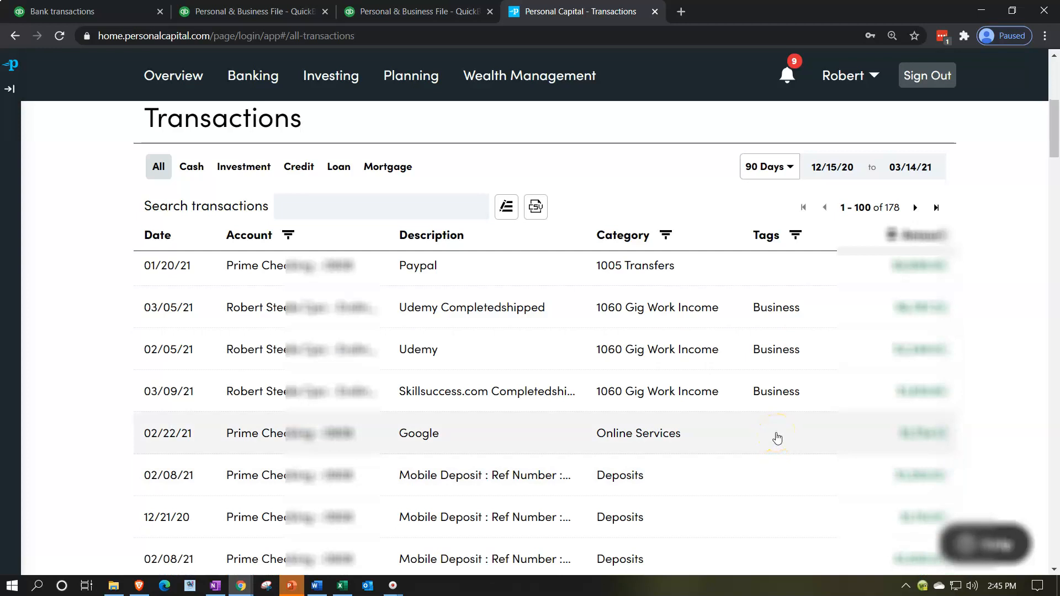
Open the 02/22/21 Google transaction for editing and bring up the category manager.
left_click(777, 438)
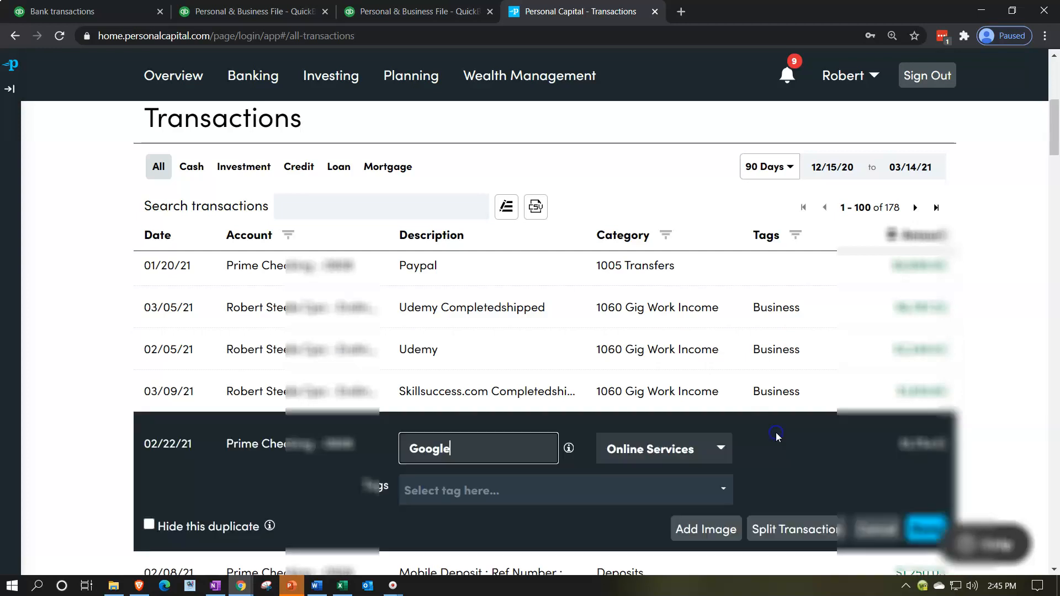
left_click(721, 445)
scroll(680, 445, "down", 10)
scroll(683, 468, "down", 10)
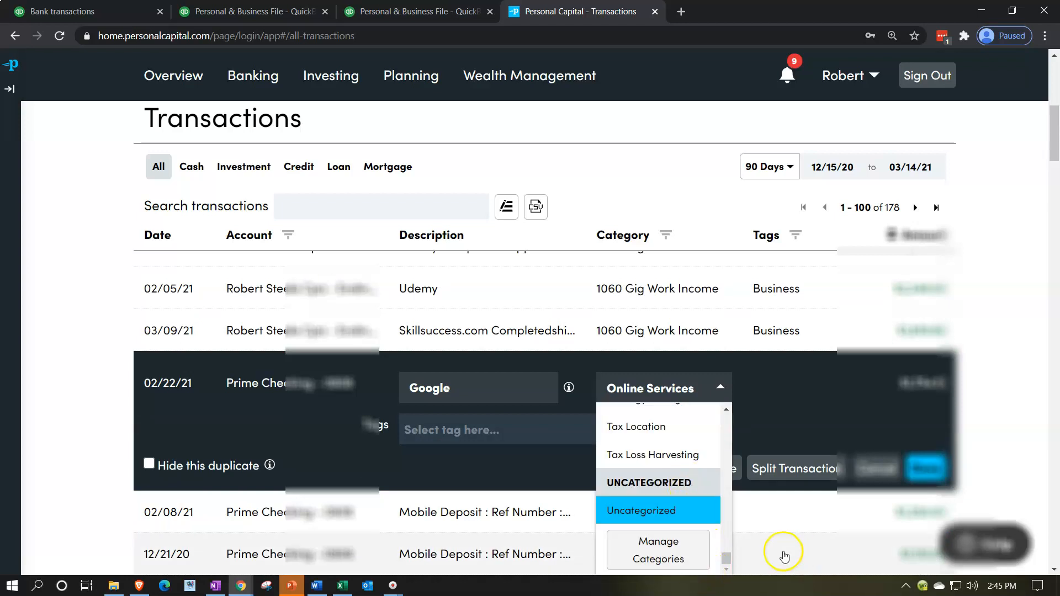
left_click(667, 554)
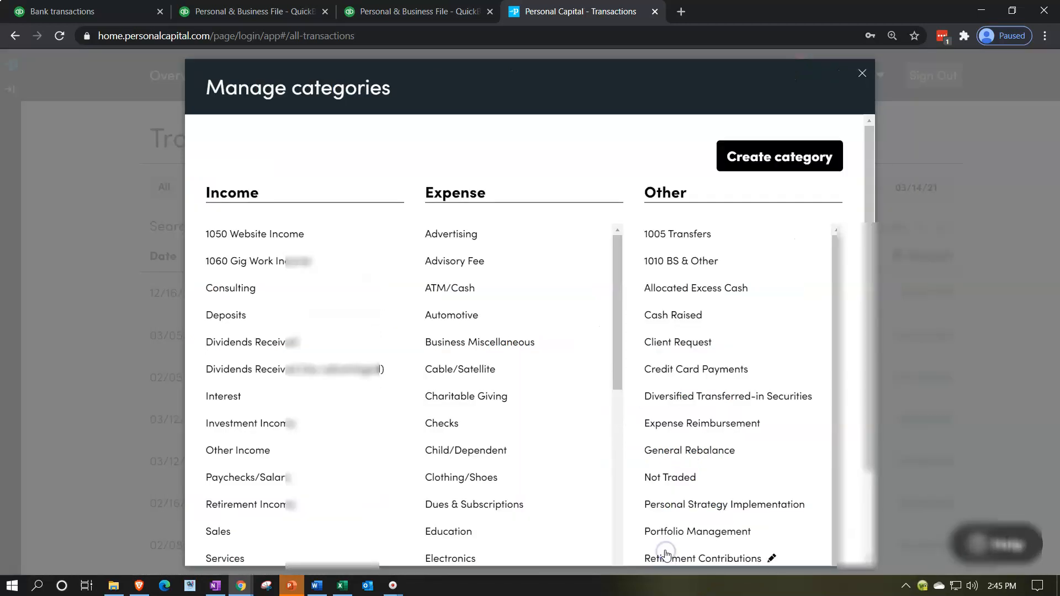
Create a category named 1070 YouTube Income with the type Income.
left_click(758, 159)
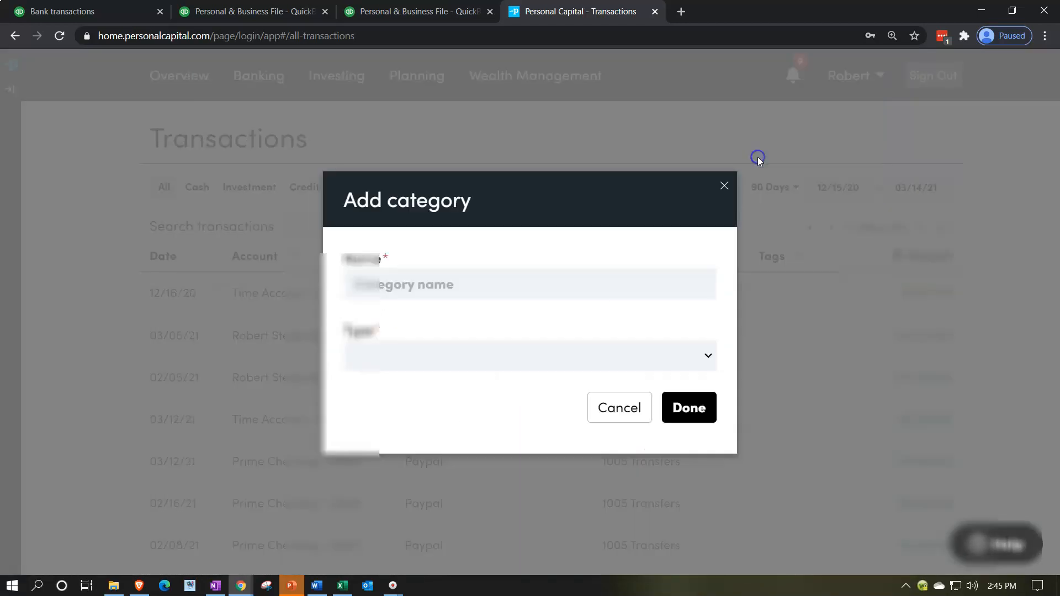
left_click(393, 349)
left_click(372, 287)
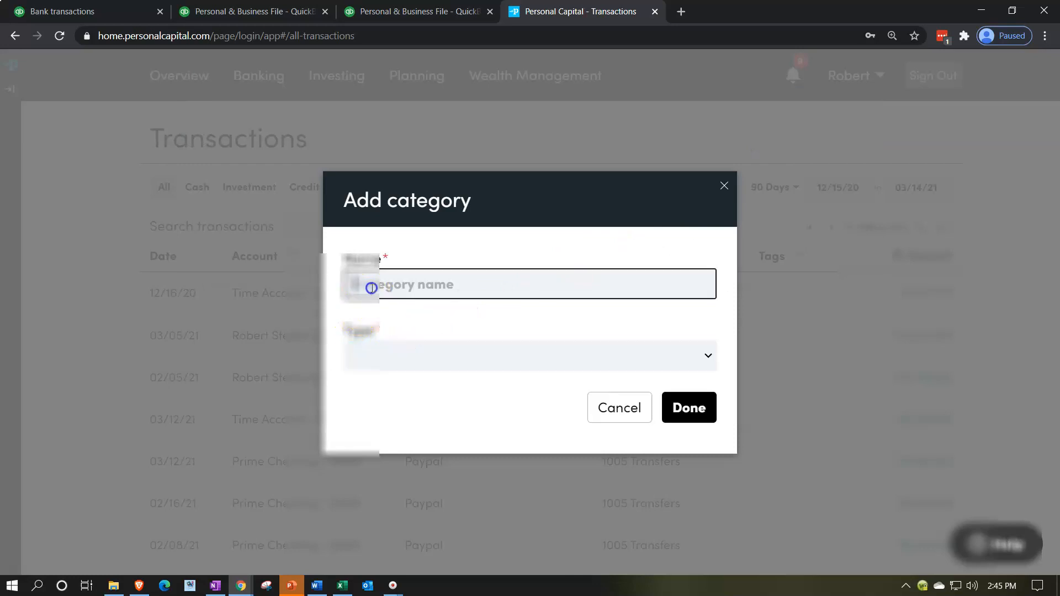
type("1010 YouTube Incom")
key("Tab")
left_click(503, 357)
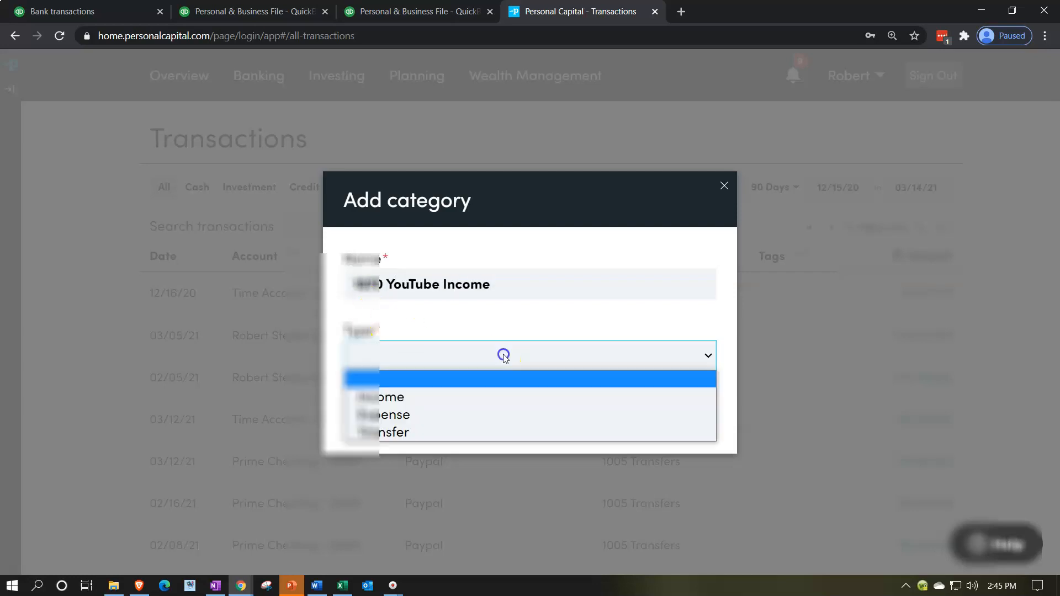
left_click(463, 395)
left_click(687, 423)
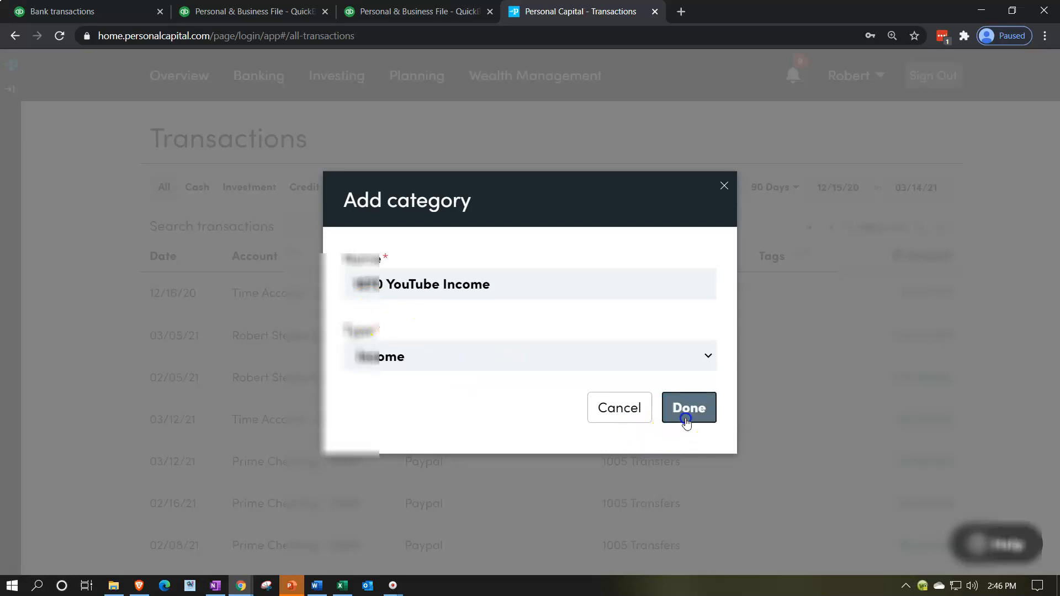
scroll(717, 405, "down", 2)
scroll(712, 403, "up", 2)
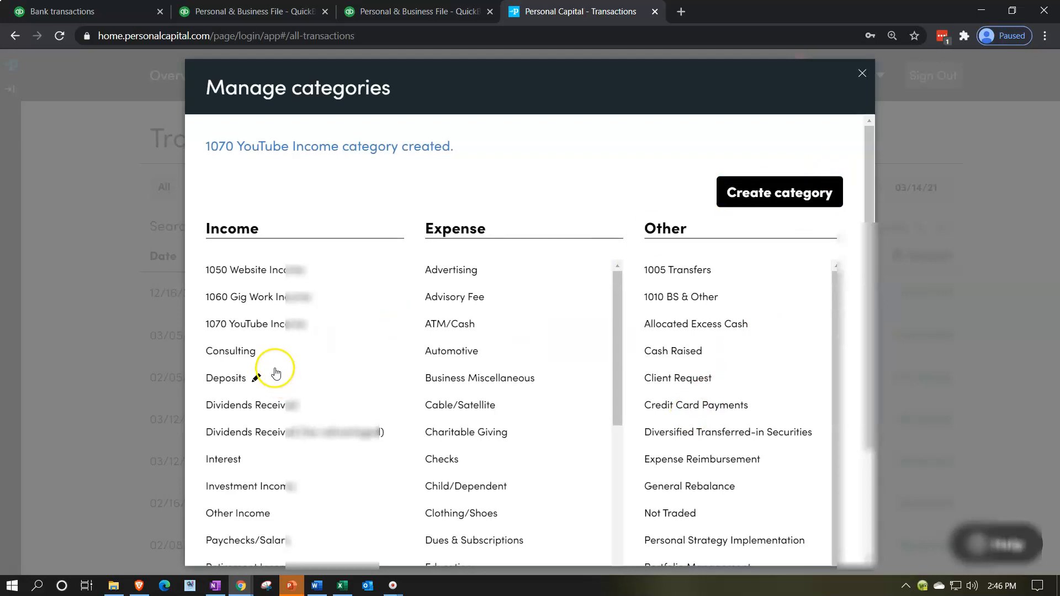
Close the category manager, assign 1070 YouTube Income and the Business tag to the 02/22/21 Google transaction, and save it.
left_click(251, 326)
left_click(679, 375)
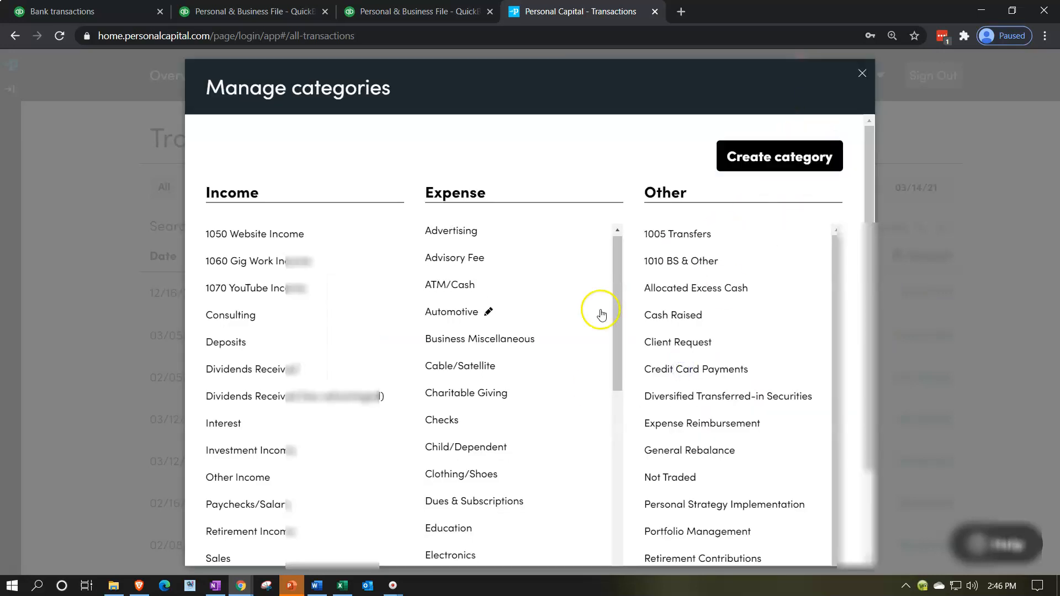
scroll(601, 307, "down", 10)
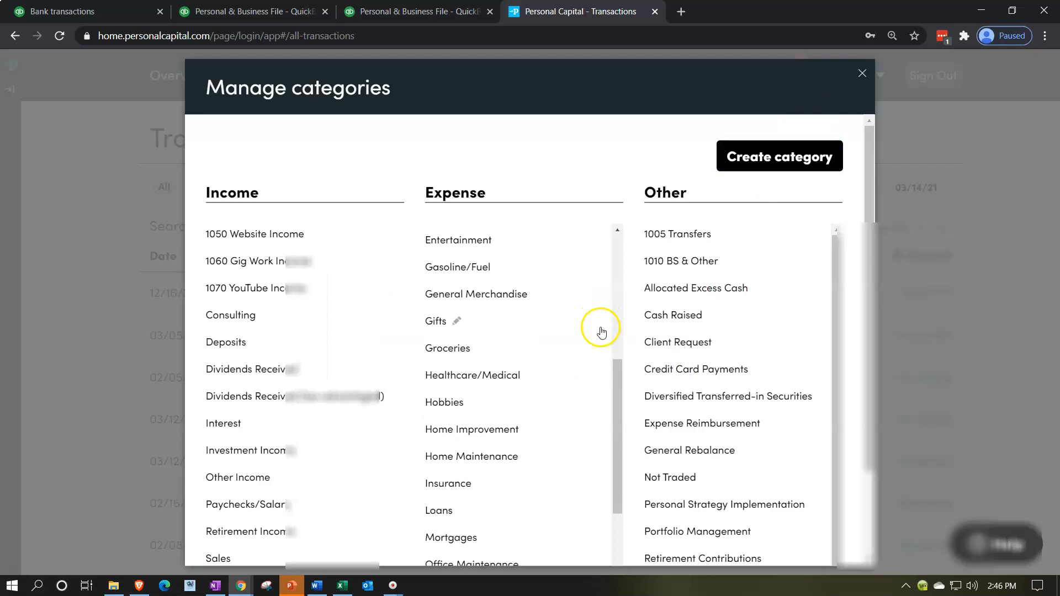
left_click(862, 73)
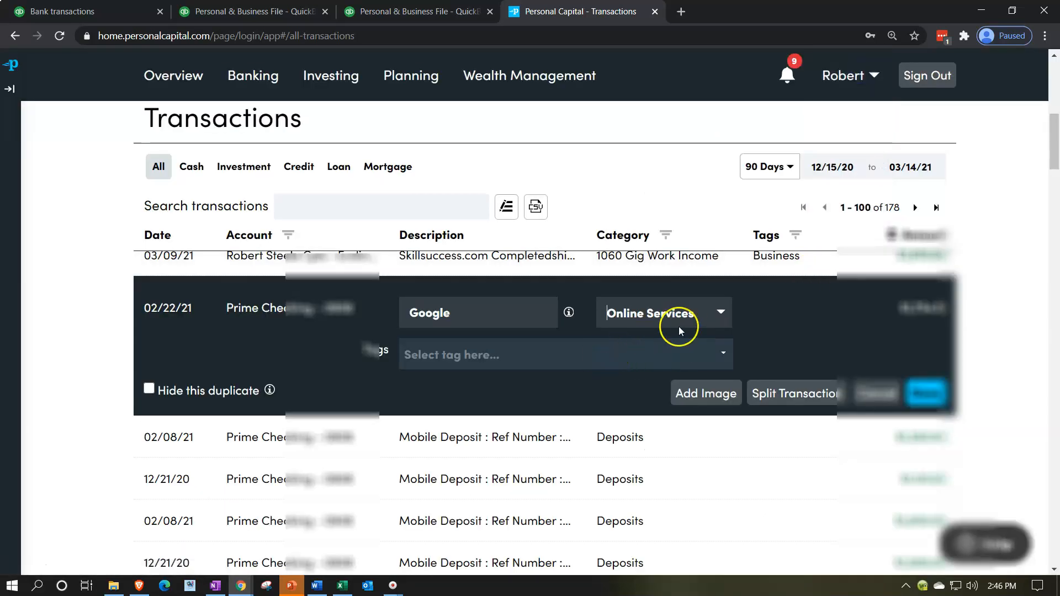
left_click(720, 314)
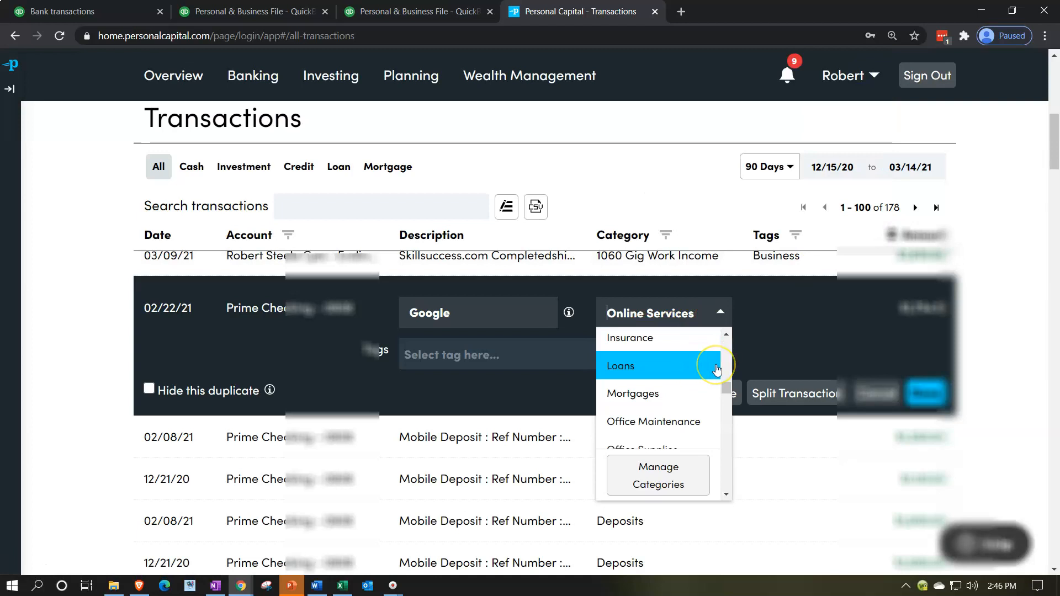
type("10")
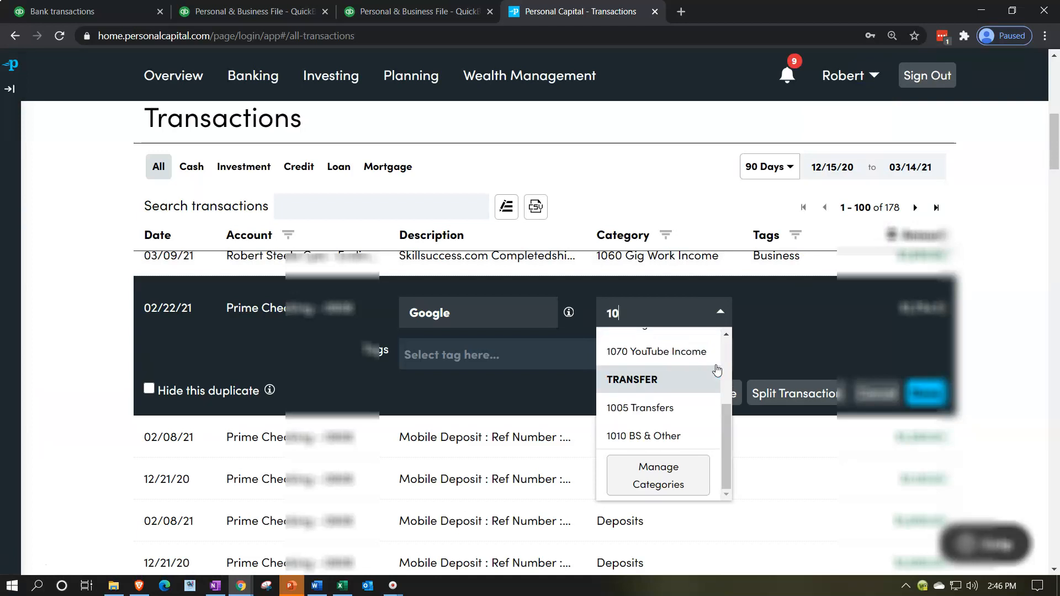
left_click(668, 352)
left_click(642, 356)
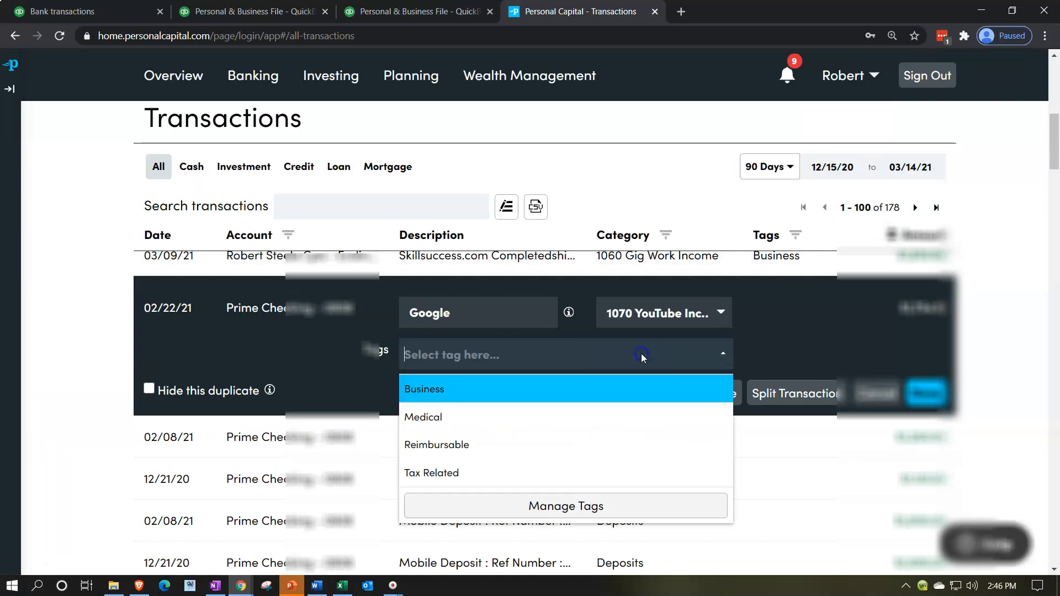
left_click(486, 394)
left_click(921, 396)
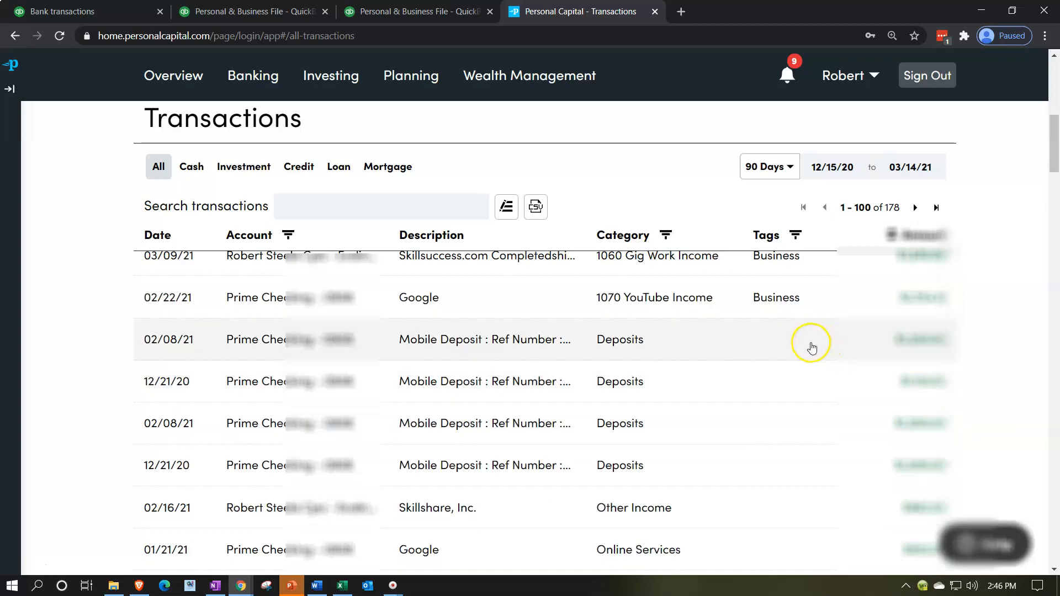
Open the first listed 02/08/21 Mobile Deposit transaction for editing and bring up the category manager from its category choices.
left_click(772, 347)
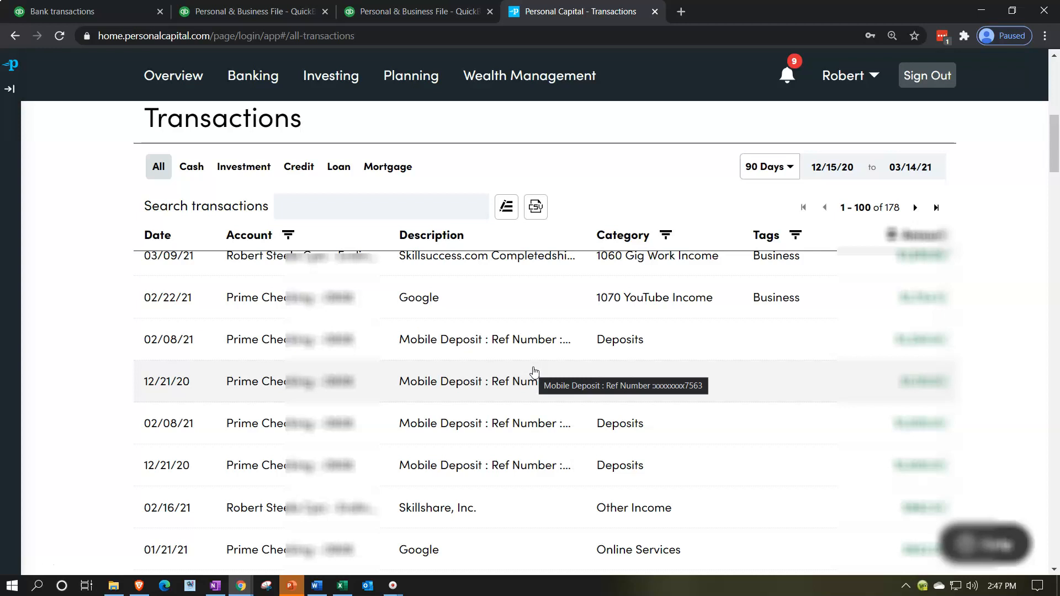
left_click(539, 368)
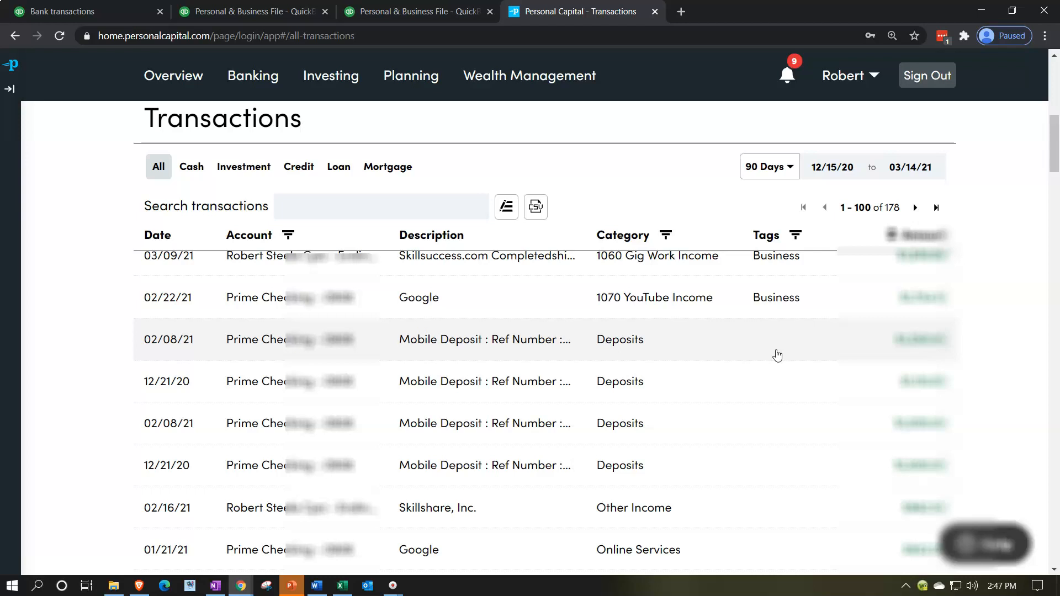
left_click(634, 346)
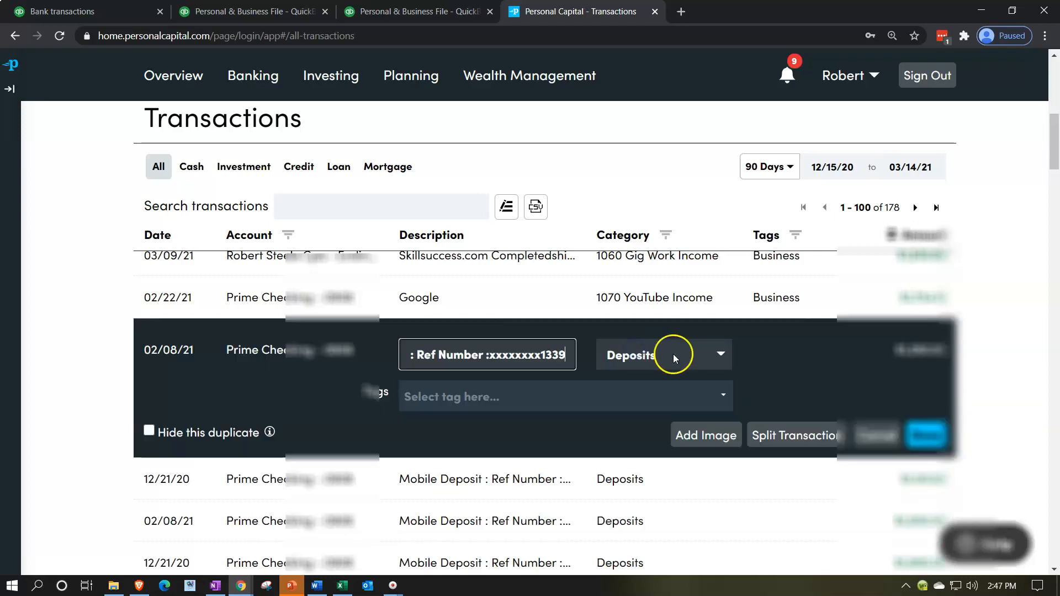
left_click(717, 361)
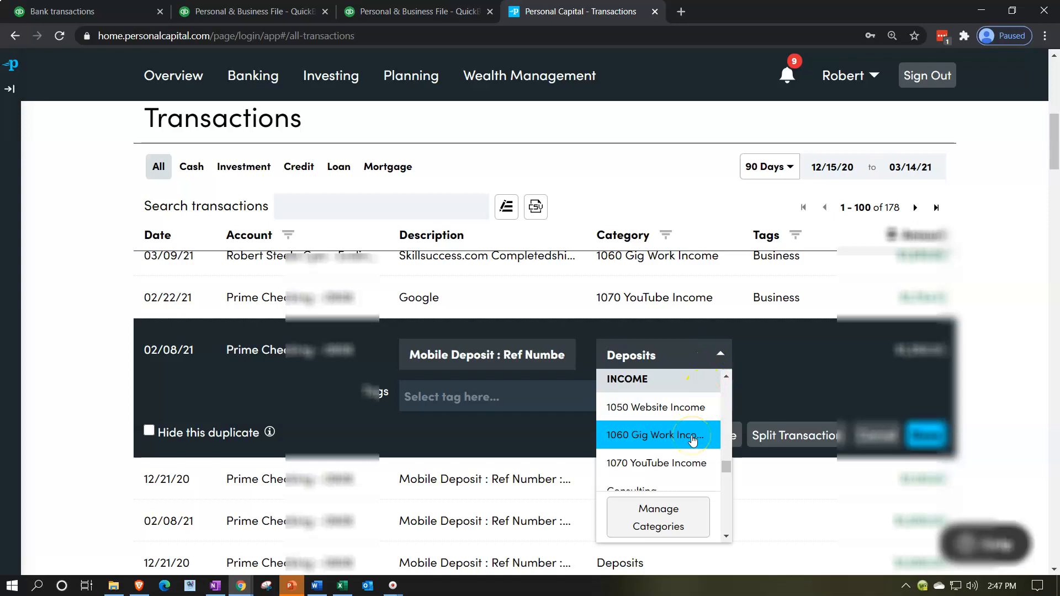
scroll(690, 440, "down", 2)
scroll(690, 440, "up", 2)
left_click(672, 516)
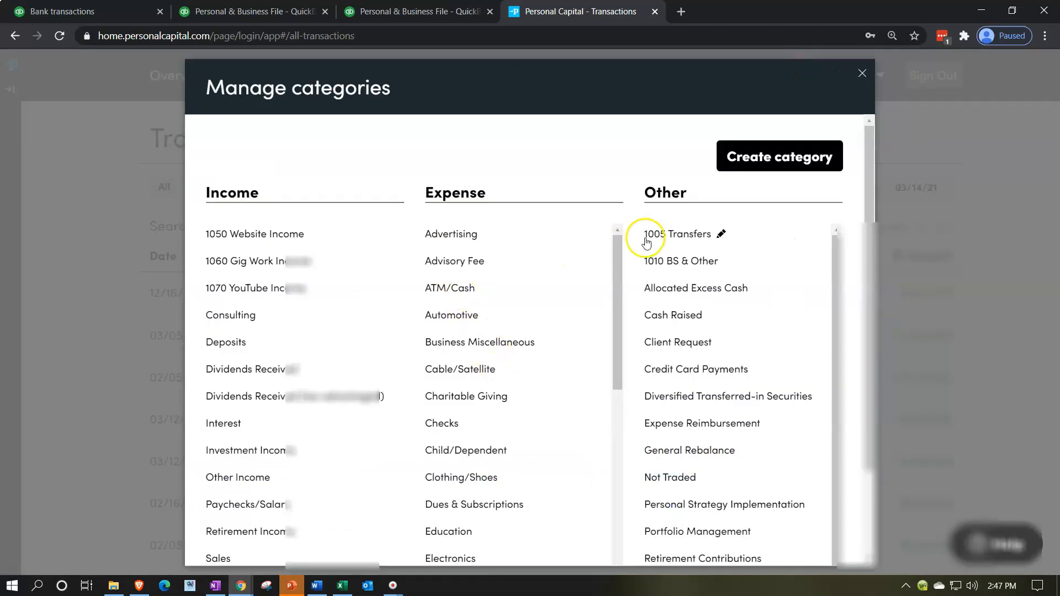
Create a category named 1080 Consulting Income with the type Income.
left_click(733, 180)
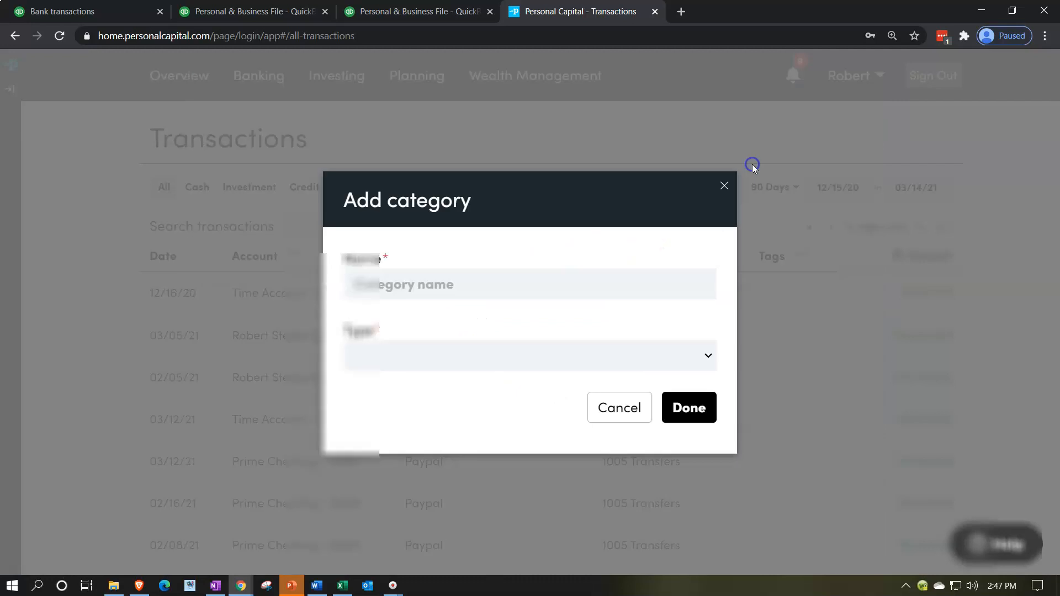
left_click(413, 285)
type("4000 Consulting Income")
key("Tab")
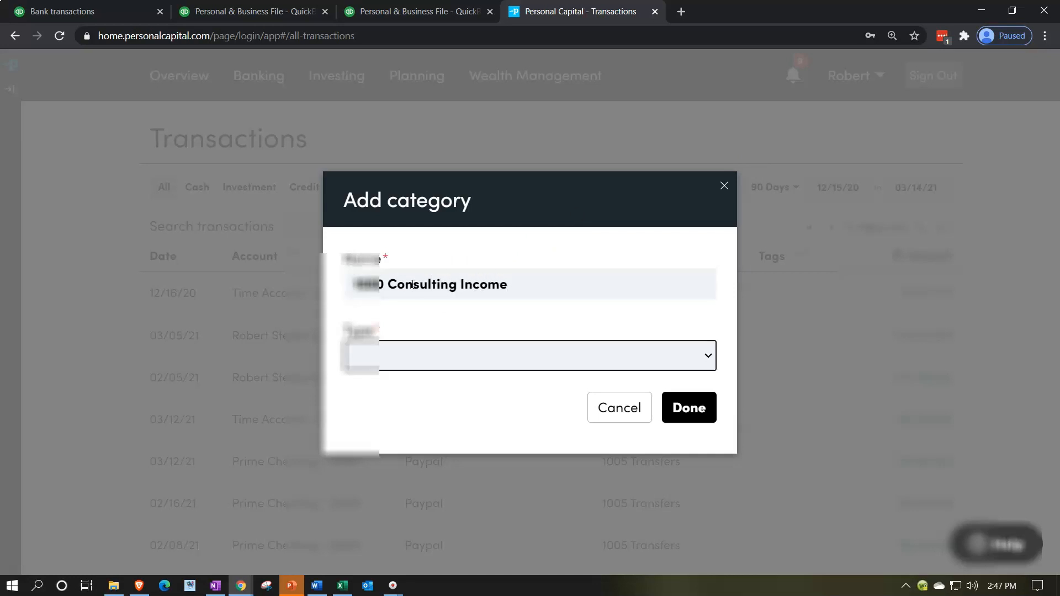
left_click(480, 356)
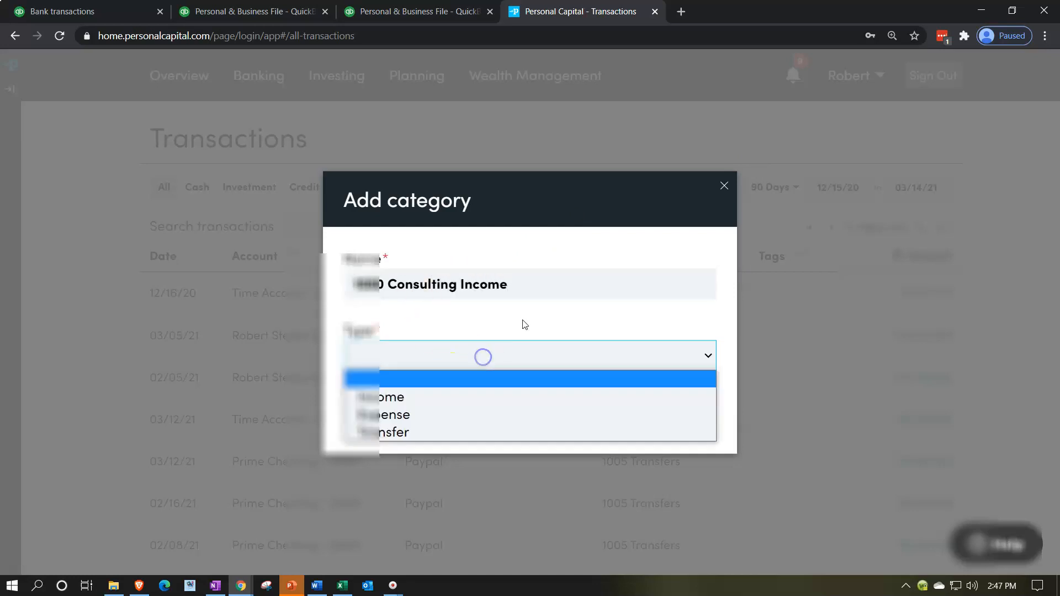
left_click(435, 396)
left_click(697, 407)
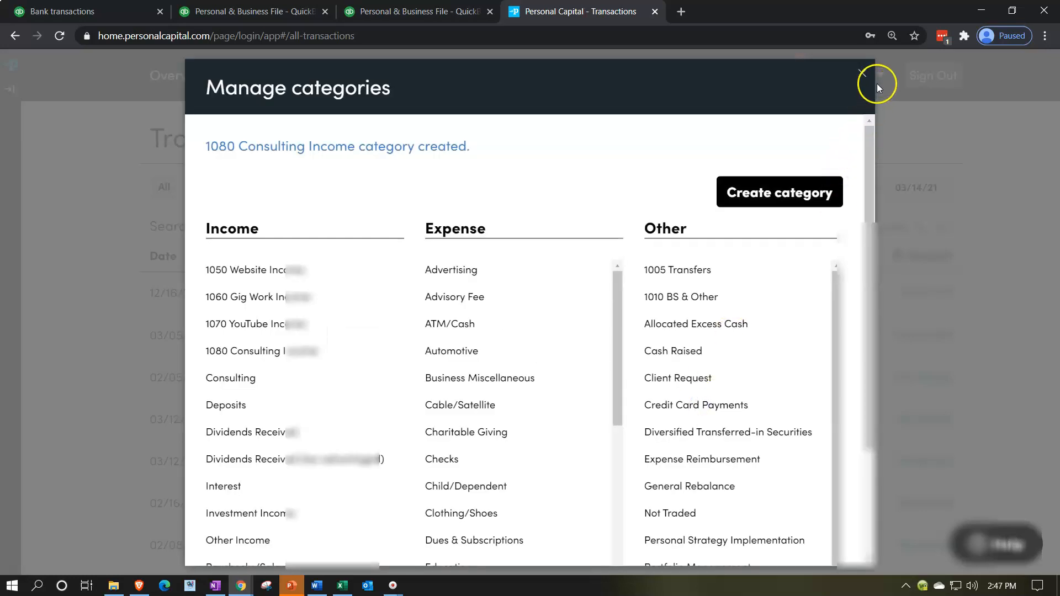
Close the category manager, assign 1080 Consulting Income to the first listed 02/08/21 Mobile Deposit transaction, and save it.
left_click(850, 79)
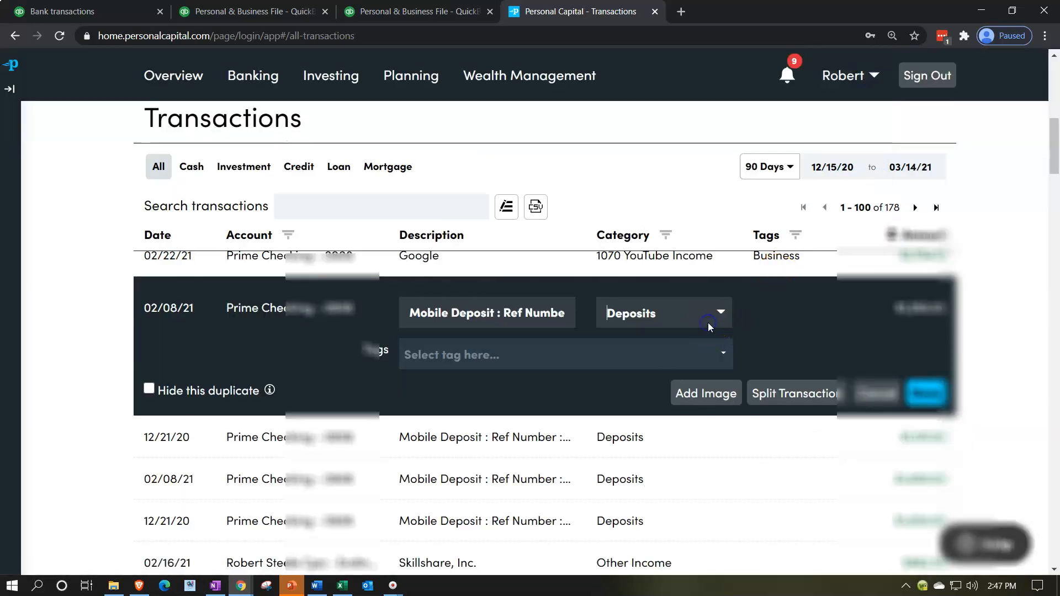
left_click(719, 315)
left_click(710, 353)
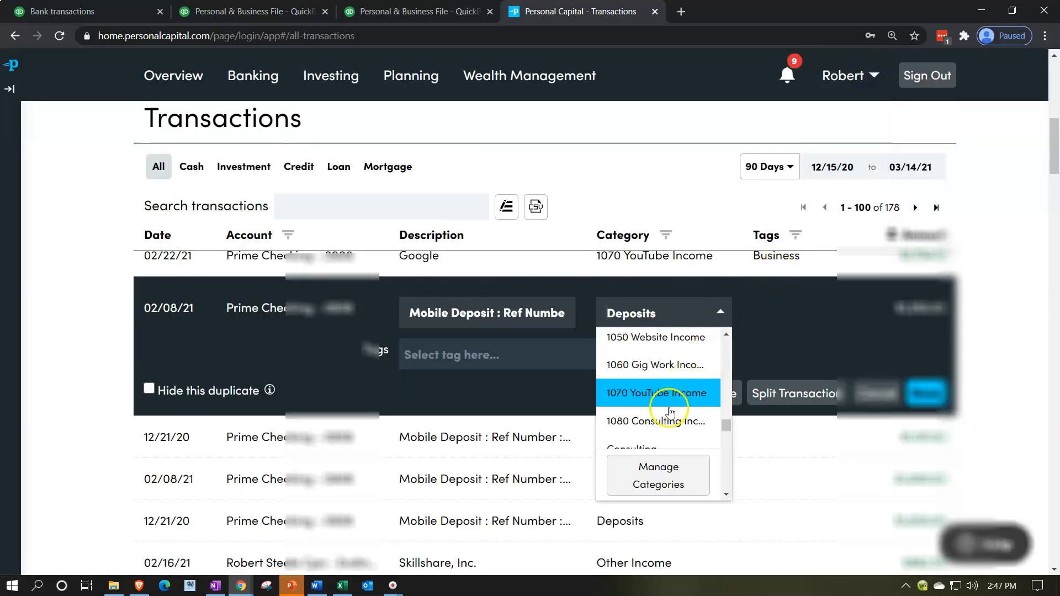
left_click(669, 419)
left_click(930, 393)
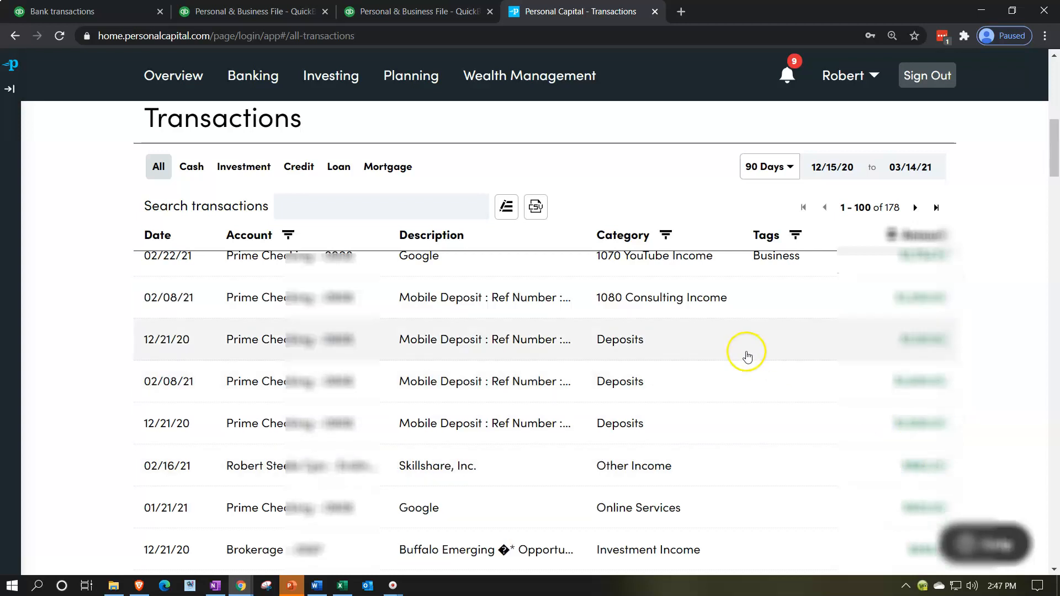
Assign 1080 Consulting Income and the Business tag to the first listed 12/21/20 Mobile Deposit transaction and save it.
left_click(713, 352)
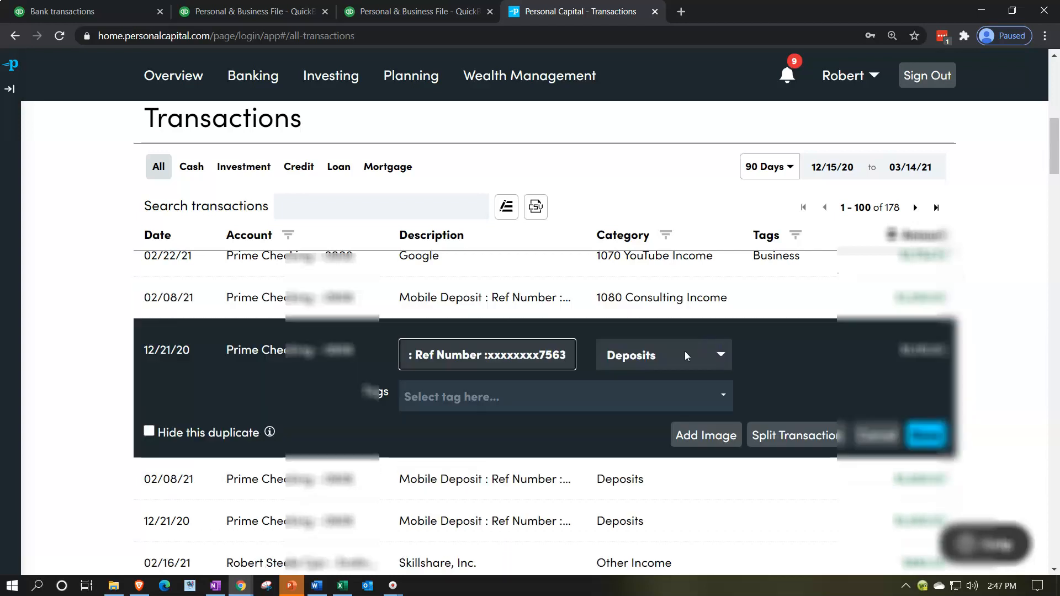
left_click(685, 352)
left_click(684, 352)
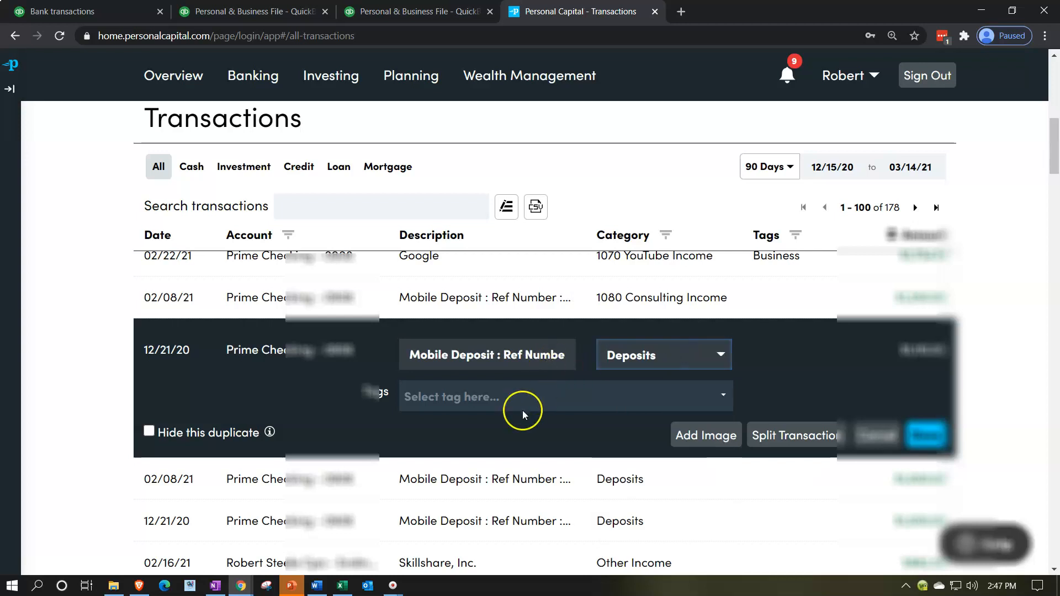
left_click(721, 353)
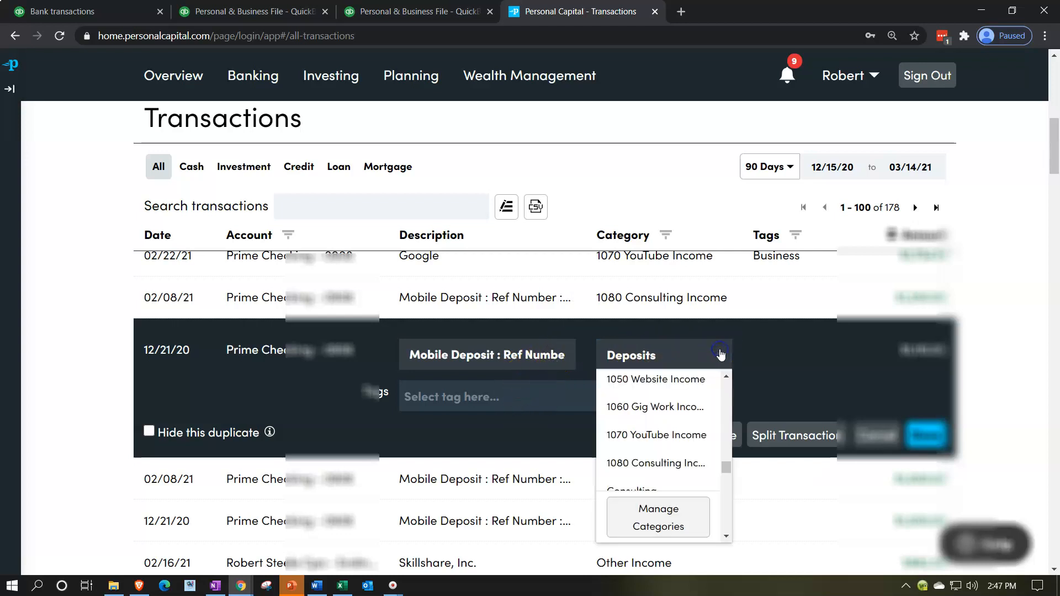
type("1080")
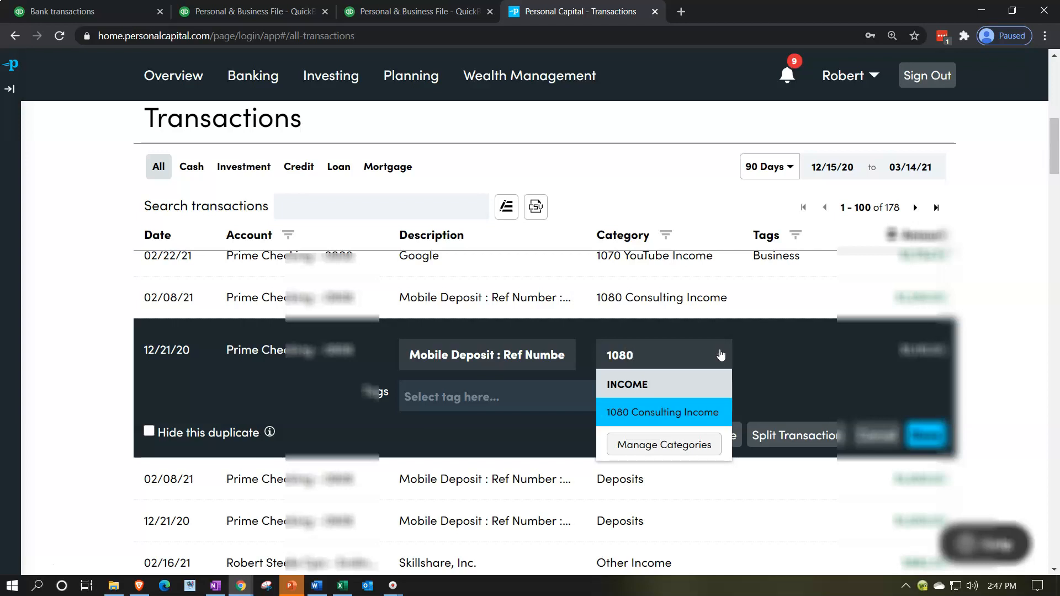
key("Return")
left_click(547, 391)
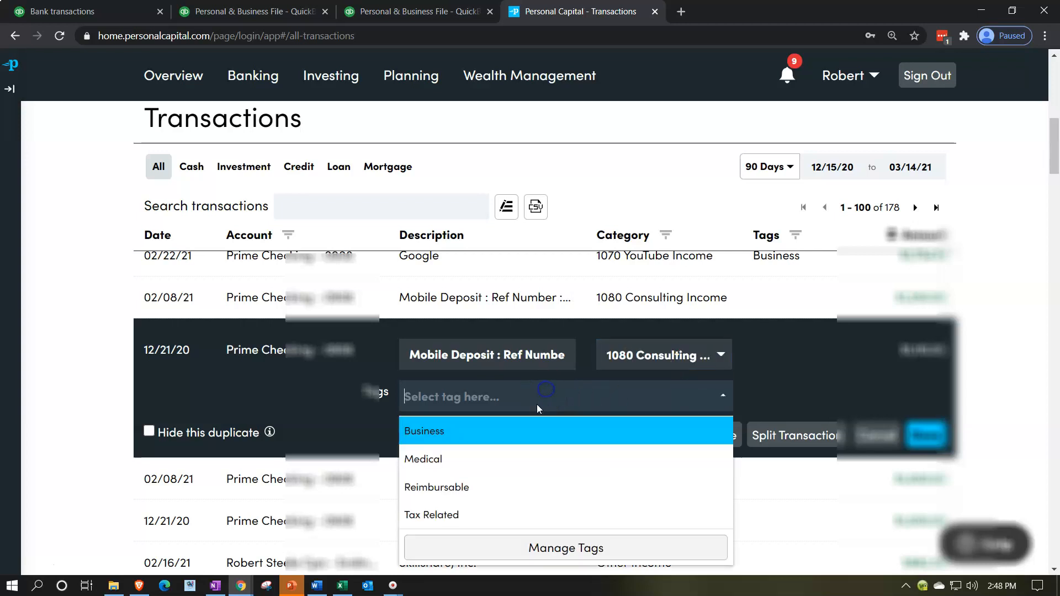
left_click(503, 424)
left_click(925, 435)
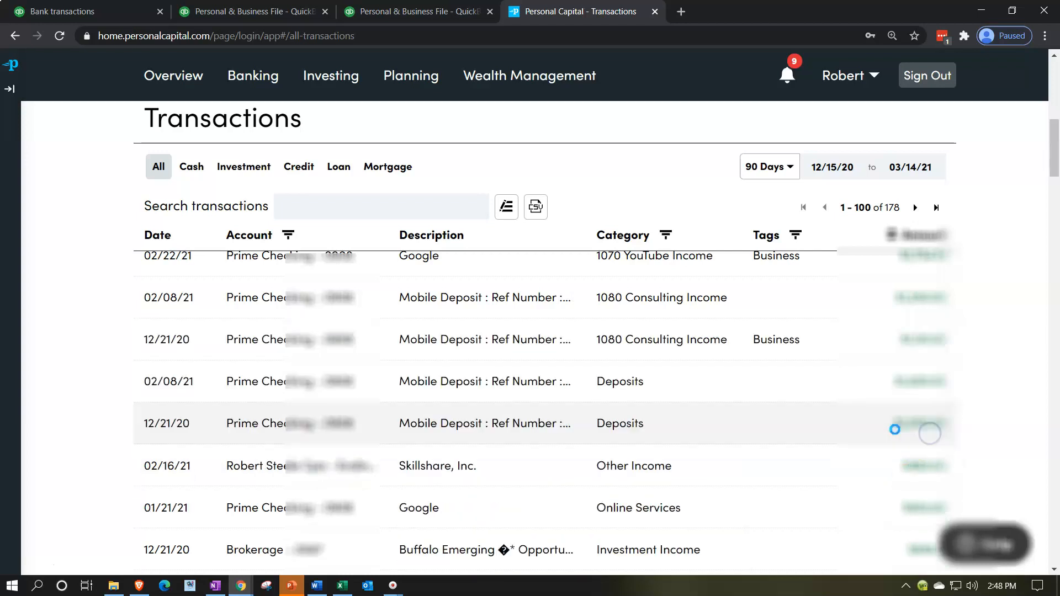
Assign 1080 Consulting Income and the Business tag to the second listed 02/08/21 Mobile Deposit transaction and save it.
left_click(680, 391)
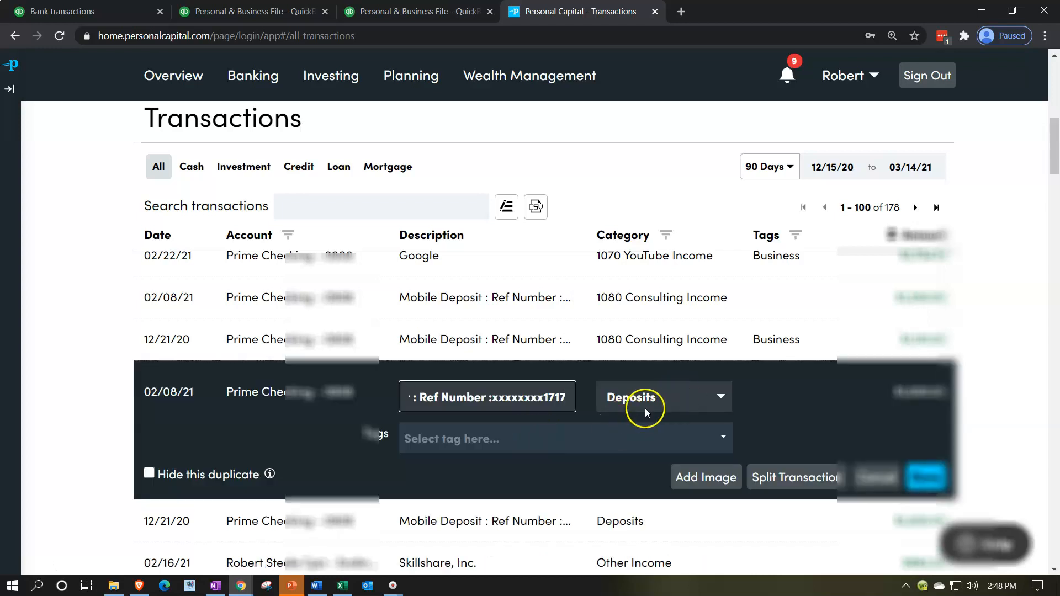
left_click(692, 398)
type("1080")
key("Return")
left_click(549, 433)
left_click(549, 434)
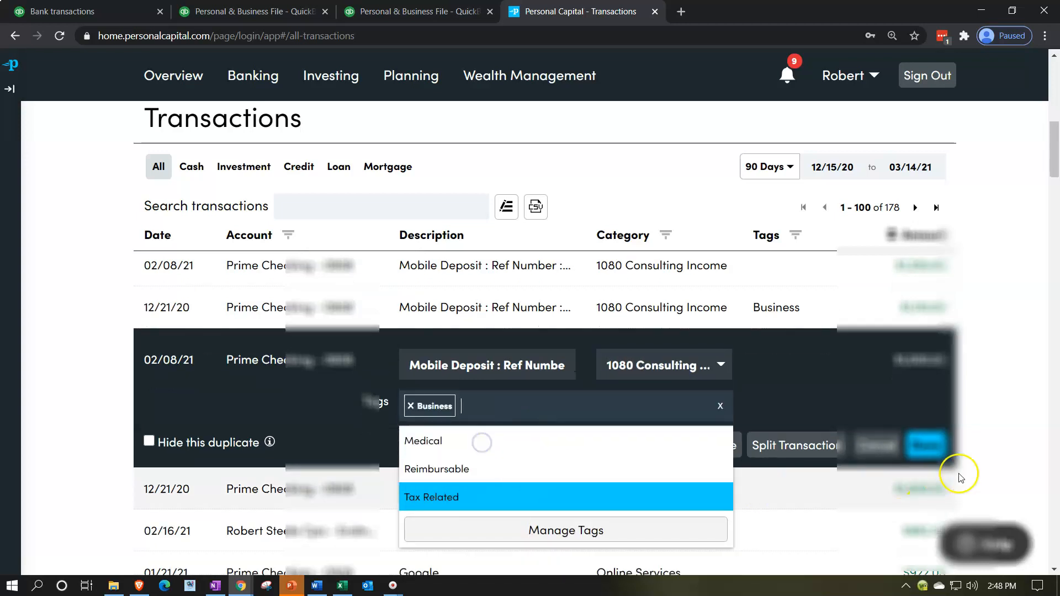
left_click(925, 445)
Assign 1080 Consulting Income and the Business tag to the second listed 12/21/20 Mobile Deposit transaction and save it.
left_click(659, 394)
left_click(657, 403)
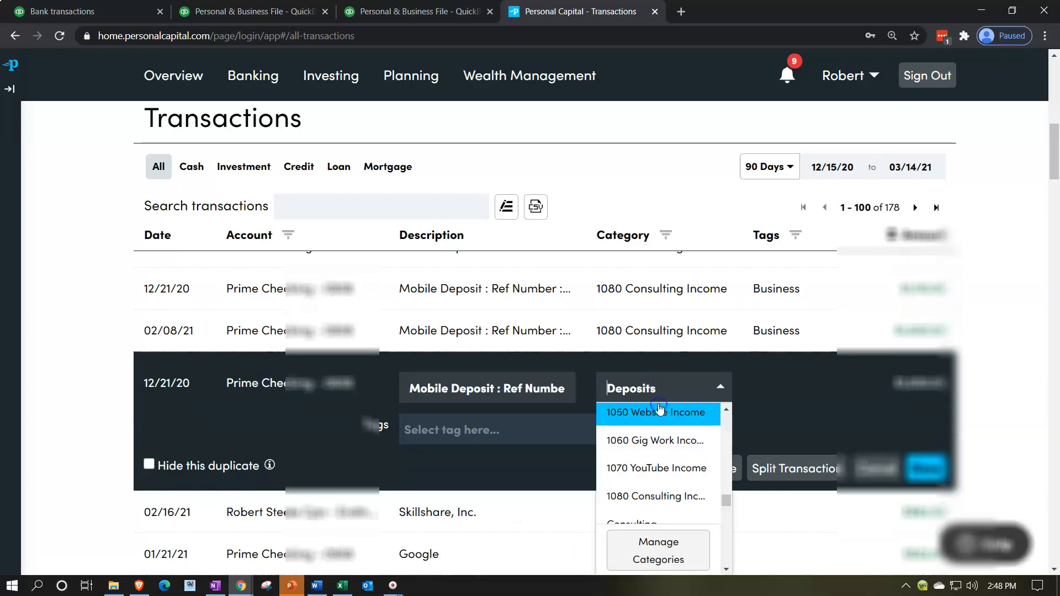
type("1080")
left_click(680, 443)
left_click(602, 437)
left_click(585, 439)
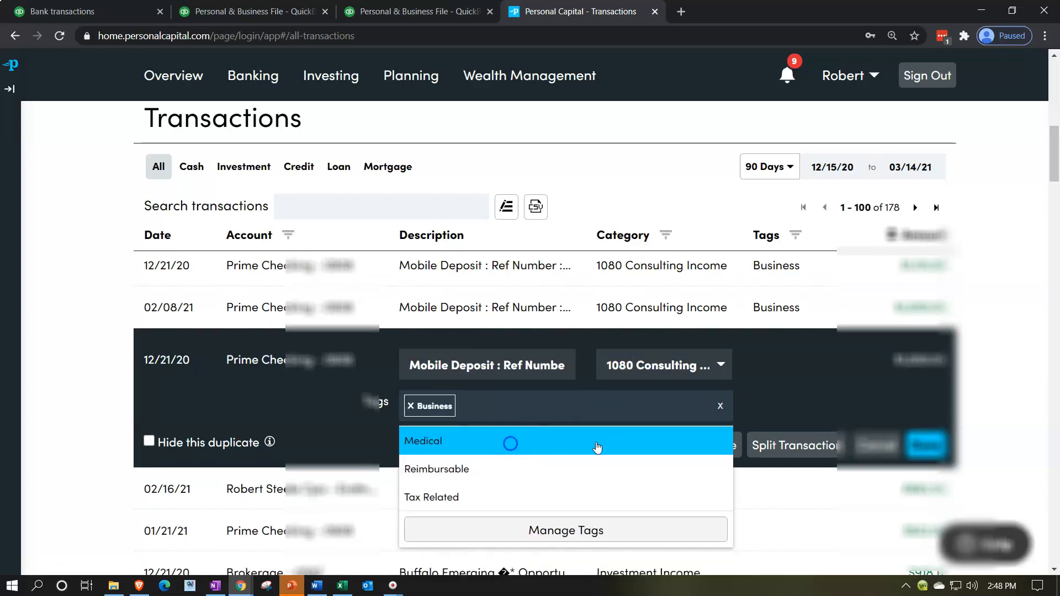
left_click(927, 444)
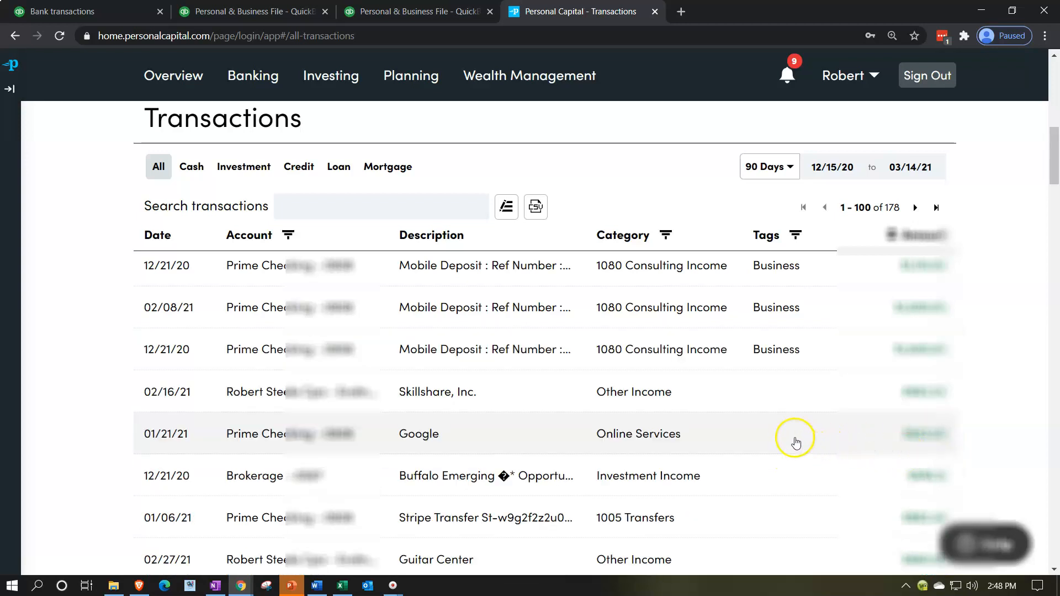
Assign 1060 Gig Work Income and the Business tag to the 02/16/21 Skillshare, Inc. transaction and save it.
scroll(779, 420, "down", 1)
left_click(740, 326)
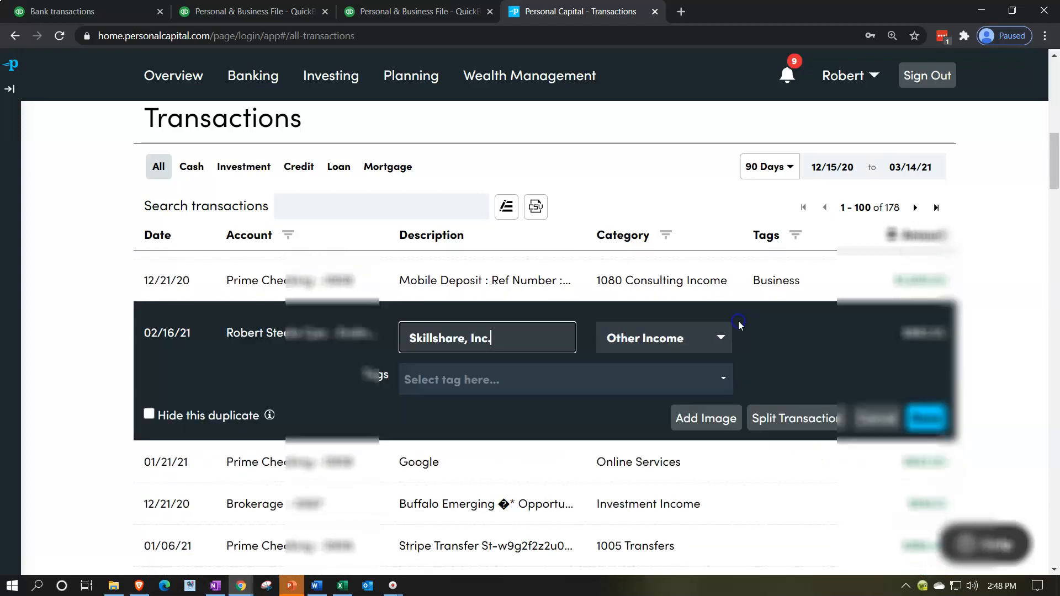
left_click(723, 338)
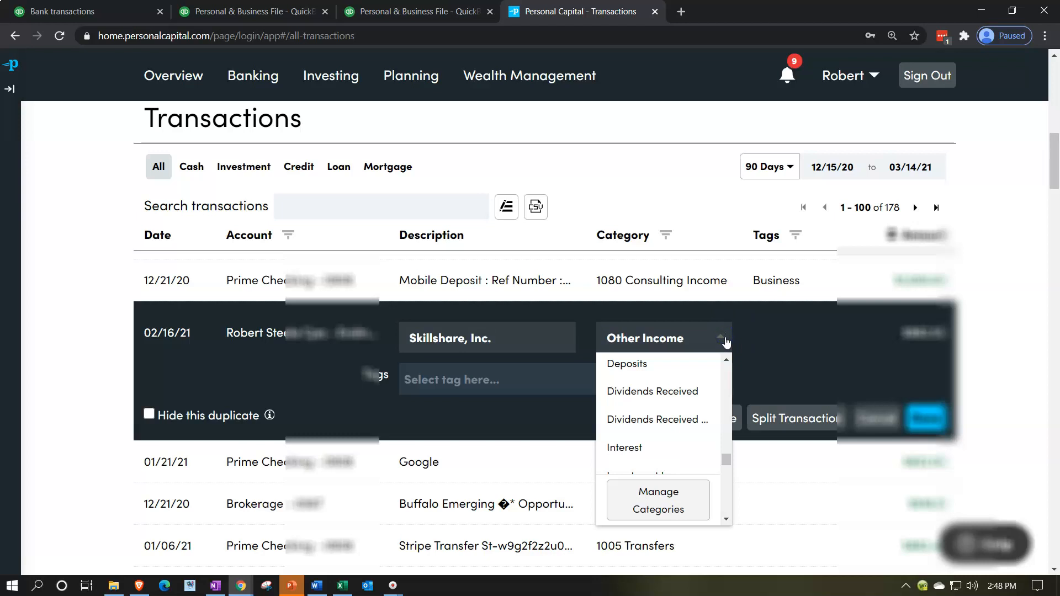
type("10")
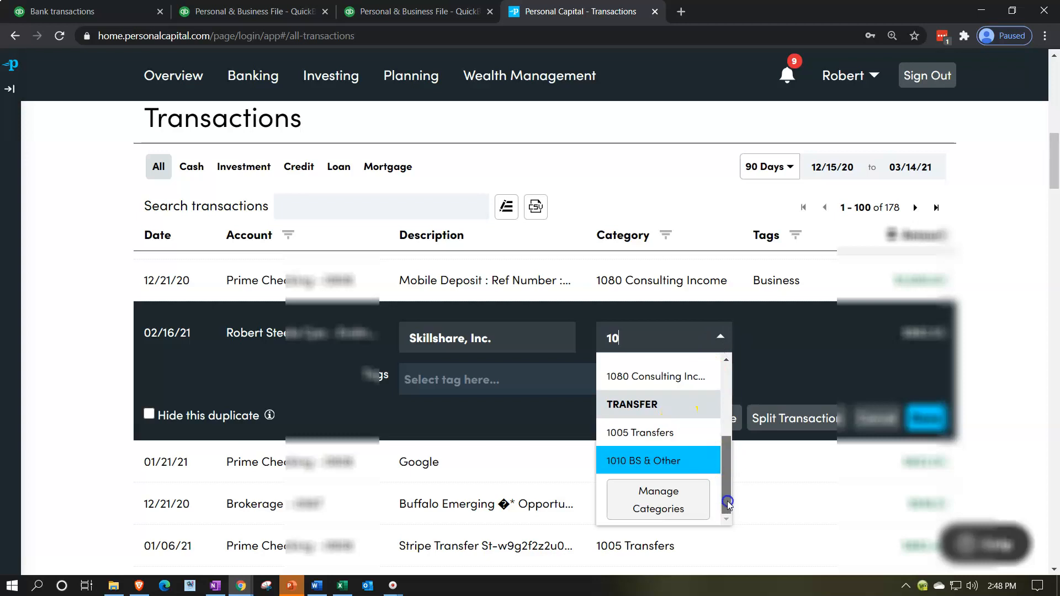
left_click(730, 415)
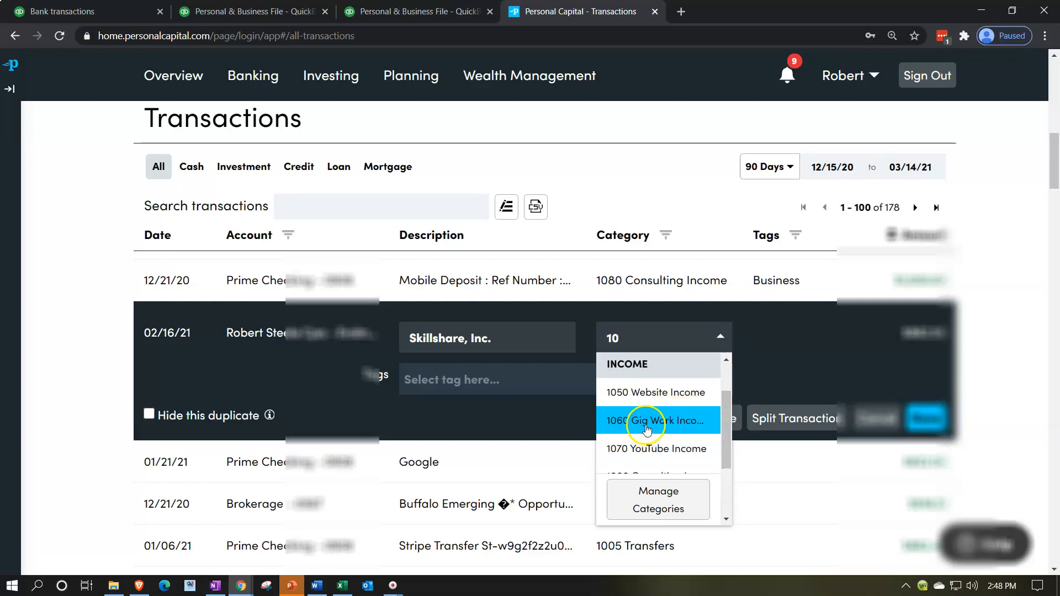
left_click(643, 421)
left_click(602, 386)
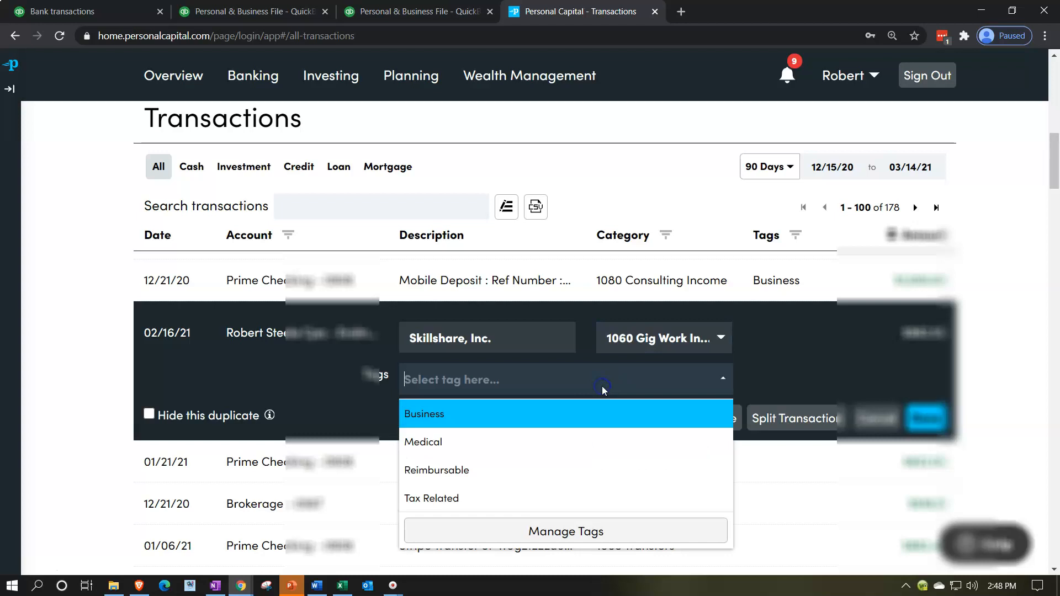
left_click(554, 407)
left_click(935, 418)
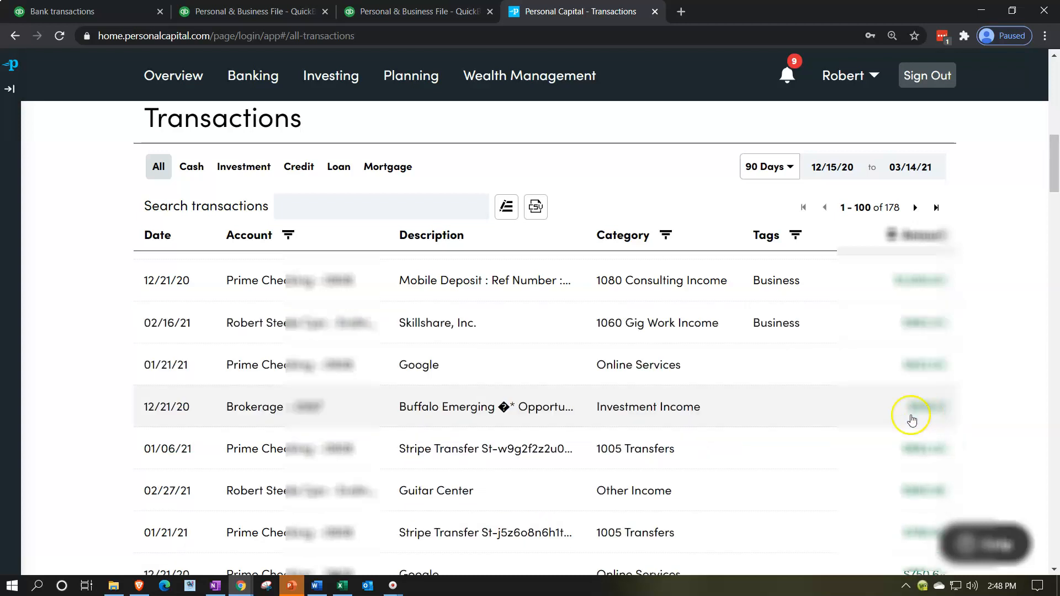
Open the 01/21/21 Google transaction for editing and set its category to 1070 YouTube Income.
left_click(769, 378)
left_click(729, 378)
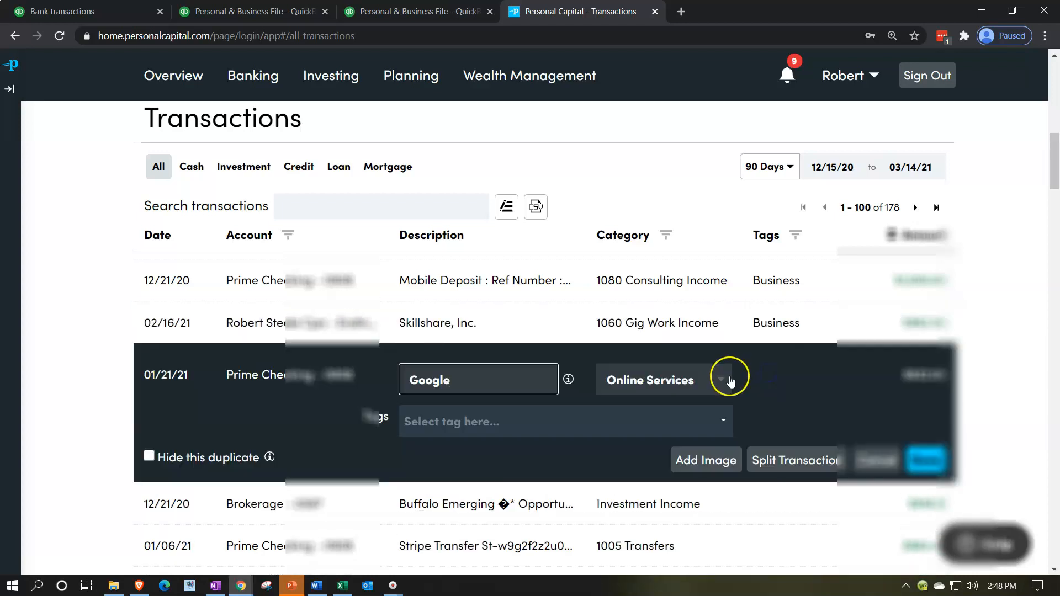
left_click(723, 380)
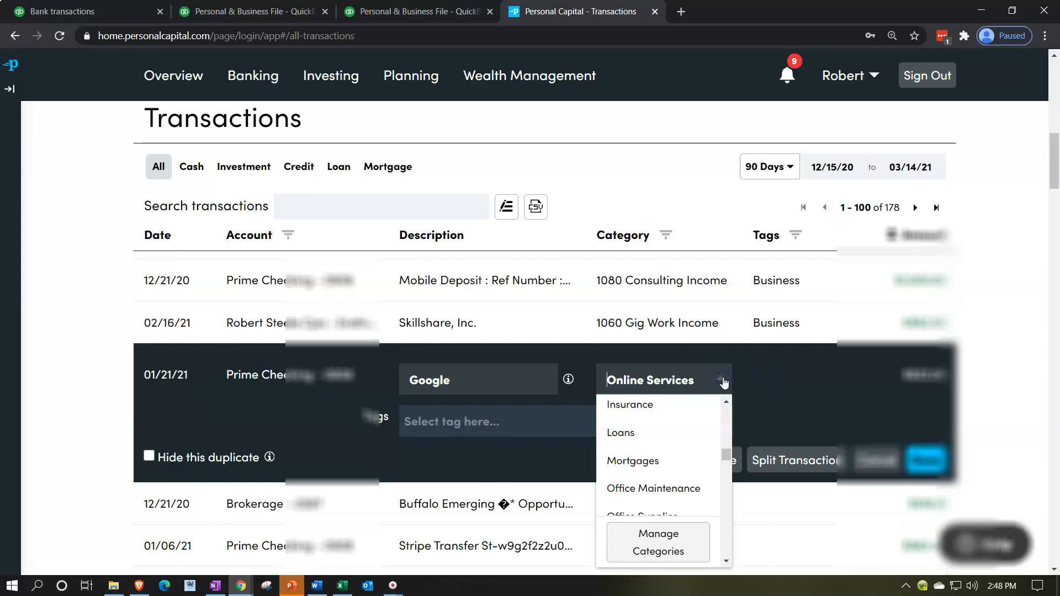
type("10")
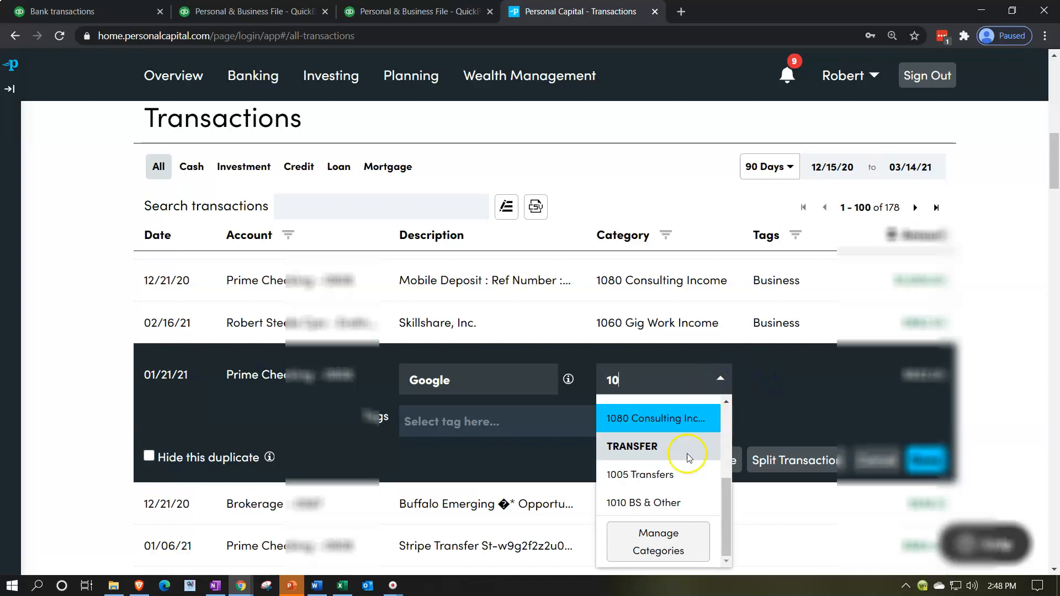
scroll(682, 458, "up", 2)
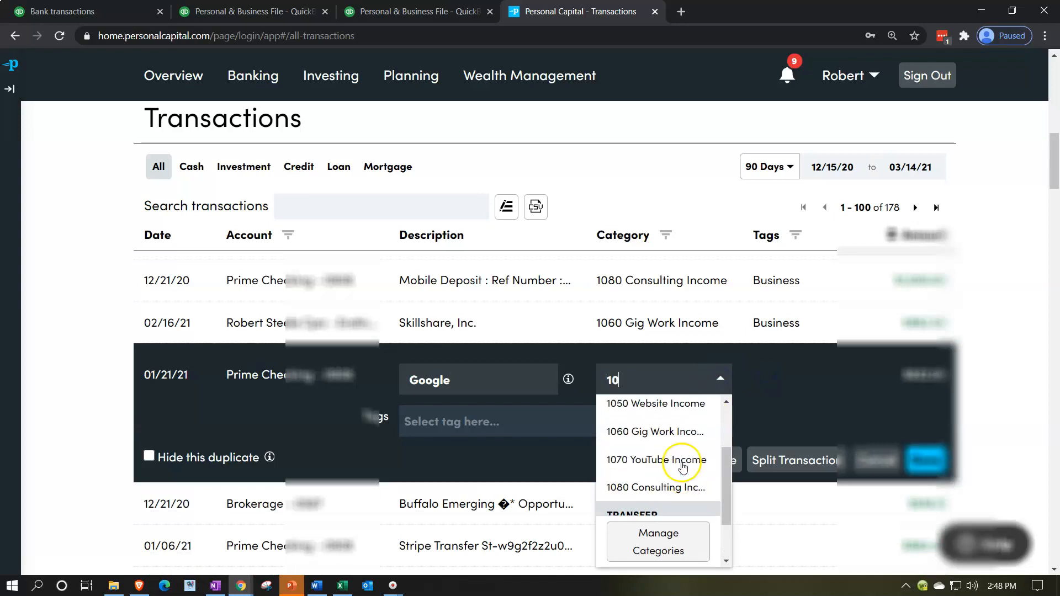
left_click(680, 464)
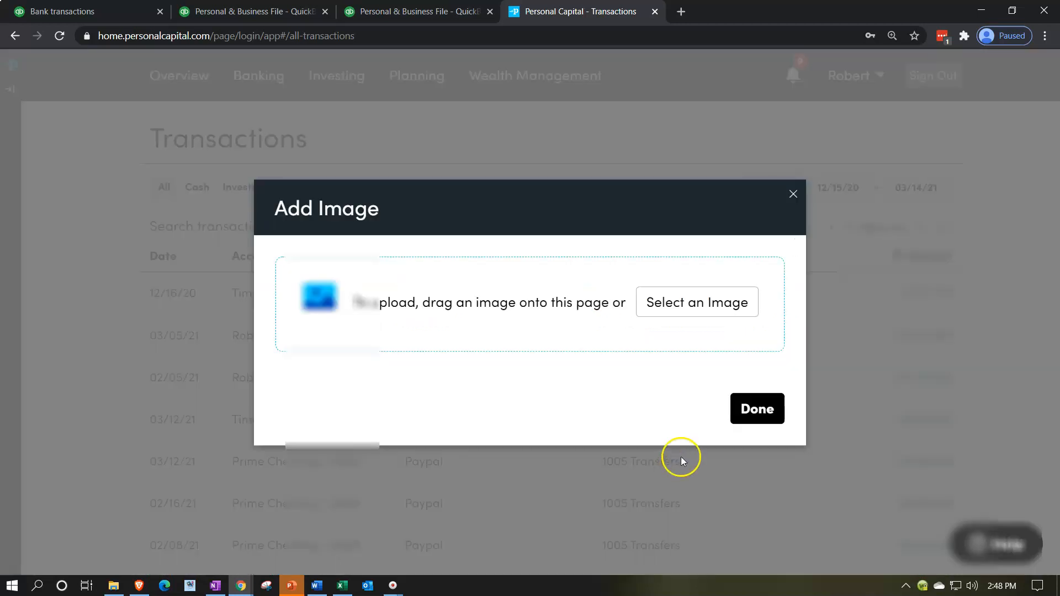
left_click(792, 196)
scroll(694, 428, "up", 1)
scroll(694, 429, "down", 12)
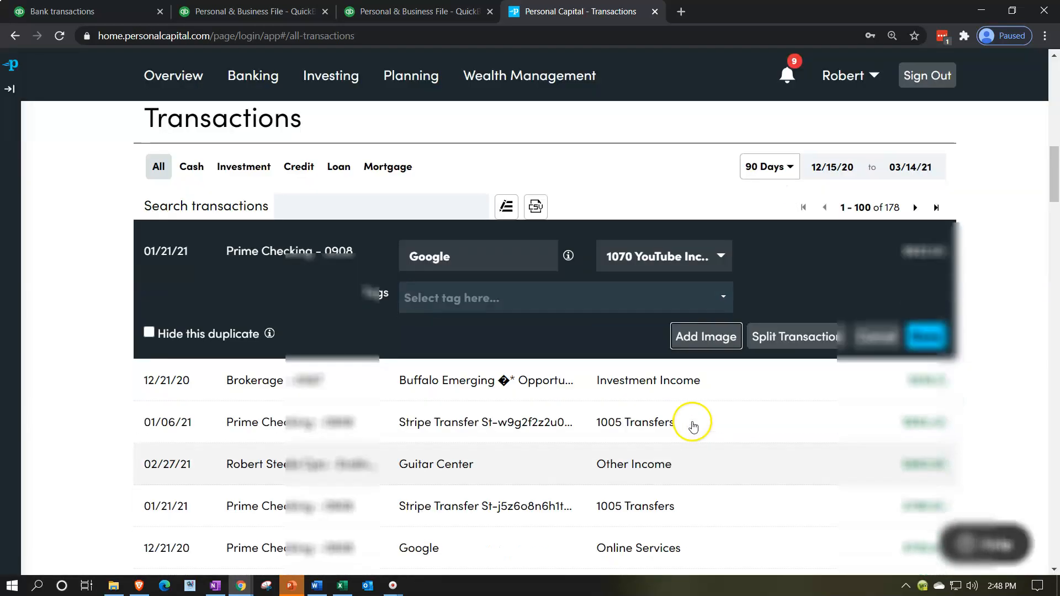
scroll(700, 437, "up", 7)
scroll(710, 396, "up", 3)
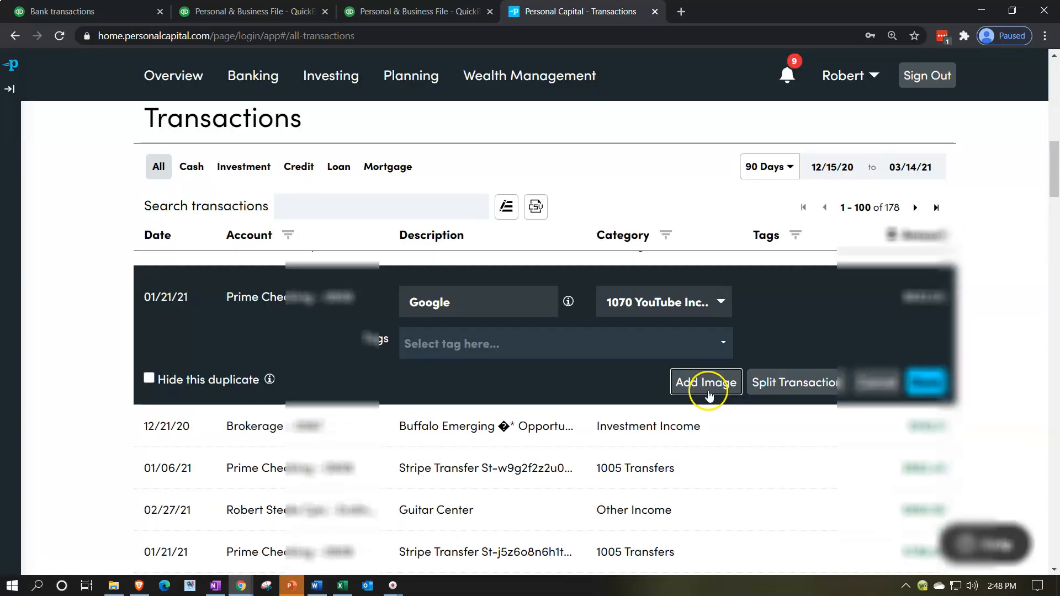
Add the Business tag to the 01/21/21 Google transaction and save it.
left_click(559, 346)
left_click(529, 380)
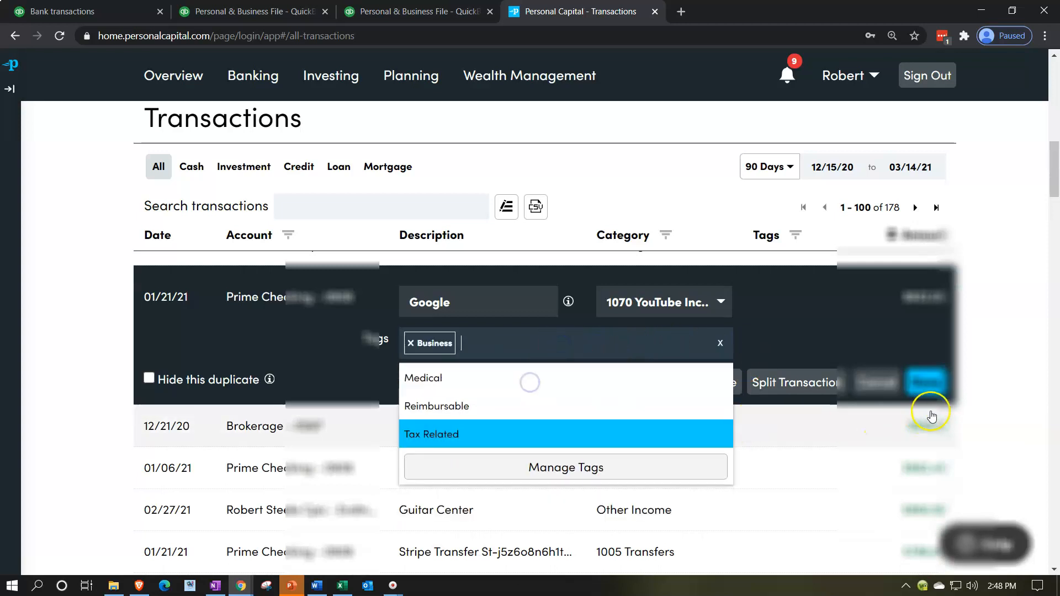
left_click(923, 380)
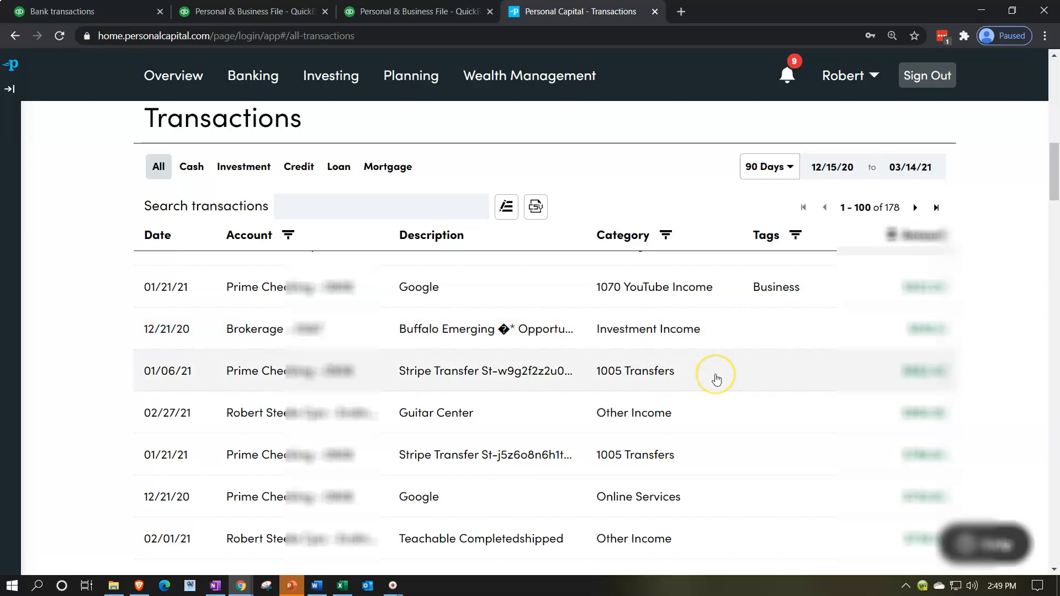
Assign 1050 Website Income and the Business tag to the 01/06/21 Stripe Transfer transaction and save it.
left_click(717, 380)
left_click(717, 388)
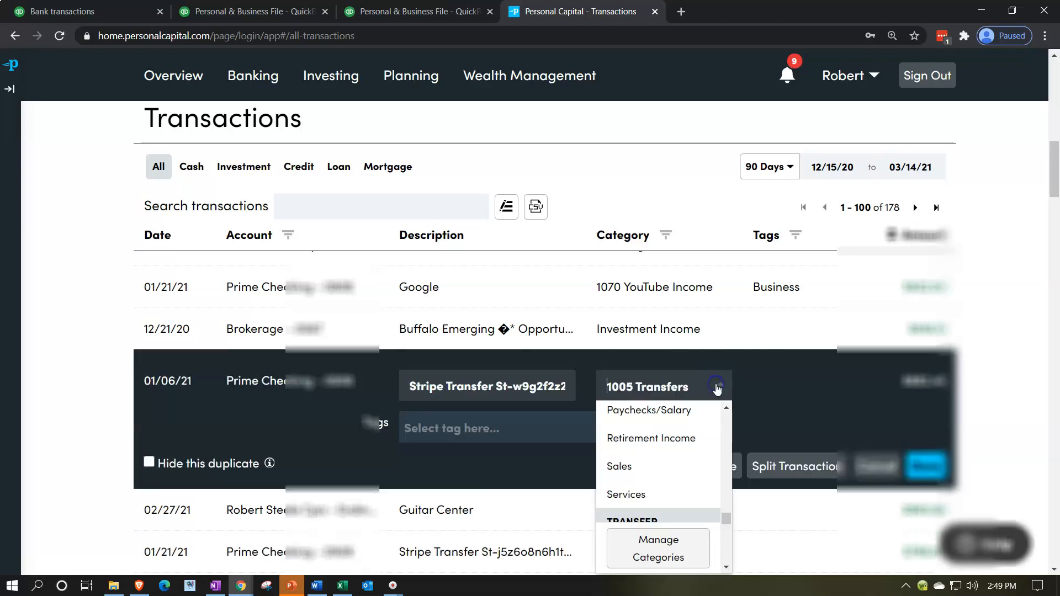
type("10")
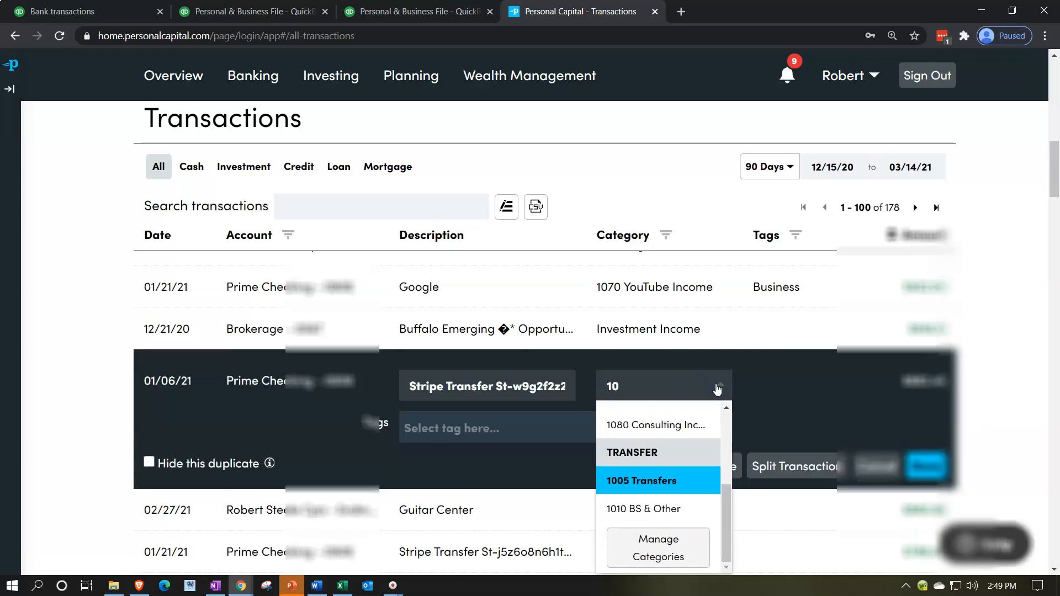
scroll(669, 453, "up", 3)
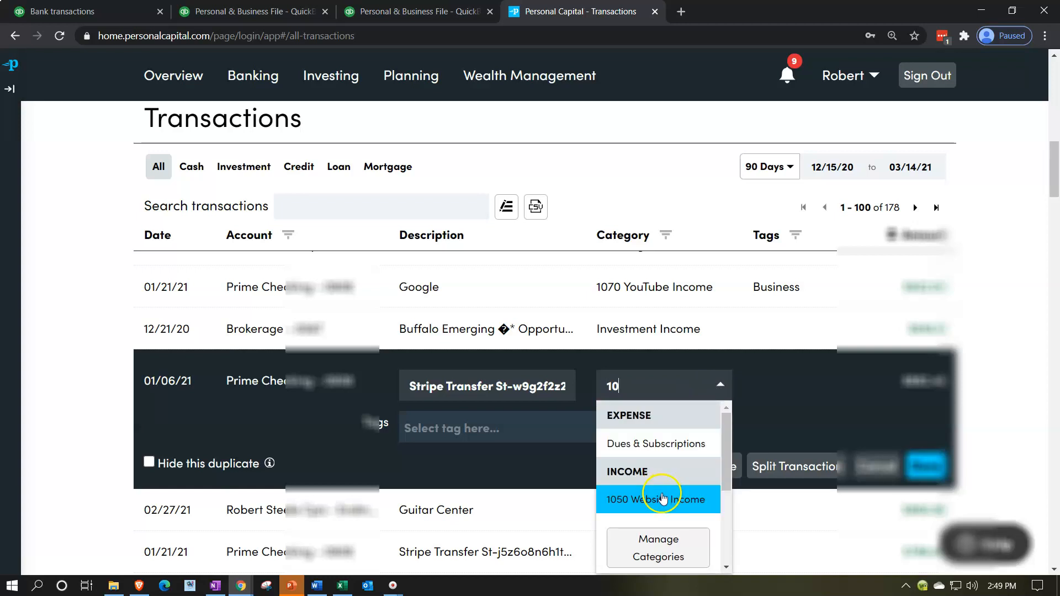
left_click(668, 497)
left_click(500, 428)
left_click(504, 436)
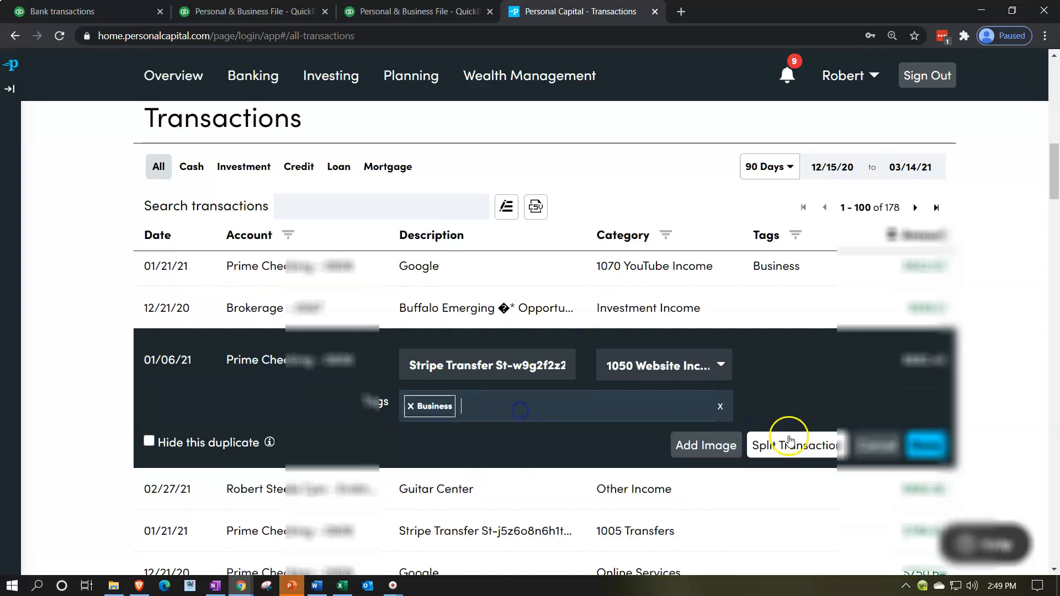
left_click(923, 445)
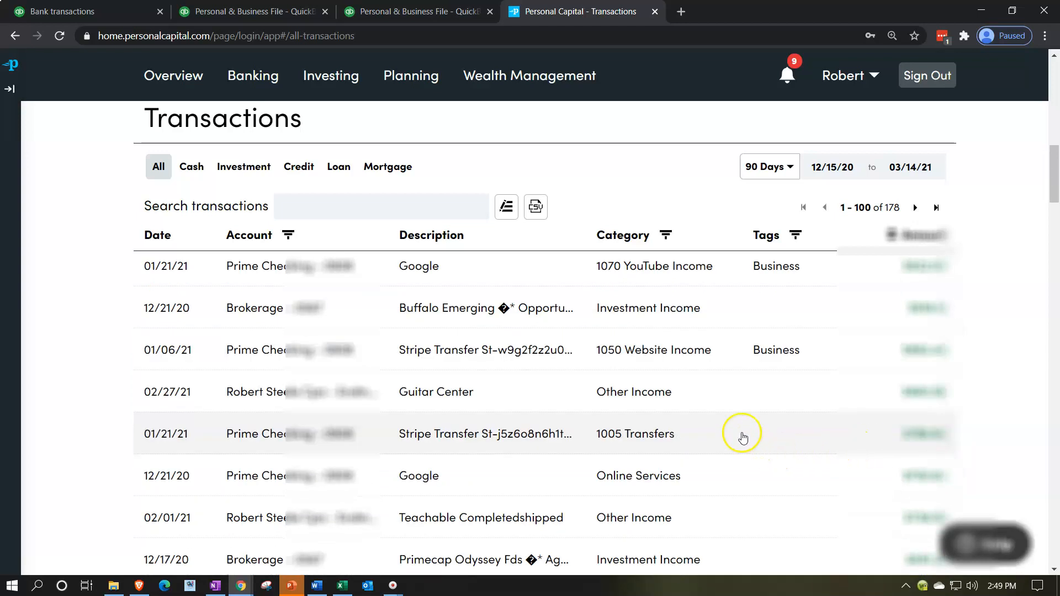
Assign 1060 Gig Work Income and the Business tag to the 02/27/21 Guitar Center transaction and save it.
scroll(742, 436, "down", 1)
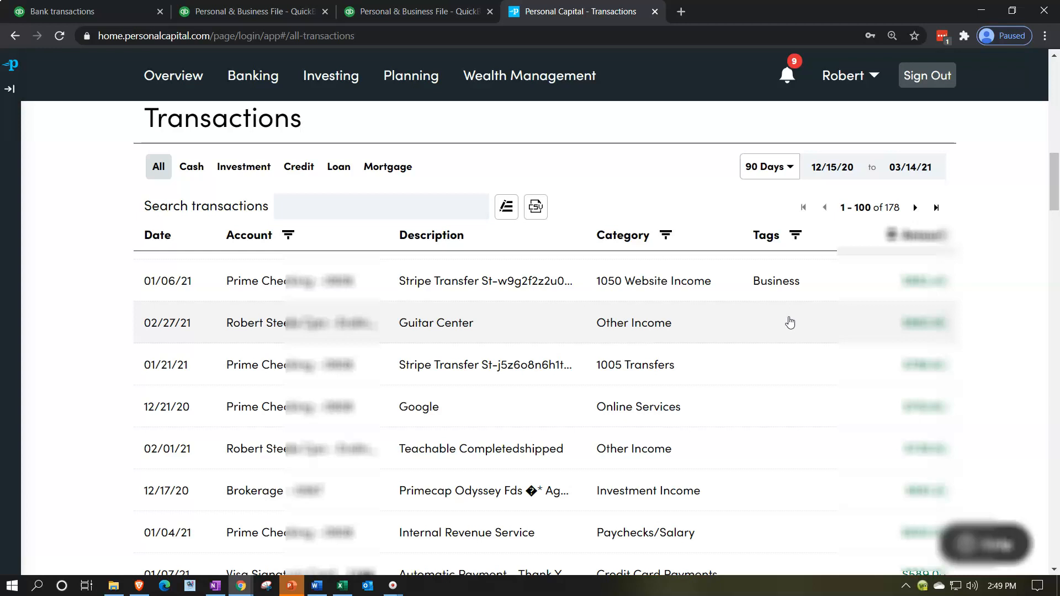
left_click(788, 322)
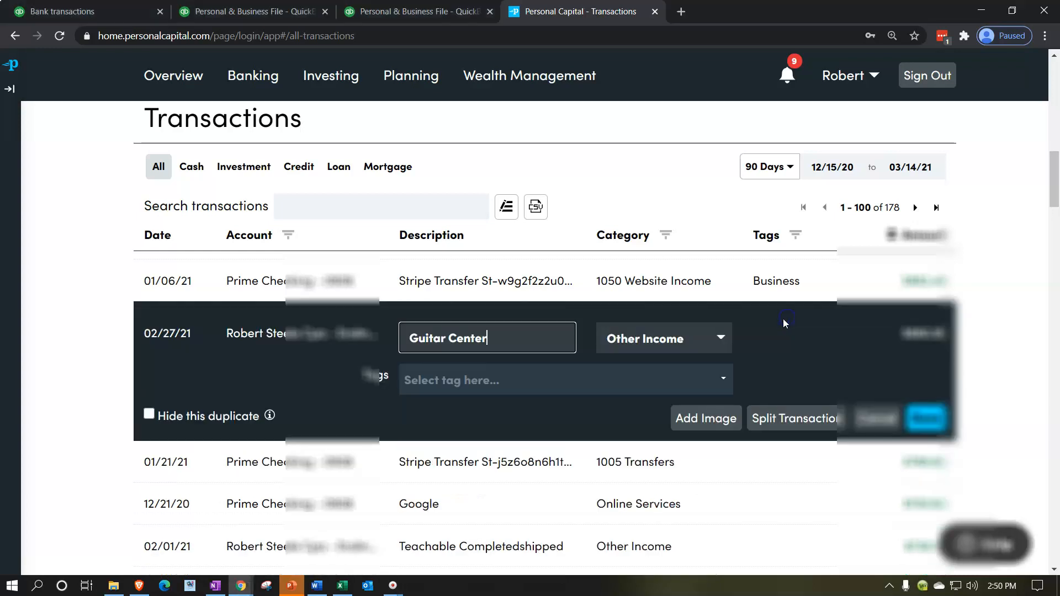
left_click(723, 337)
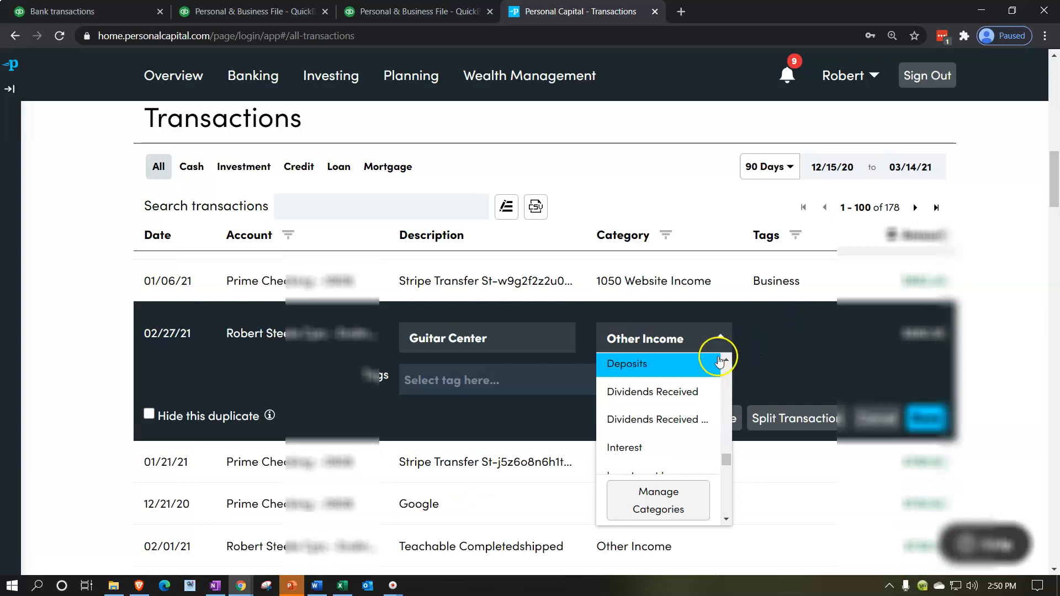
type("10")
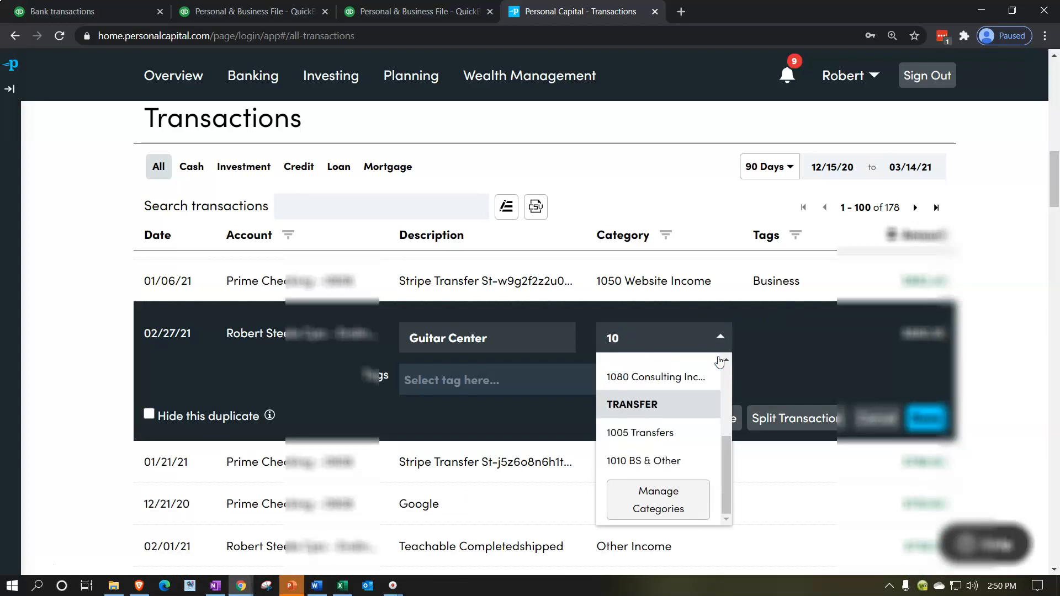
scroll(688, 436, "up", 2)
left_click(664, 390)
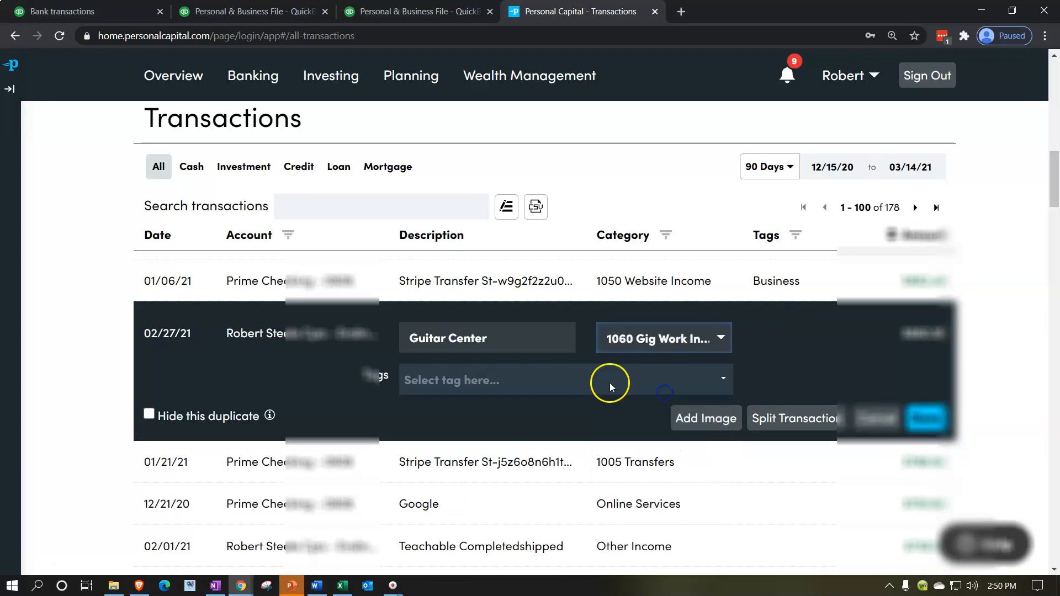
left_click(610, 387)
left_click(486, 417)
left_click(927, 421)
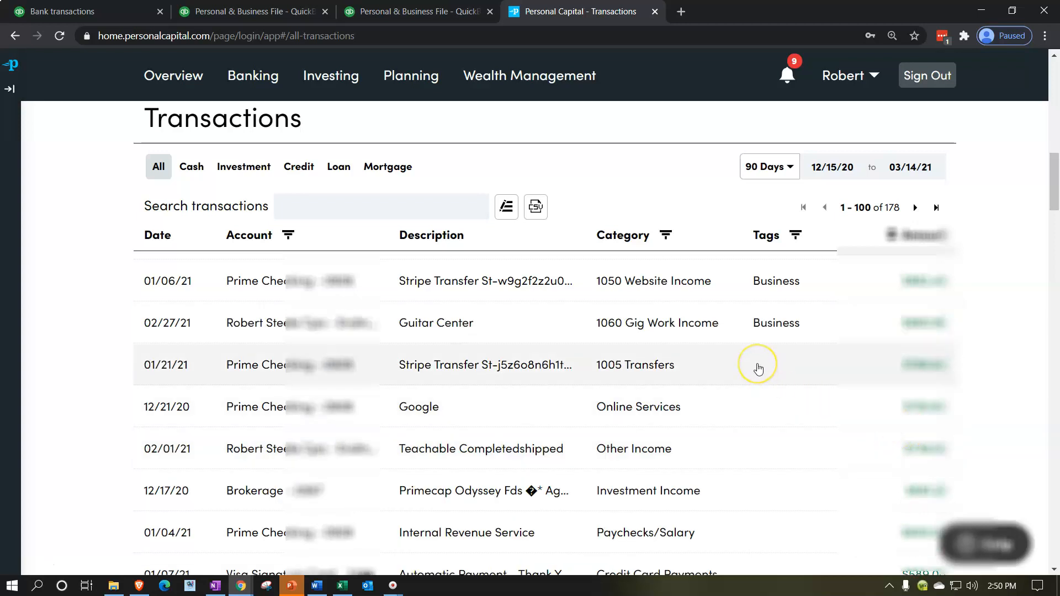
Assign 1050 Website Income and the Business tag to the 01/21/21 Stripe Transfer transaction and save it.
left_click(758, 369)
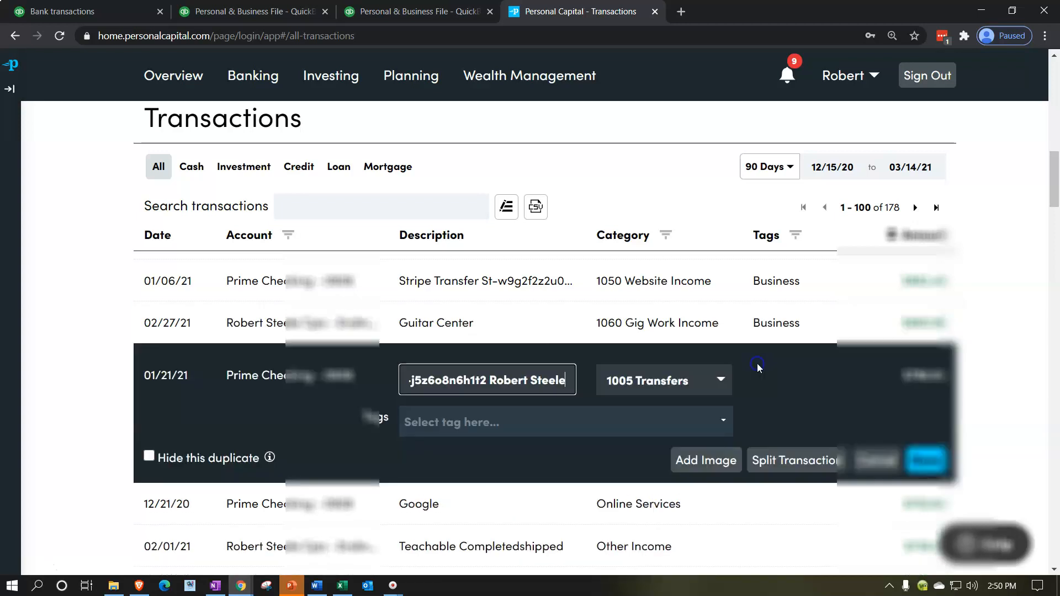
left_click(683, 385)
type("10")
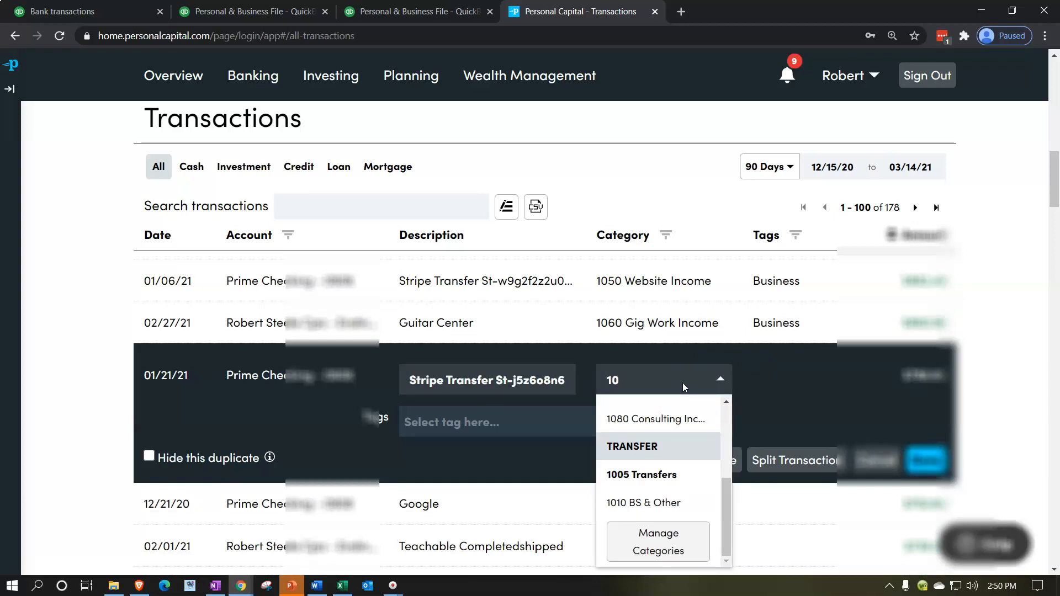
scroll(663, 458, "up", 2)
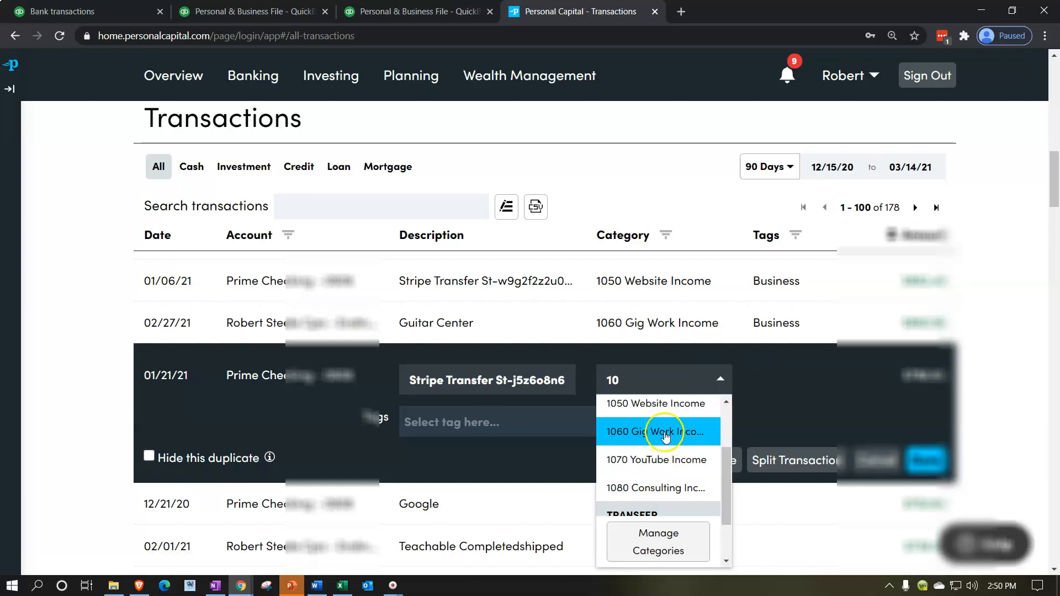
left_click(663, 403)
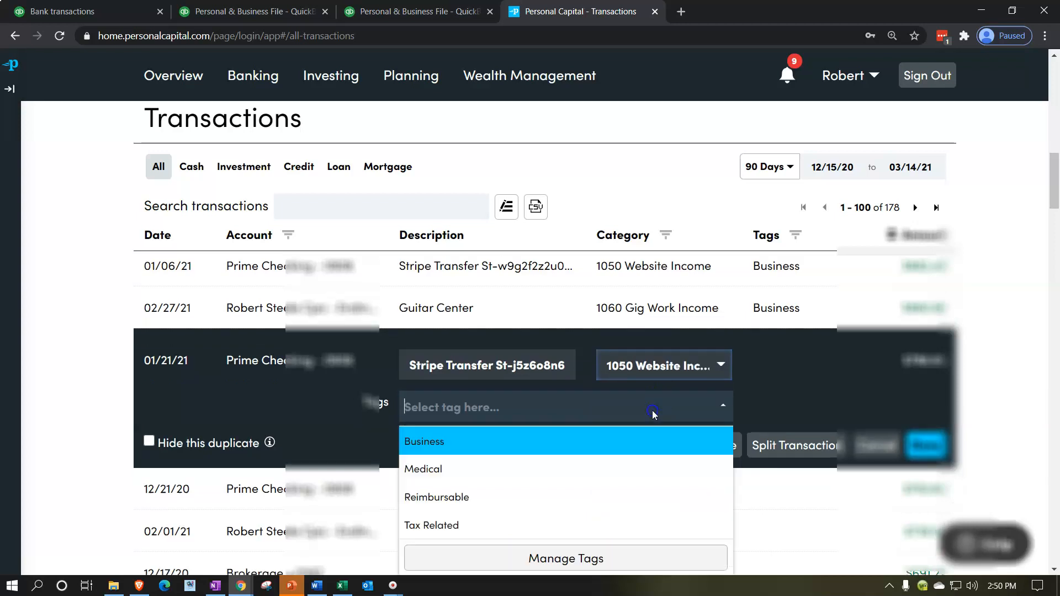
left_click(497, 445)
left_click(933, 446)
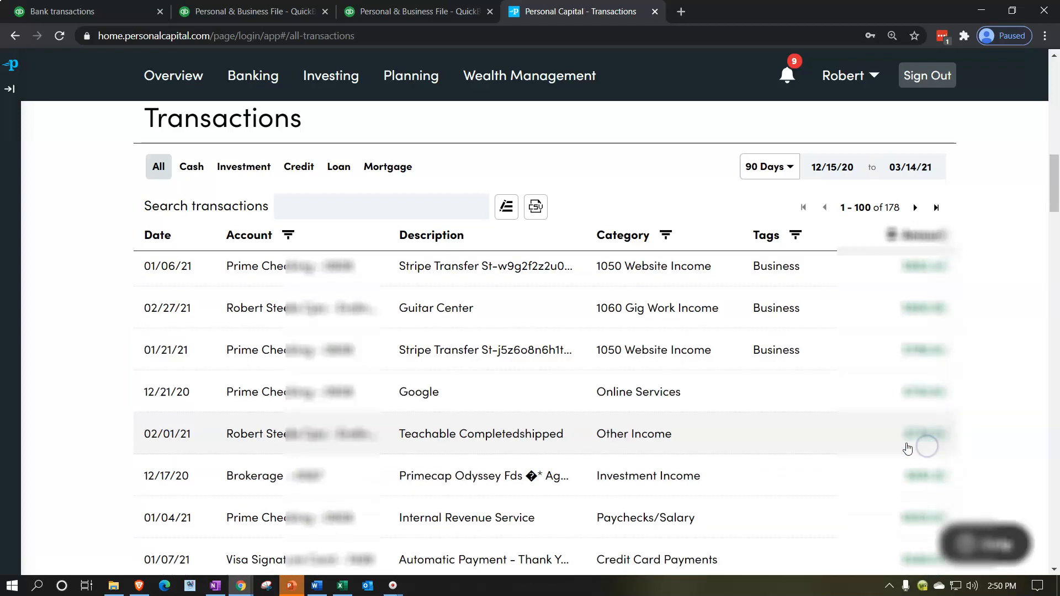
Open the 12/21/20 Google transaction for editing and filter its category choices by 10 to find the numbered income categories.
left_click(741, 399)
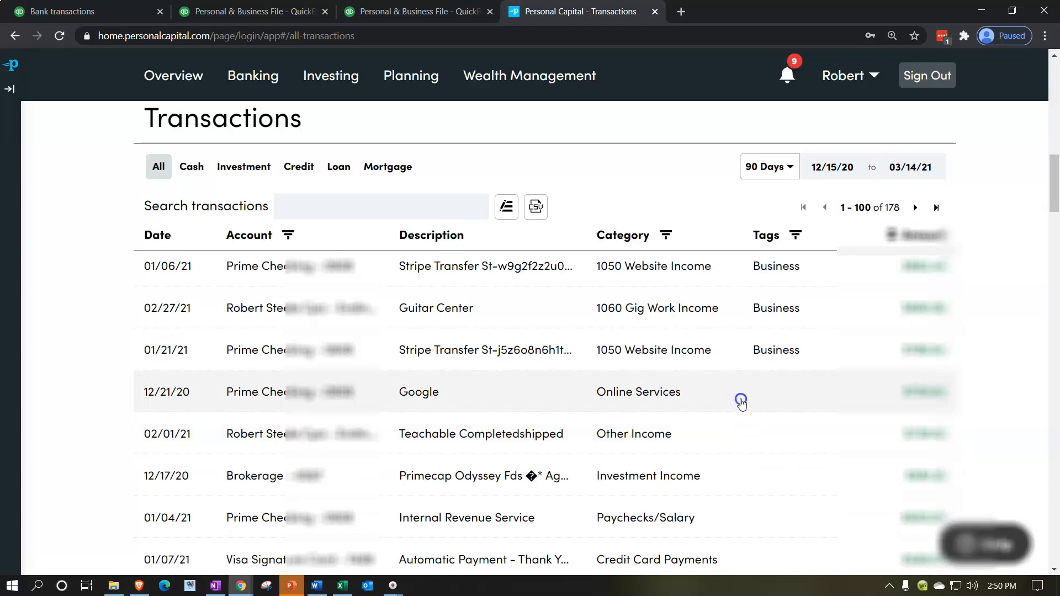
left_click(716, 401)
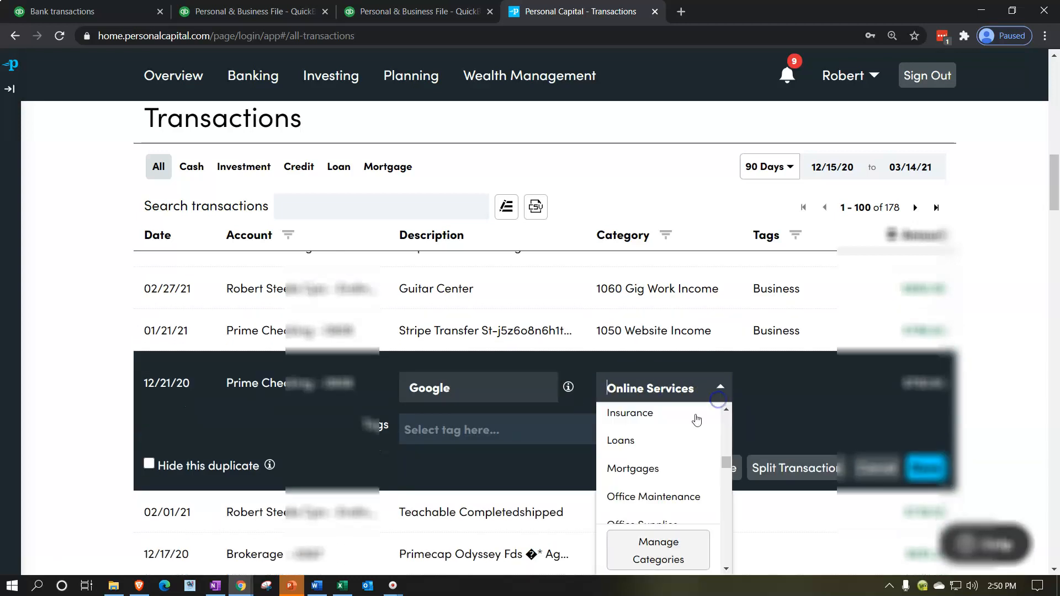
scroll(658, 476, "up", 8)
scroll(658, 476, "down", 5)
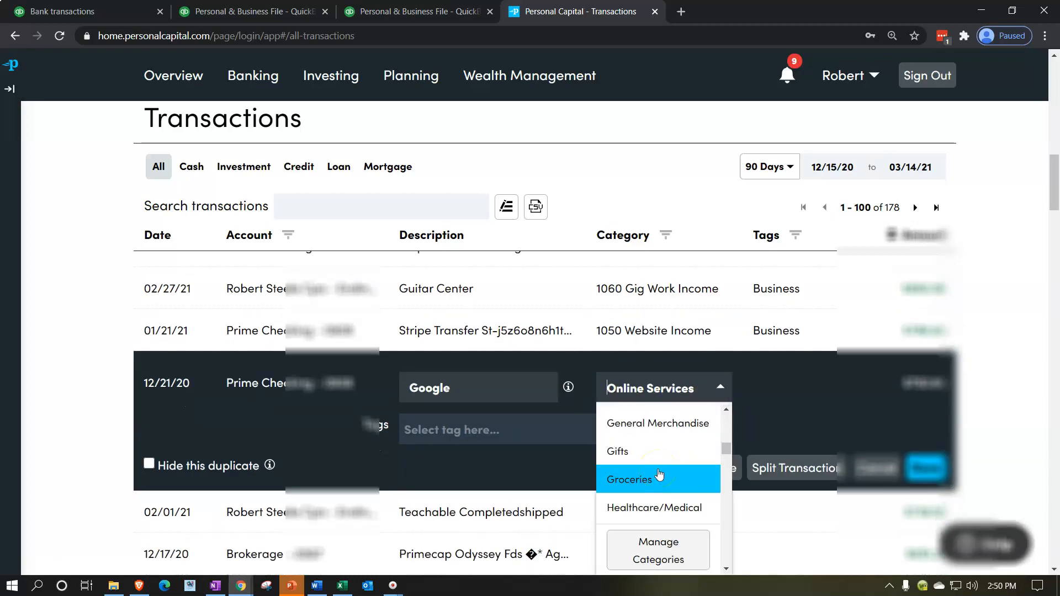
type("10")
scroll(658, 474, "up", 2)
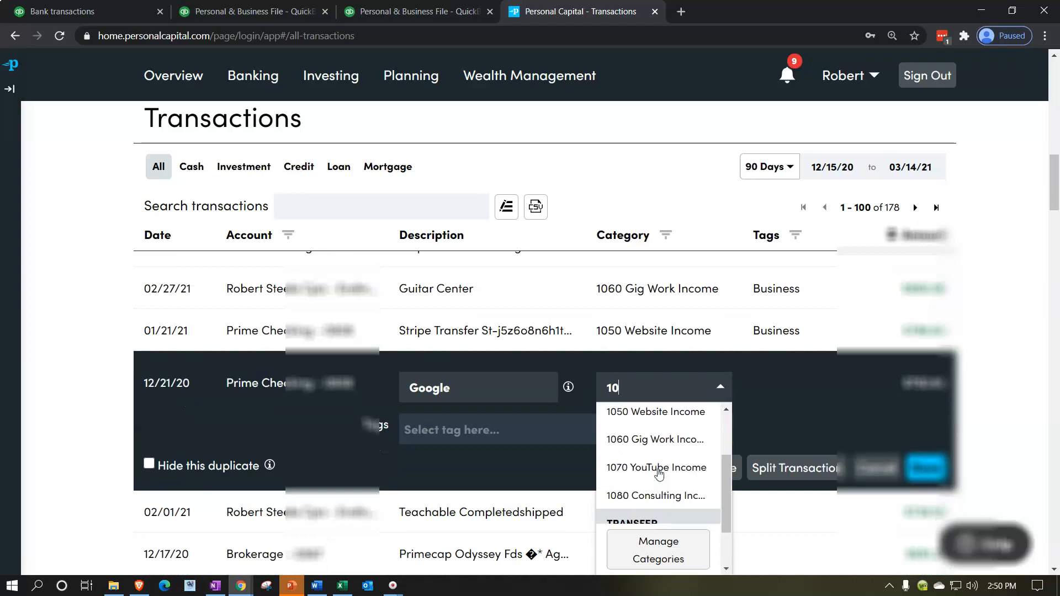
Categorize the 12/21/20 Google transaction as 1070 YouTube Income, tag it Business and save it.
left_click(659, 469)
left_click(580, 432)
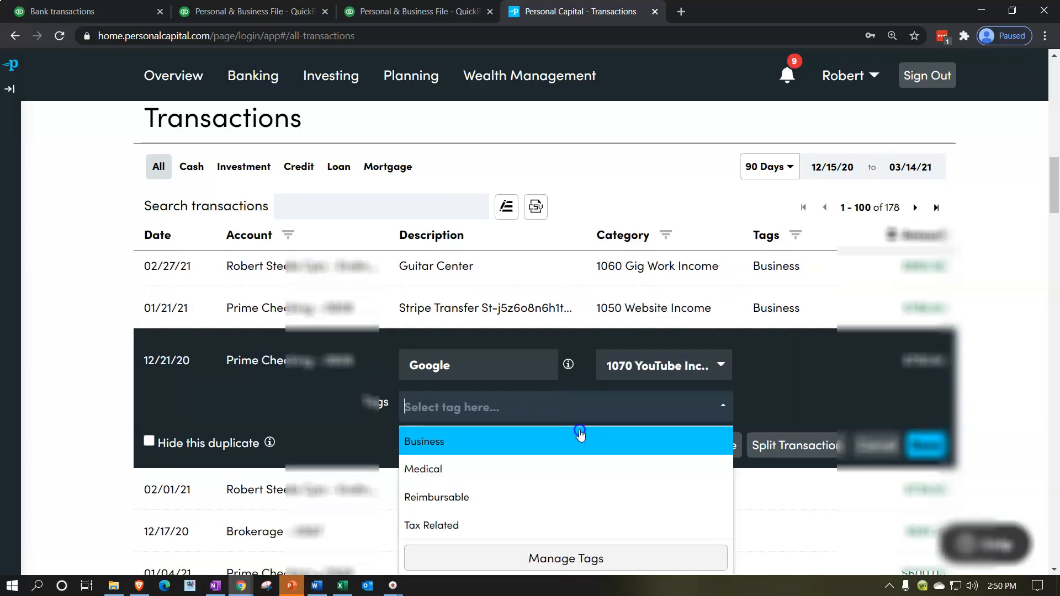
left_click(465, 442)
left_click(928, 445)
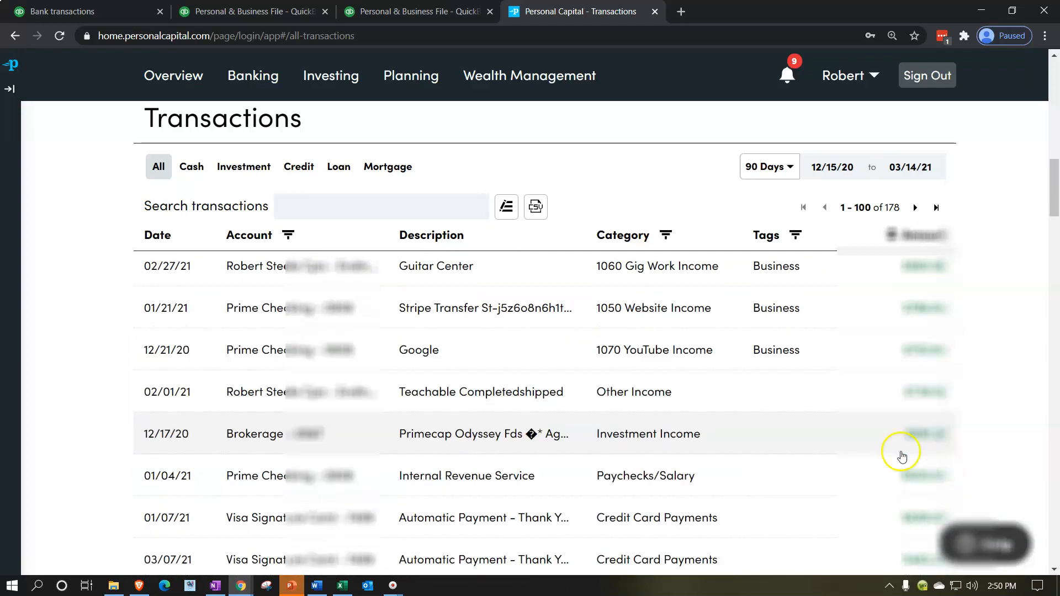
Recategorize the 02/01/21 Teachable transaction as 1060 Gig Work Income, tag it Business and save it.
left_click(758, 404)
left_click(720, 405)
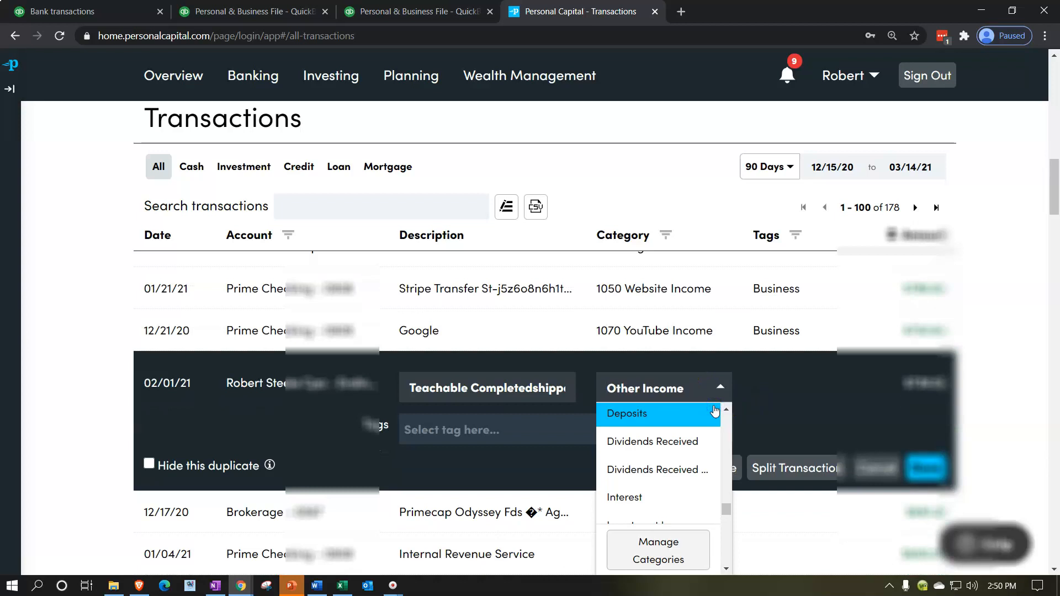
type("10")
scroll(635, 466, "up", 3)
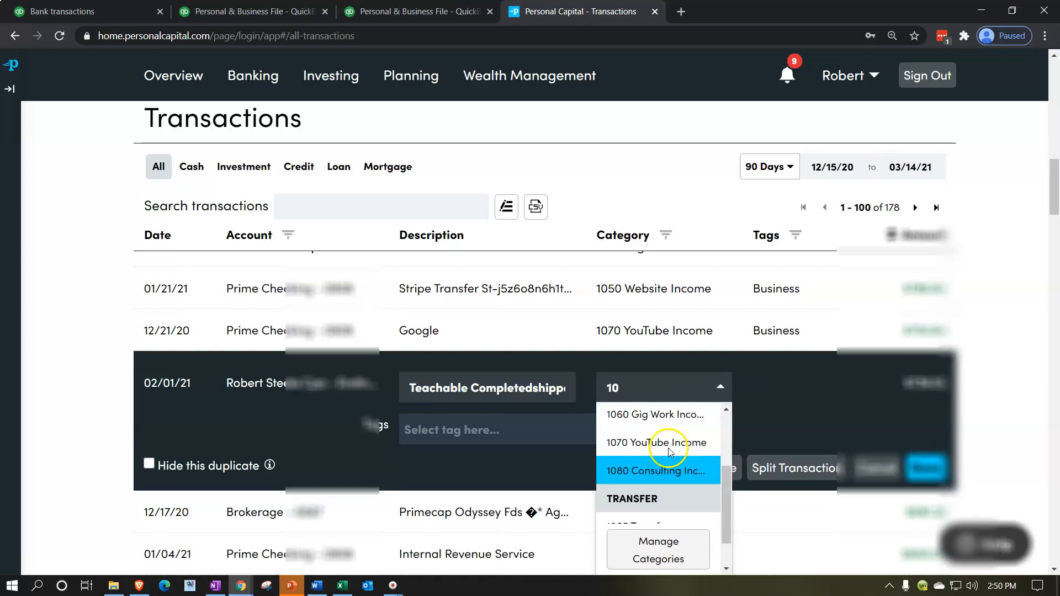
left_click(634, 440)
left_click(899, 466)
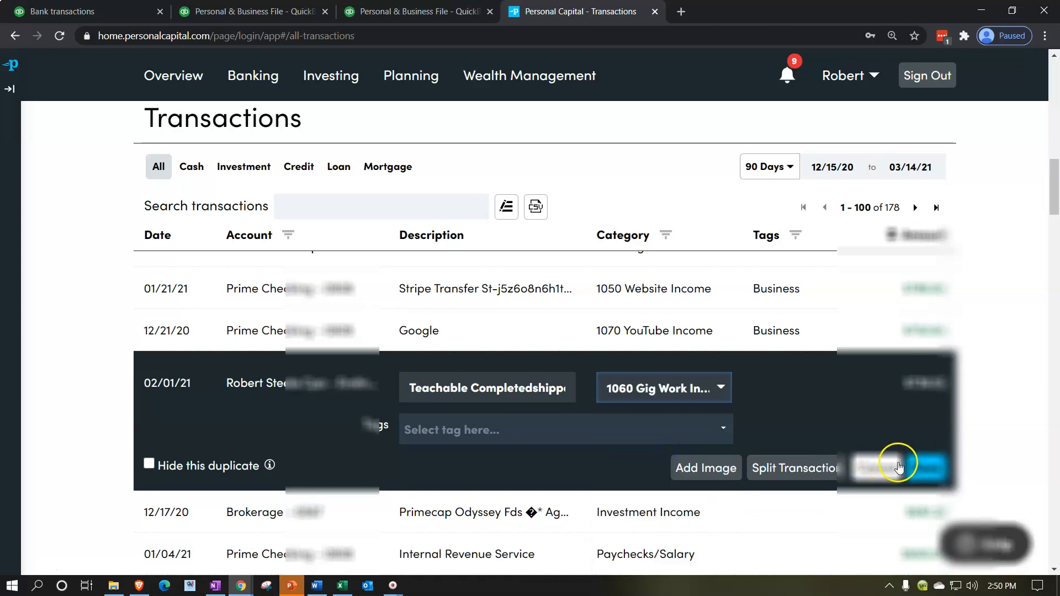
left_click(519, 436)
left_click(468, 440)
left_click(930, 444)
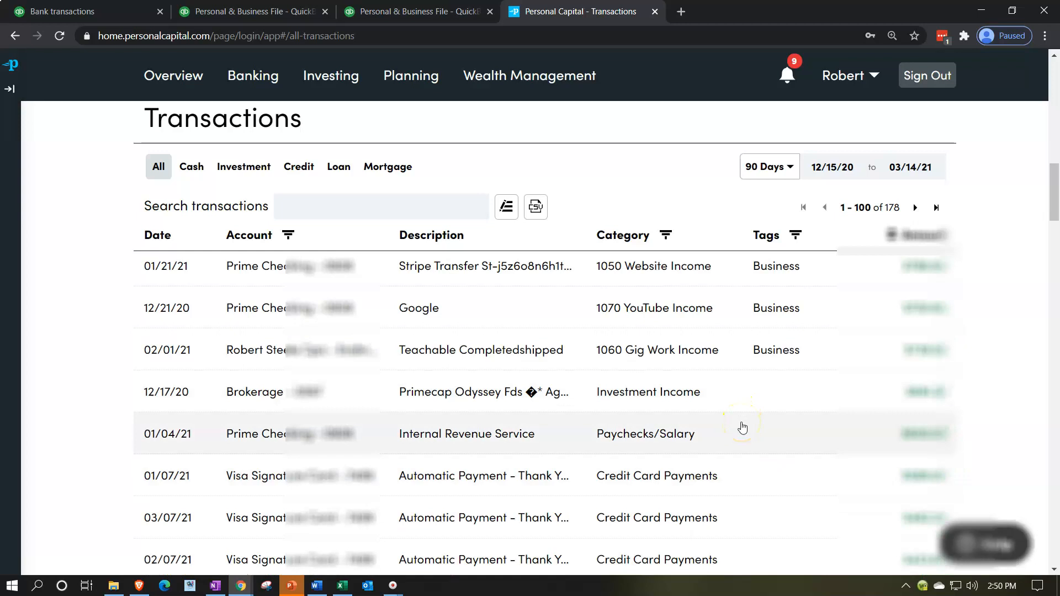
left_click(750, 431)
scroll(751, 434, "down", 1)
left_click(743, 364)
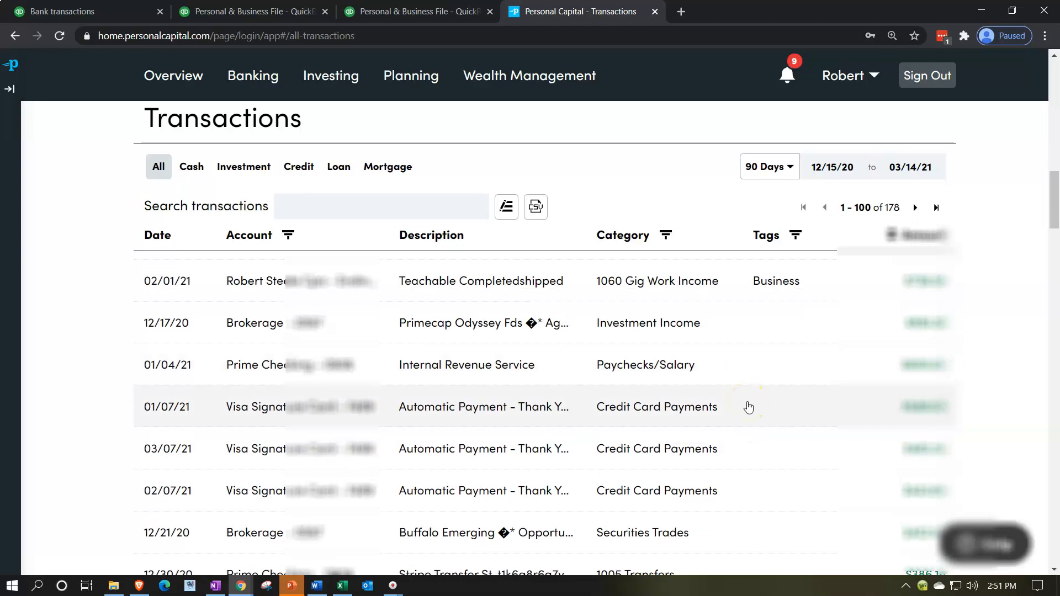
left_click(752, 378)
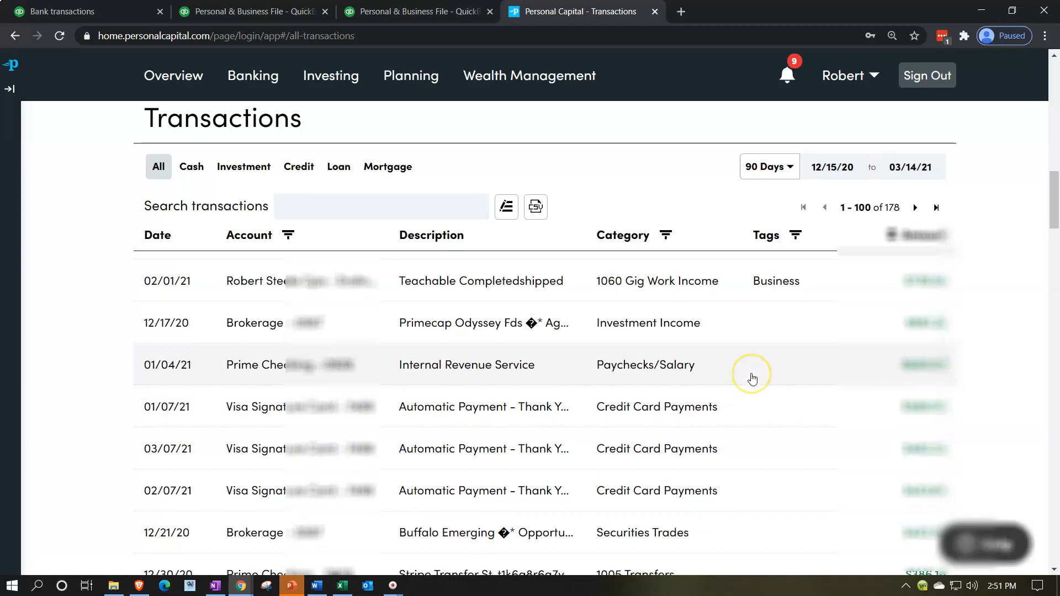
left_click(734, 374)
left_click(708, 379)
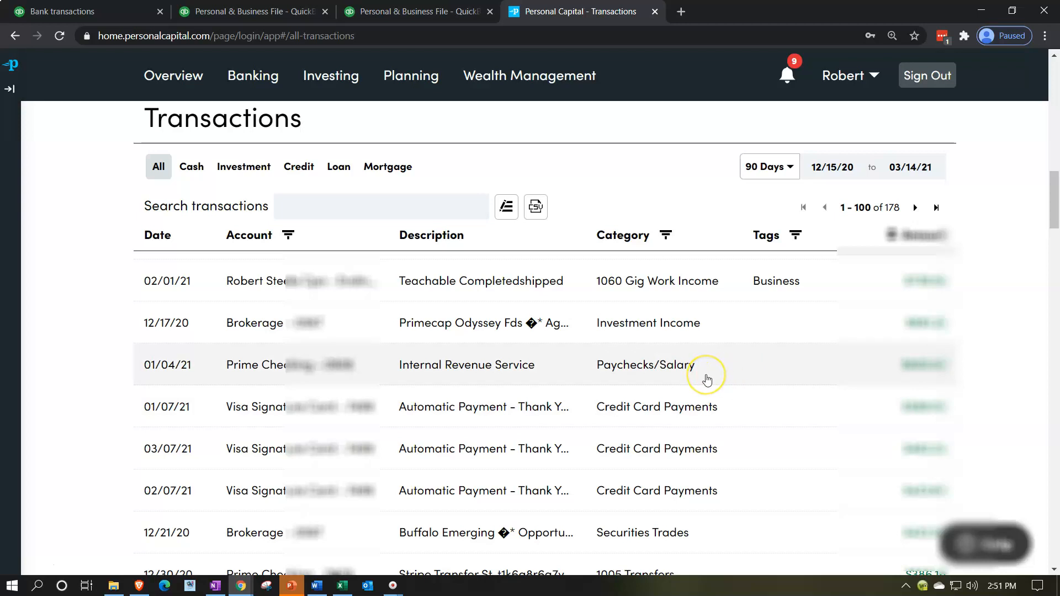
Open the 01/04/21 Internal Revenue Service transaction and create a new tag named Personal from its tag management.
left_click(706, 378)
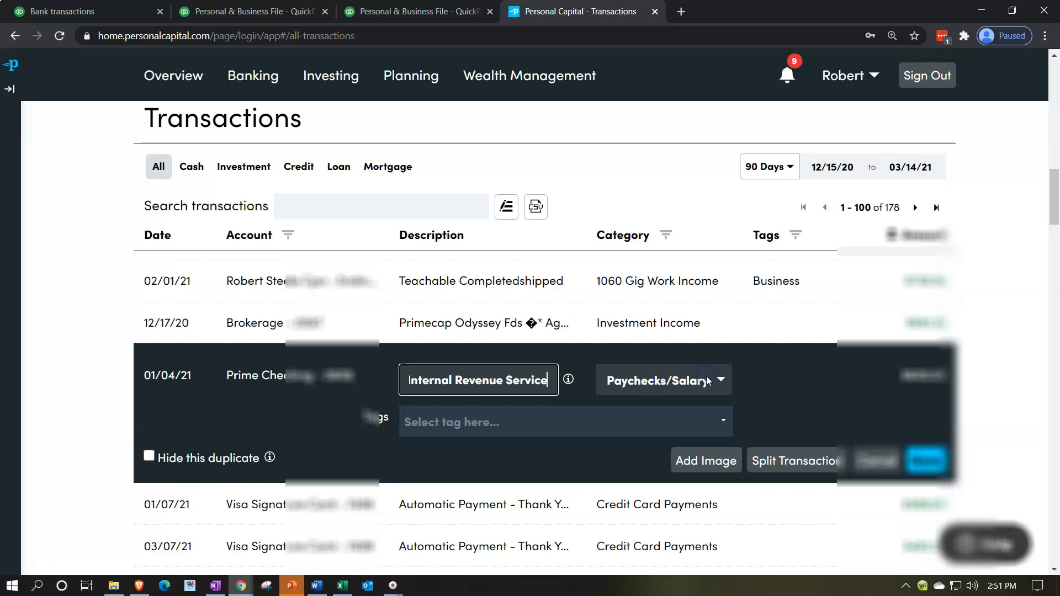
left_click(722, 422)
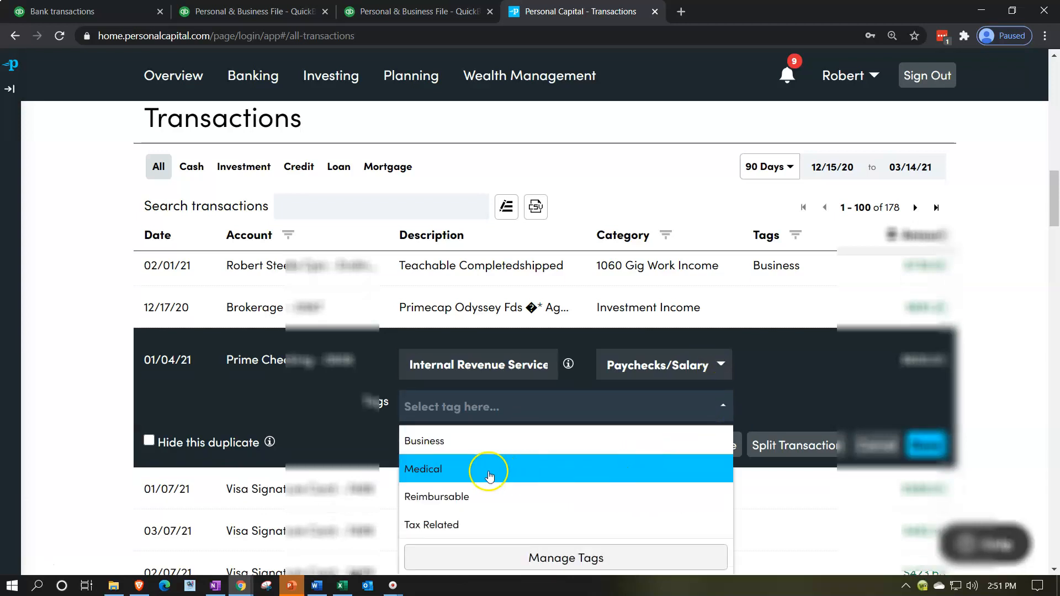
left_click(495, 558)
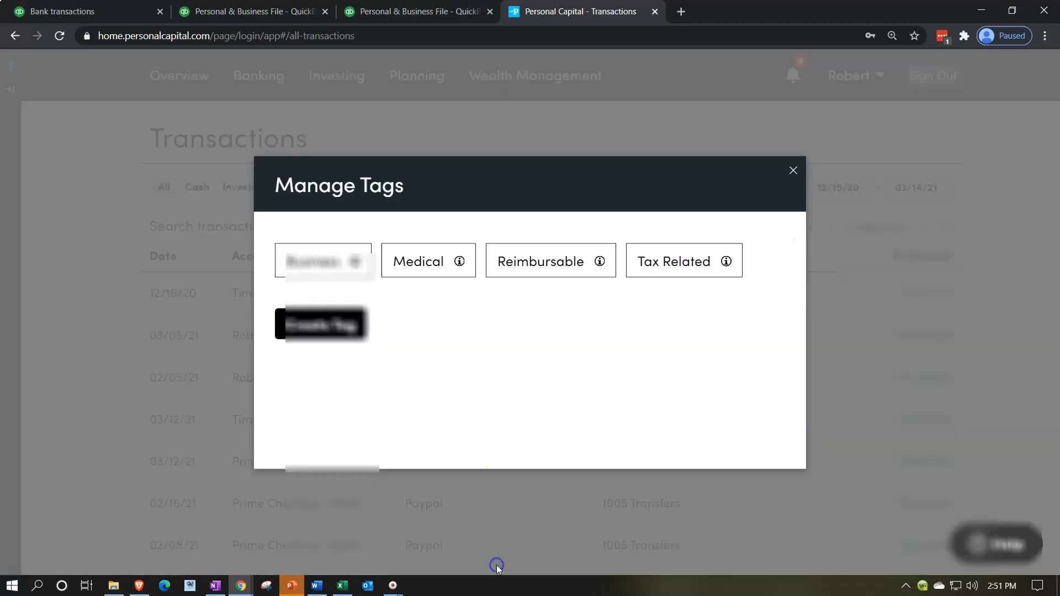
left_click(335, 330)
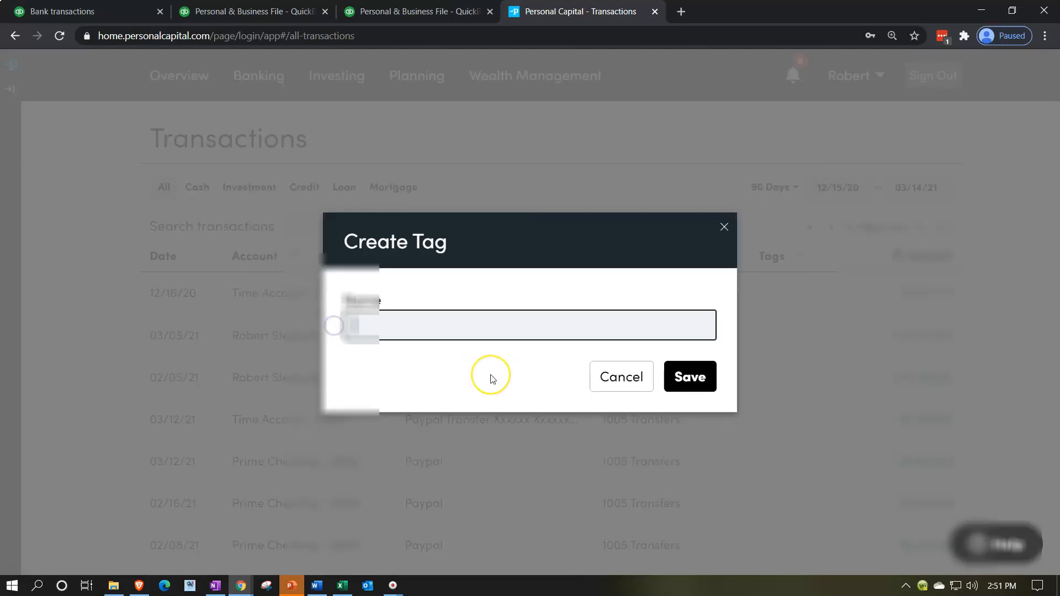
type("Personal")
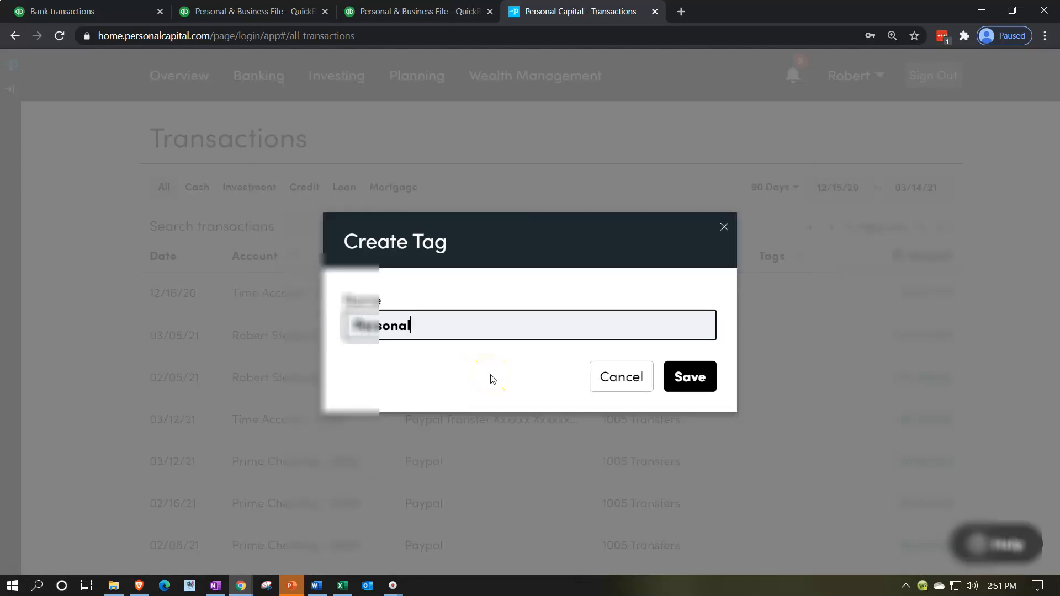
left_click(689, 375)
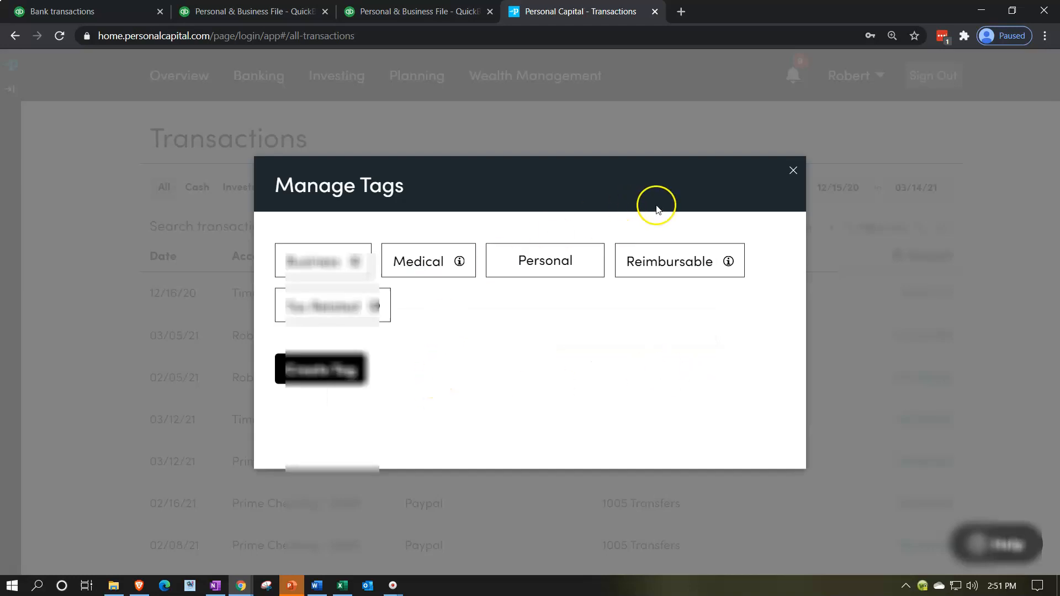
left_click(791, 173)
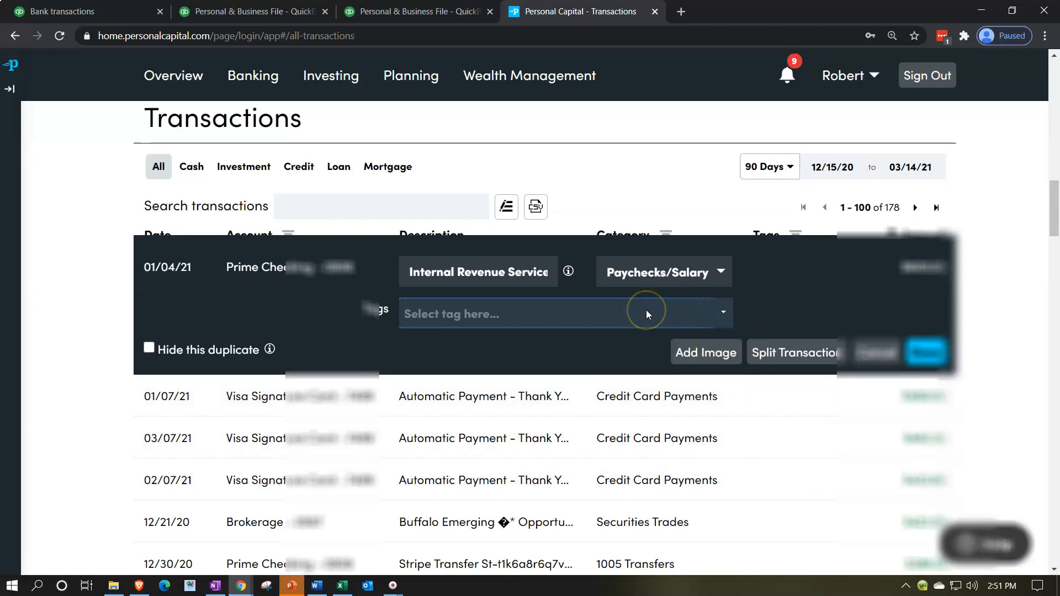
Tag the 01/04/21 Internal Revenue Service transaction as Personal and save it.
type("pe")
left_click(552, 342)
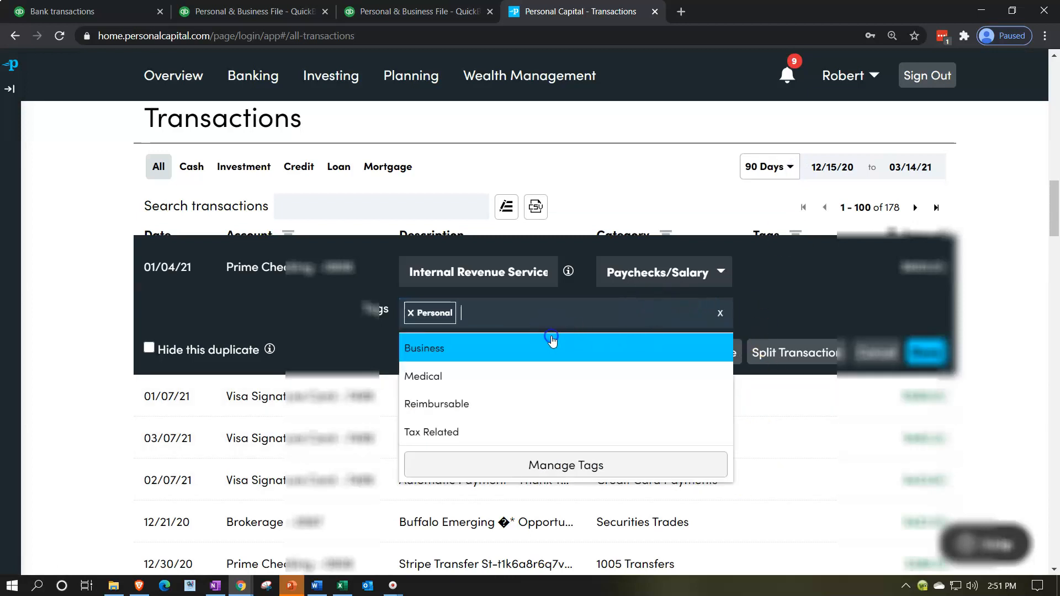
left_click(927, 351)
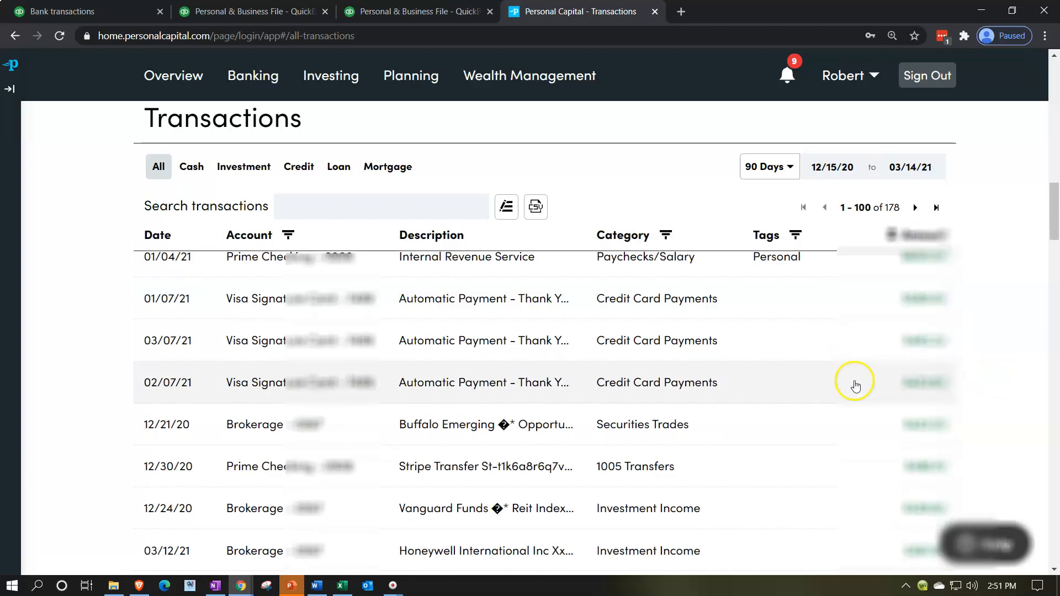
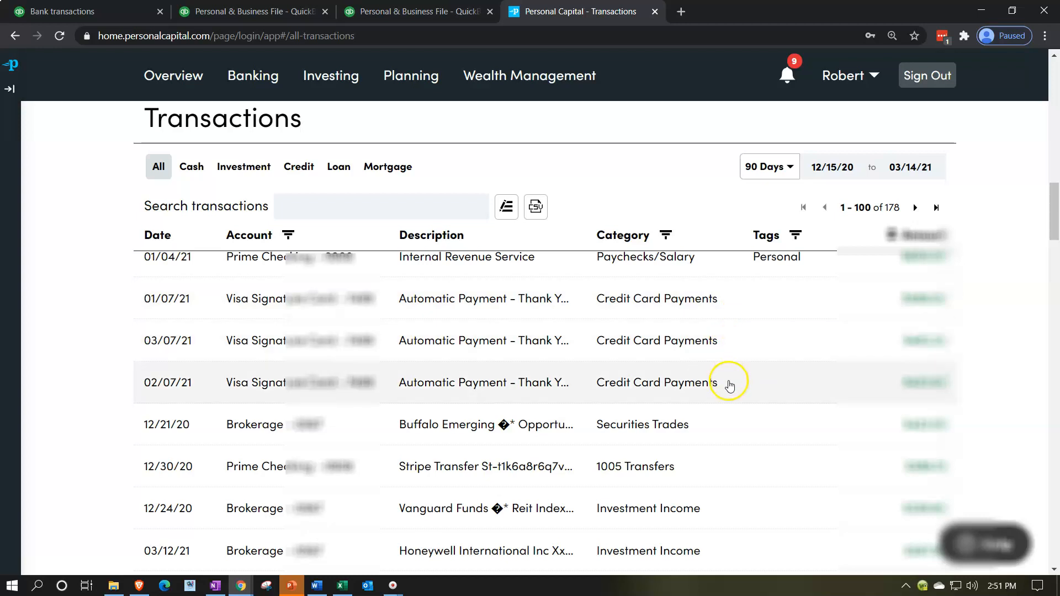
Recategorize the 12/30/20 Stripe transfer as 1050 Website Income, tag it Business and save it.
scroll(728, 375, "down", 1)
scroll(726, 363, "down", 1)
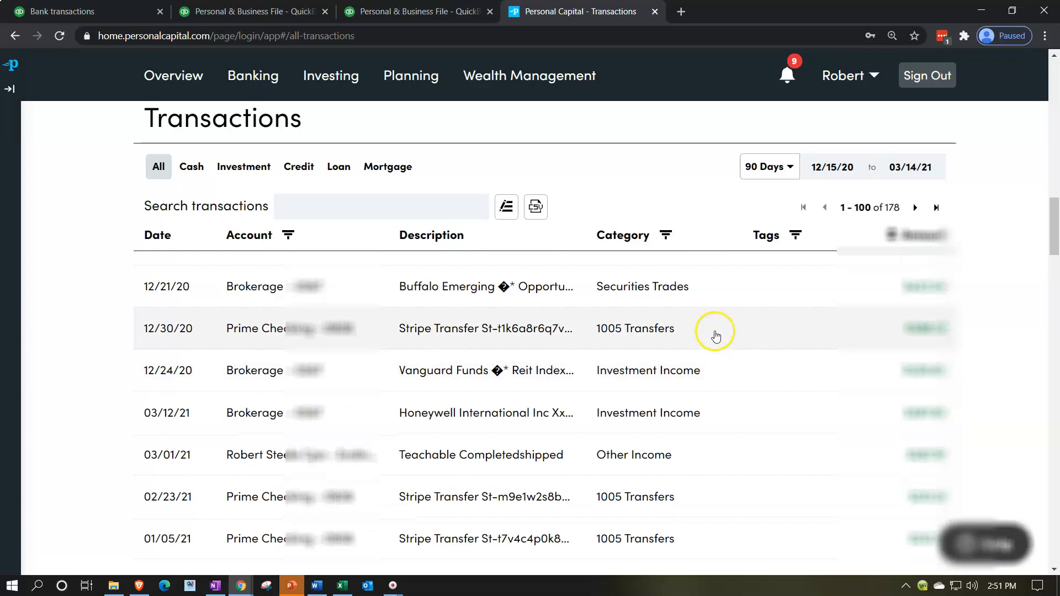
left_click(716, 336)
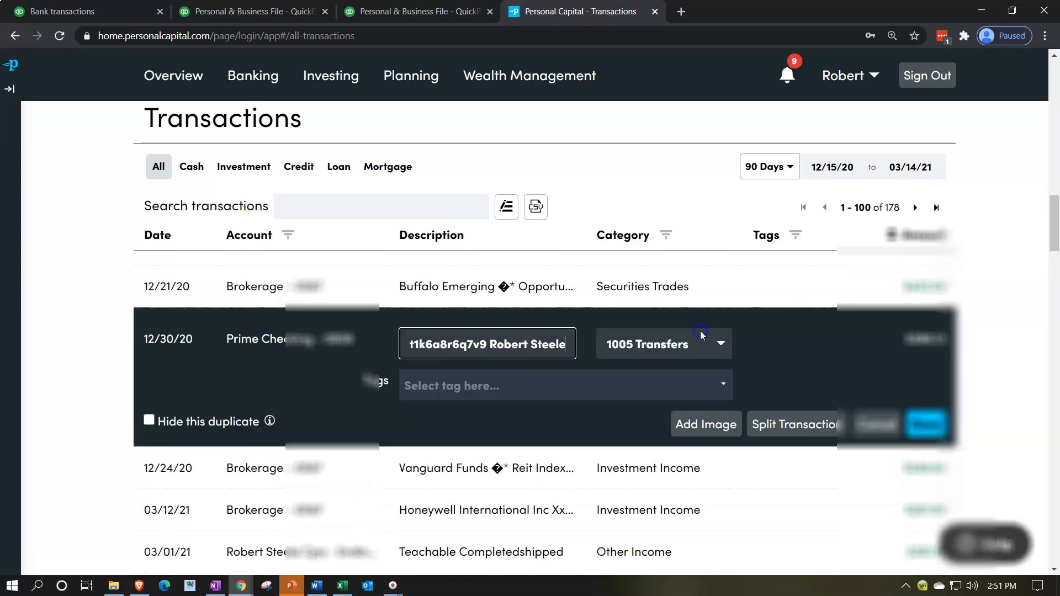
left_click(721, 345)
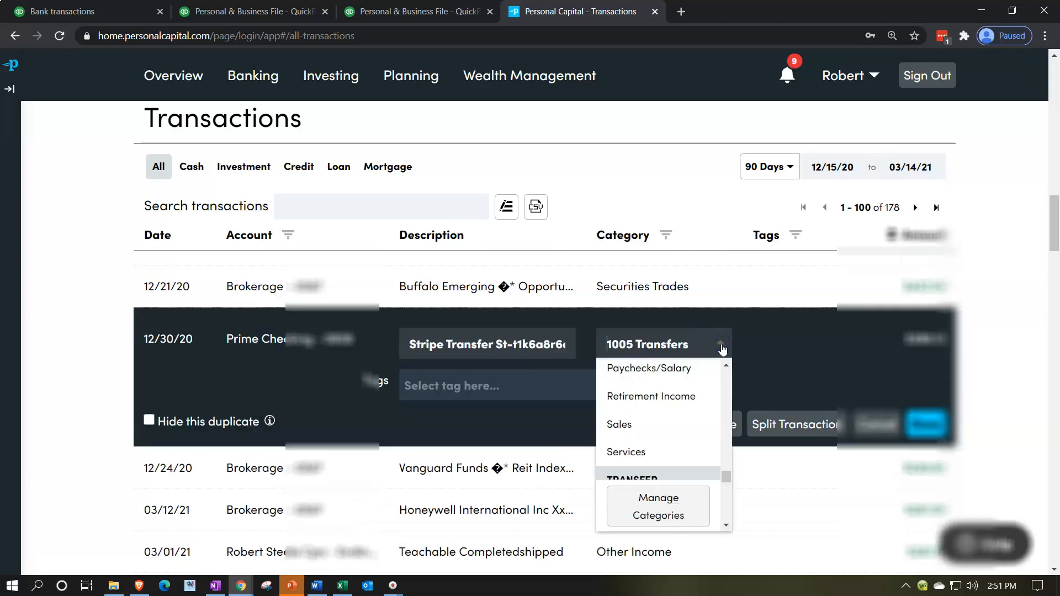
type("10")
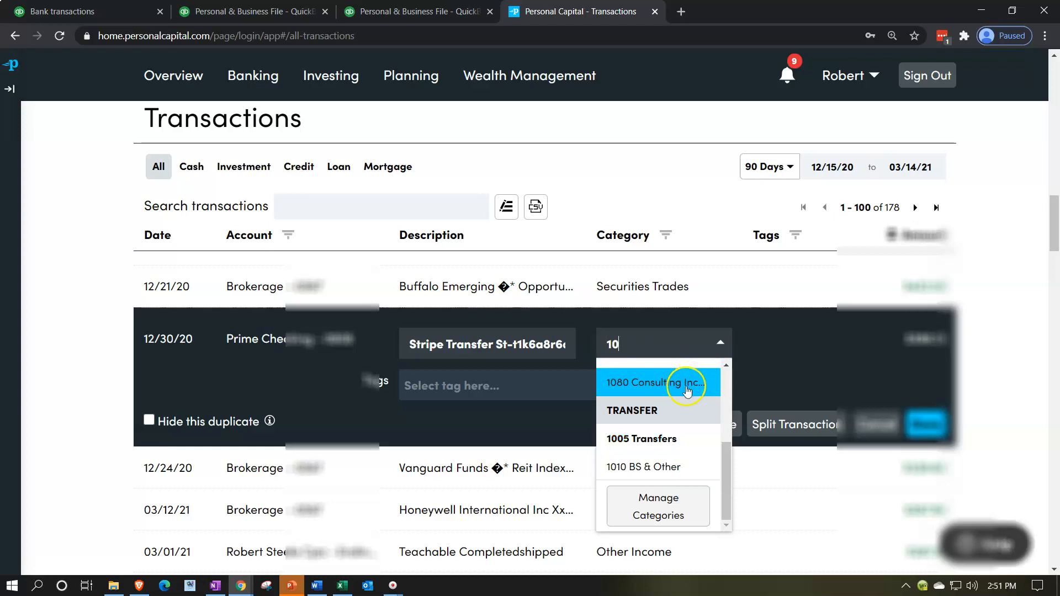
scroll(663, 381, "up", 2)
left_click(661, 439)
left_click(575, 385)
left_click(480, 421)
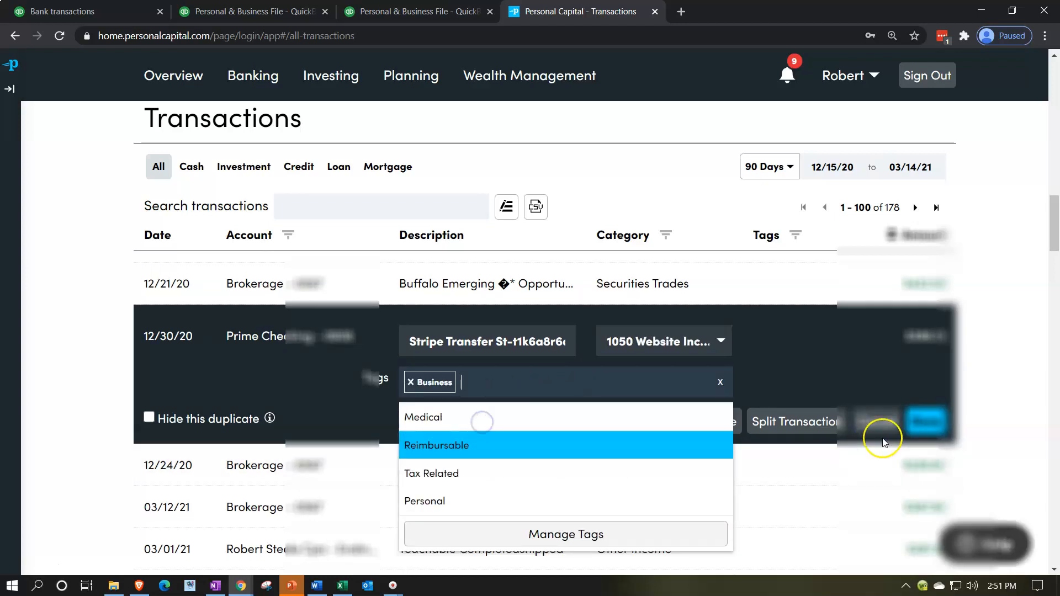
left_click(925, 422)
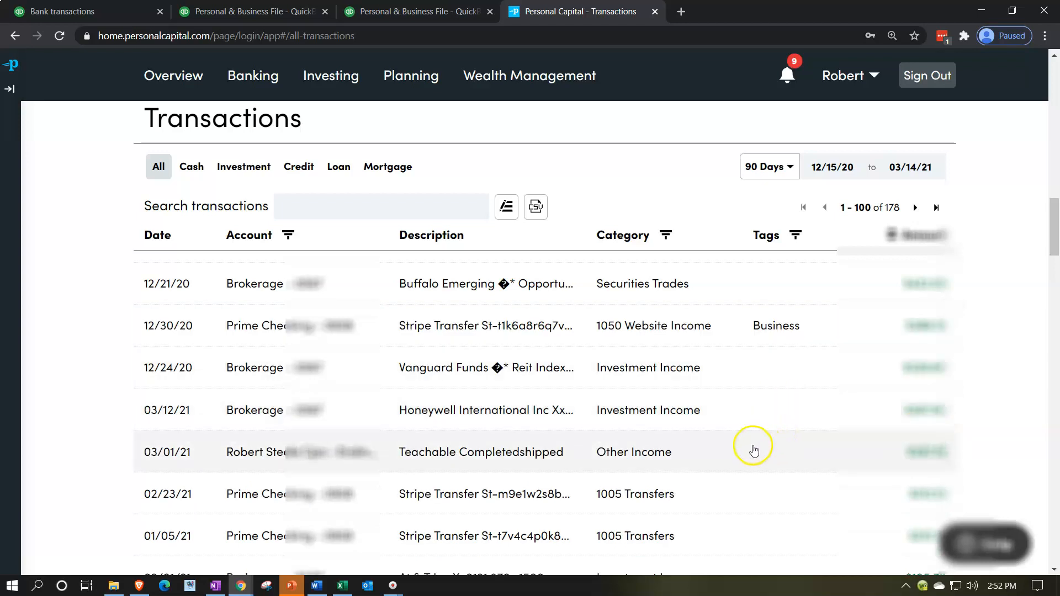
Recategorize the 03/01/21 Teachable transaction as 1060 Gig Work Income, tag it Business and save it.
left_click(732, 450)
left_click(695, 466)
type("gi")
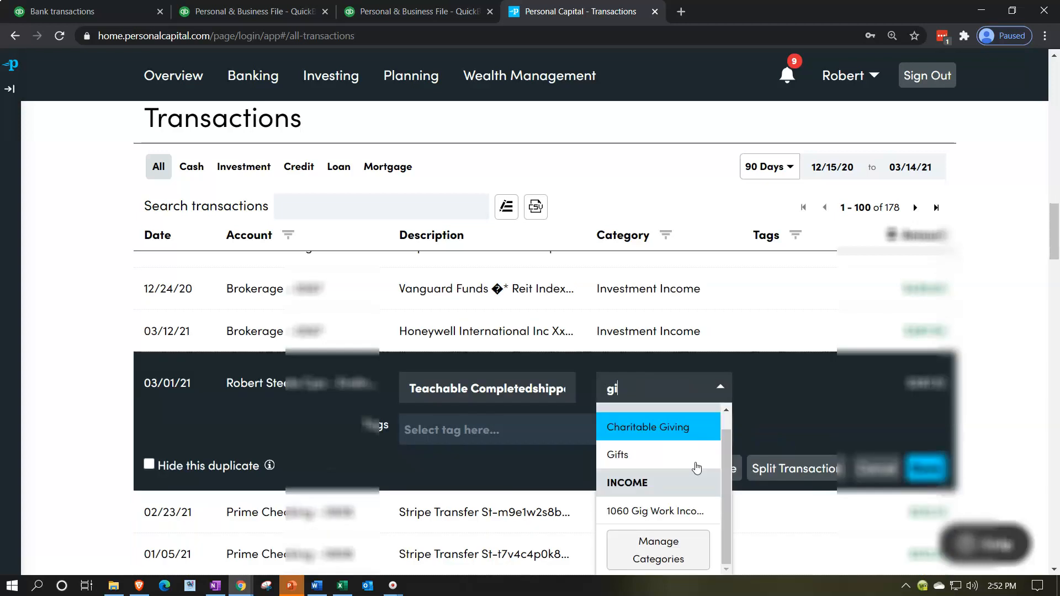
key("BackSpace")
key("BackSpace")
type("10")
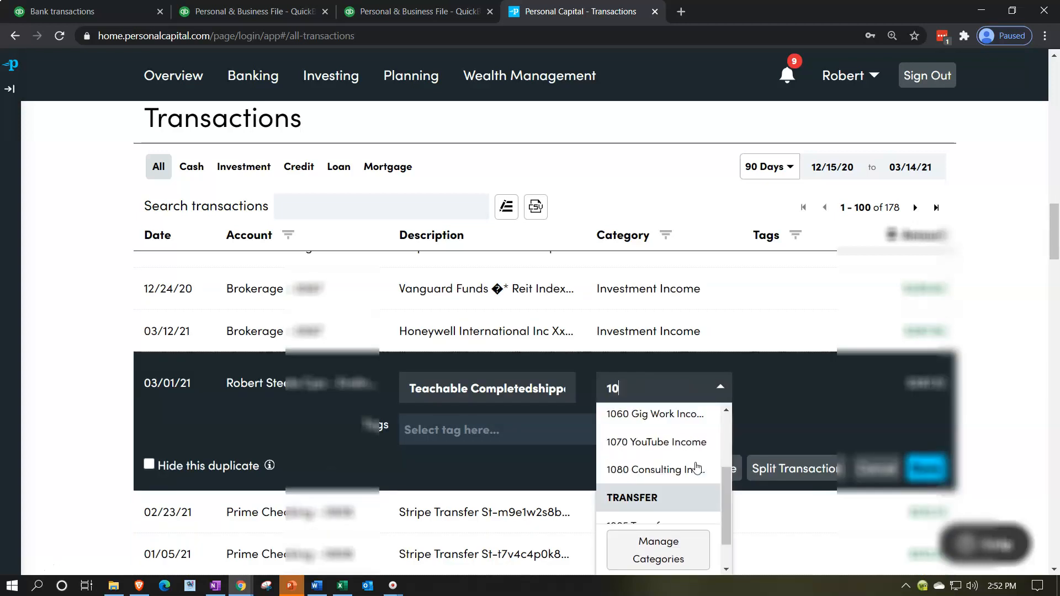
left_click(677, 417)
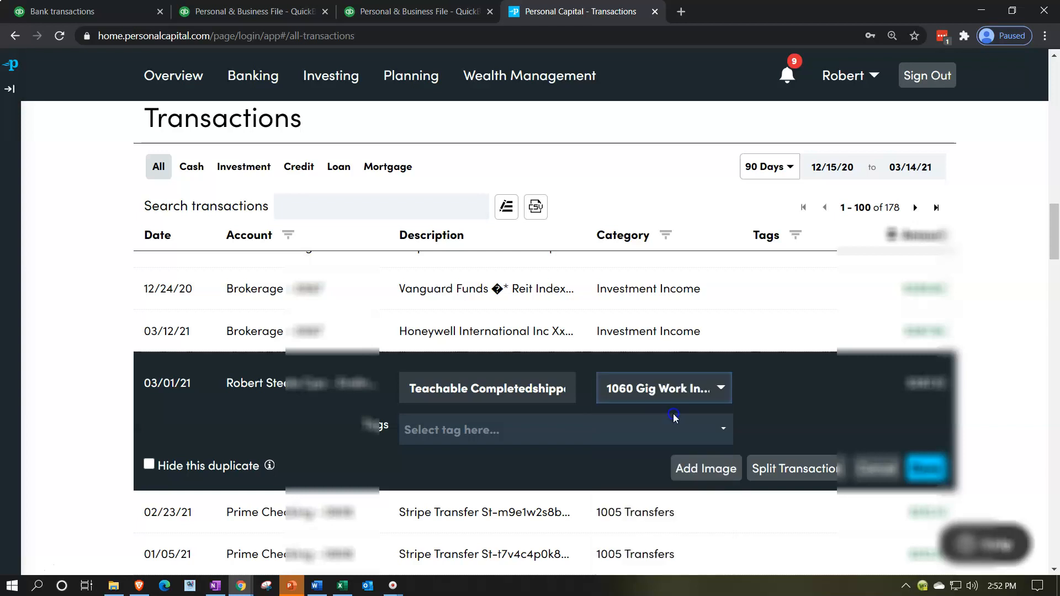
left_click(643, 430)
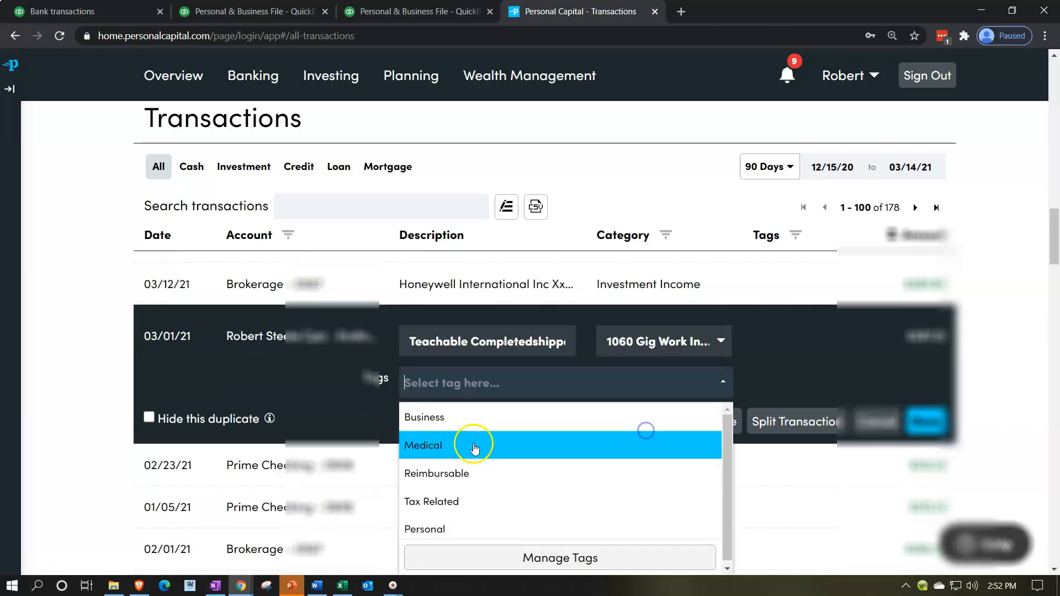
left_click(464, 413)
left_click(934, 417)
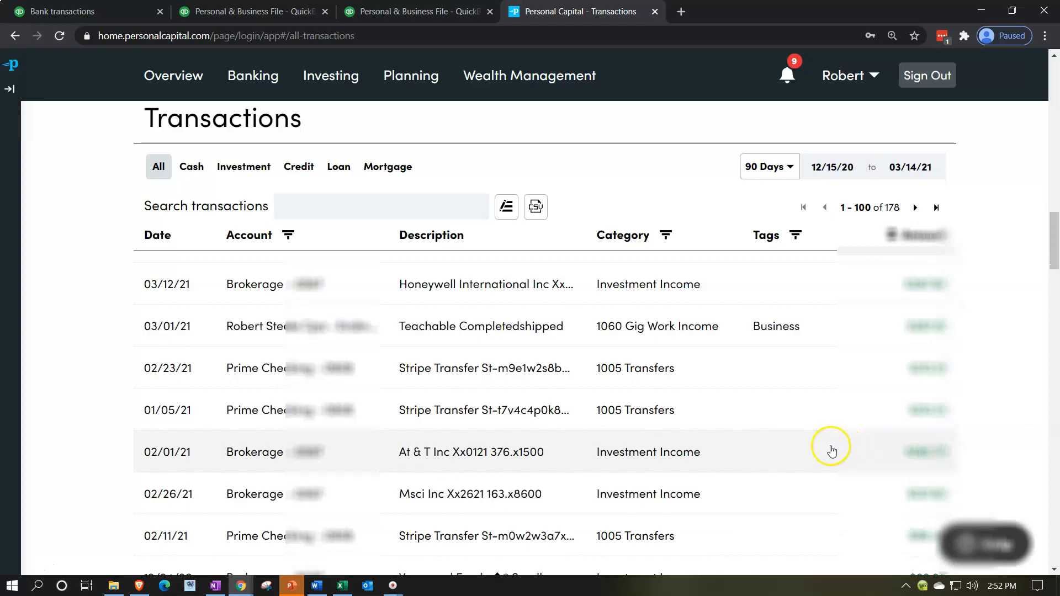
Recategorize the 02/23/21 Stripe transfer as 1050 Website Income, tag it Business and save it.
scroll(776, 383, "down", 1)
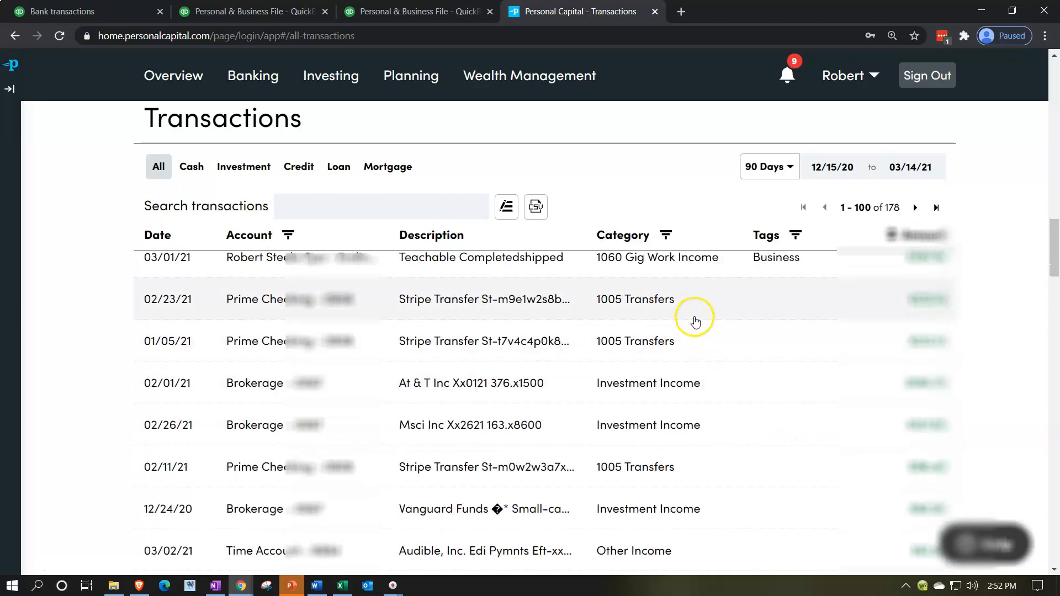
left_click(694, 312)
left_click(675, 316)
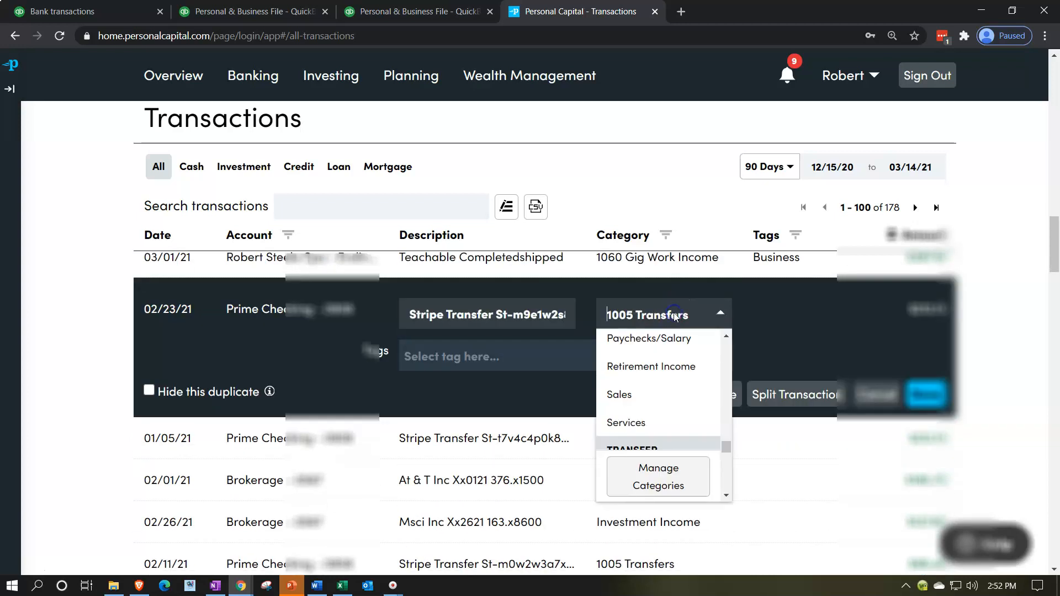
left_click(672, 306)
left_click(672, 300)
left_click(679, 314)
type("10")
scroll(687, 376, "up", 3)
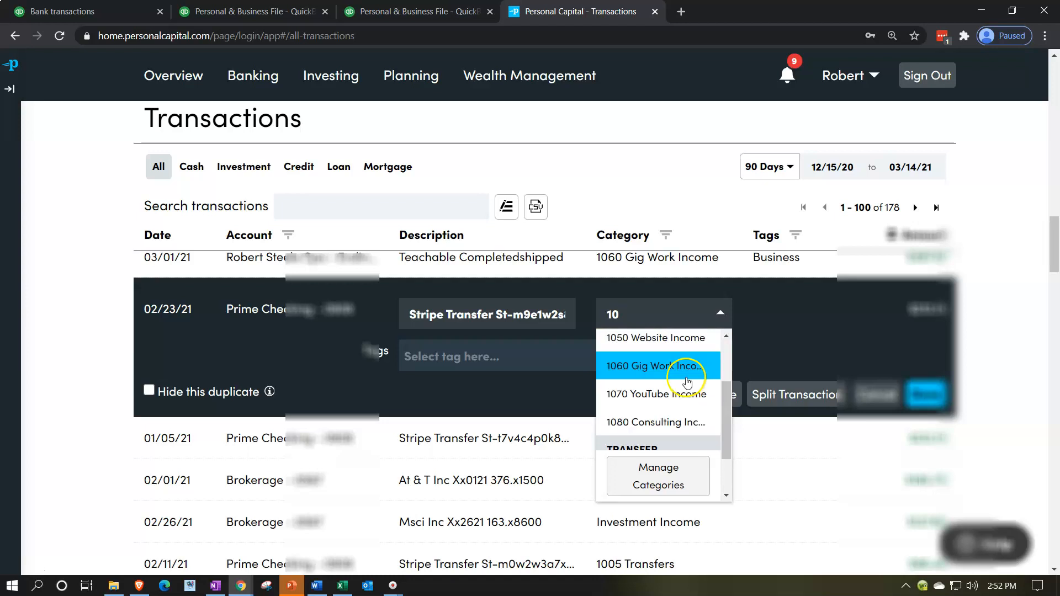
left_click(646, 340)
left_click(565, 367)
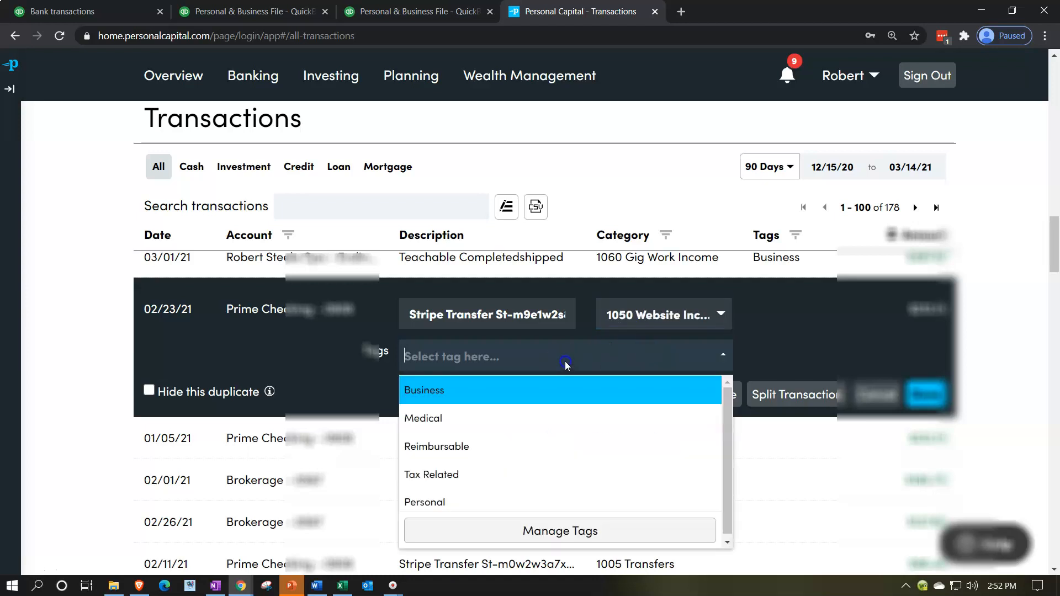
left_click(532, 393)
left_click(924, 394)
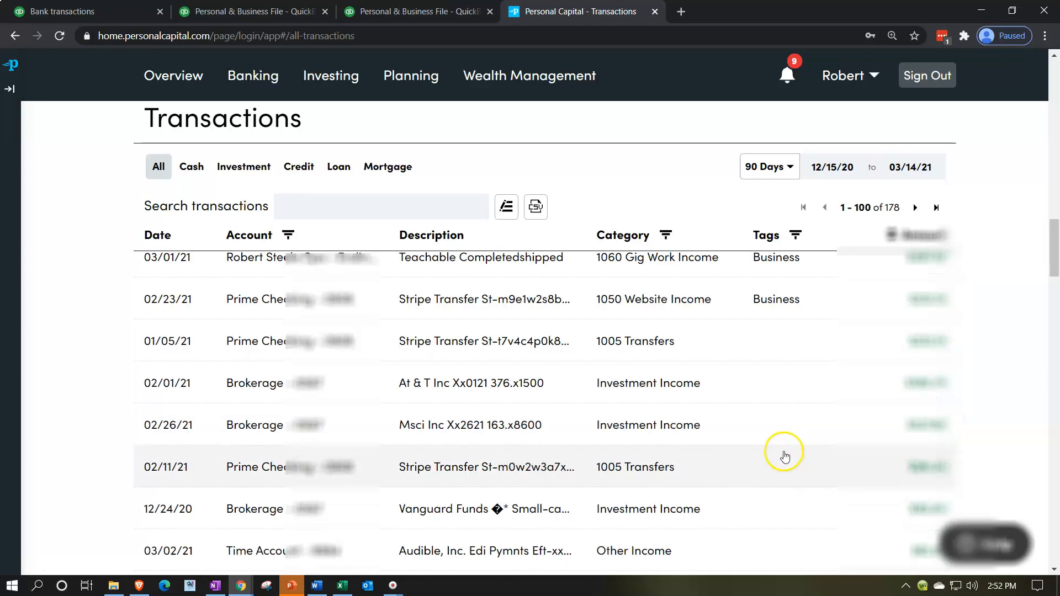
Recategorize the 01/05/21 Stripe transfer as 1050 Website Income, tag it Business and save it.
left_click(725, 344)
left_click(694, 360)
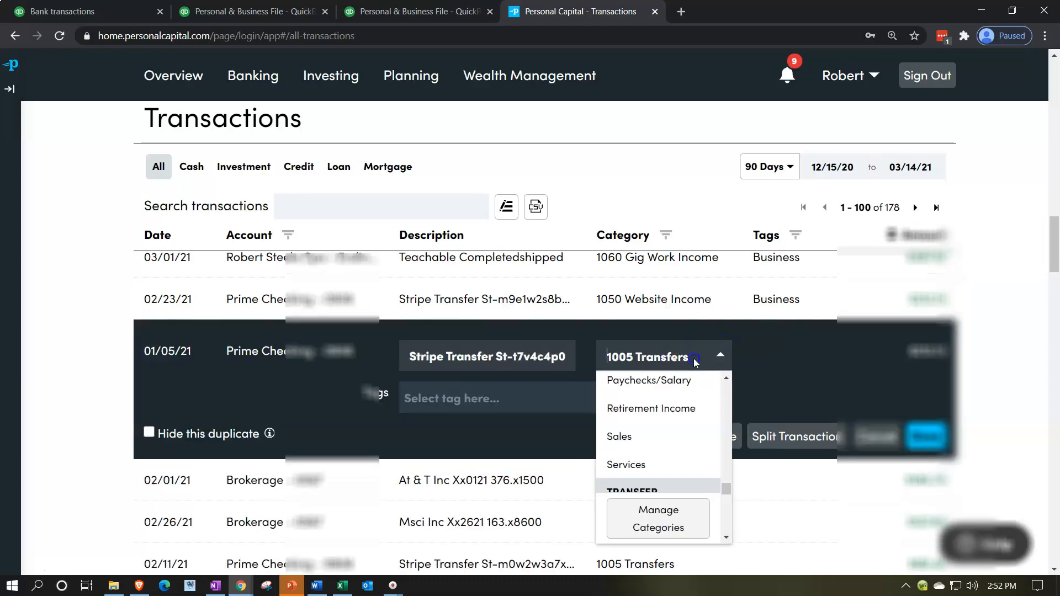
type("10")
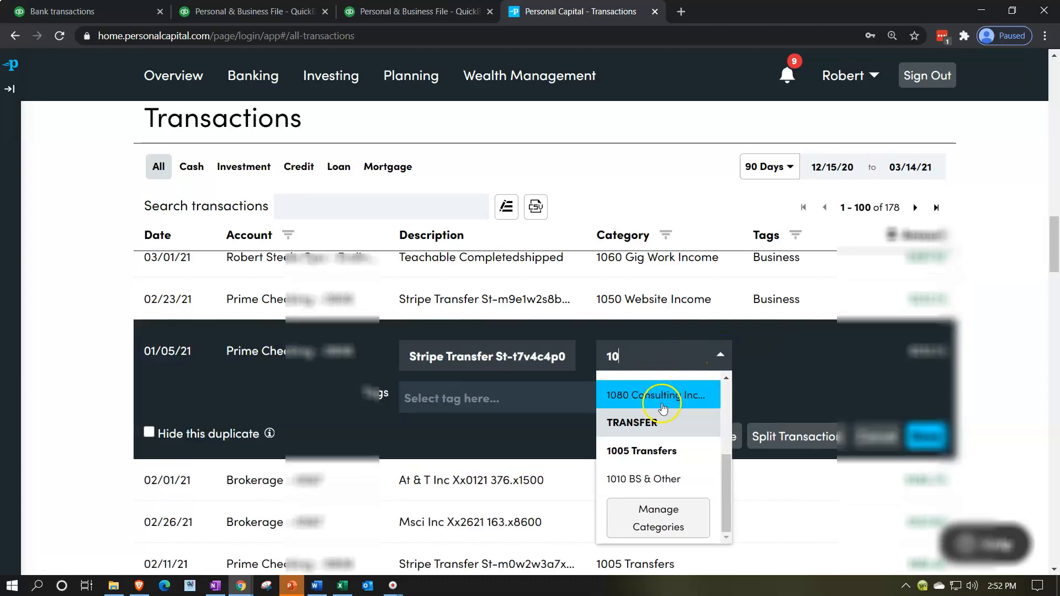
scroll(662, 418, "up", 2)
left_click(657, 380)
left_click(627, 398)
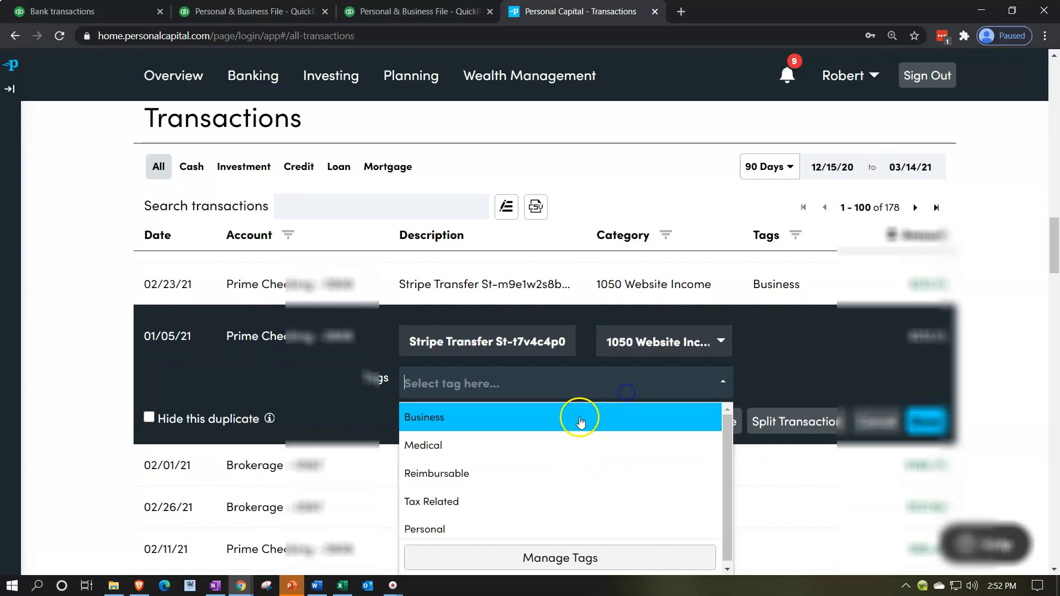
left_click(579, 418)
left_click(924, 423)
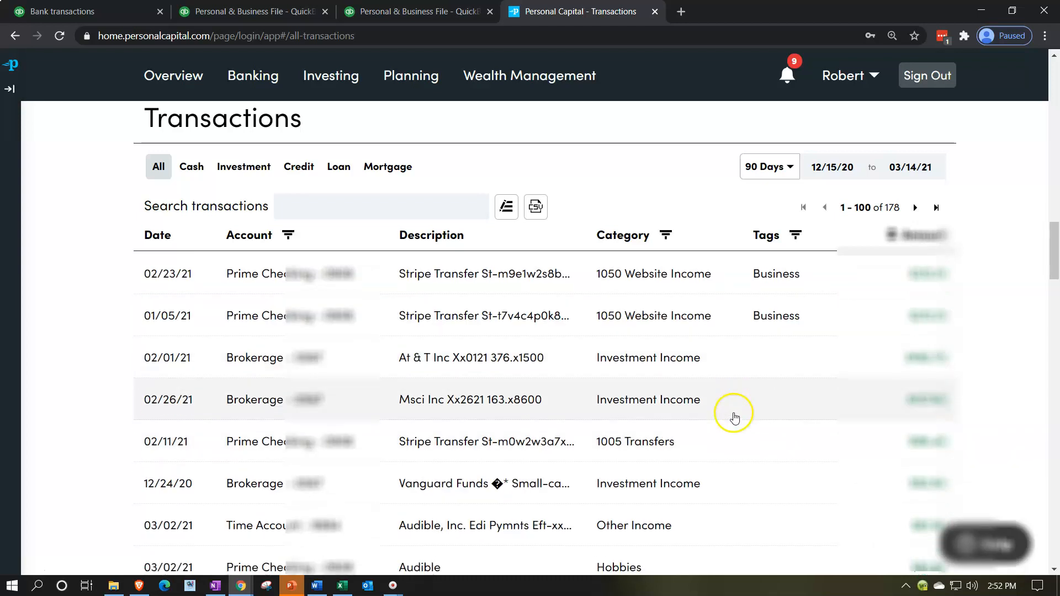
Create a new income category named 1090 Audible while editing the 03/02/21 Audible, Inc. transaction.
scroll(733, 412, "down", 1)
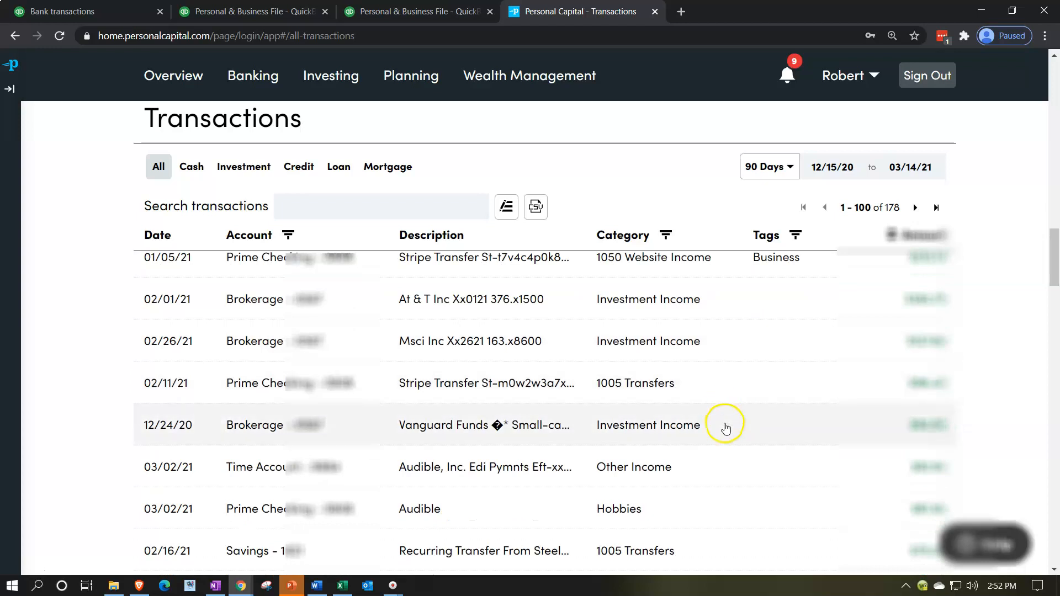
scroll(728, 409, "down", 2)
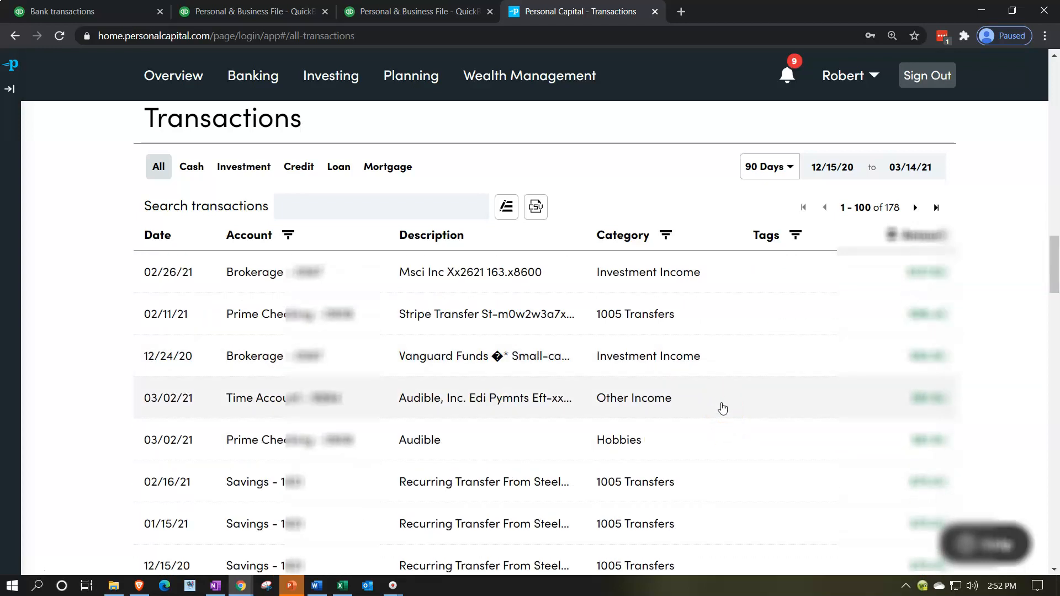
left_click(722, 409)
left_click(694, 413)
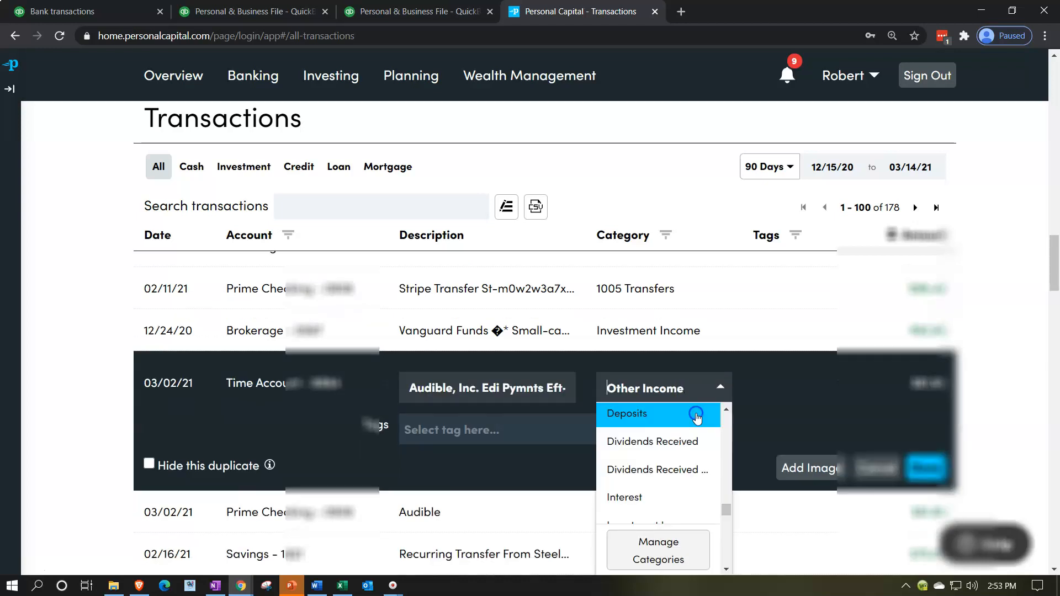
left_click(642, 547)
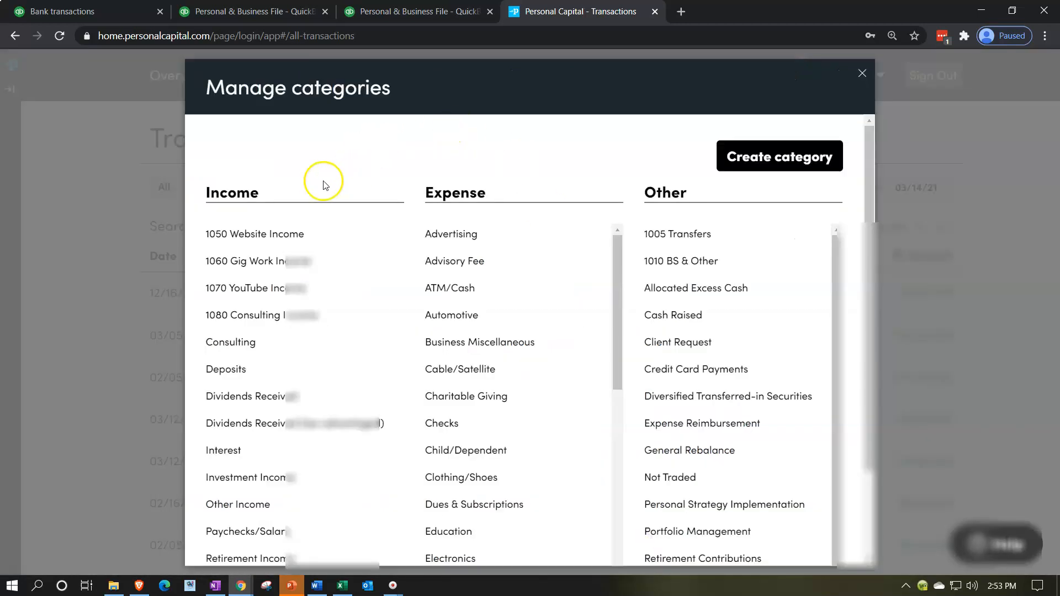
left_click(737, 163)
left_click(468, 275)
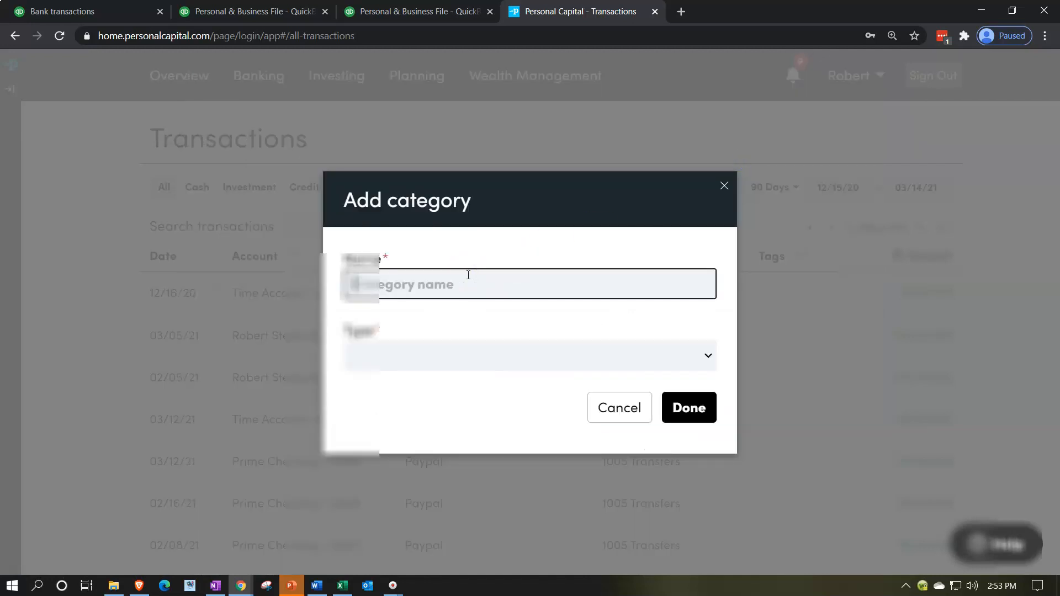
type("40")
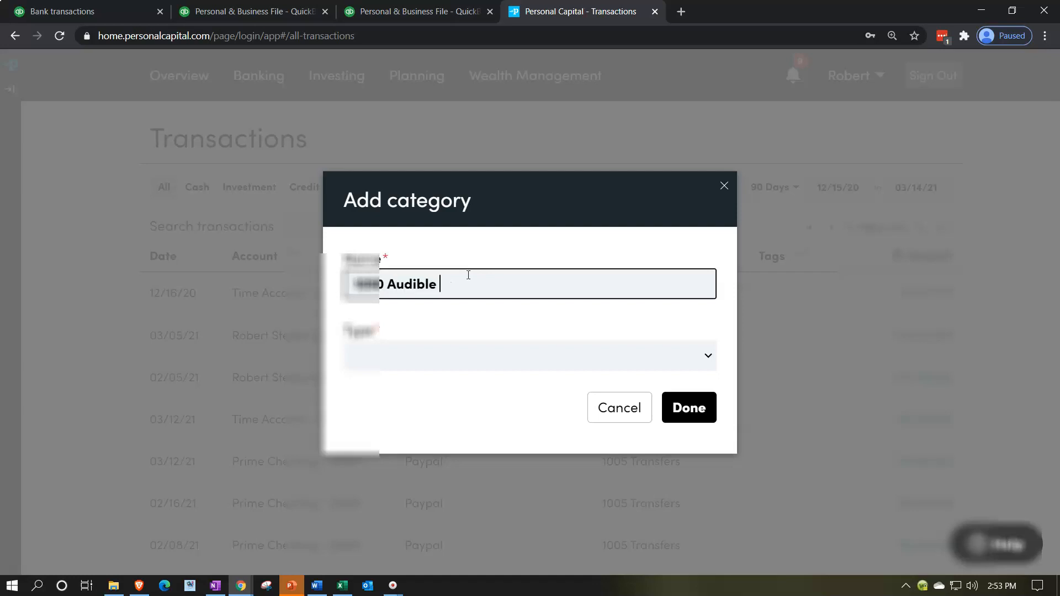
left_click(473, 351)
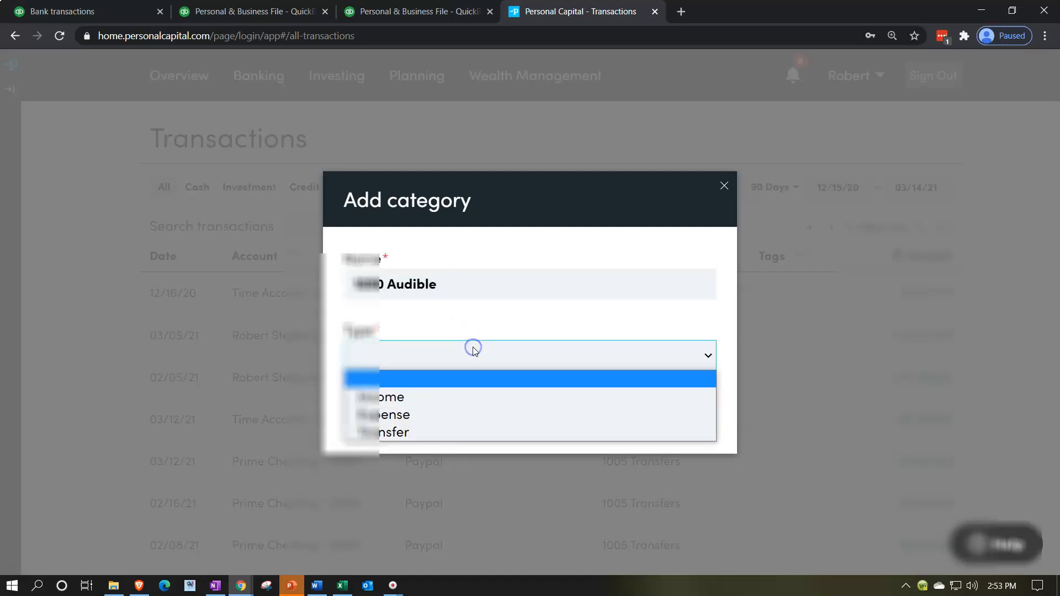
left_click(403, 390)
left_click(688, 409)
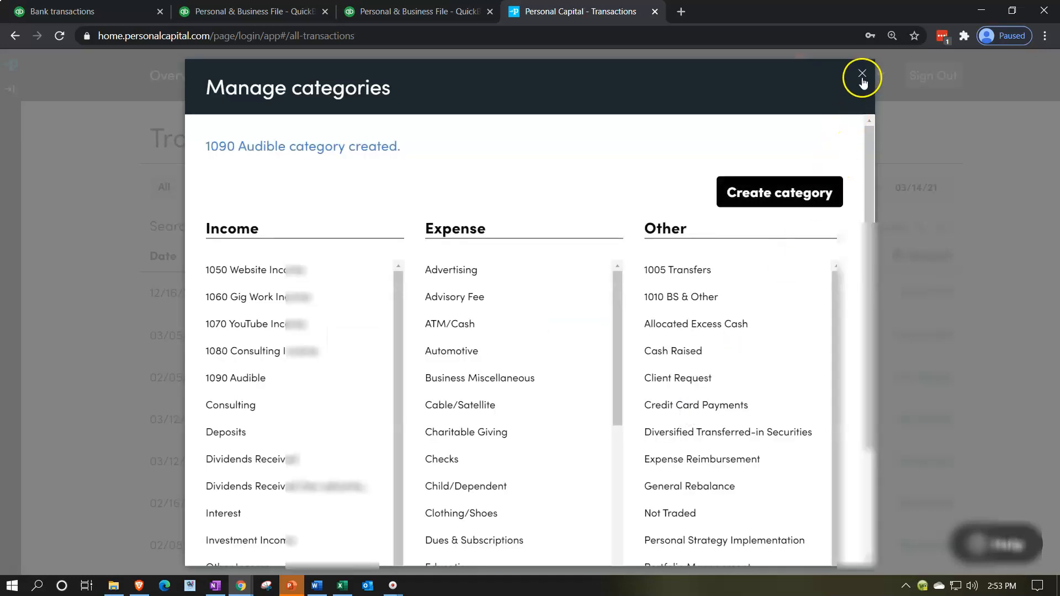
left_click(865, 73)
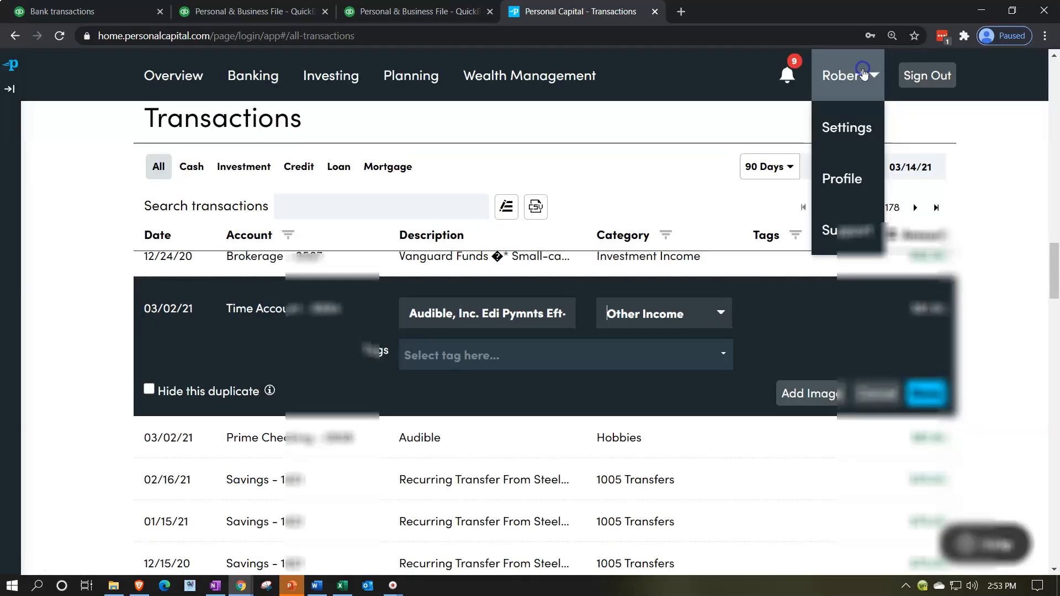
Recategorize the 03/02/21 Audible, Inc. transaction in the Time Account as 1090 Audible, tag it Business and save it.
left_click(711, 318)
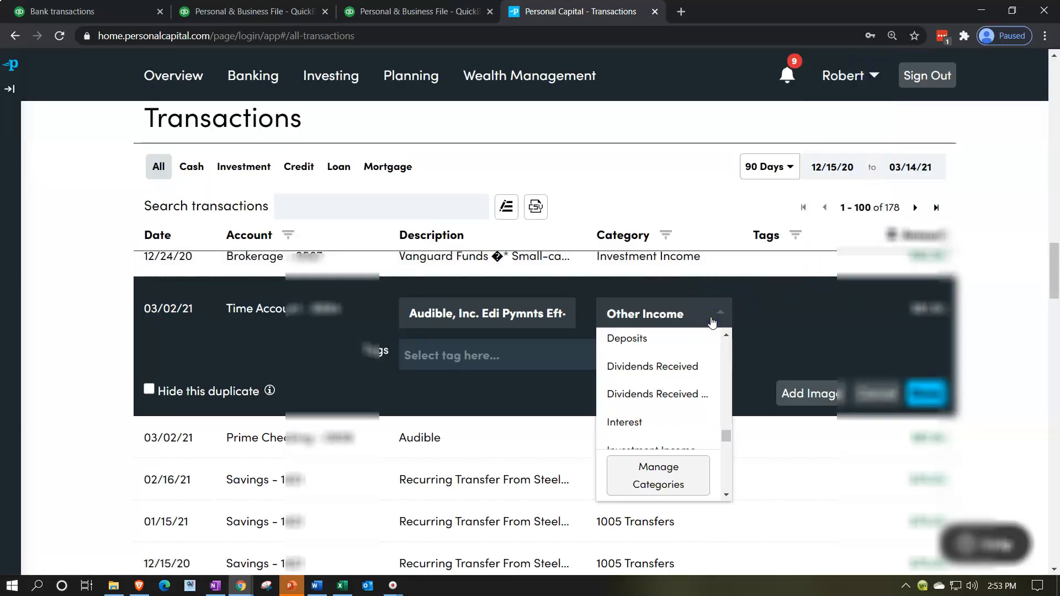
type("1090 Audible")
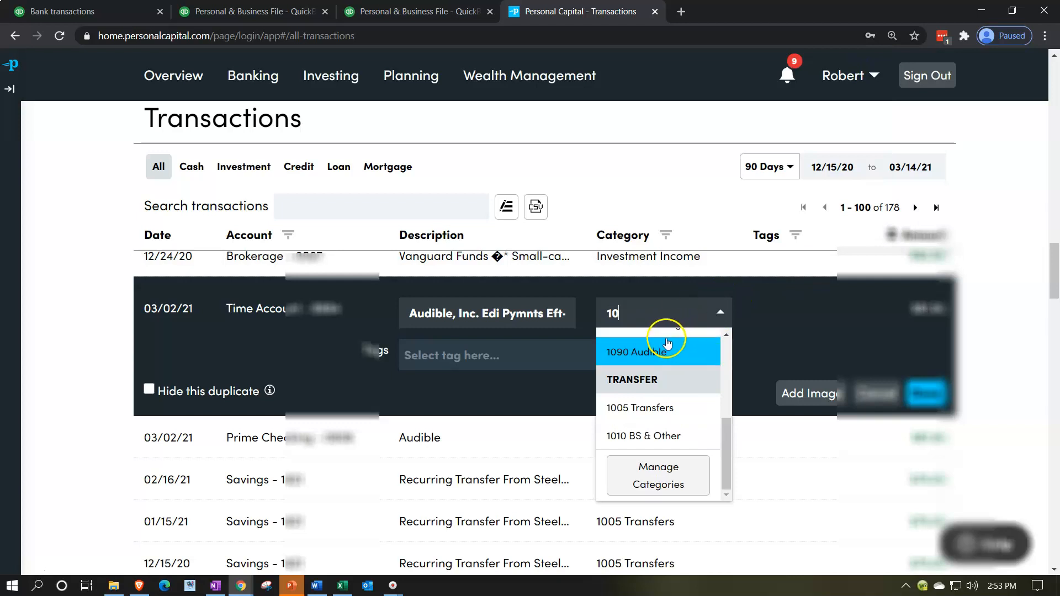
left_click(598, 344)
left_click(578, 354)
left_click(563, 392)
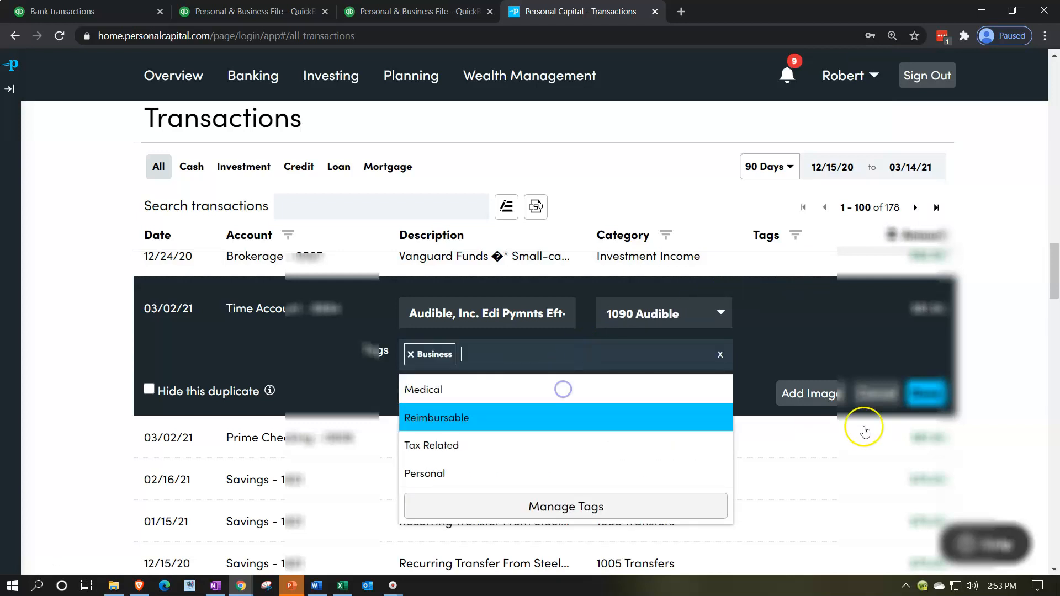
left_click(928, 394)
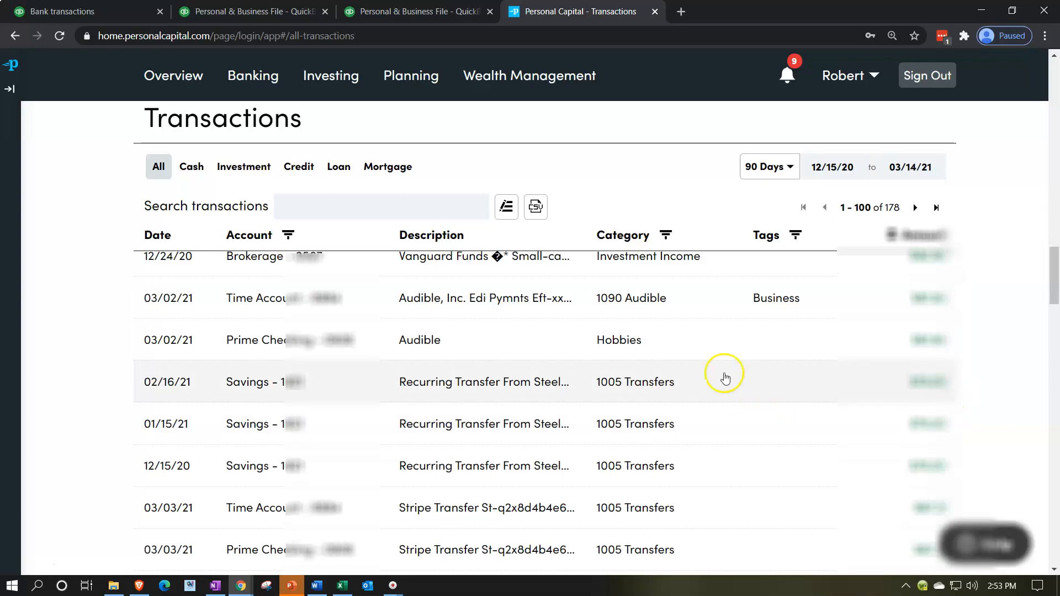
Recategorize the 03/02/21 Audible transaction in Prime Checking as 1090 Audible, tag it Business and save it.
scroll(722, 371, "up", 1)
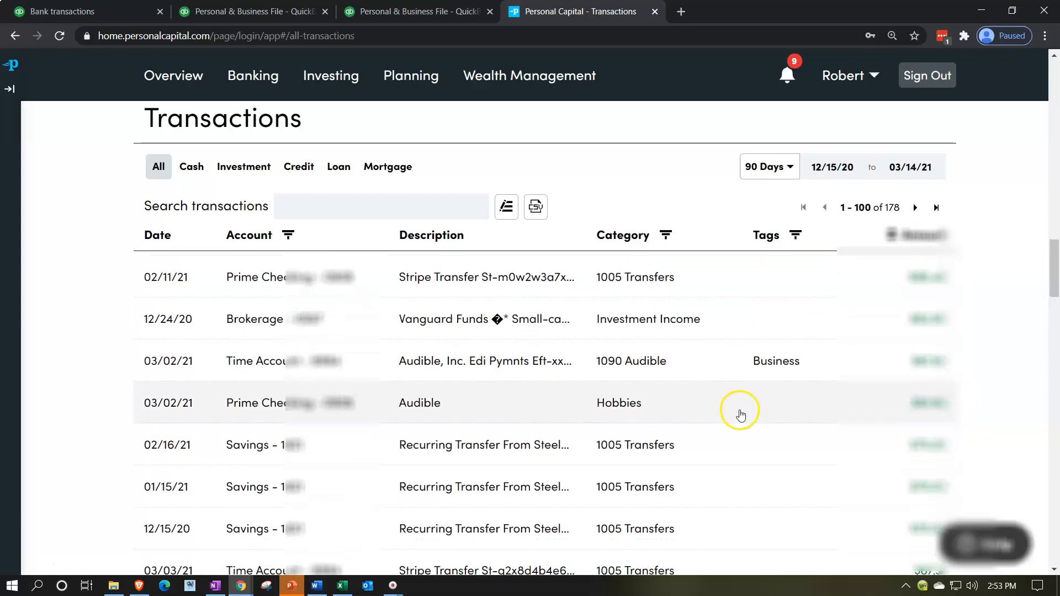
scroll(717, 349, "down", 1)
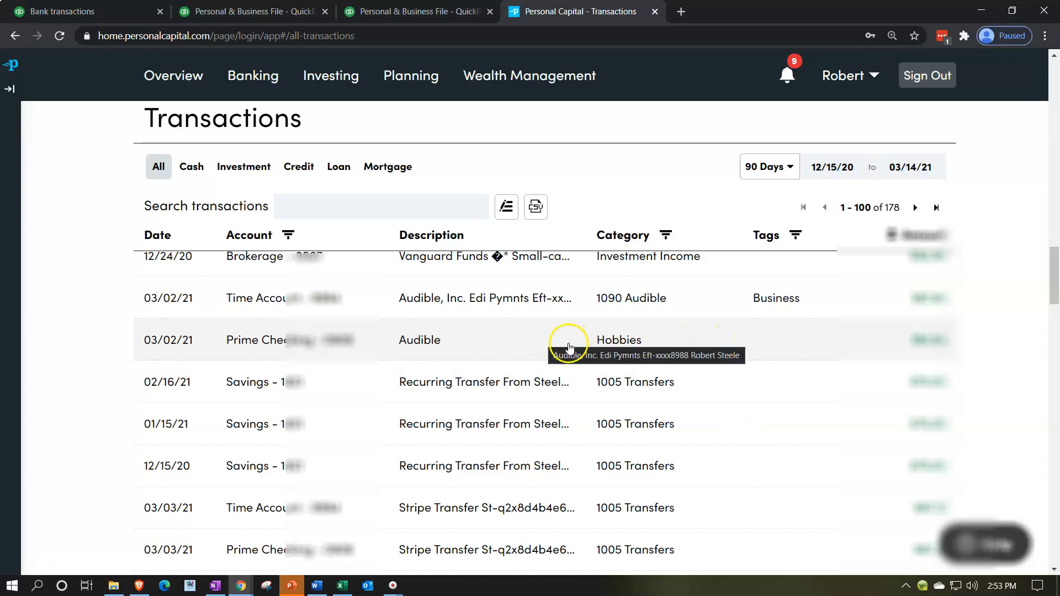
left_click(541, 340)
left_click(711, 359)
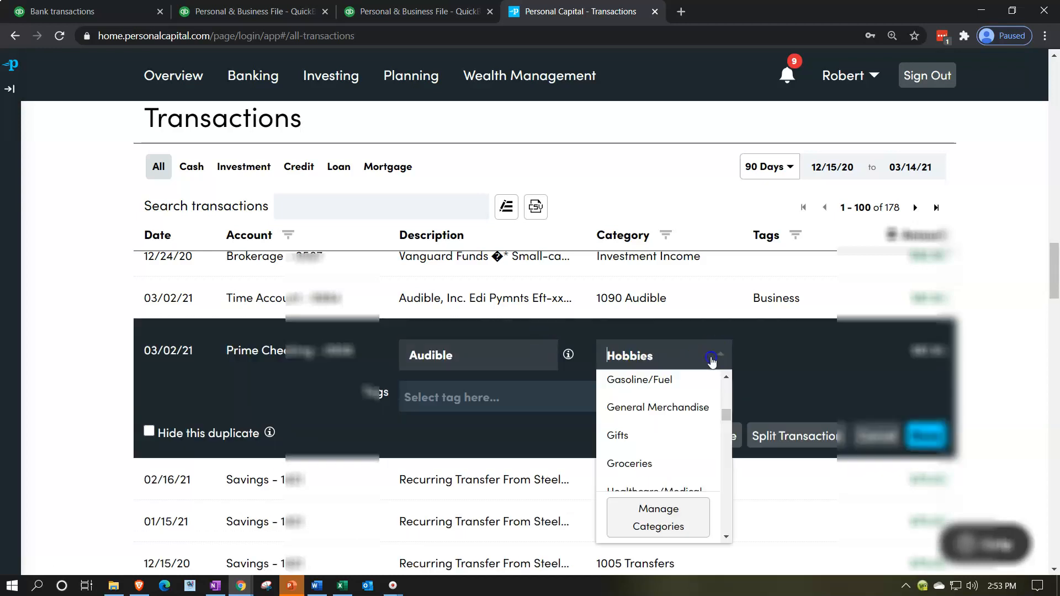
type("1090")
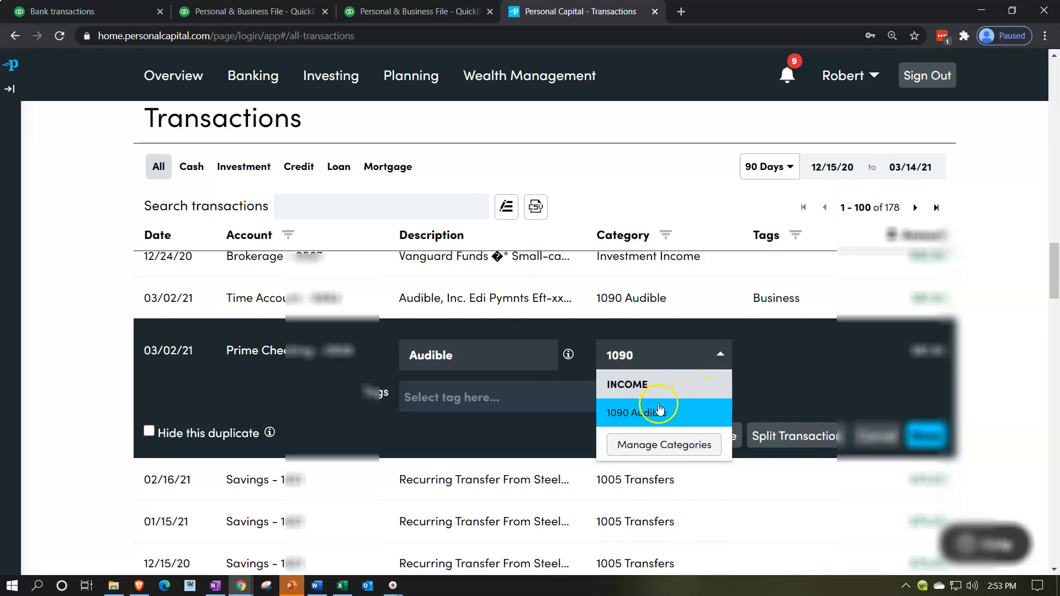
left_click(660, 408)
left_click(555, 407)
left_click(504, 416)
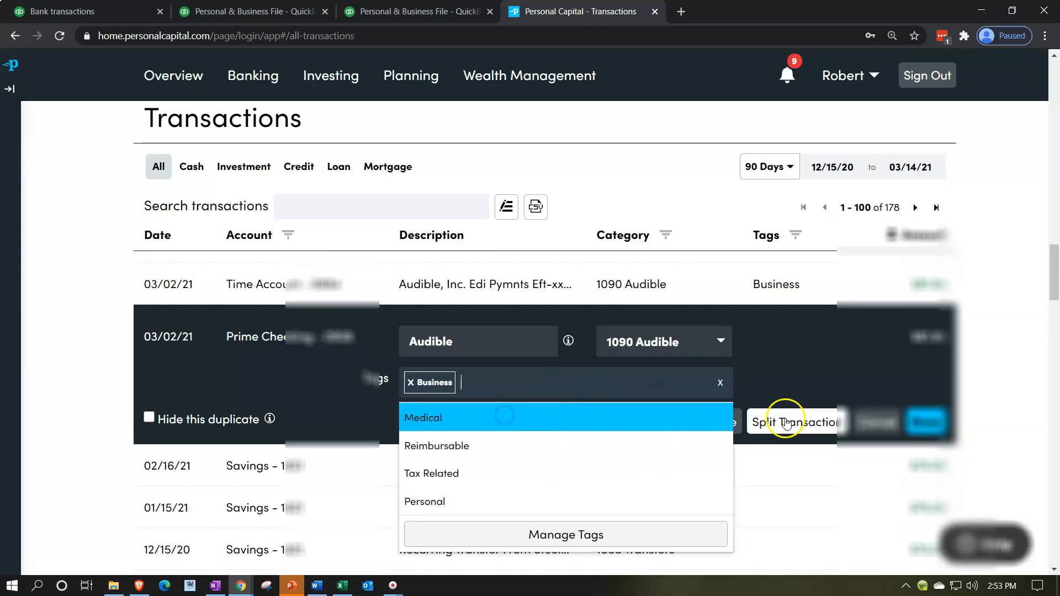
left_click(926, 421)
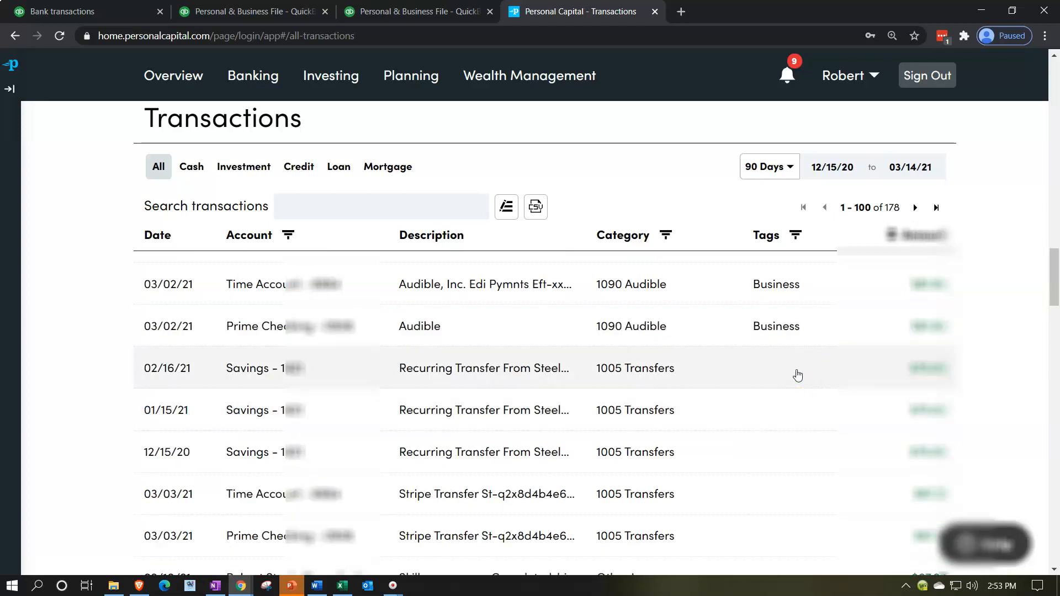
Recategorize the 02/10/21 Skillsuccess.com transaction as 1060 Gig Work Income, tag it Business and save it.
left_click(778, 414)
scroll(776, 403, "down", 1)
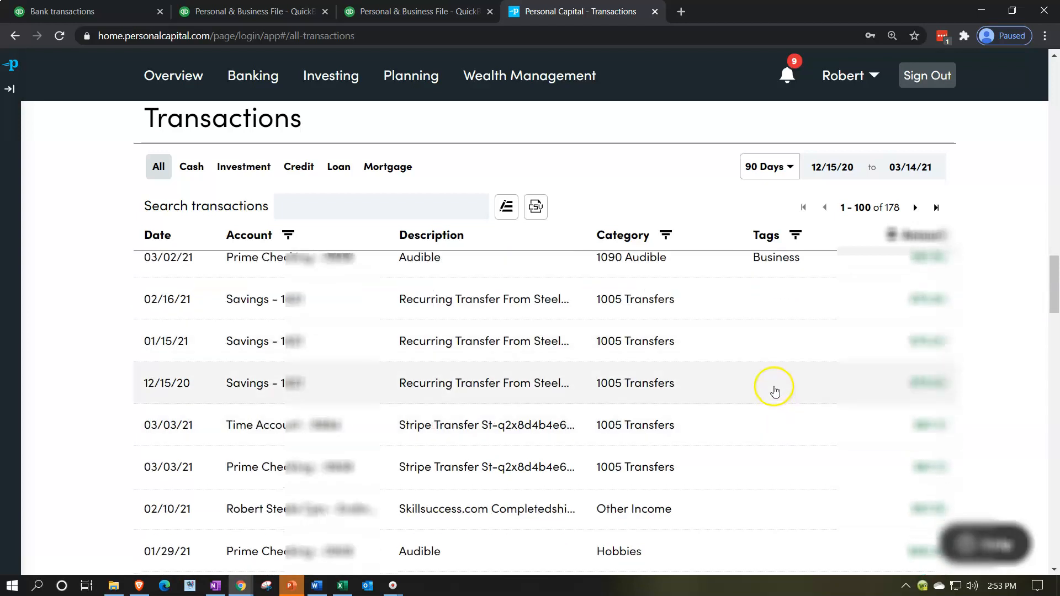
scroll(771, 405, "down", 1)
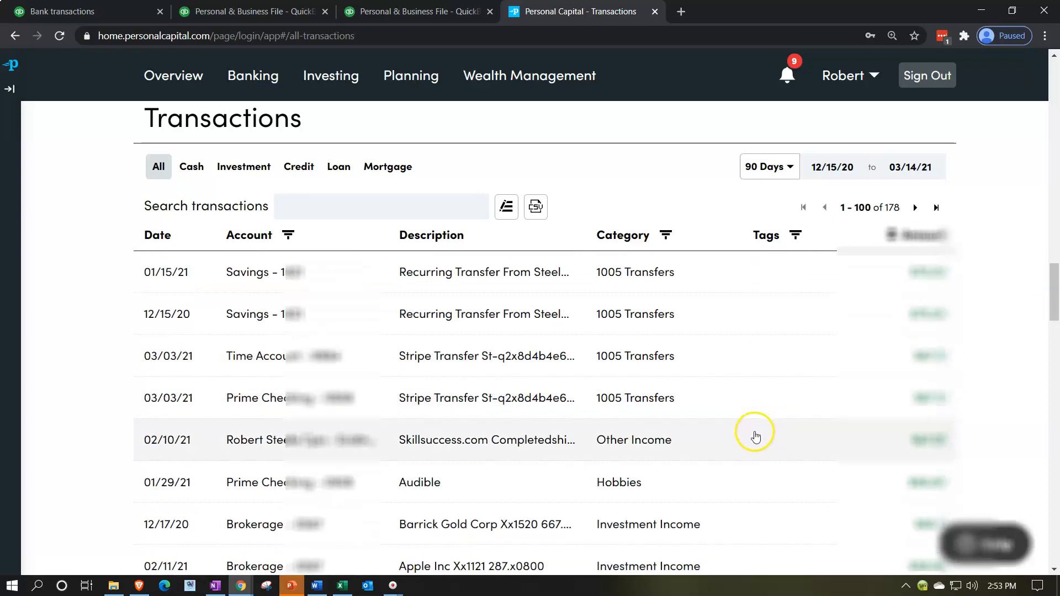
scroll(751, 428, "down", 1)
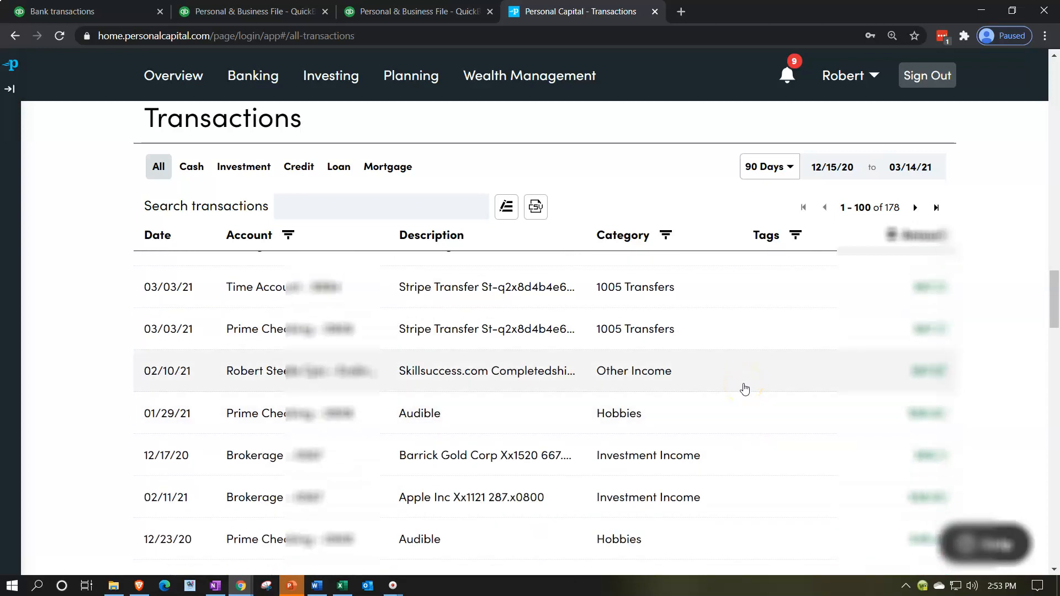
left_click(738, 387)
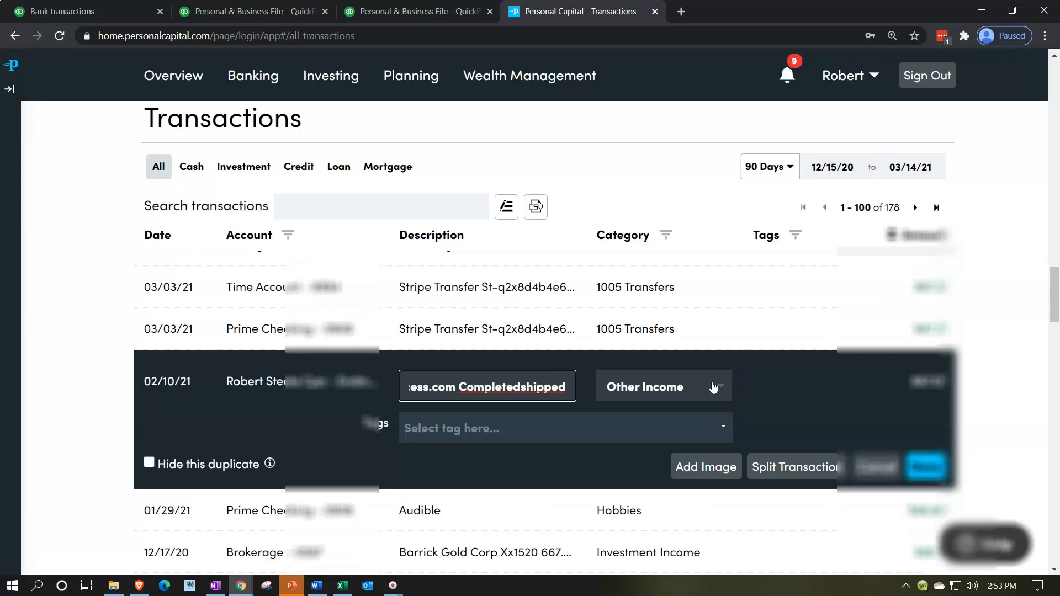
left_click(715, 387)
type("10")
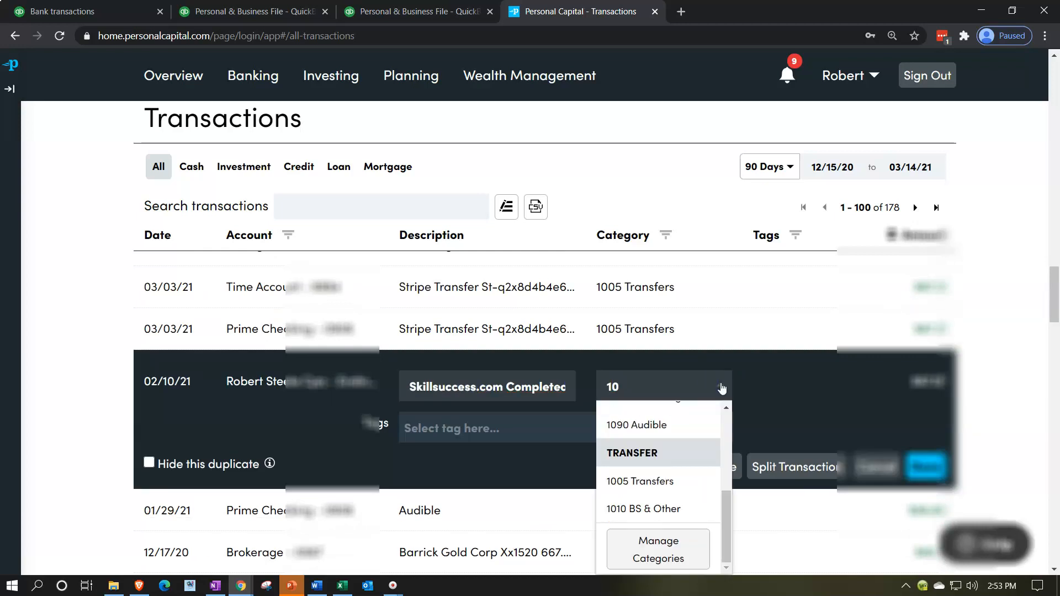
scroll(651, 486, "up", 2)
scroll(632, 470, "up", 1)
left_click(646, 475)
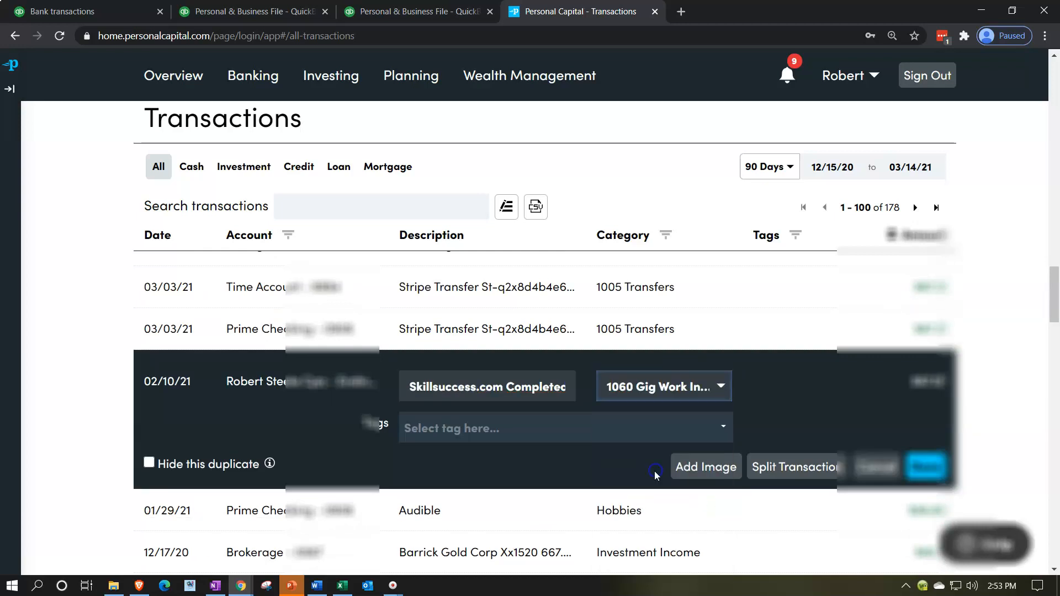
left_click(580, 429)
left_click(535, 412)
left_click(922, 418)
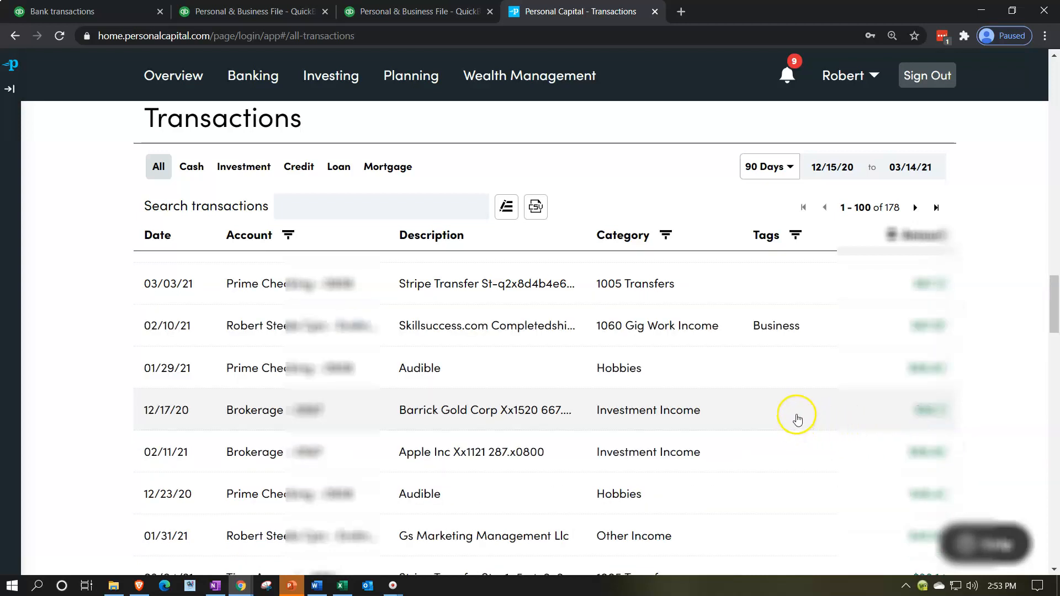
Open the 01/29/21 Audible transaction in Prime Checking for editing.
left_click(773, 378)
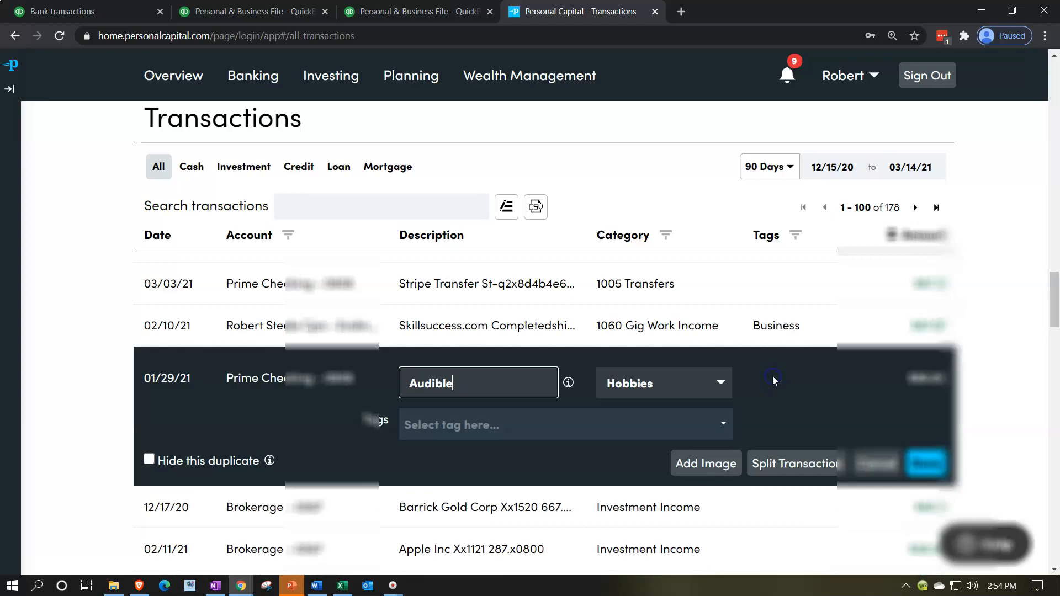
left_click(721, 384)
type("1090")
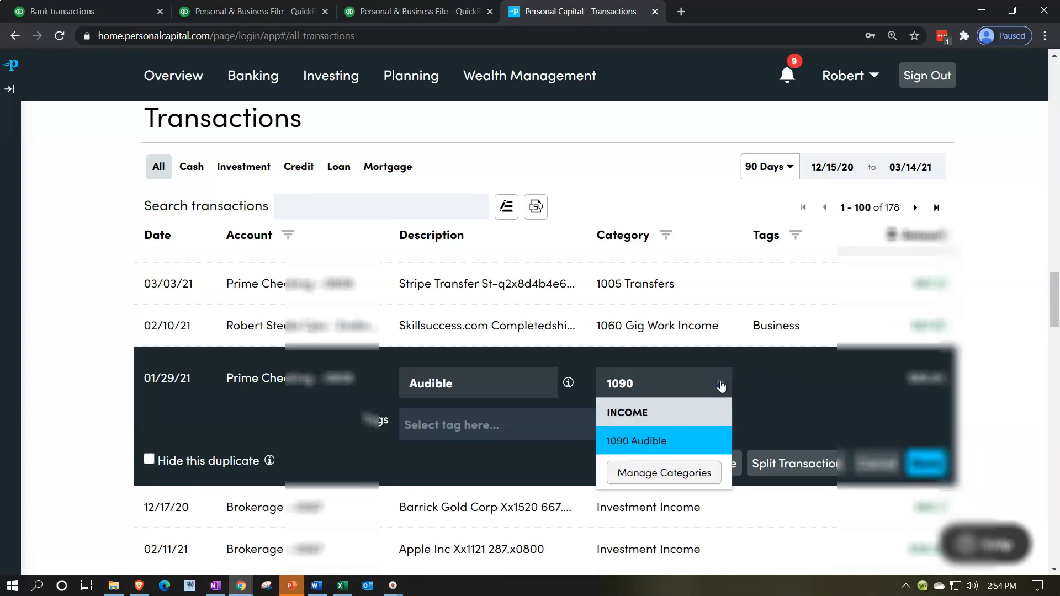
left_click(662, 474)
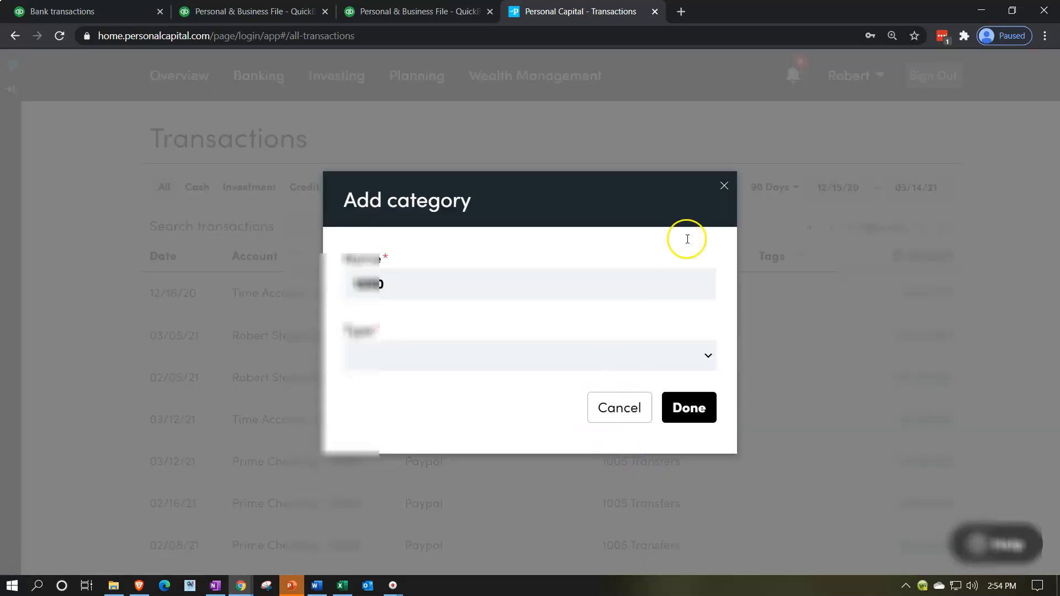
left_click(723, 187)
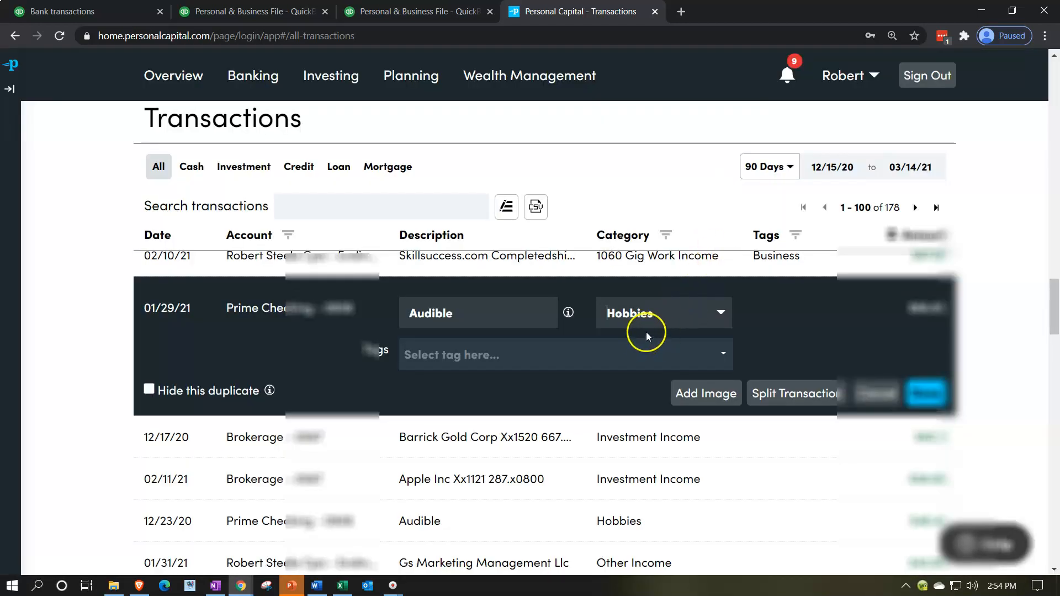
Recategorize the 01/29/21 Audible transaction in Prime Checking as 1090 Audible, tag it Business and save it.
left_click(657, 316)
left_click(721, 315)
left_click(721, 315)
type("1090")
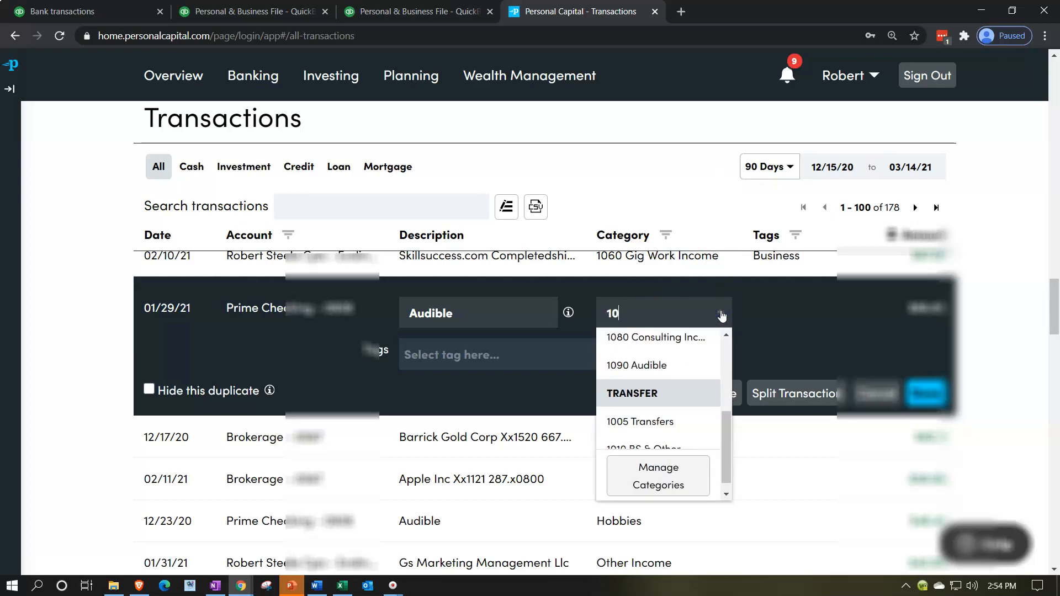
left_click(636, 371)
left_click(580, 359)
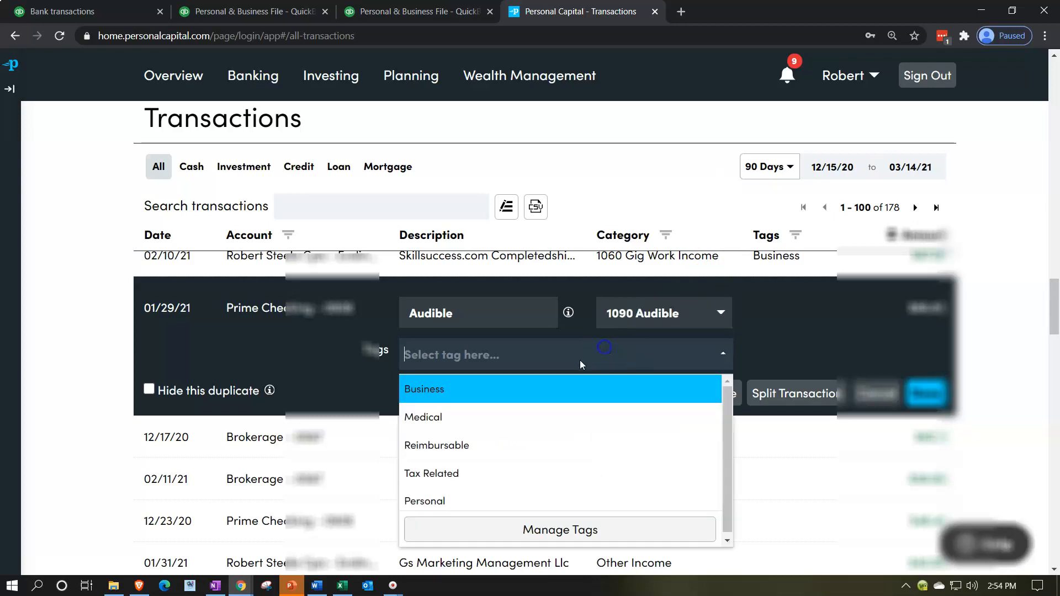
left_click(537, 387)
left_click(917, 407)
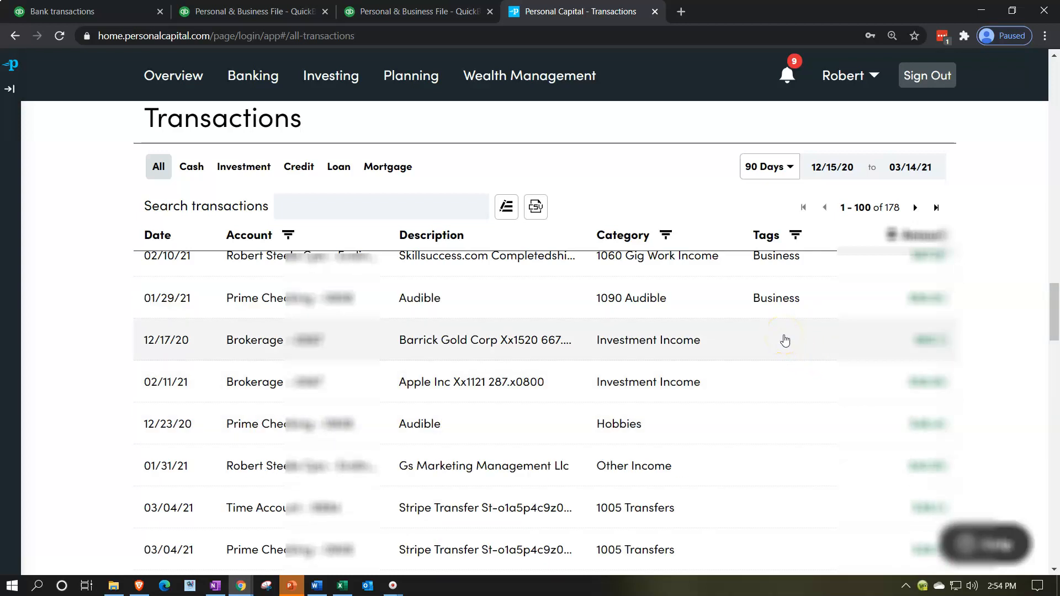
Recategorize the 12/23/20 Audible transaction in Prime Checking as 1090 Audible, tag it Business and save it.
left_click(639, 430)
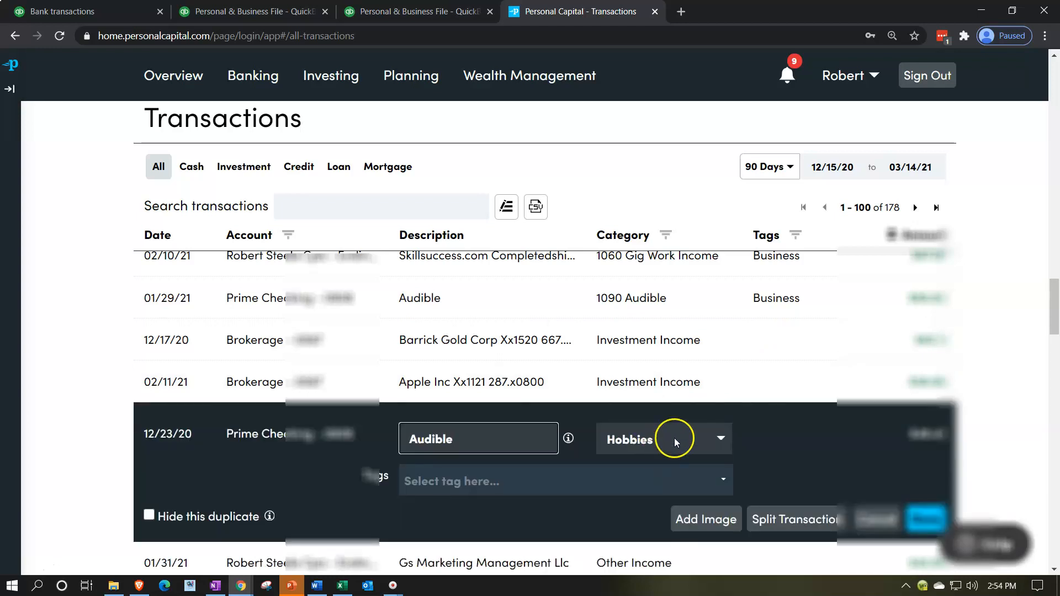
left_click(674, 438)
type("1090")
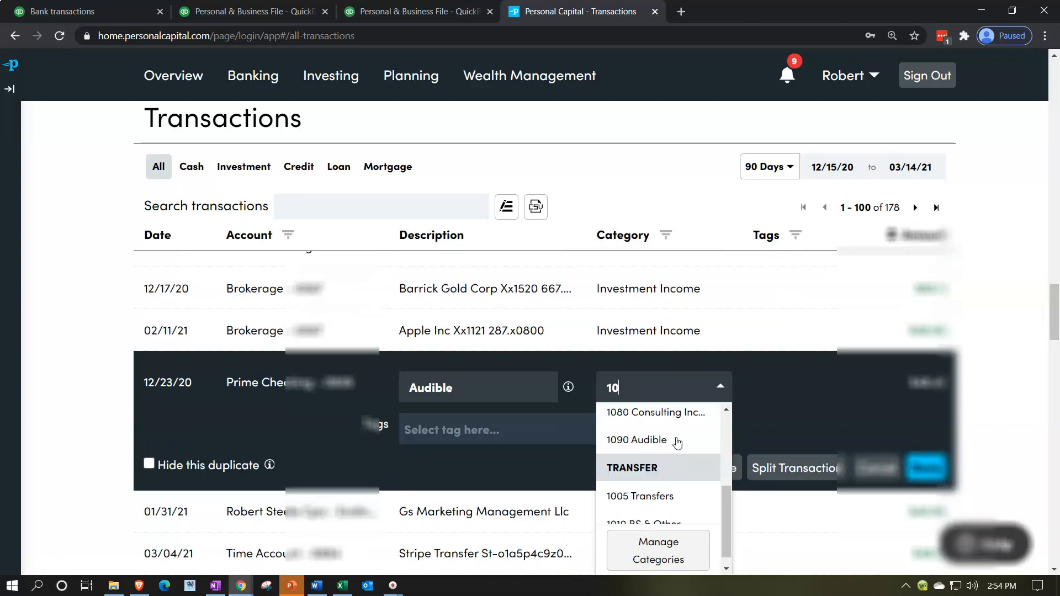
left_click(674, 440)
left_click(639, 433)
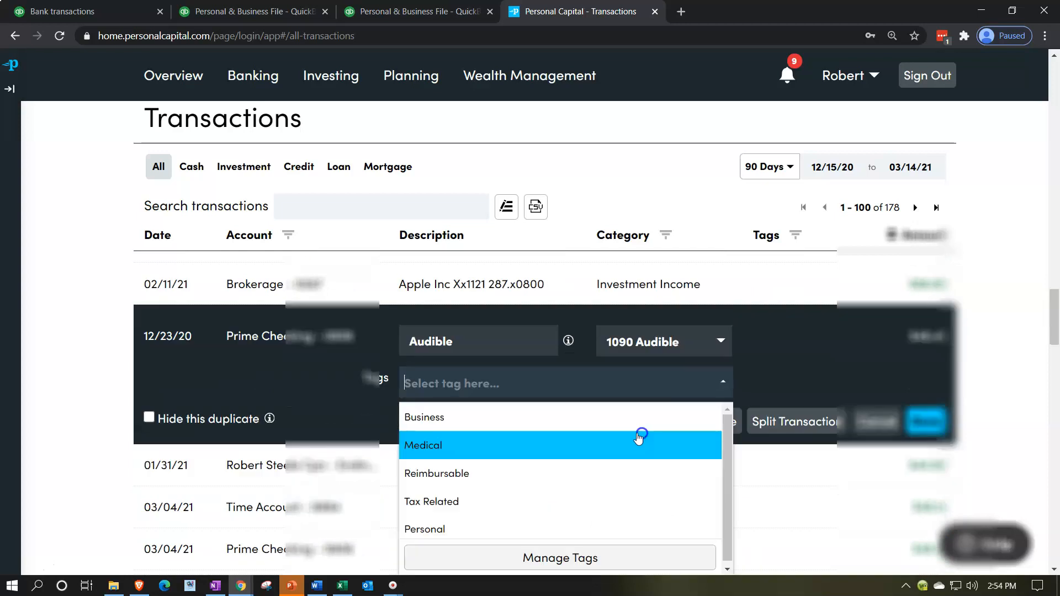
left_click(497, 419)
left_click(925, 421)
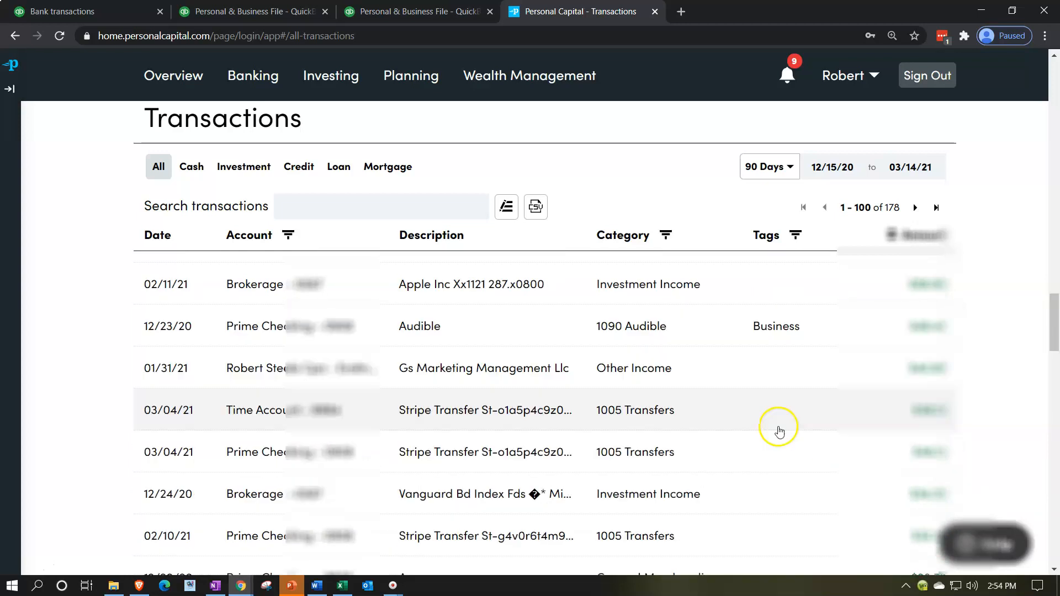
Recategorize the 01/31/21 Gs Marketing Management Llc transaction as 1060 Gig Work Income and save it.
left_click(769, 369)
left_click(719, 381)
left_click(684, 431)
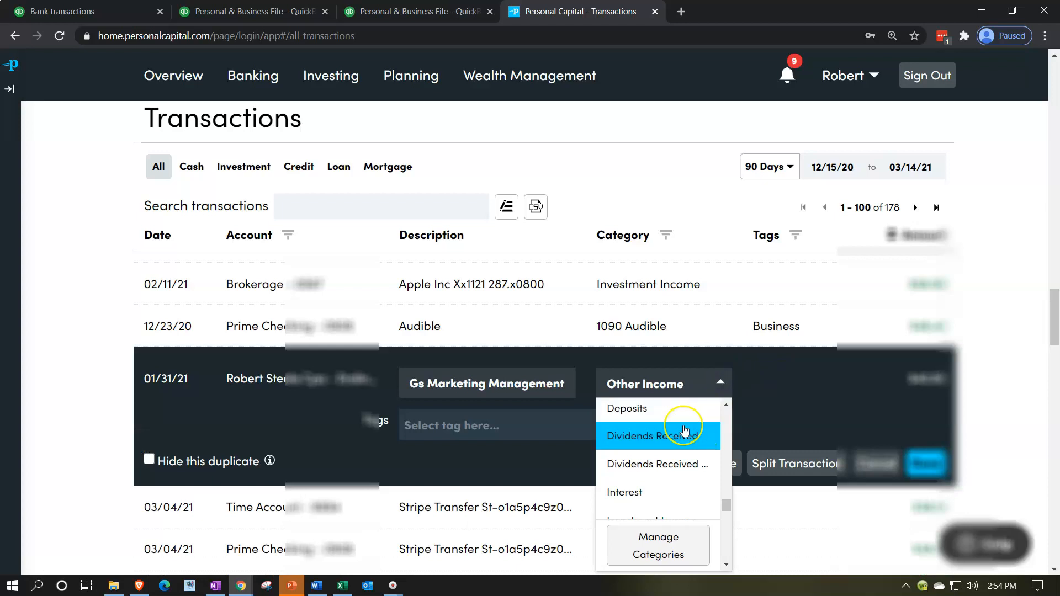
type("10")
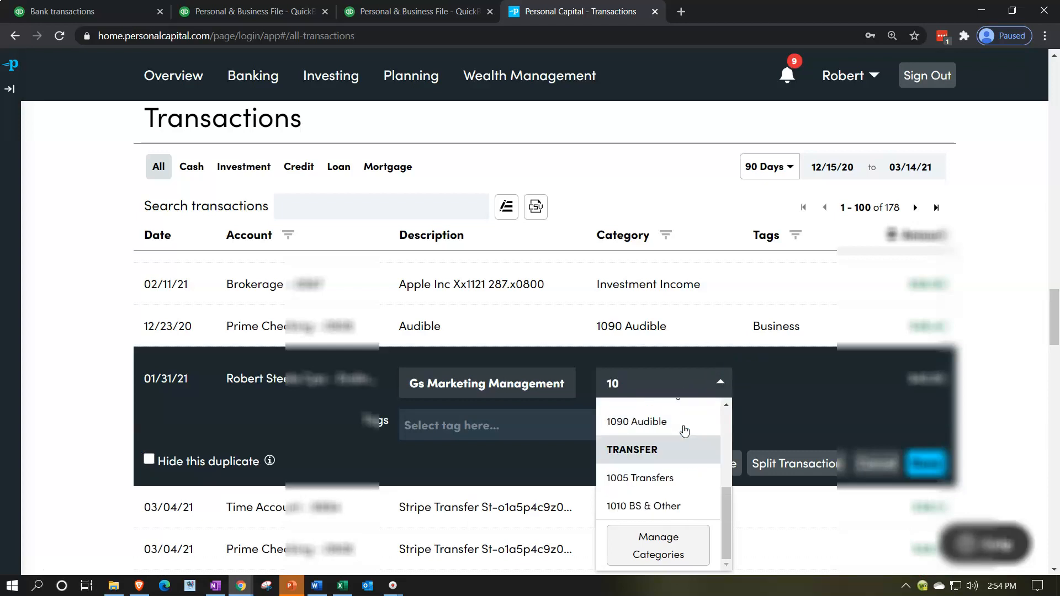
scroll(684, 431, "up", 2)
left_click(658, 406)
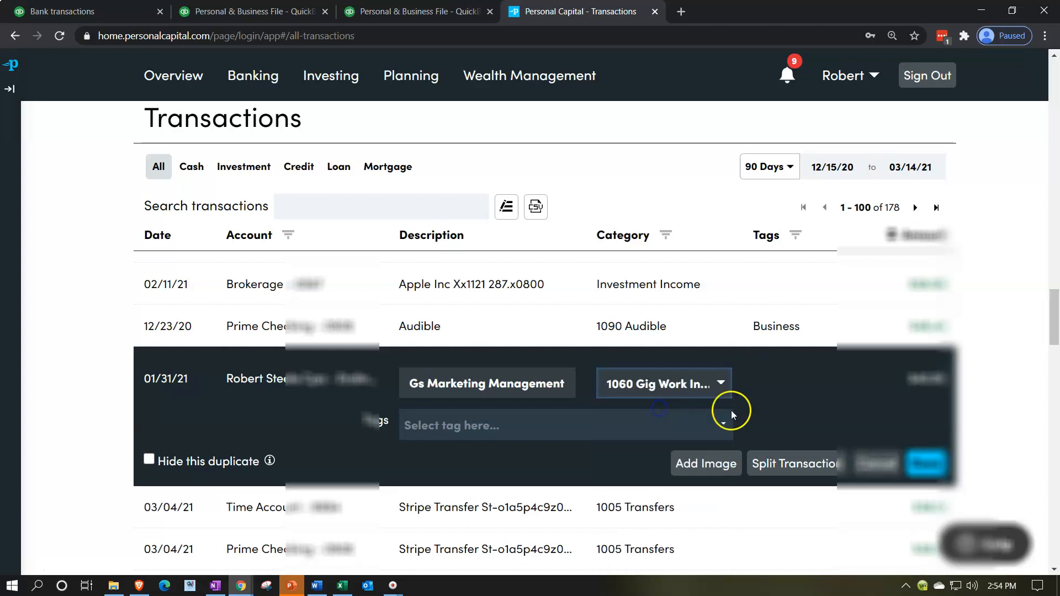
left_click(924, 463)
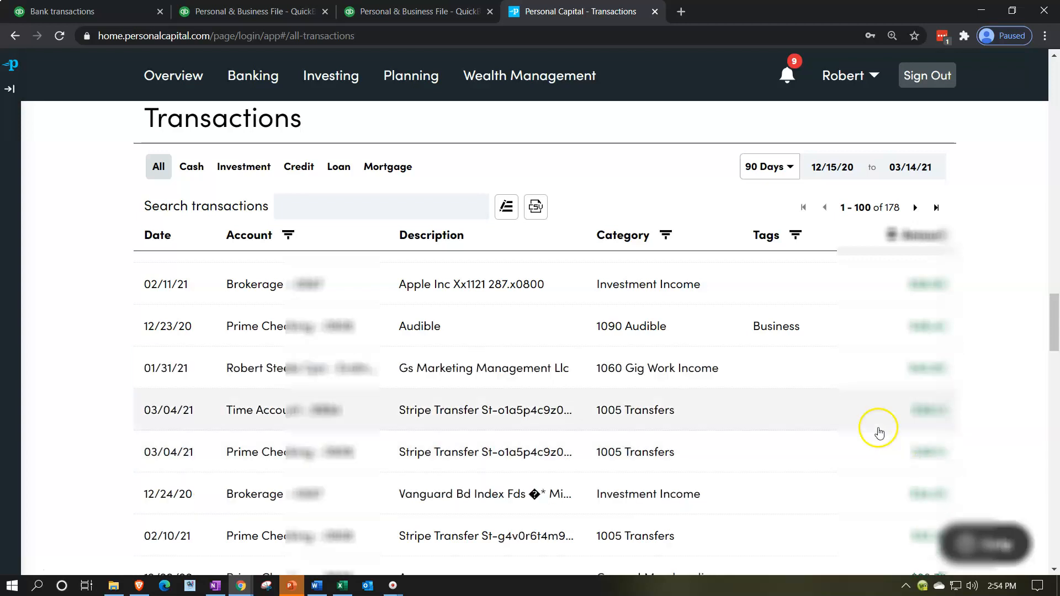
Tag the 01/31/21 Gs Marketing Management Llc transaction as Business and save it.
left_click(684, 370)
left_click(681, 420)
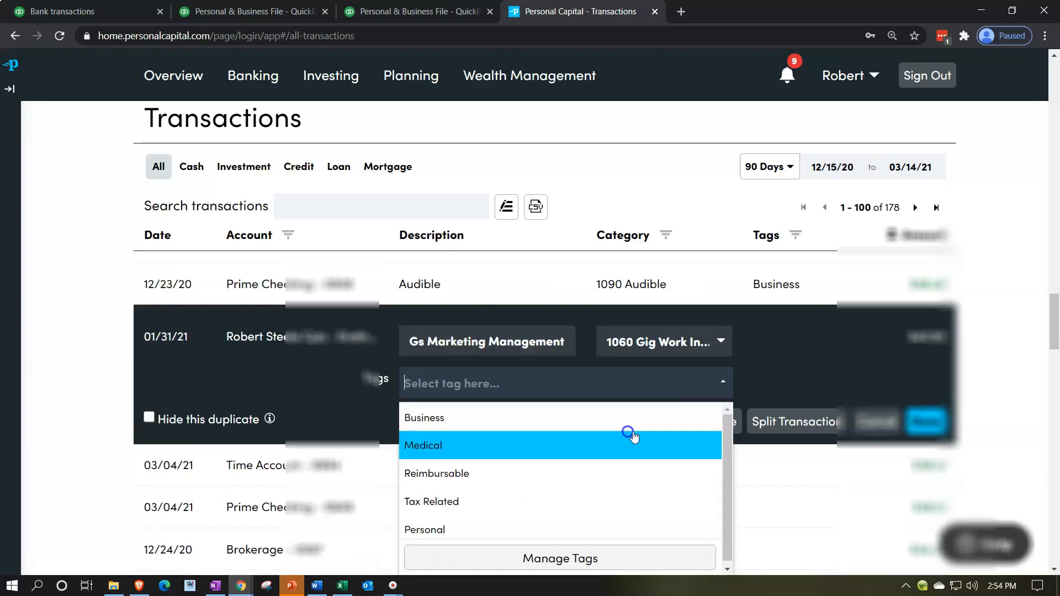
left_click(537, 420)
left_click(926, 420)
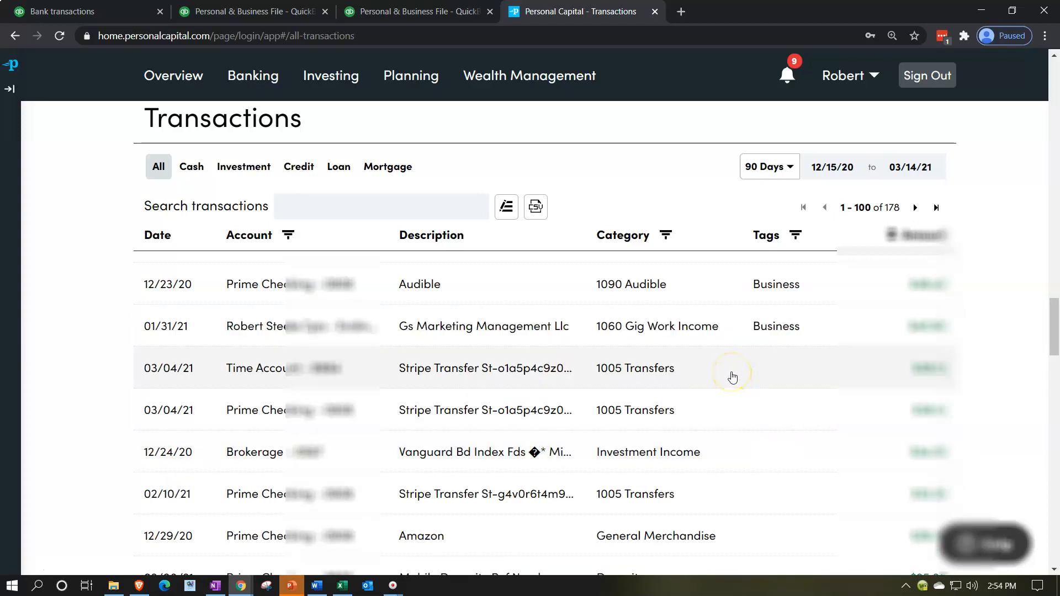
Recategorize the 03/04/21 Stripe transfer in the Time Account as 1050 Website Income, tag it Business and save it.
left_click(731, 374)
left_click(721, 385)
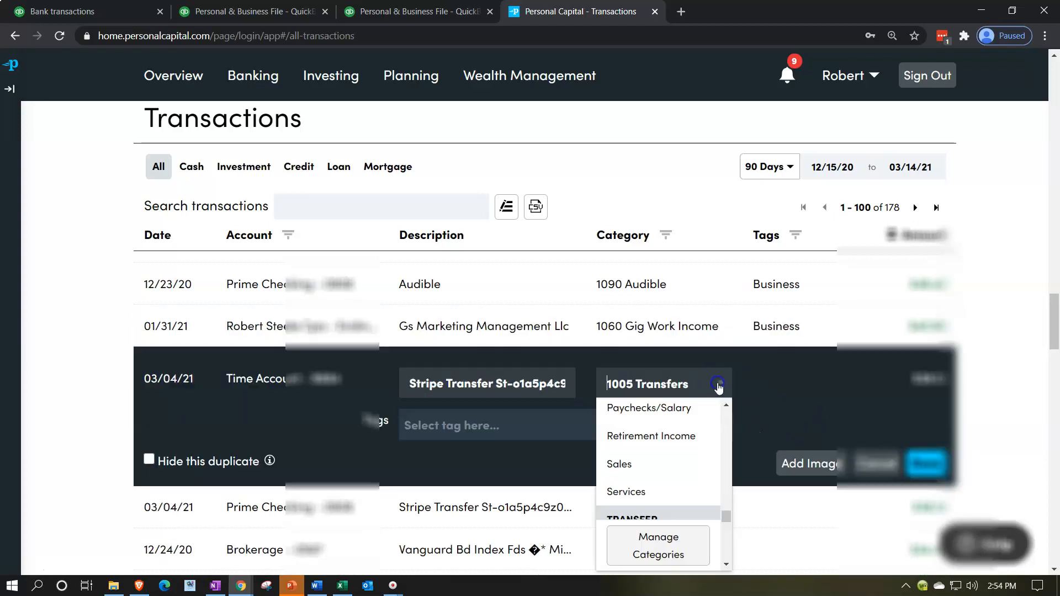
type("10")
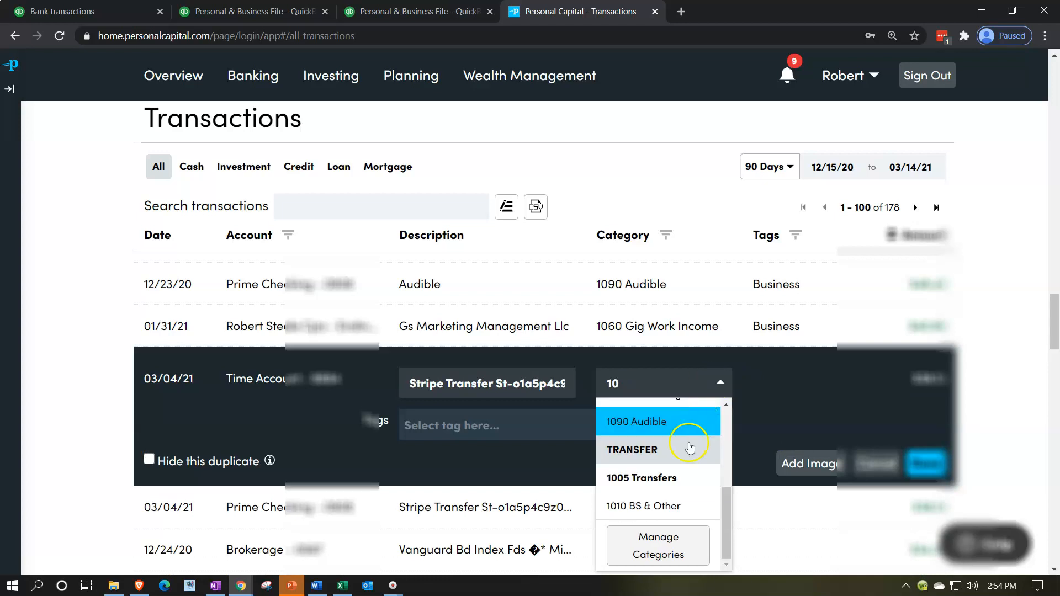
scroll(687, 444, "up", 1)
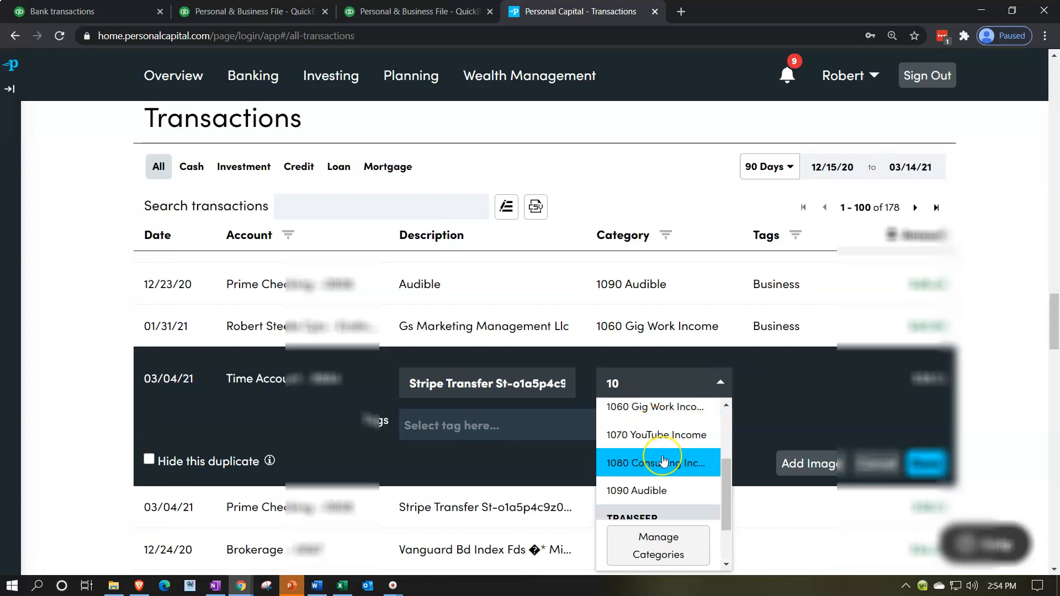
scroll(664, 461, "up", 2)
left_click(664, 461)
left_click(721, 422)
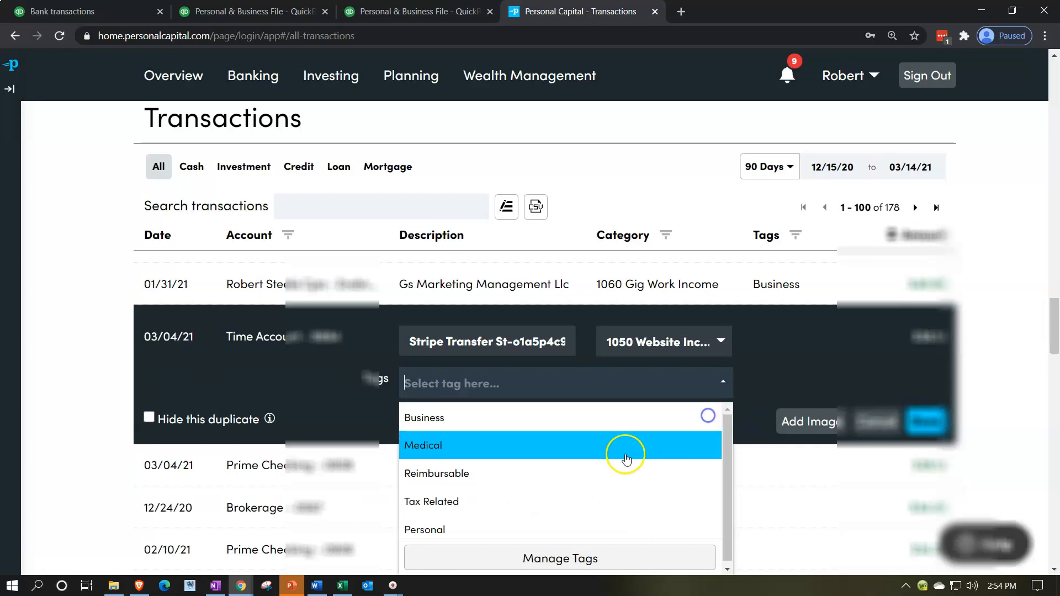
left_click(537, 419)
left_click(924, 420)
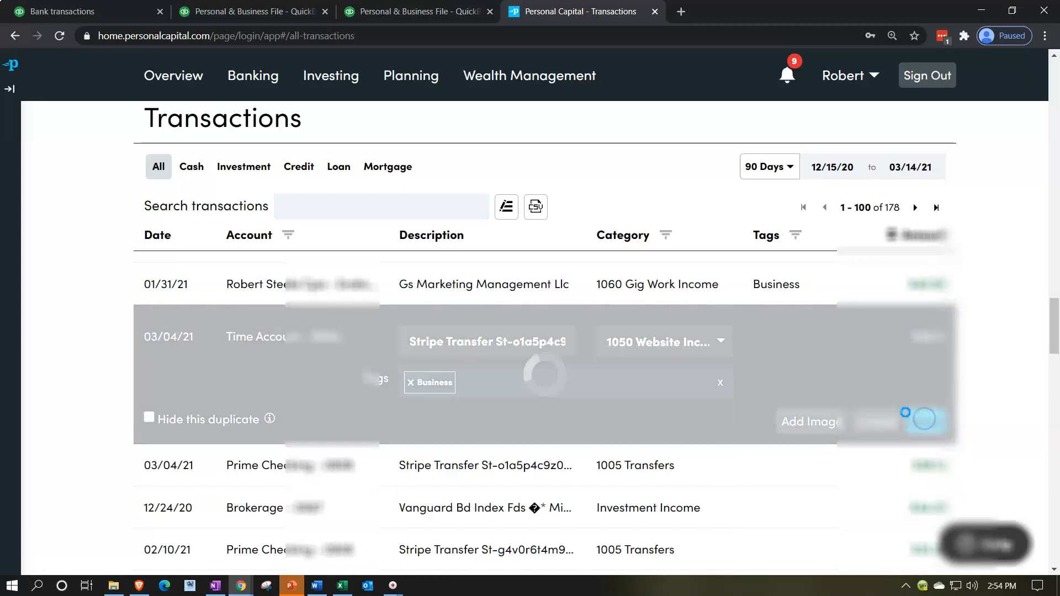
Recategorize the 03/04/21 Stripe transfer in Prime Checking as 1050 Website Income, tag it Business and save it.
left_click(674, 373)
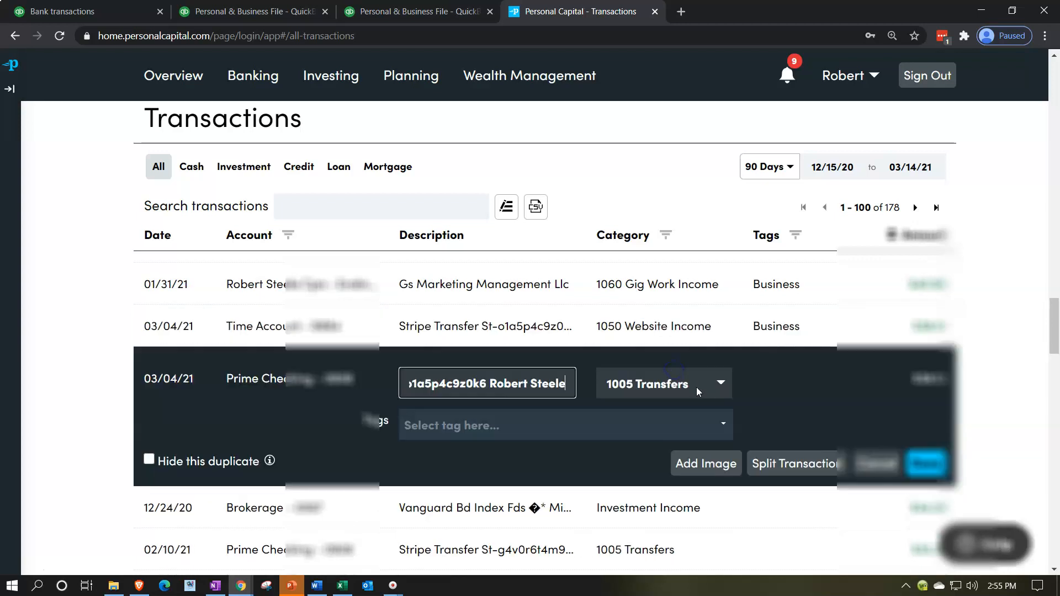
left_click(698, 386)
type("10")
scroll(660, 481, "up", 3)
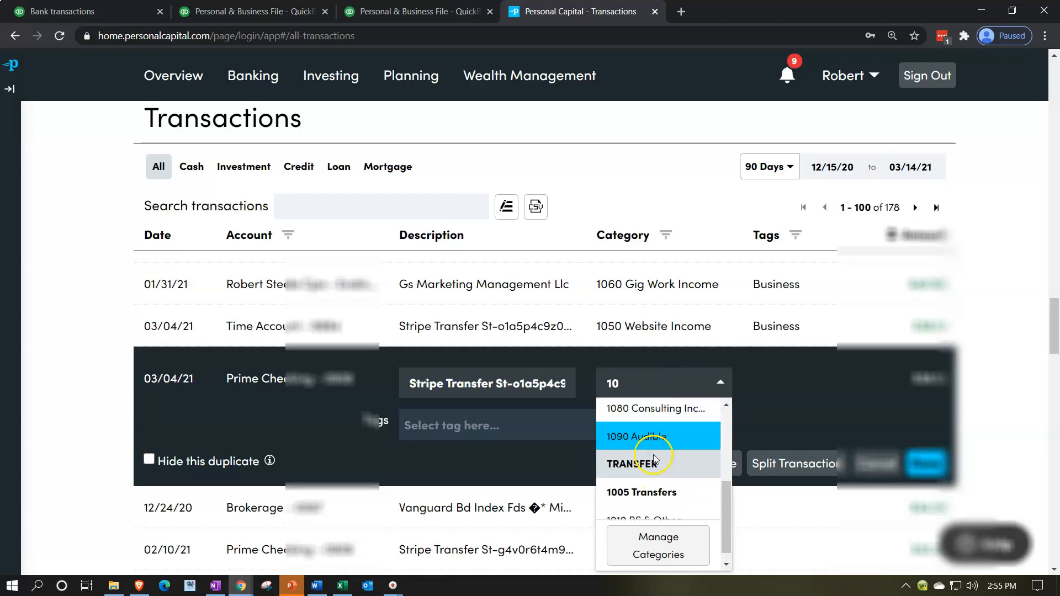
left_click(655, 448)
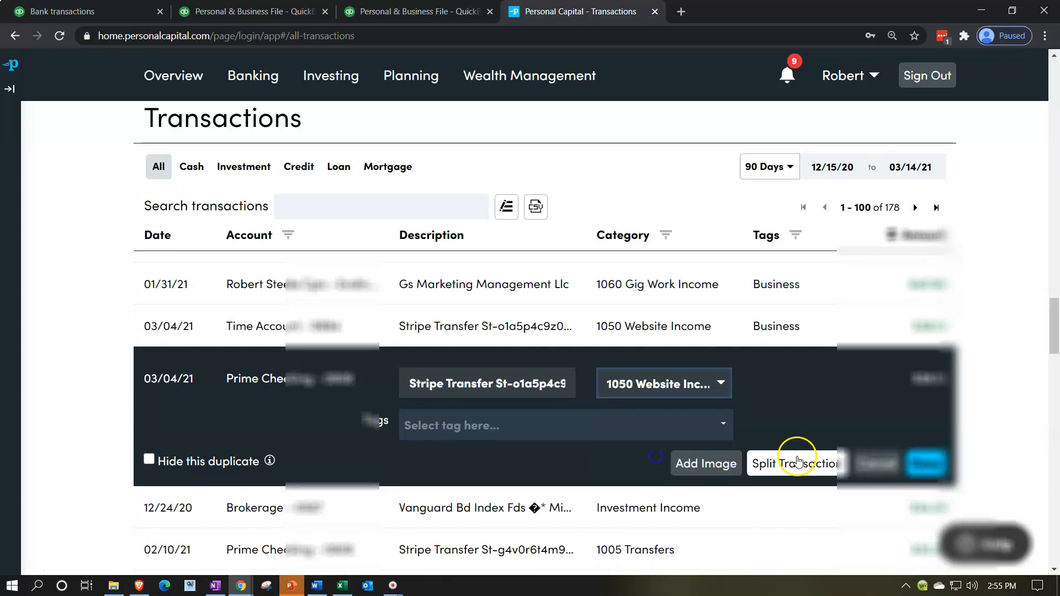
left_click(699, 430)
left_click(551, 421)
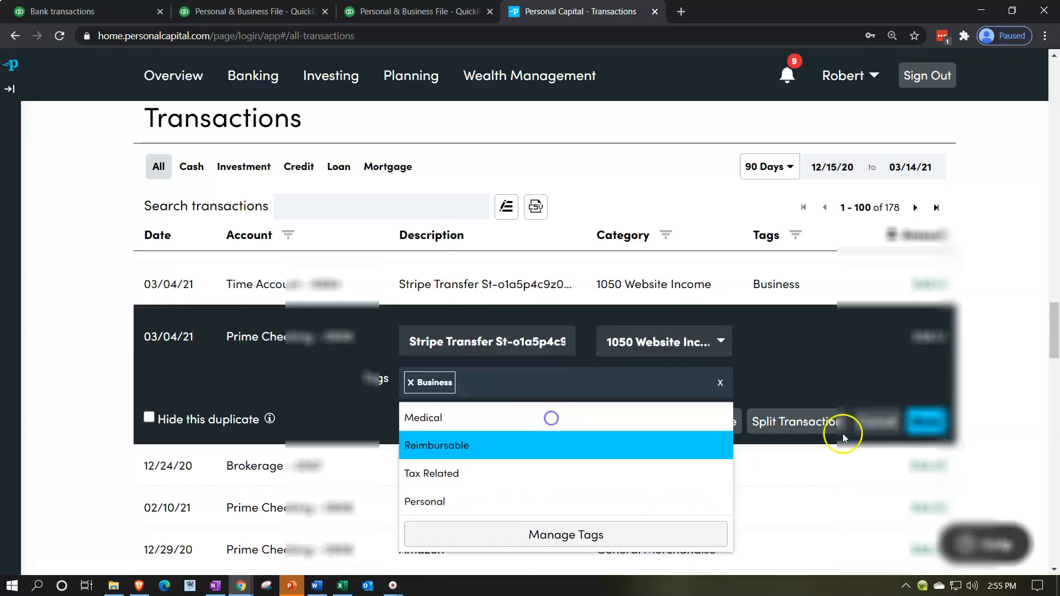
left_click(925, 422)
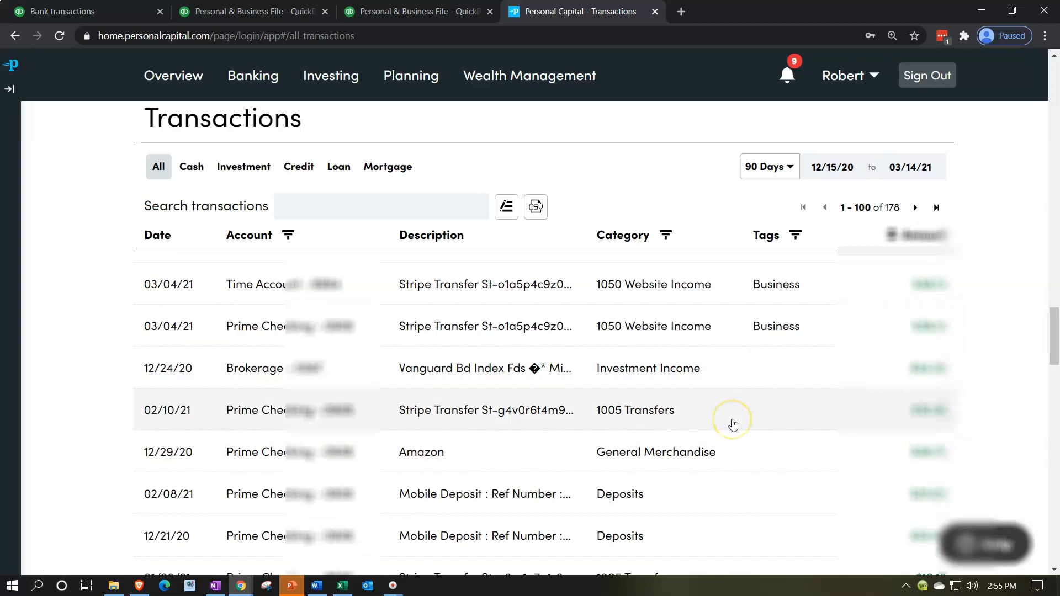
Recategorize the 02/10/21 Stripe transfer in Prime Checking as 1050 Website Income, tag it Business and save it.
left_click(729, 418)
left_click(717, 424)
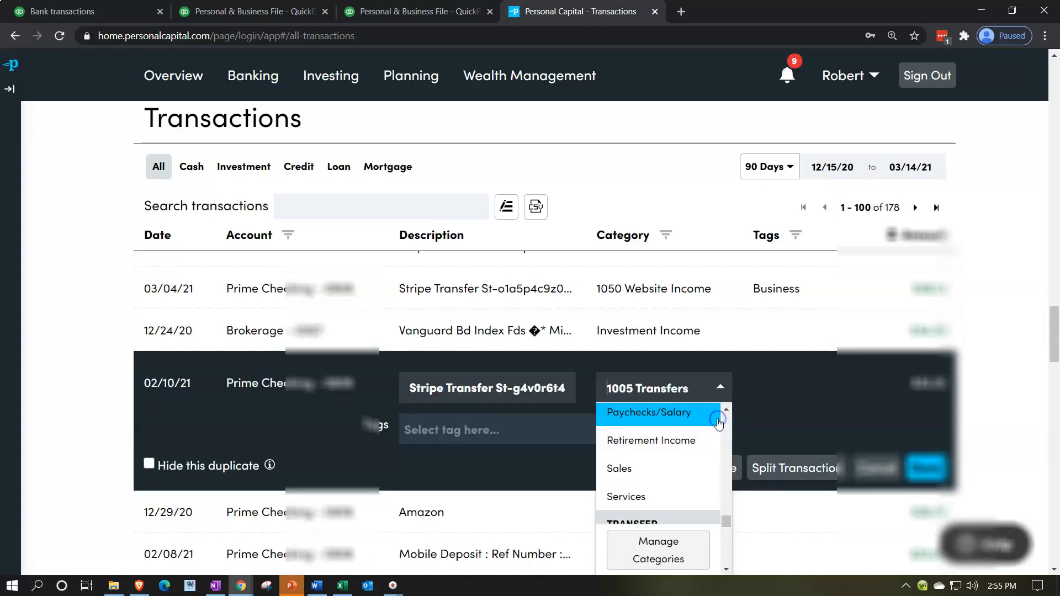
type("10")
scroll(670, 458, "down", 3)
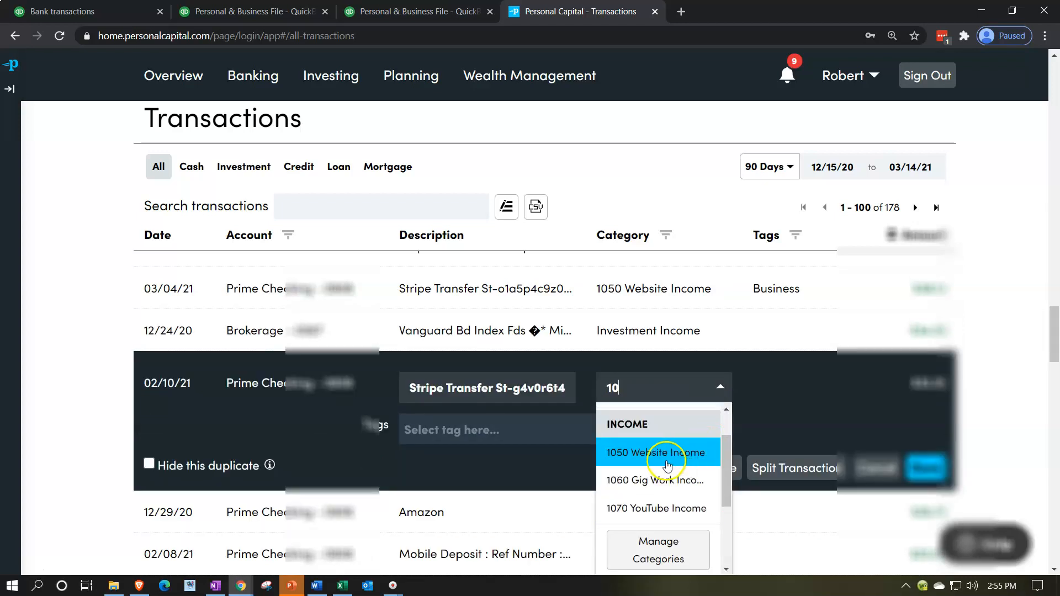
left_click(635, 452)
left_click(607, 430)
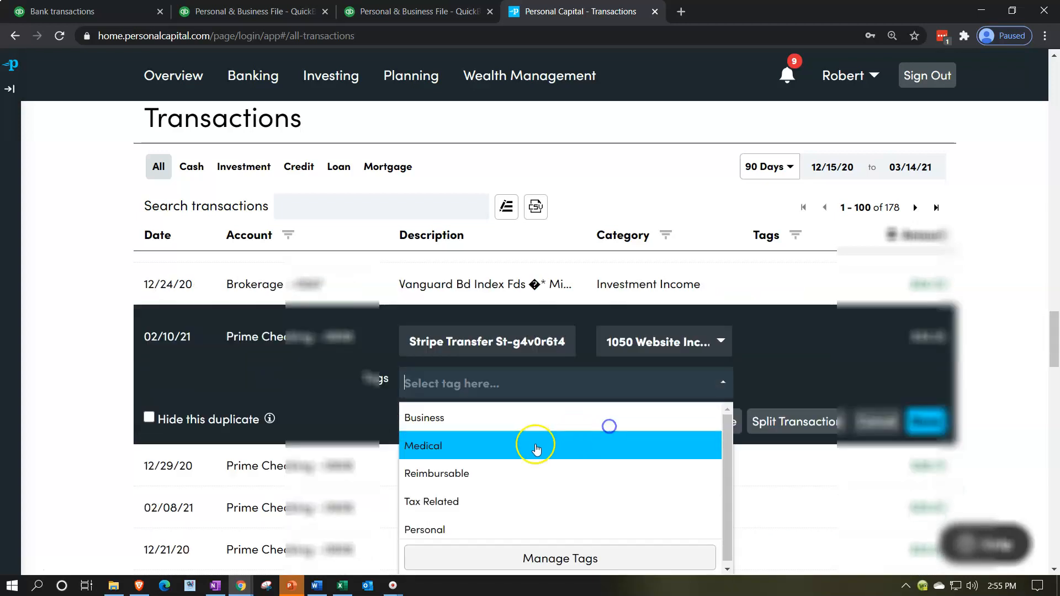
left_click(502, 417)
left_click(919, 433)
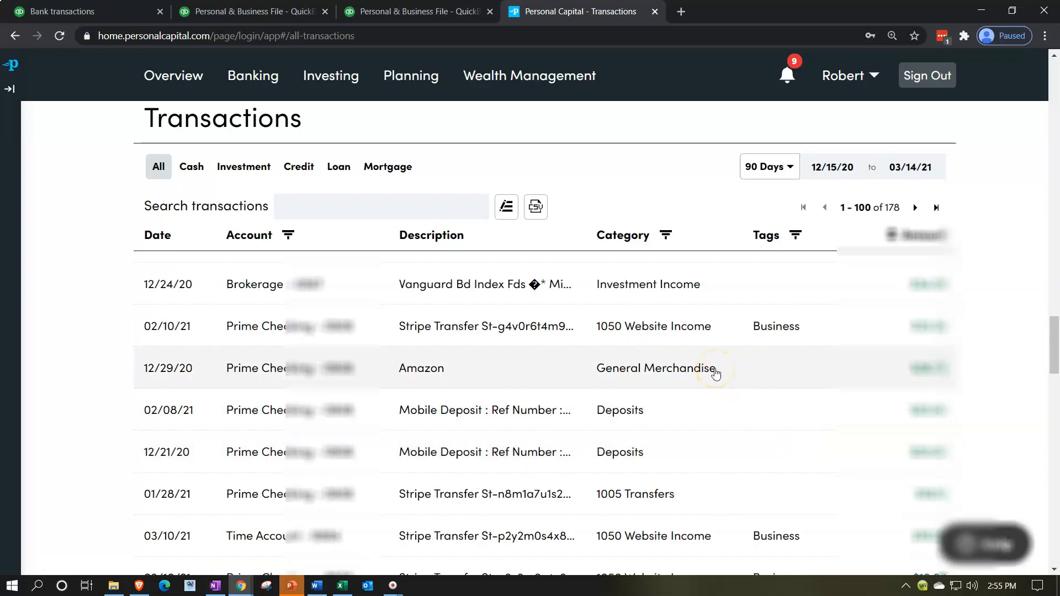
From the 12/29/20 Amazon transaction's category choices, create a new income category named 1095 Amazon Income.
scroll(715, 373, "up", 1)
scroll(706, 381, "down", 1)
left_click(700, 375)
left_click(703, 381)
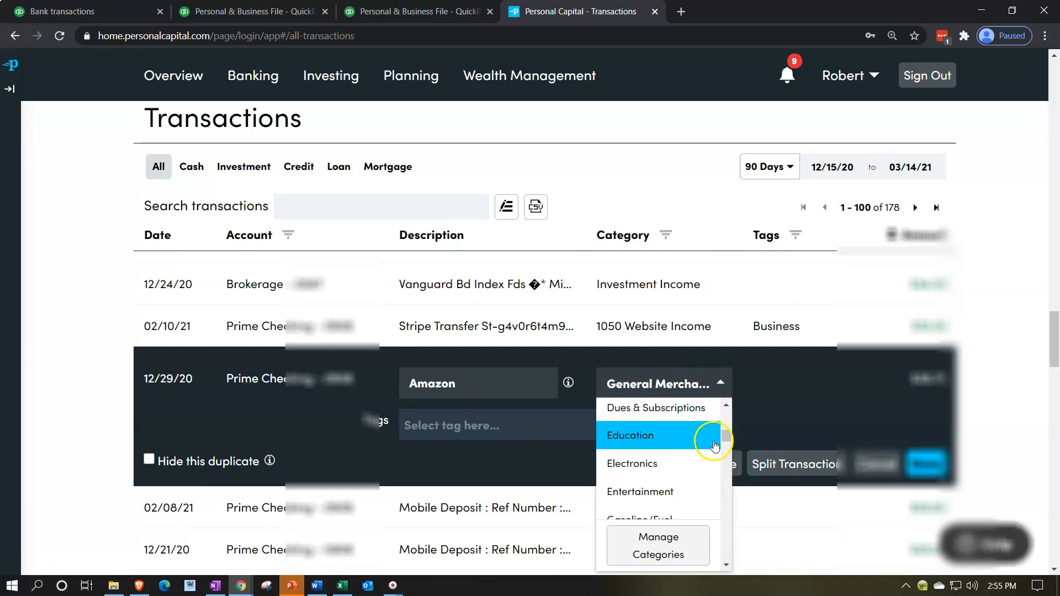
left_click(657, 548)
left_click(737, 157)
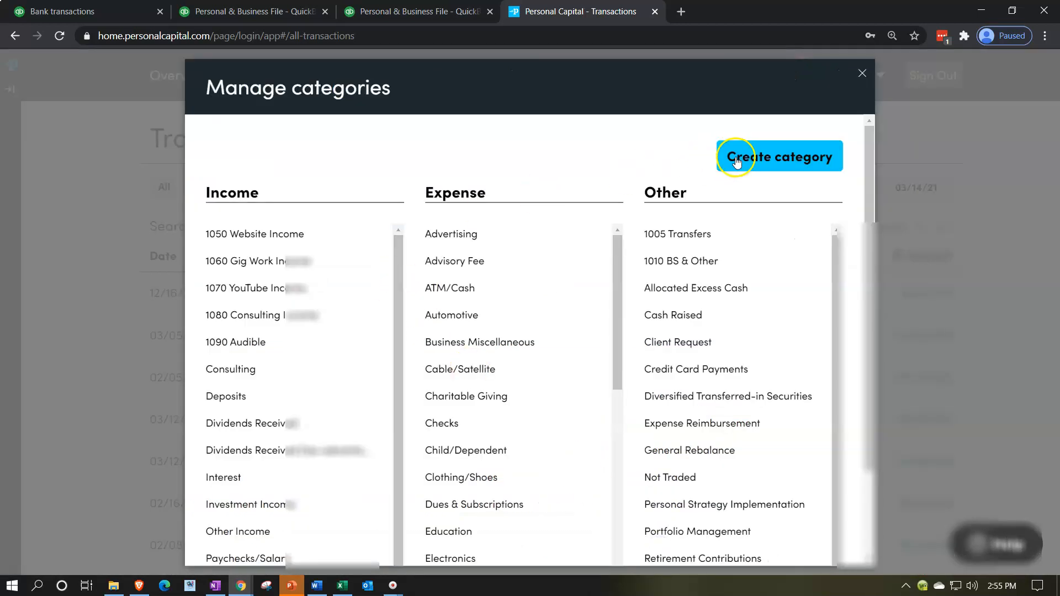
left_click(470, 293)
type("40")
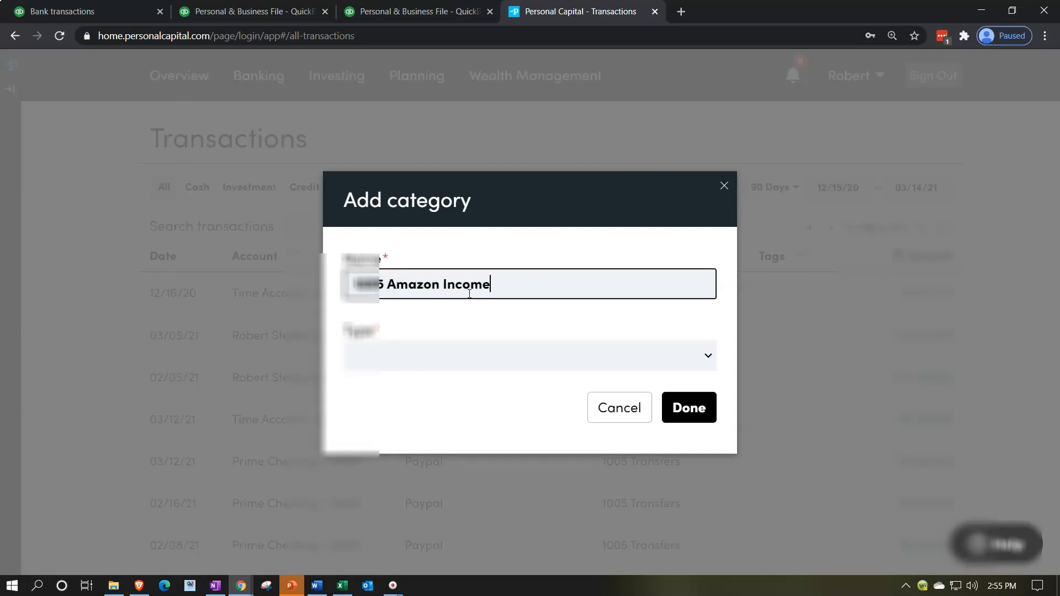
type("05 Amazon Income")
key("Tab")
left_click(483, 346)
left_click(401, 397)
left_click(688, 414)
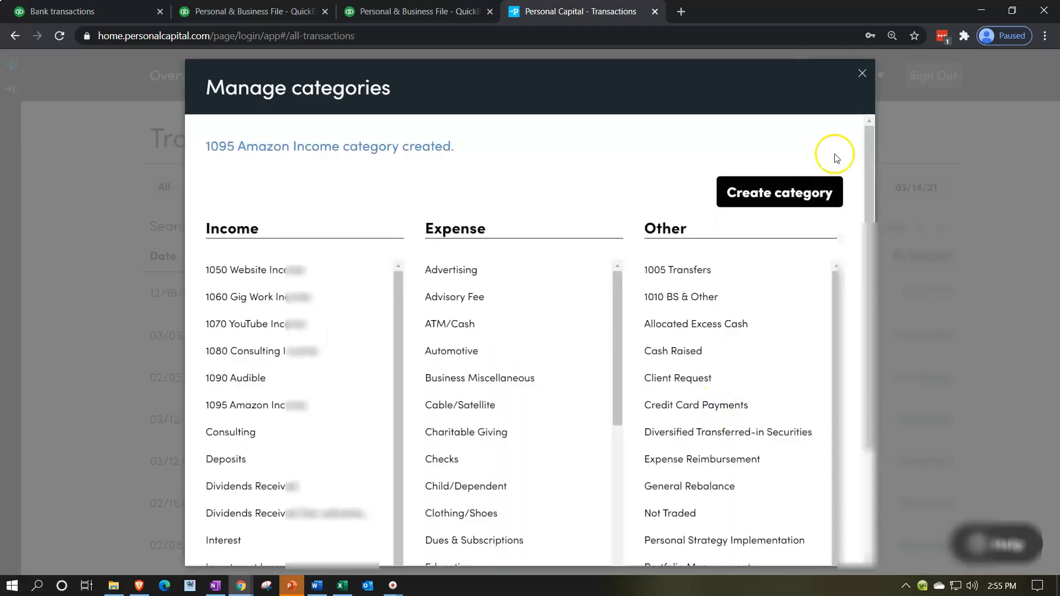
left_click(862, 75)
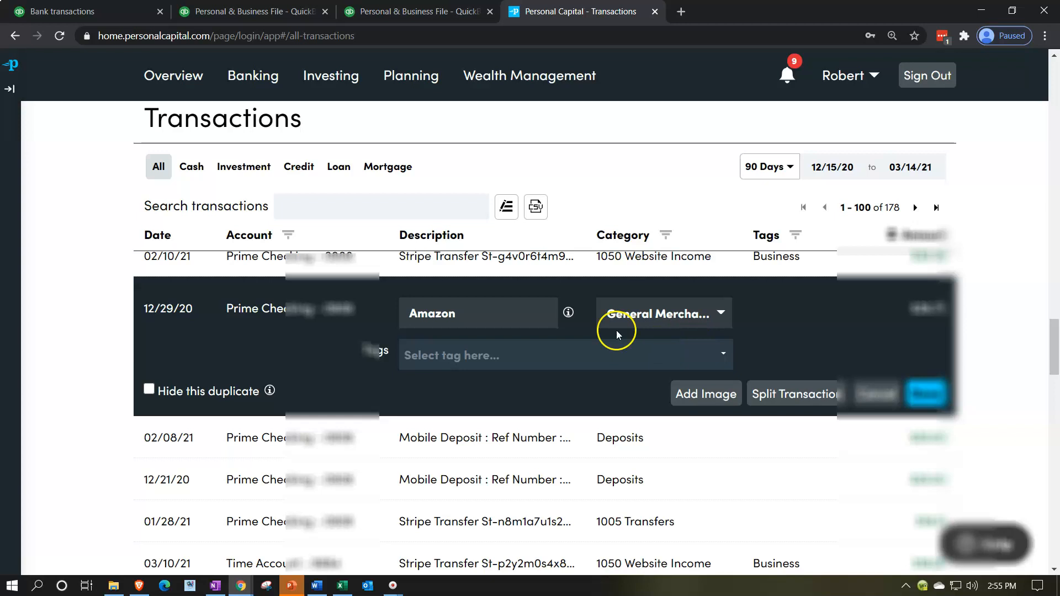
Recategorize the 12/29/20 Amazon transaction as 1095 Amazon Income, tag it Business and save it.
left_click(717, 314)
type("1090")
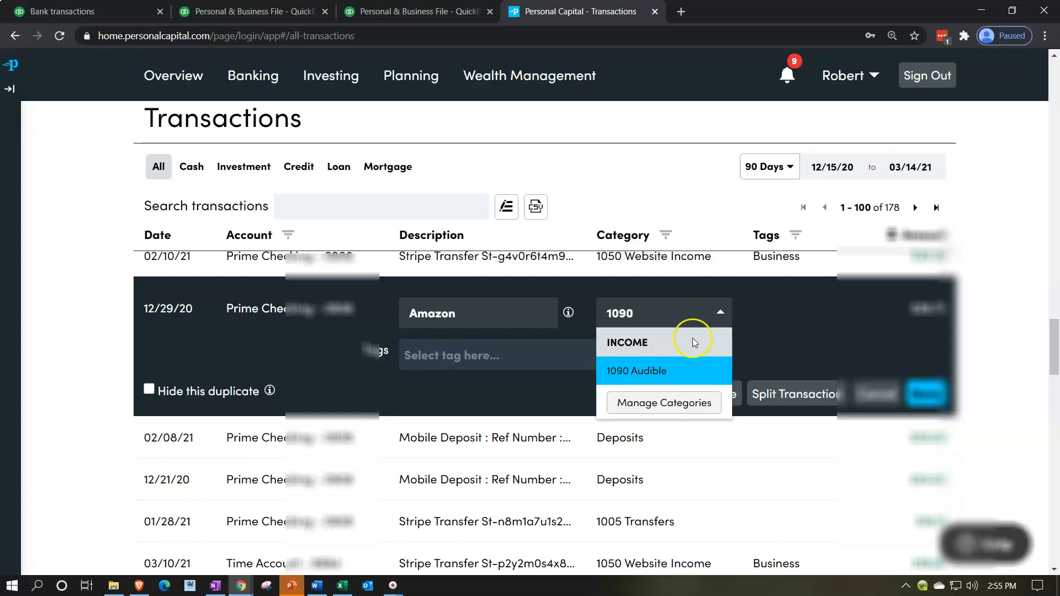
key("BackSpace")
left_click(703, 397)
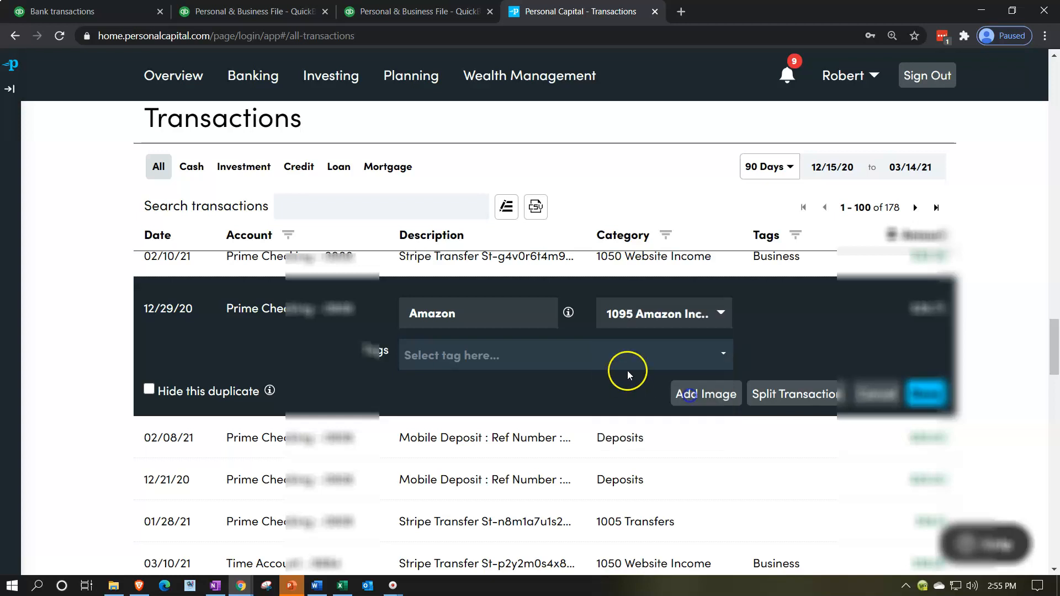
left_click(607, 366)
left_click(558, 389)
left_click(924, 392)
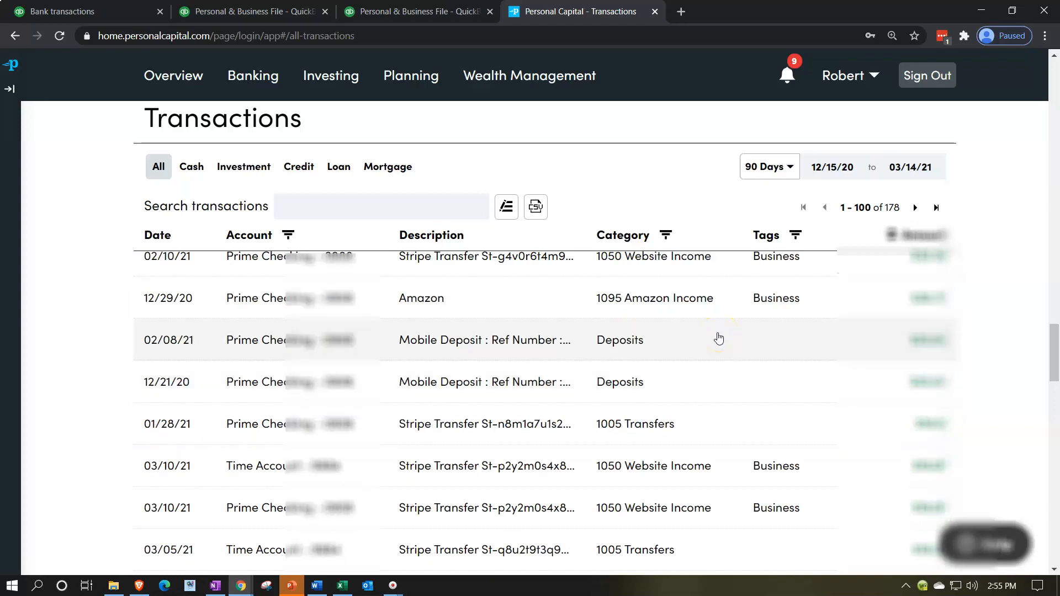
Recategorize the 02/08/21 mobile deposit in Prime Checking as 1080 Consulting Income, tag it Business and save it.
left_click(717, 336)
left_click(720, 353)
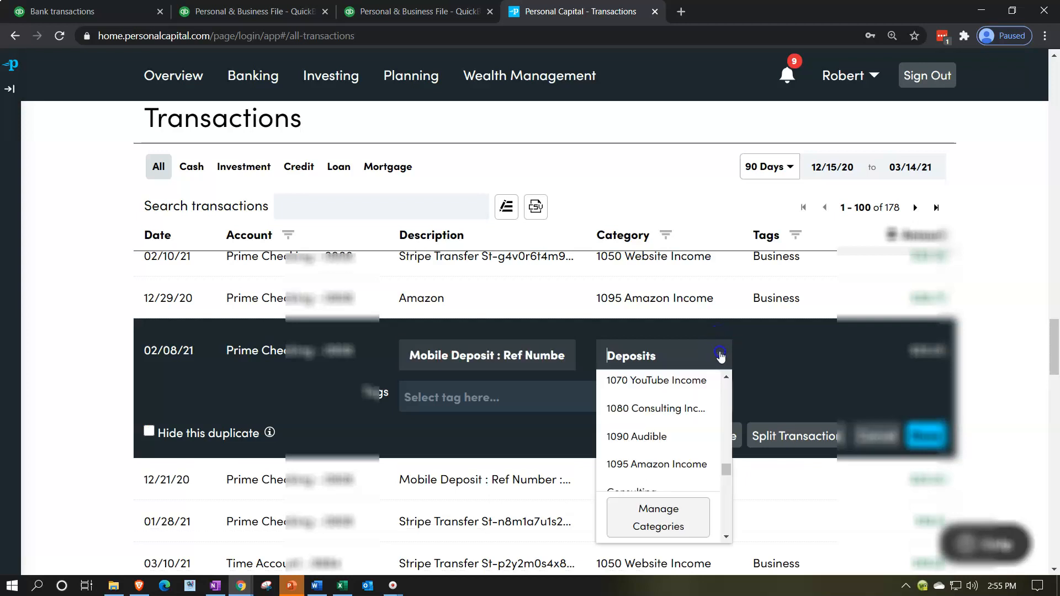
type("consu")
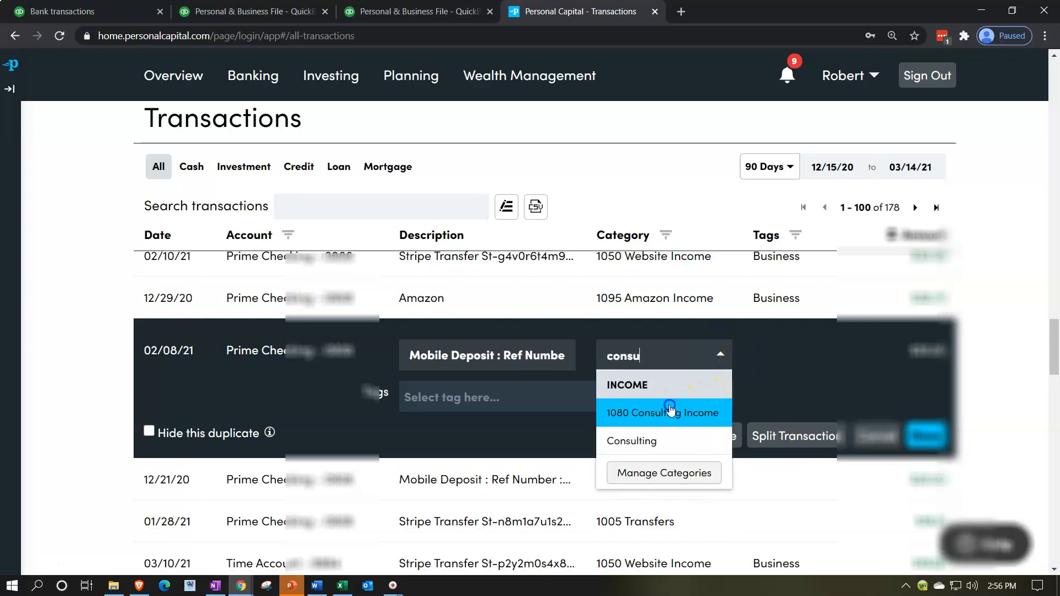
left_click(698, 409)
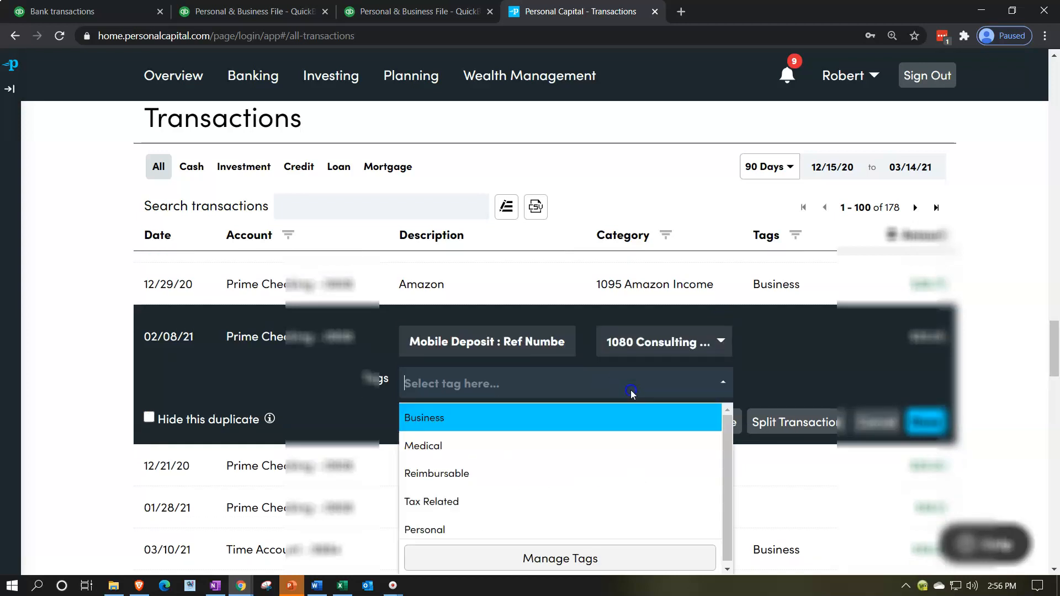
left_click(533, 411)
left_click(926, 422)
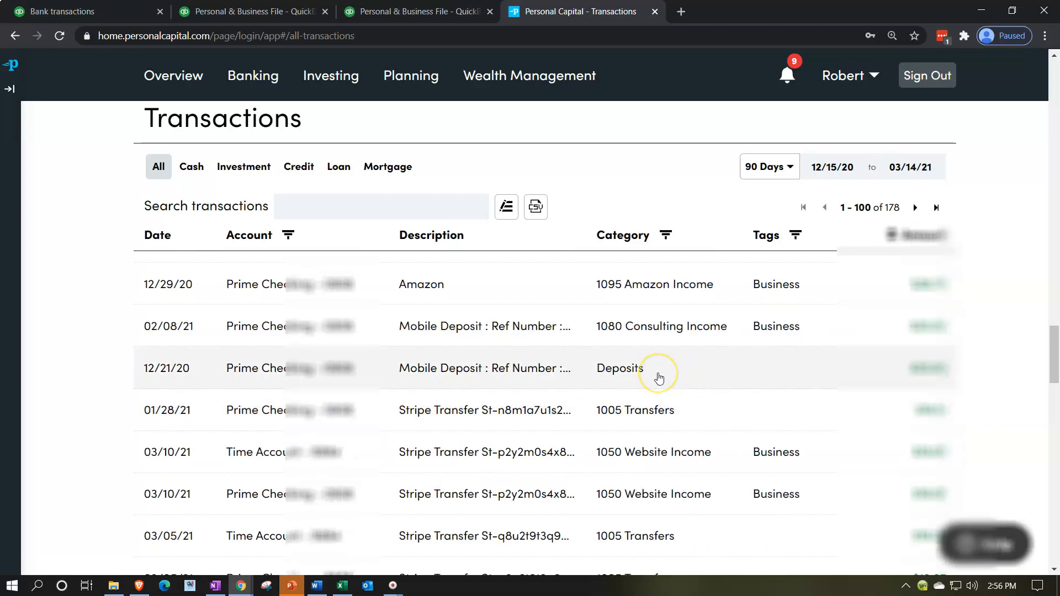
Recategorize the 12/21/20 mobile deposit in Prime Checking as 1080 Consulting Income, tag it Business and save it.
left_click(658, 378)
left_click(696, 389)
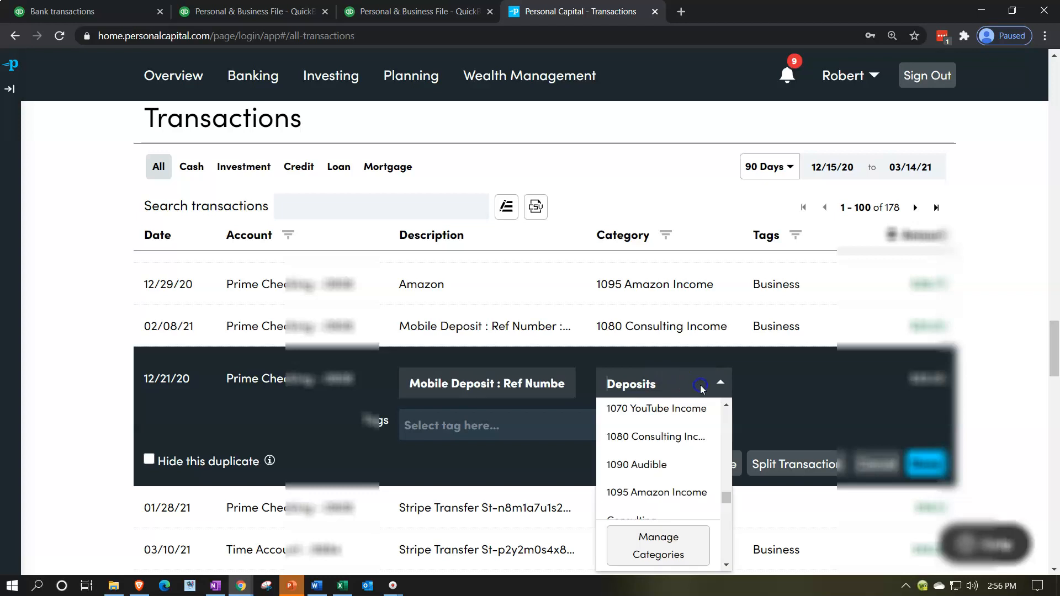
type("con")
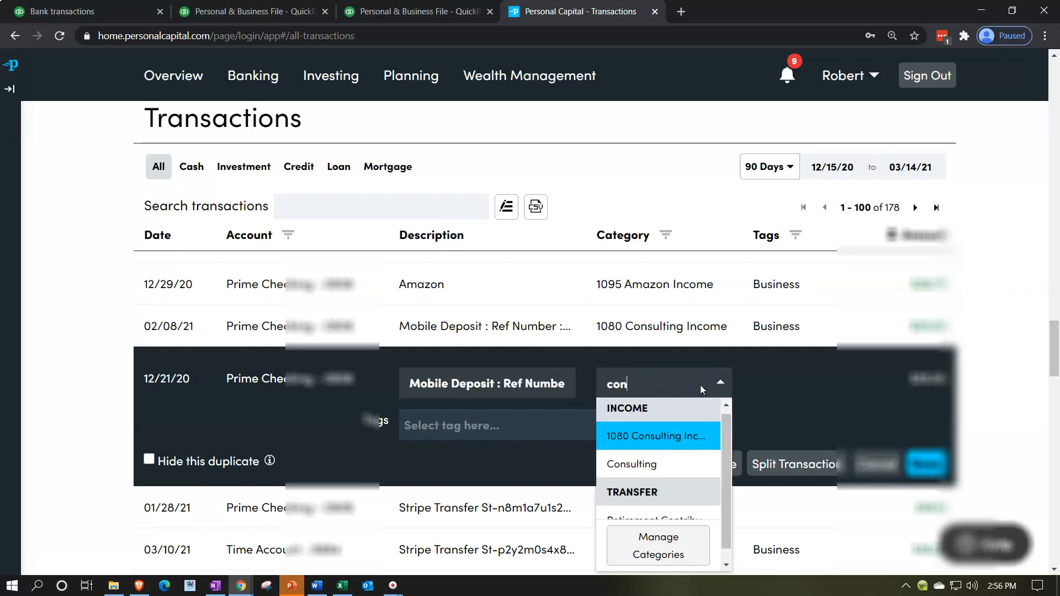
left_click(657, 436)
left_click(599, 422)
left_click(510, 420)
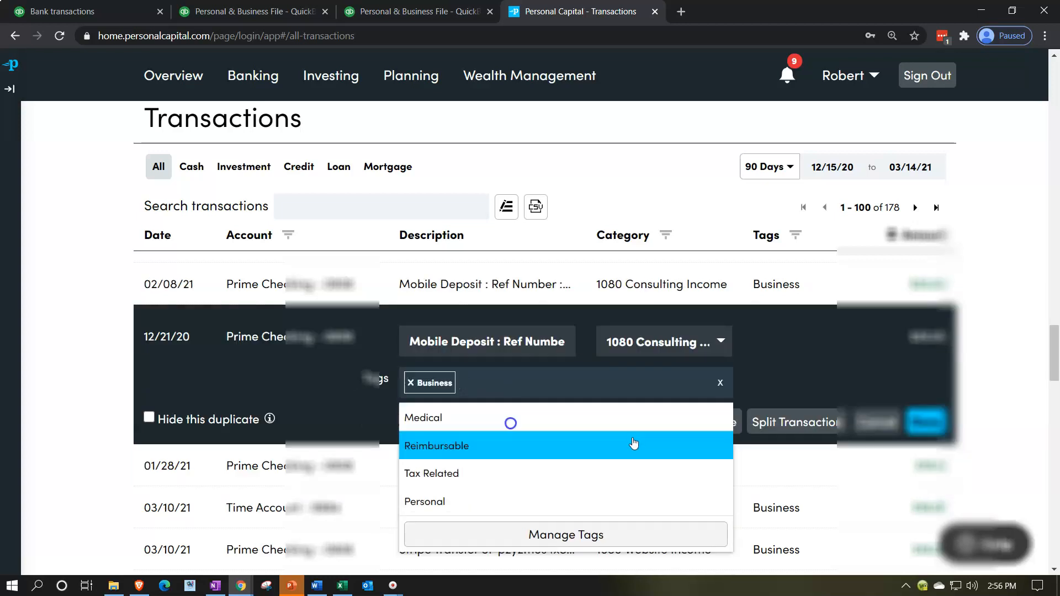
left_click(924, 422)
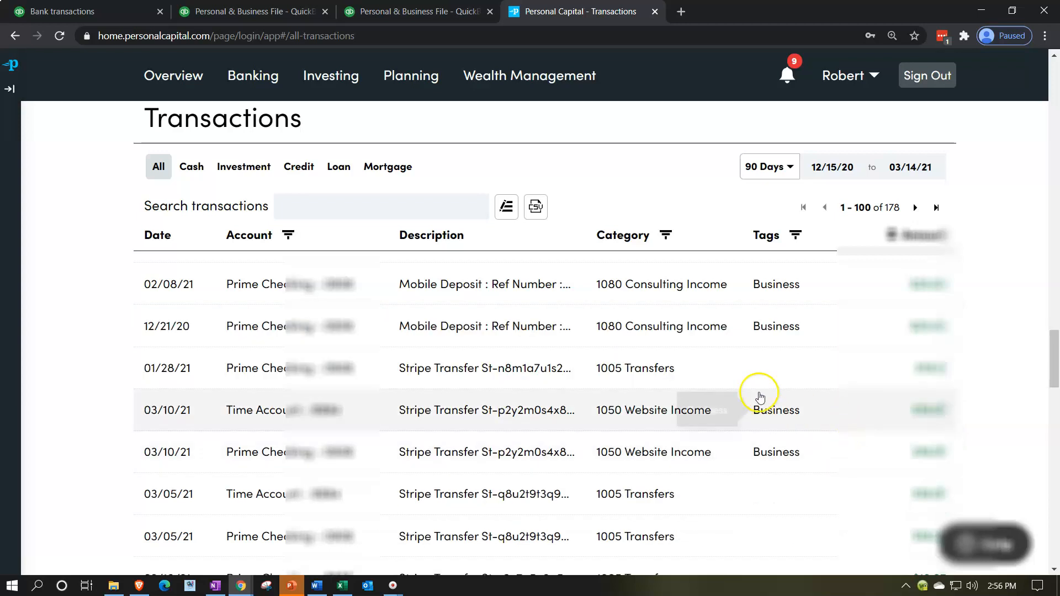
Recategorize the 01/28/21 Stripe transfer in Prime Checking as 1050 Website Income, tag it Business and save it.
left_click(745, 380)
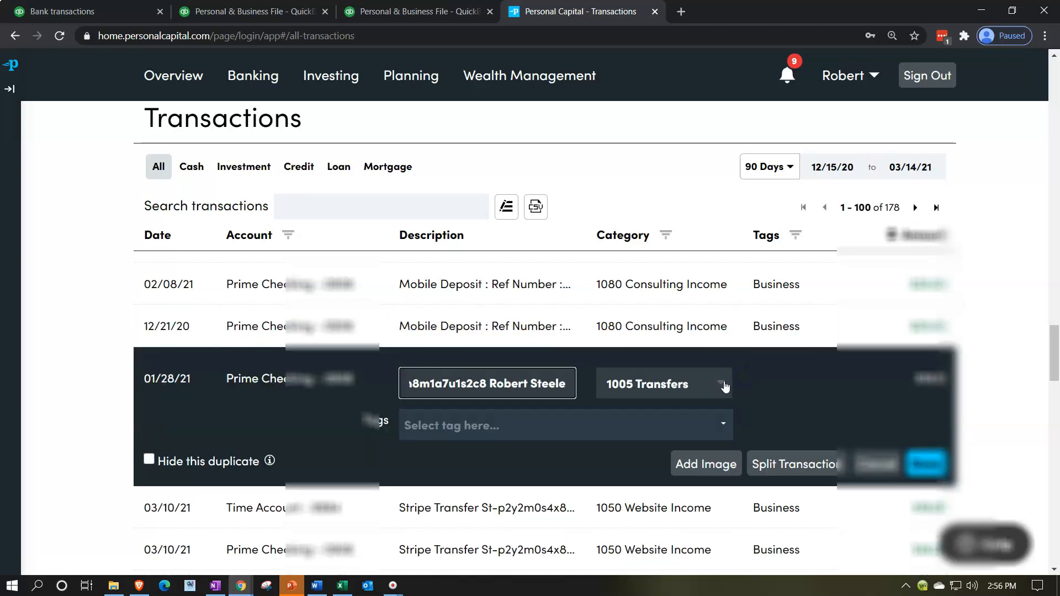
left_click(723, 386)
type("10")
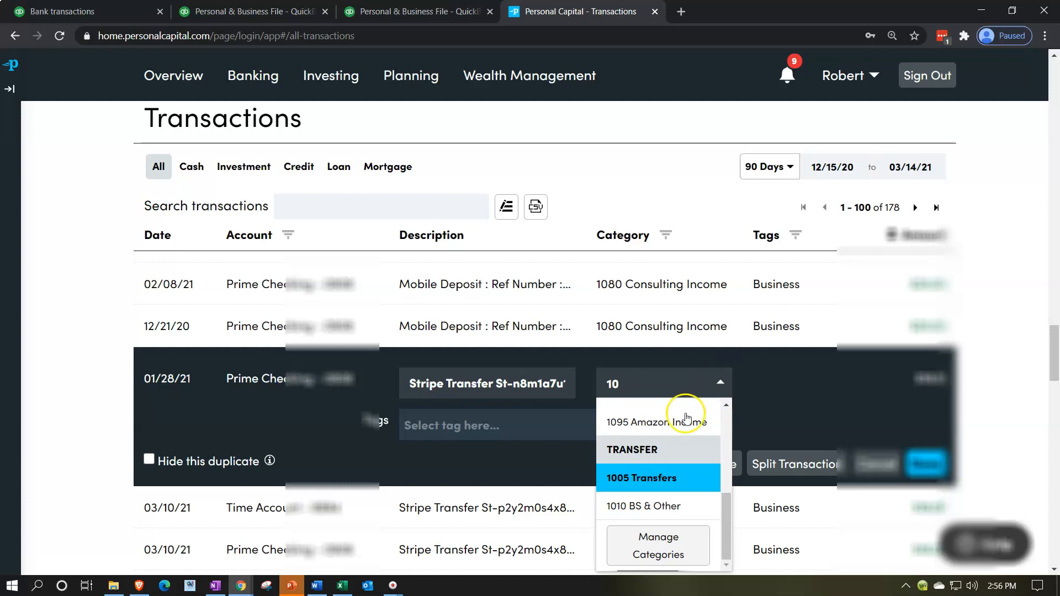
scroll(676, 431, "up", 3)
scroll(683, 472, "down", 2)
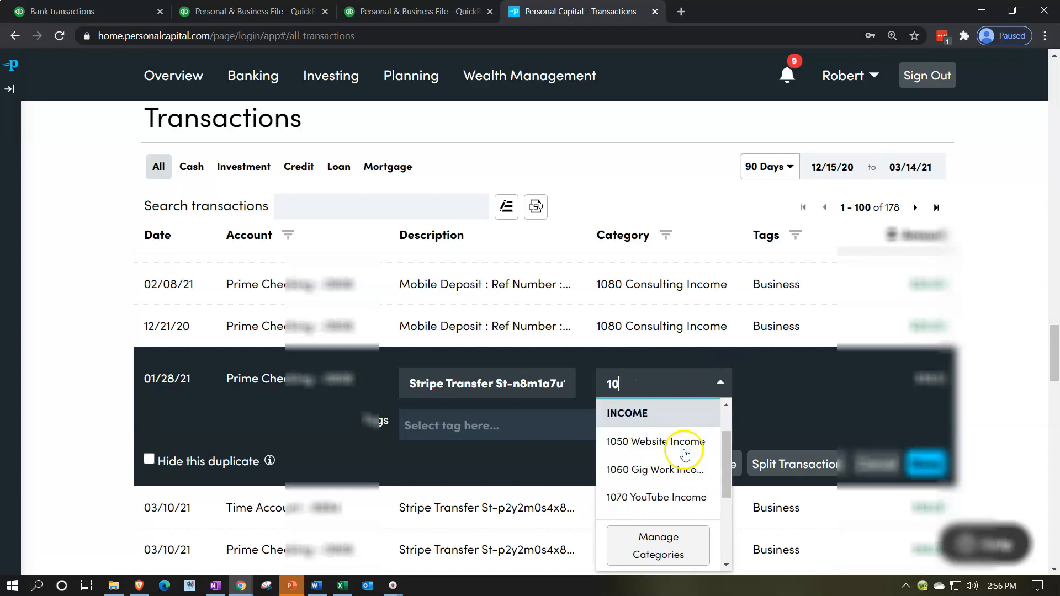
left_click(660, 429)
left_click(607, 427)
left_click(563, 419)
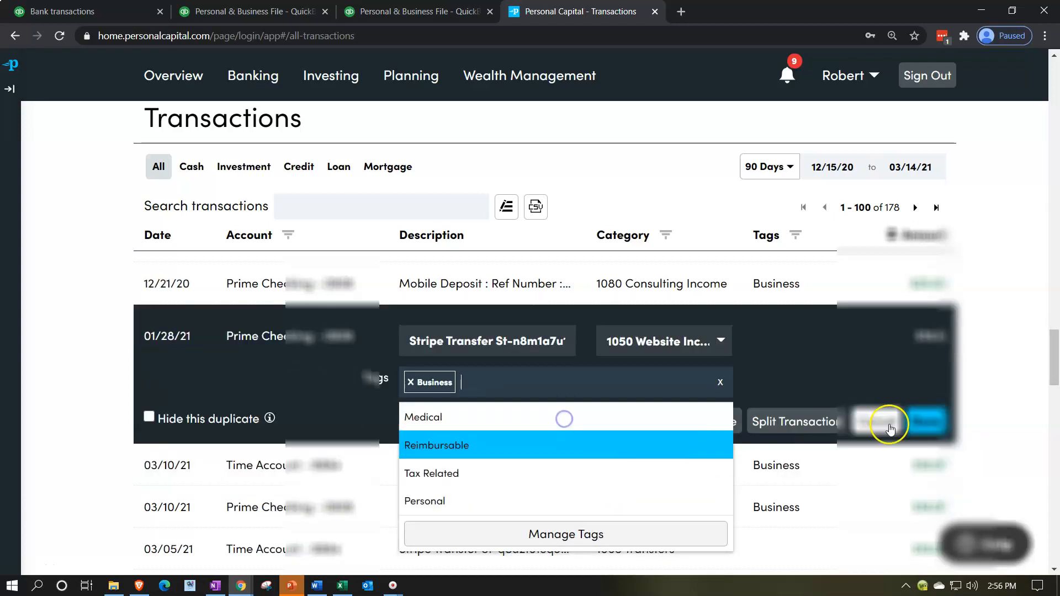
left_click(923, 419)
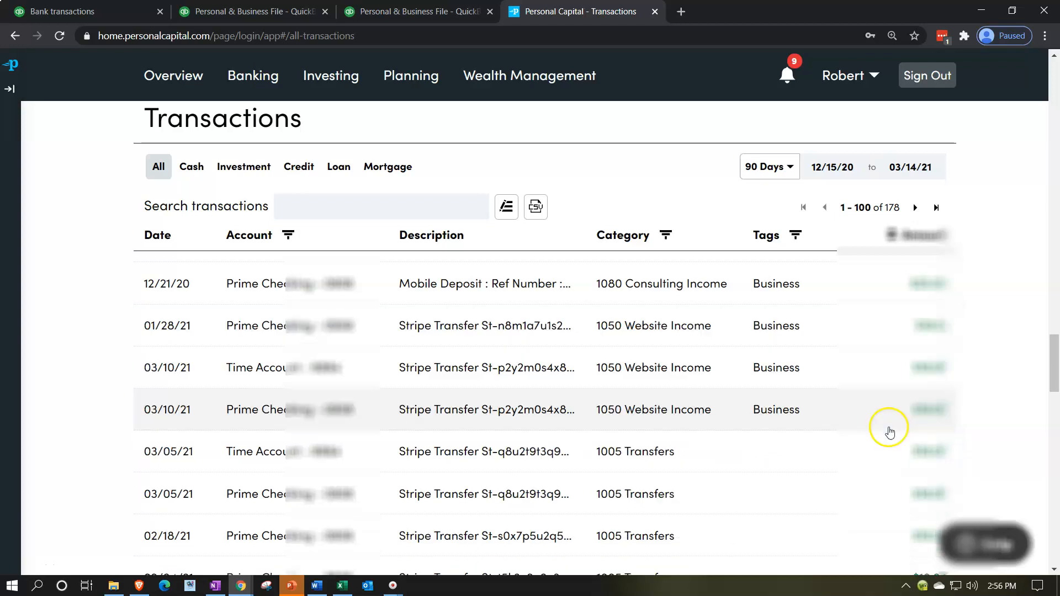
Recategorize the 03/05/21 Stripe transfer in Time Account as 1050 Website Income, tag it Business and save it.
left_click(687, 457)
left_click(685, 461)
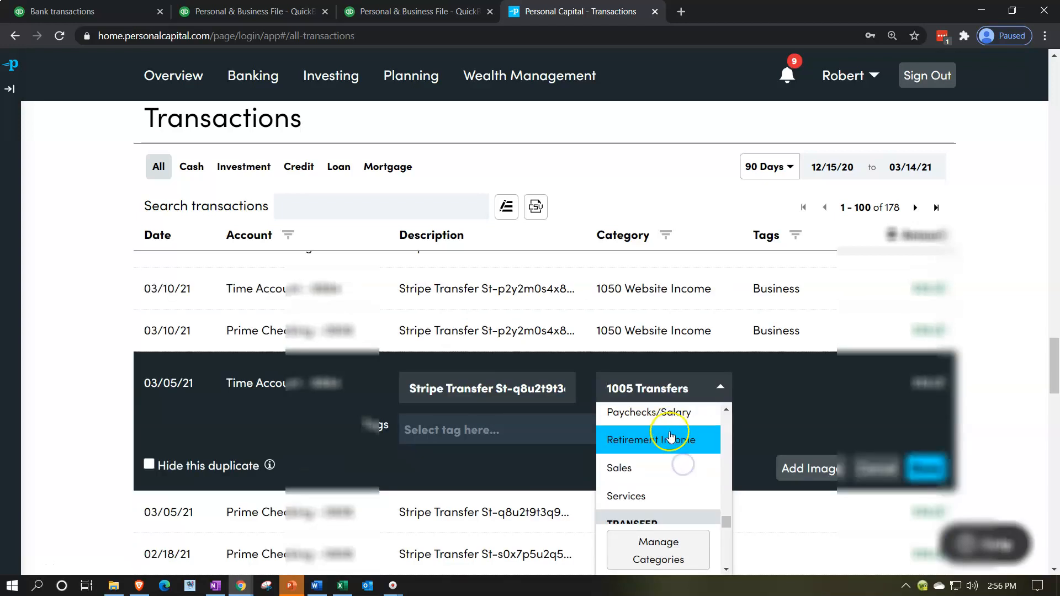
scroll(671, 436, "up", 6)
scroll(671, 436, "down", 7)
scroll(667, 490, "up", 1)
scroll(669, 475, "up", 8)
type("10")
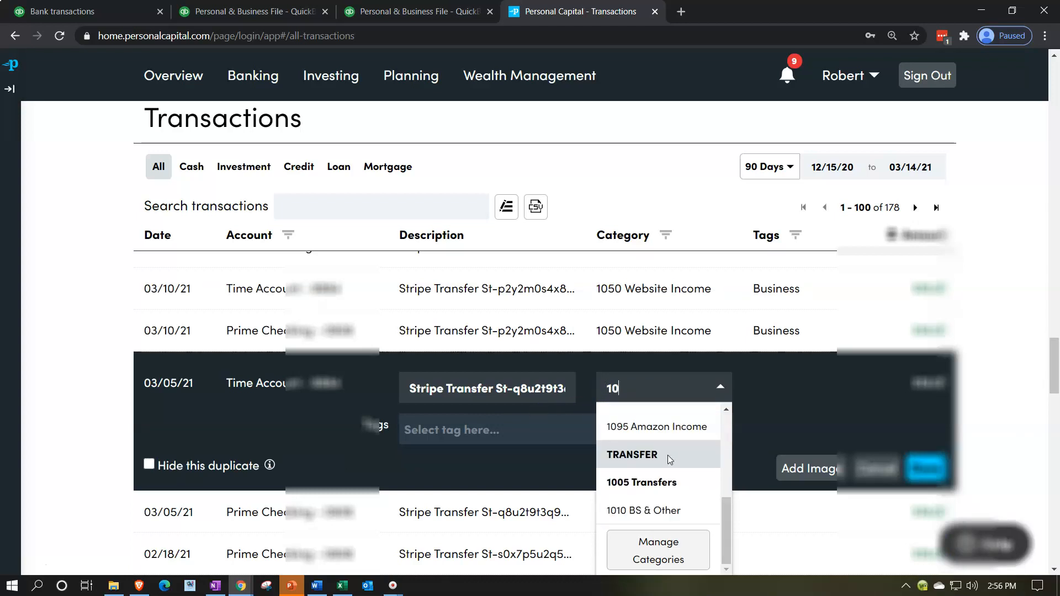
type("6")
key("BackSpace")
type("5")
left_click(668, 456)
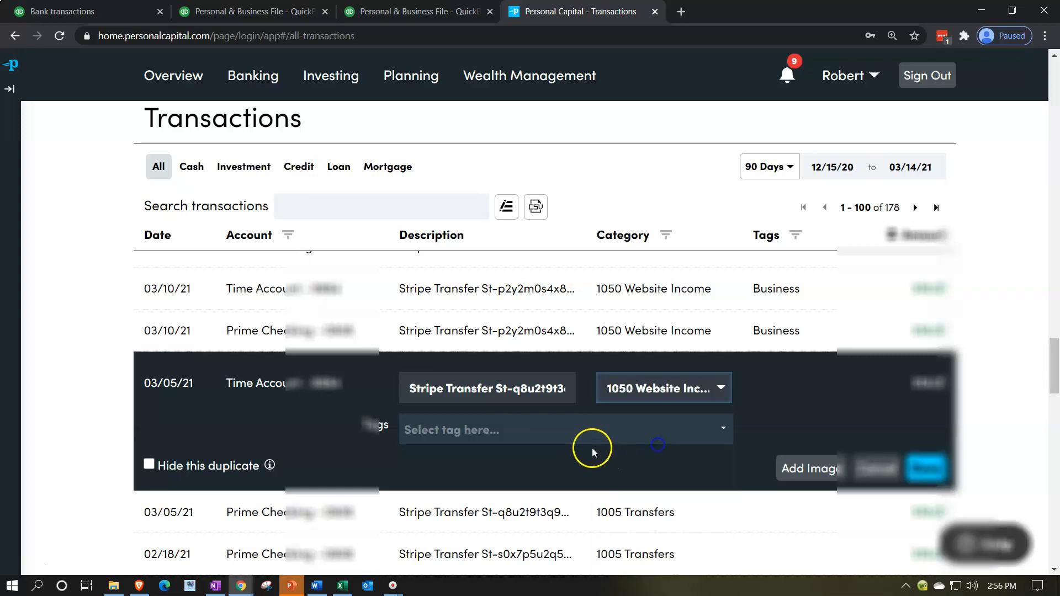
left_click(575, 435)
left_click(480, 412)
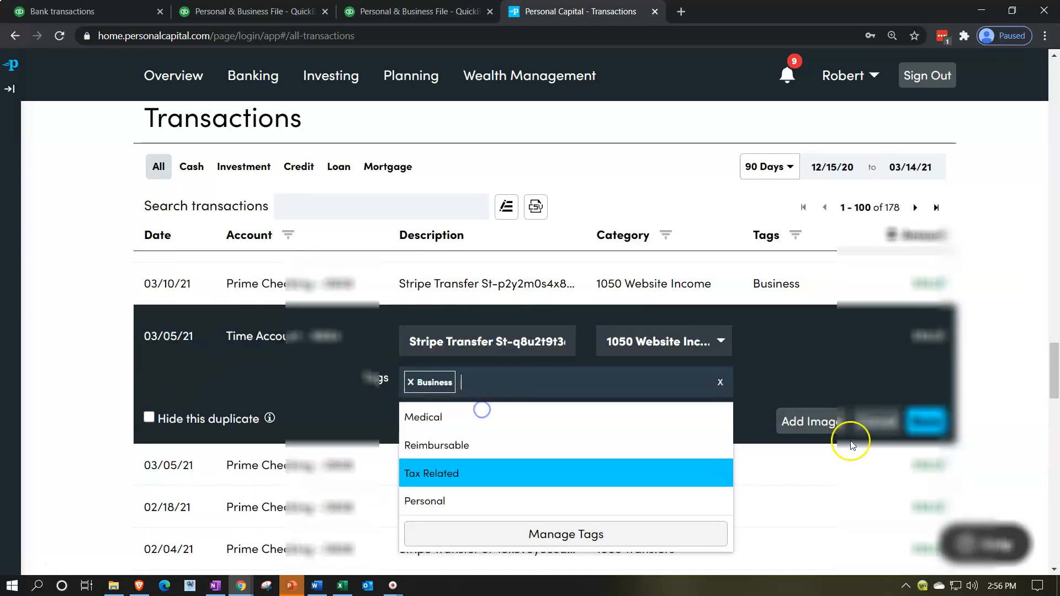
left_click(936, 422)
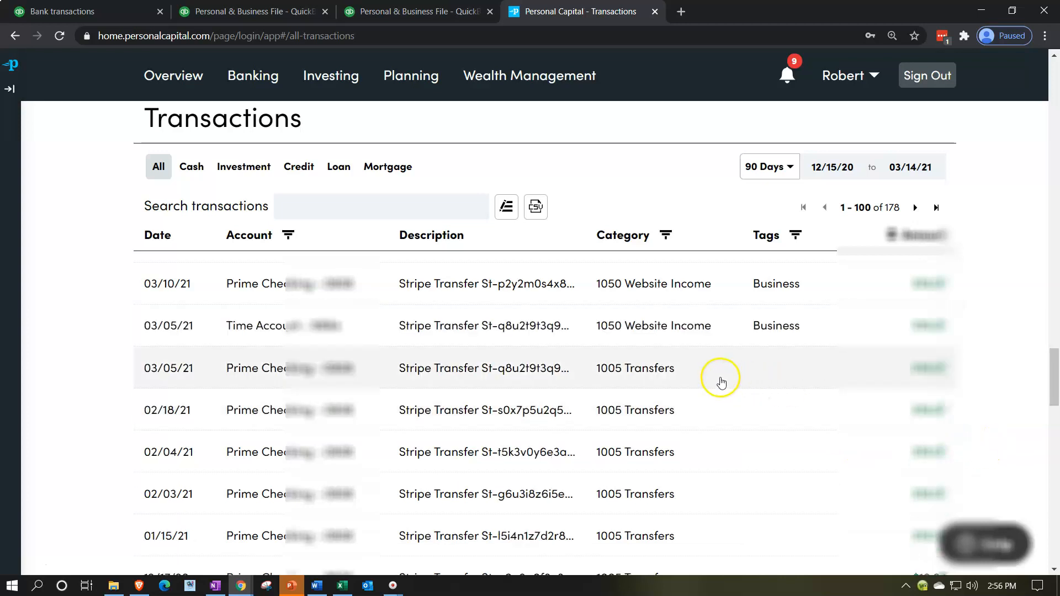
Recategorize the 03/05/21 Stripe transfer in Prime Checking as 1050 Website Income, tag it Business and save it.
left_click(721, 383)
left_click(723, 382)
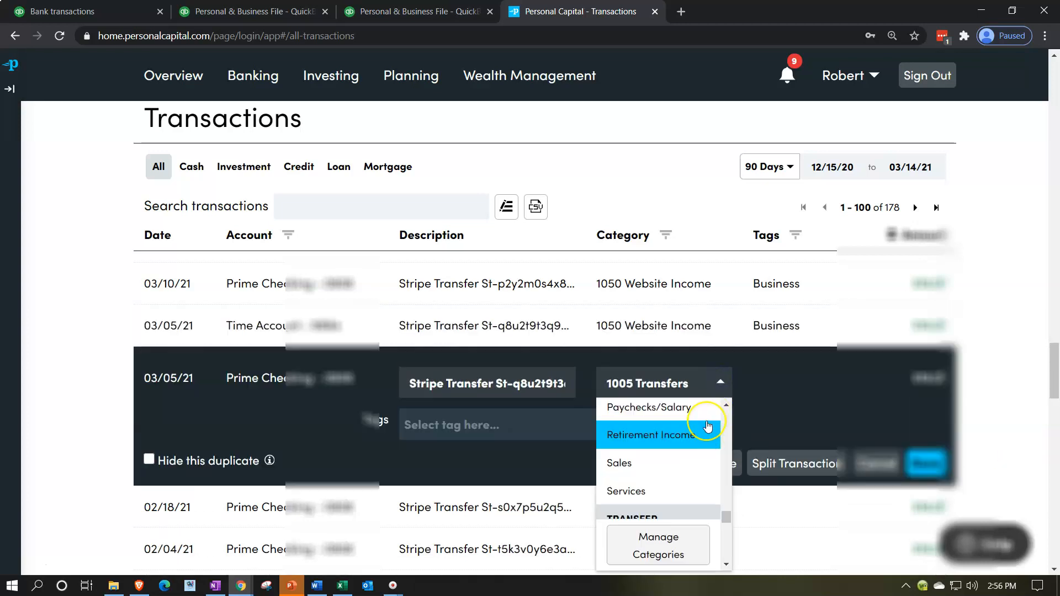
type("1050")
left_click(635, 439)
left_click(473, 417)
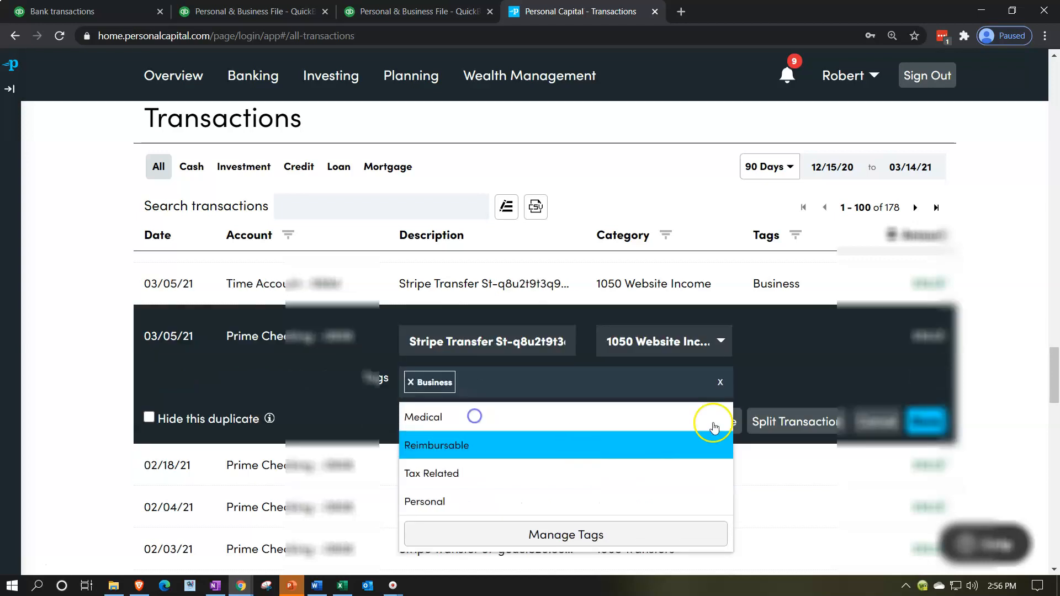
left_click(929, 423)
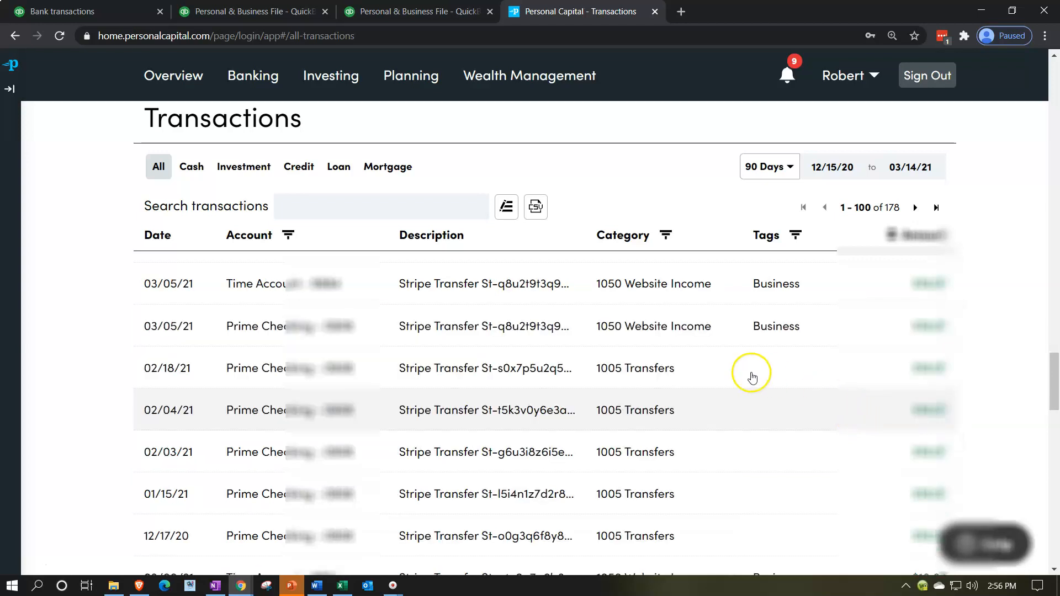
Recategorize the 02/18/21 Stripe transfer in Prime Checking as 1050 Website Income, tag it Business and save it.
left_click(607, 376)
left_click(700, 389)
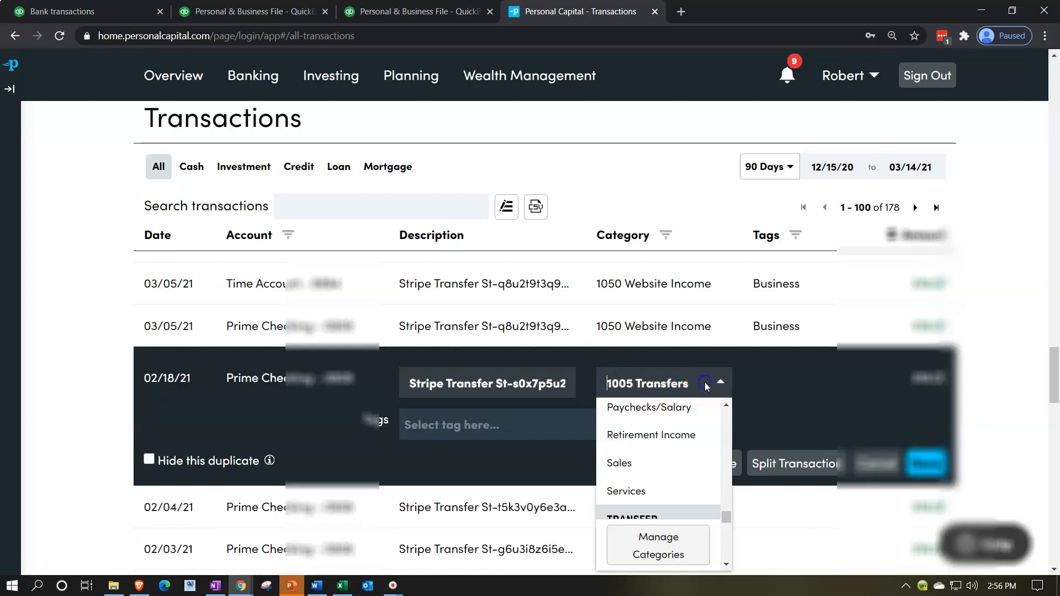
type("1050")
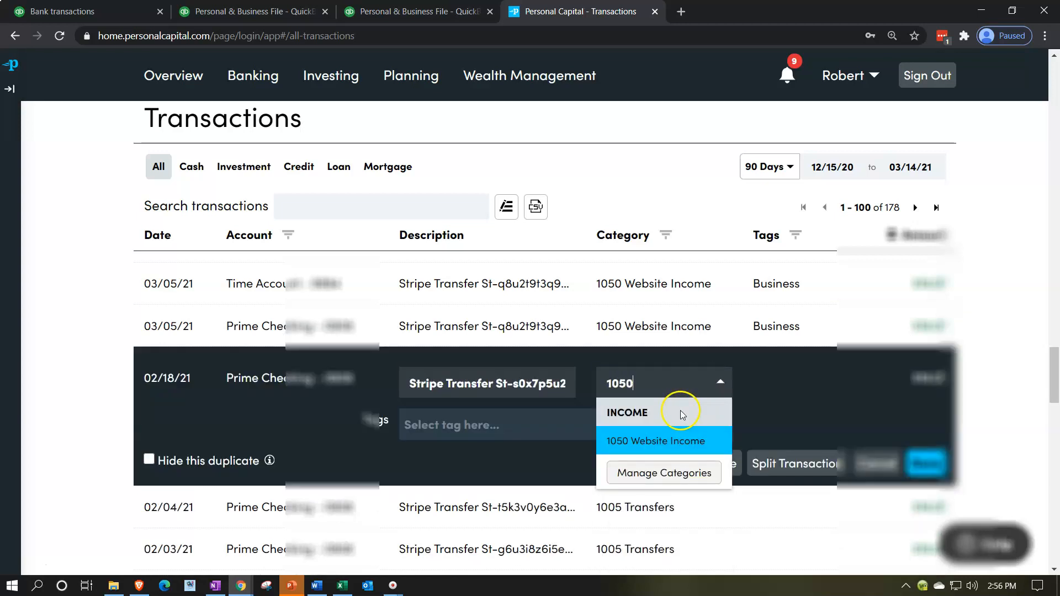
left_click(654, 438)
left_click(626, 424)
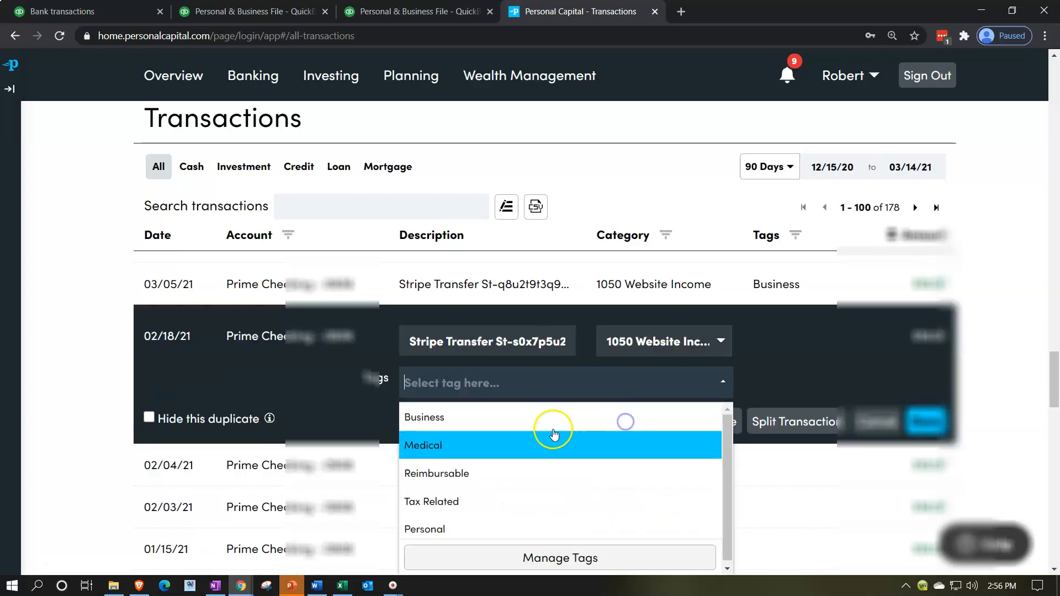
left_click(520, 421)
left_click(940, 435)
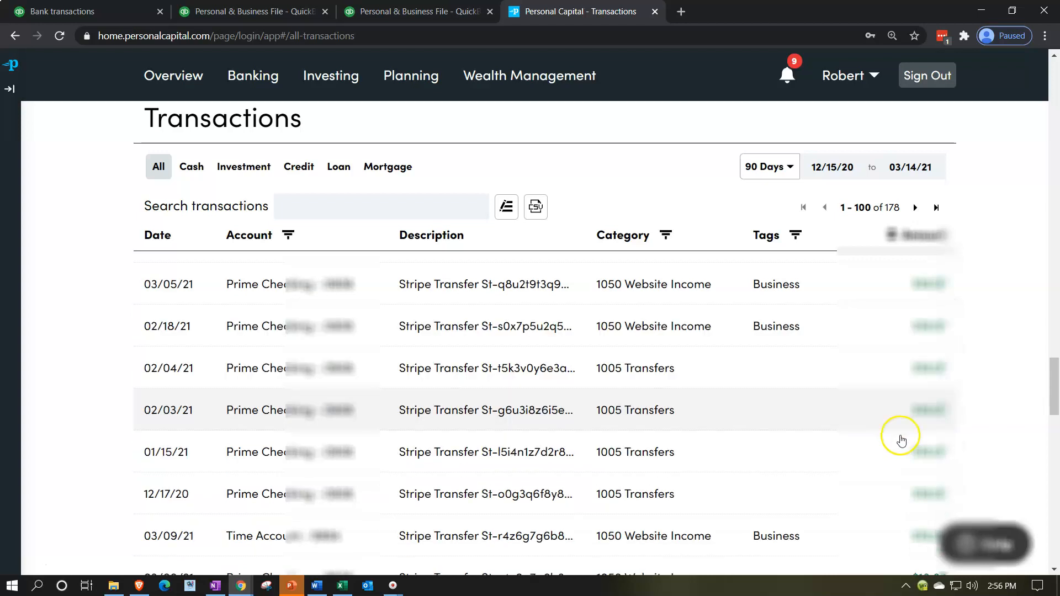
Recategorize the 02/04/21 Stripe transfer in Prime Checking as 1050 Website Income, tag it Business and save it.
left_click(731, 379)
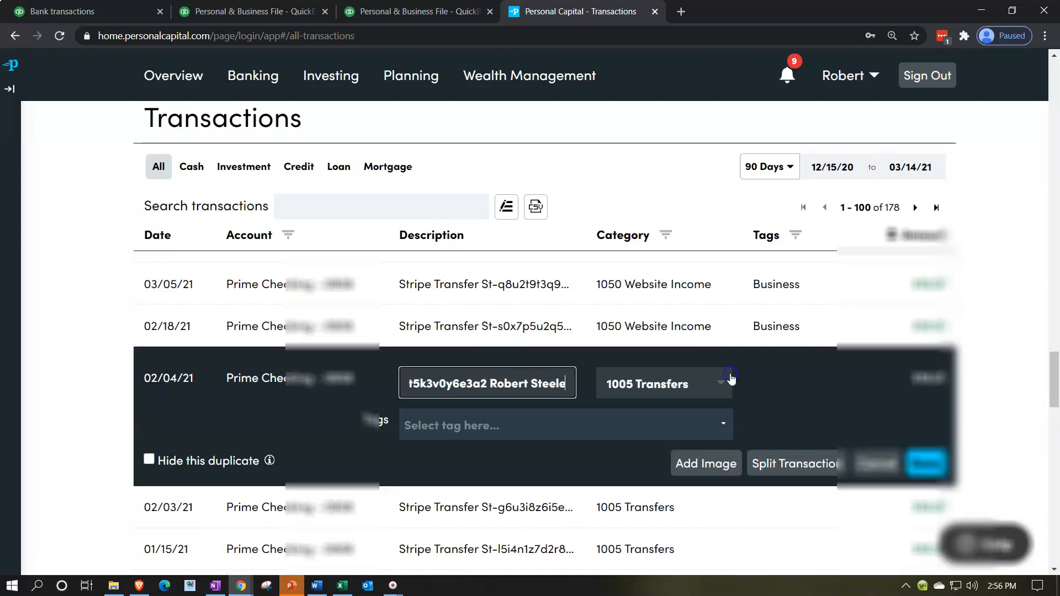
left_click(697, 389)
type("1050")
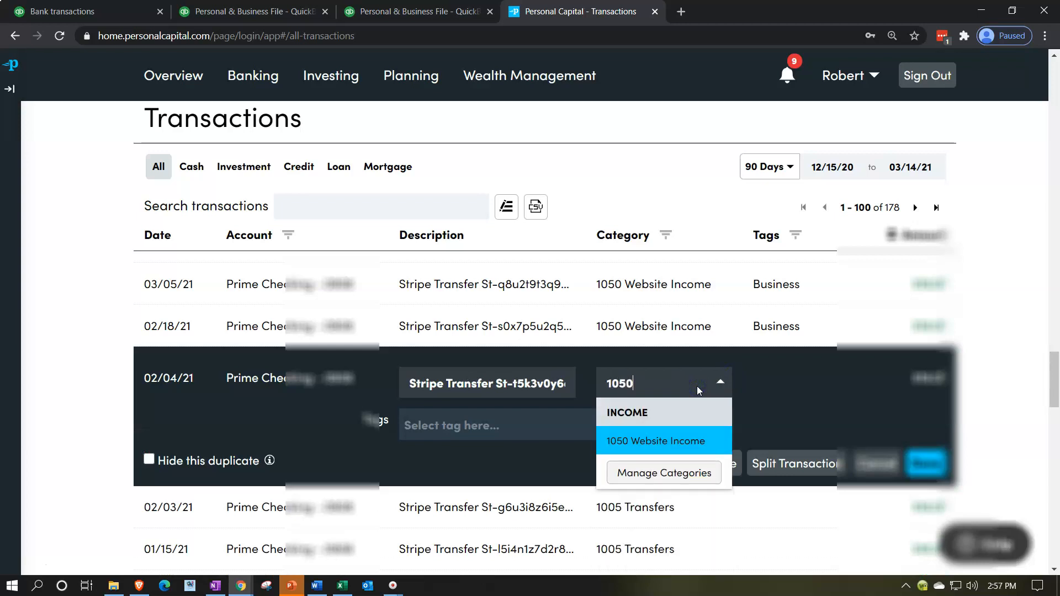
left_click(641, 442)
left_click(635, 430)
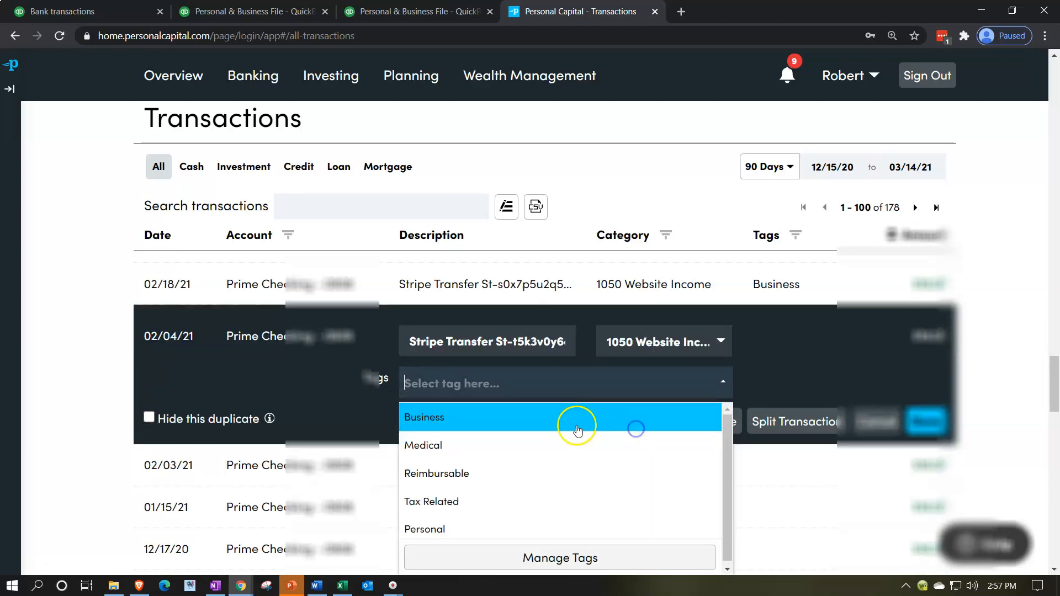
left_click(578, 431)
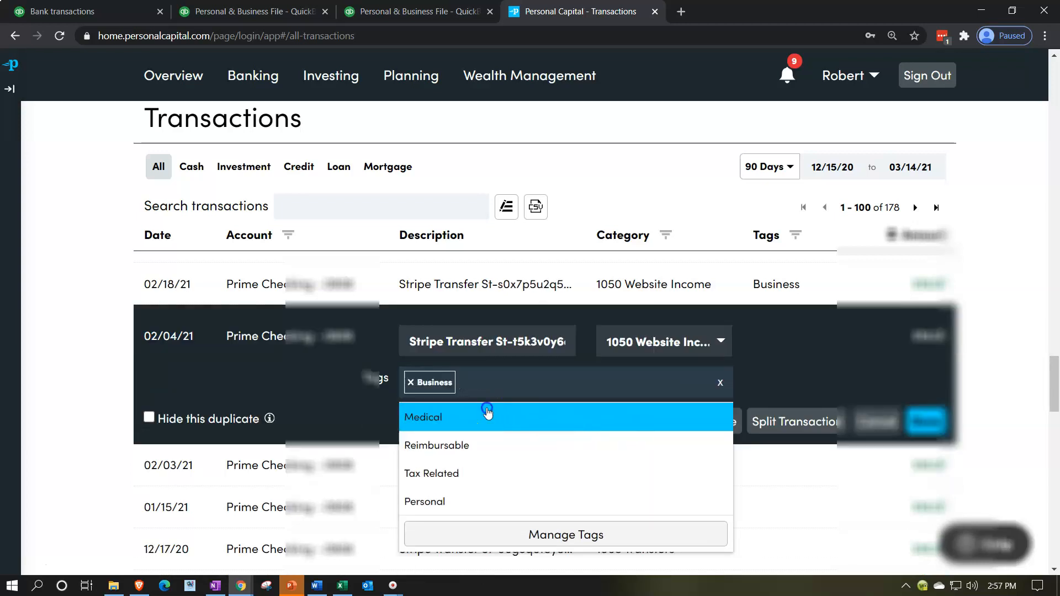
left_click(942, 422)
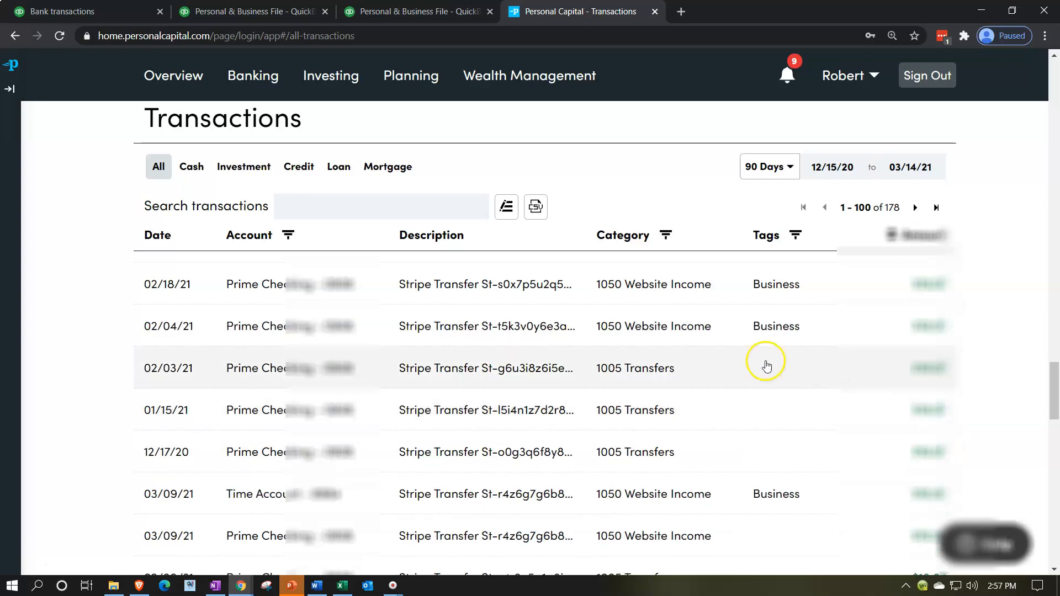
Recategorize the 02/03/21 Stripe transfer in Prime Checking as 1050 Website Income, tag it Business and save it.
left_click(747, 367)
left_click(712, 380)
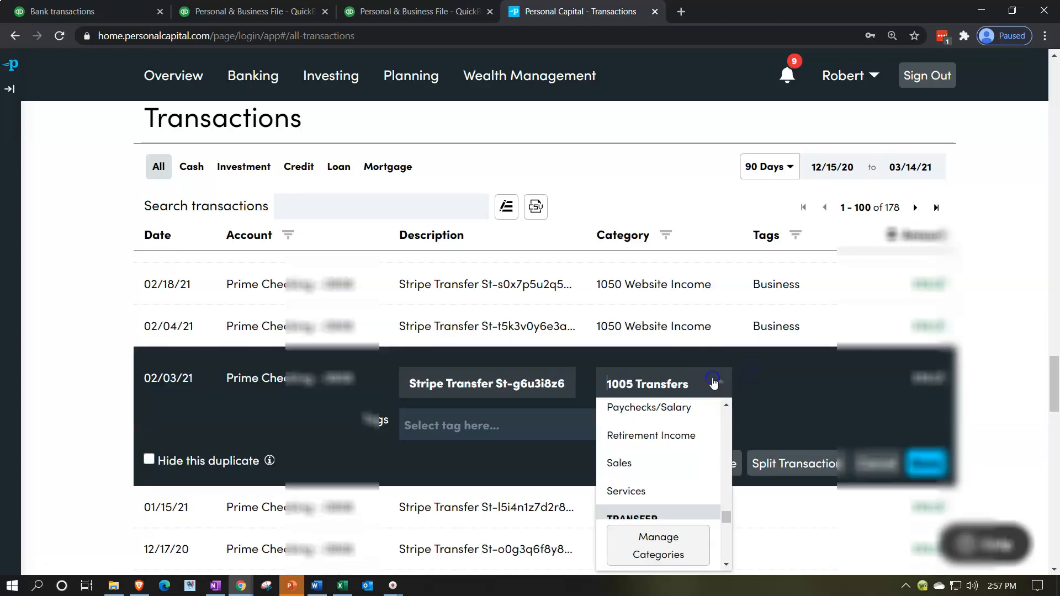
type("105")
left_click(656, 441)
left_click(625, 419)
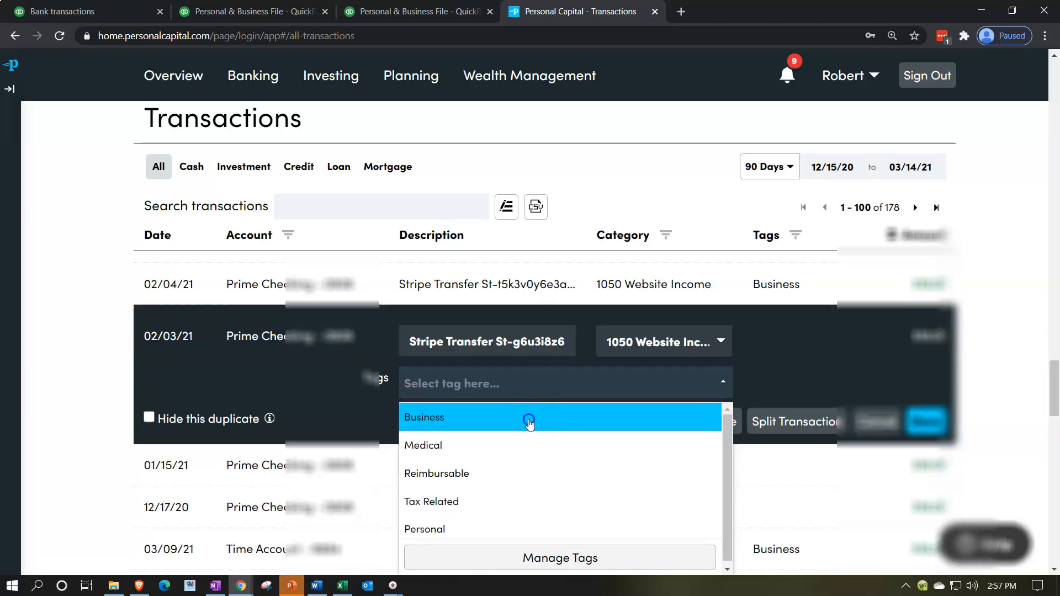
left_click(528, 418)
left_click(933, 420)
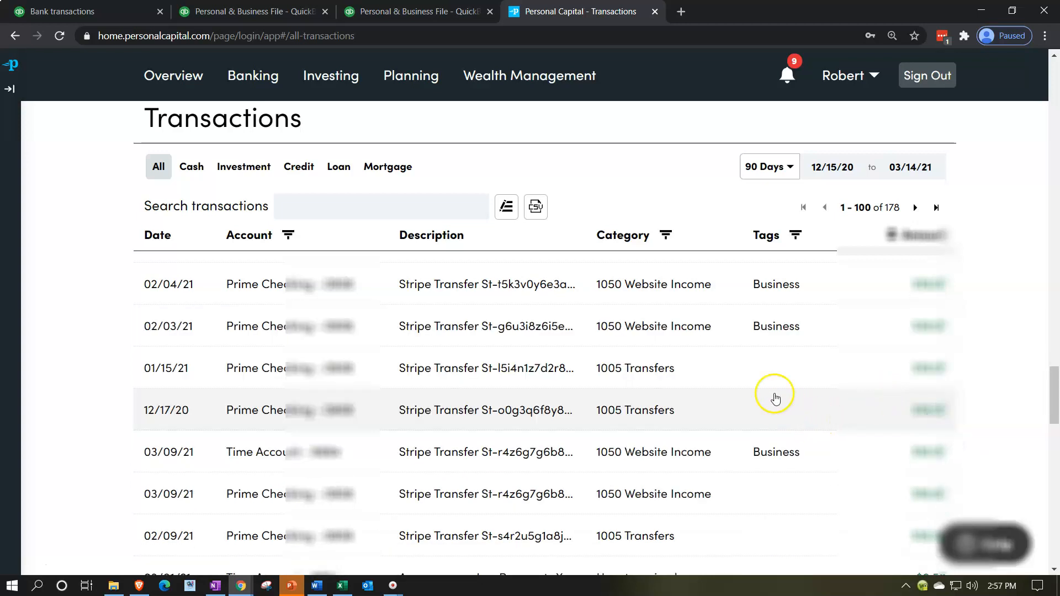
Recategorize the 01/15/21 Stripe transfer in Prime Checking as 1050 Website Income, tag it Business and save it.
left_click(765, 365)
left_click(721, 382)
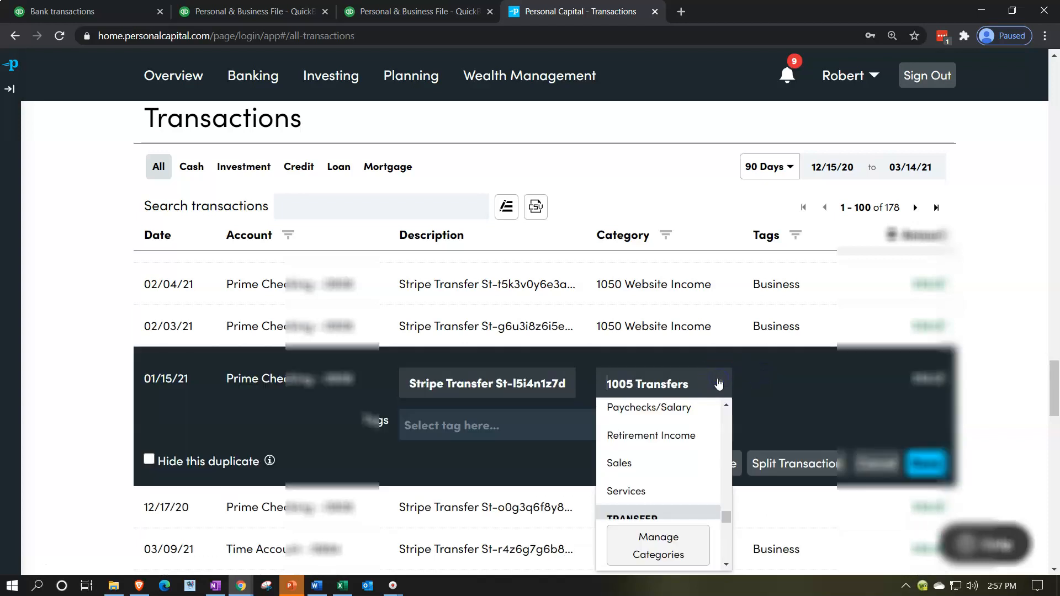
type("1050")
left_click(634, 439)
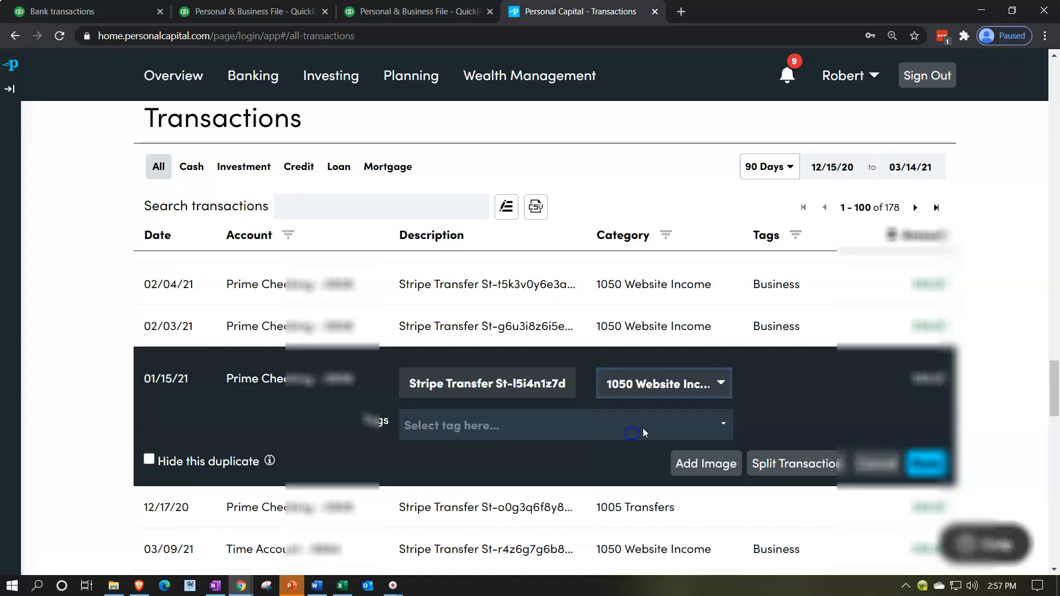
left_click(643, 429)
left_click(550, 418)
left_click(925, 422)
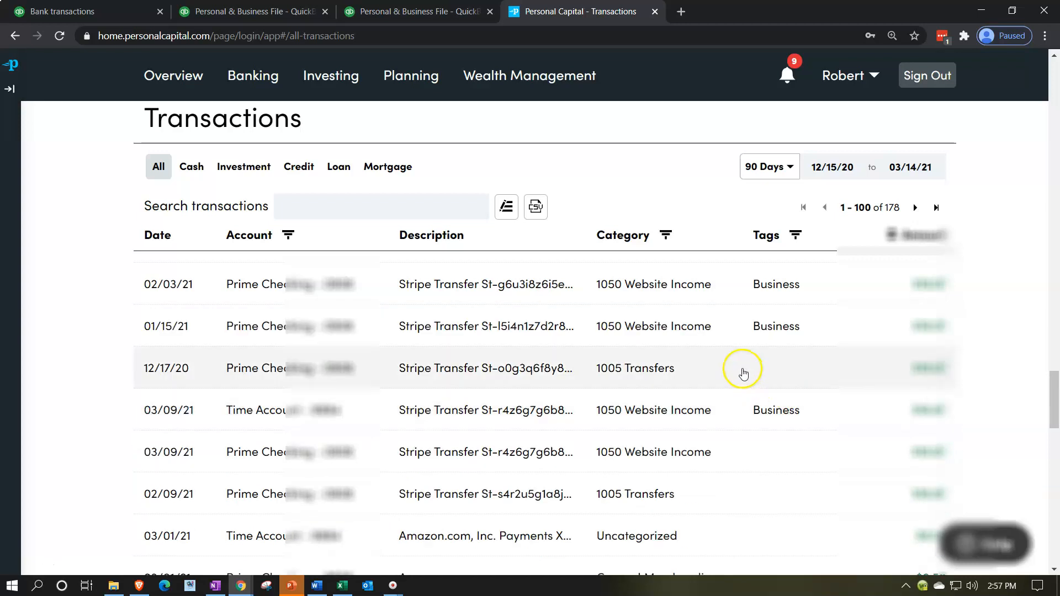
Recategorize the 12/17/20 Stripe transfer in Prime Checking as 1050 Website Income, tag it Business and save it.
left_click(743, 371)
left_click(722, 381)
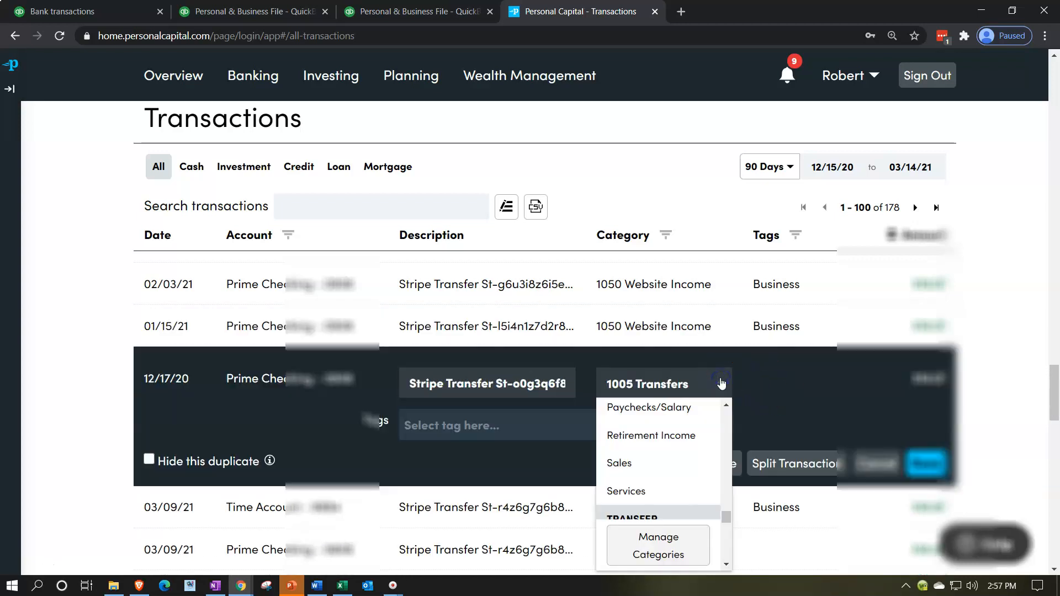
type("105")
left_click(623, 440)
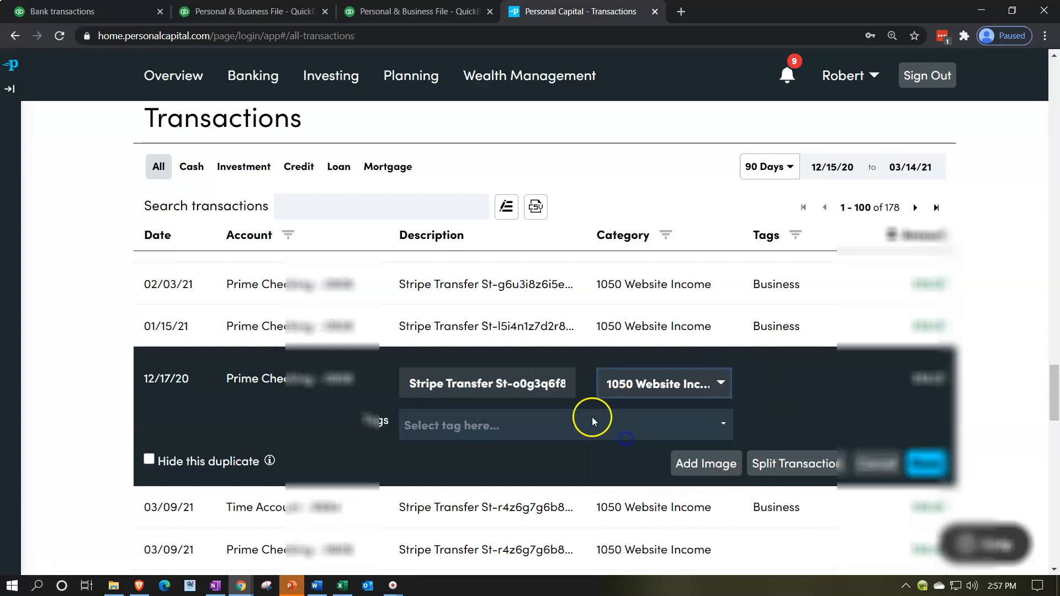
left_click(591, 418)
left_click(549, 418)
left_click(927, 429)
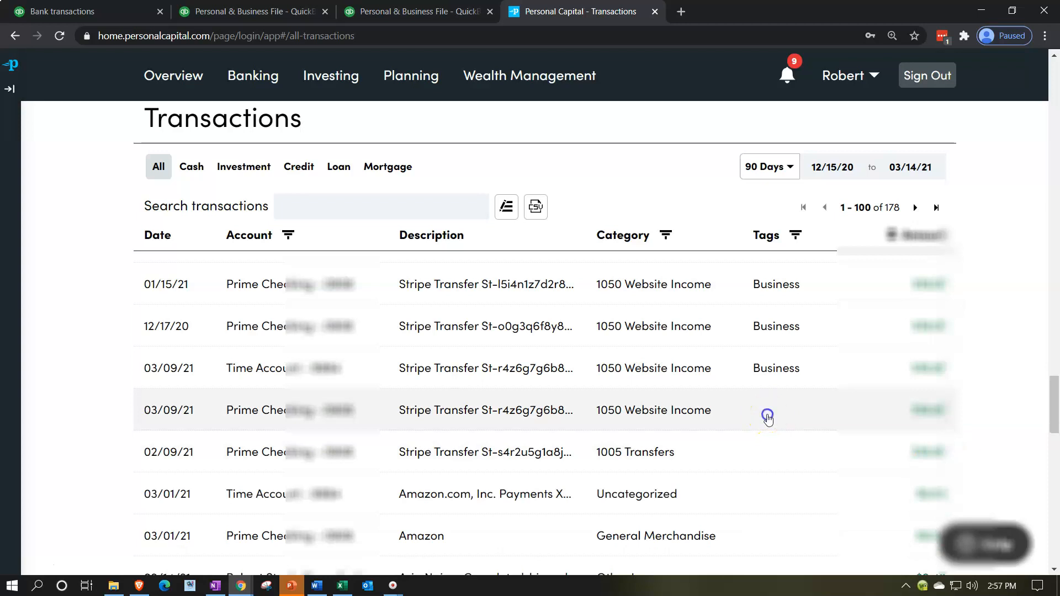
Select 1050 Website Income for the 03/09/21 Stripe transfer in Prime Checking, tag it Business and save it.
left_click(767, 419)
left_click(710, 426)
type("1")
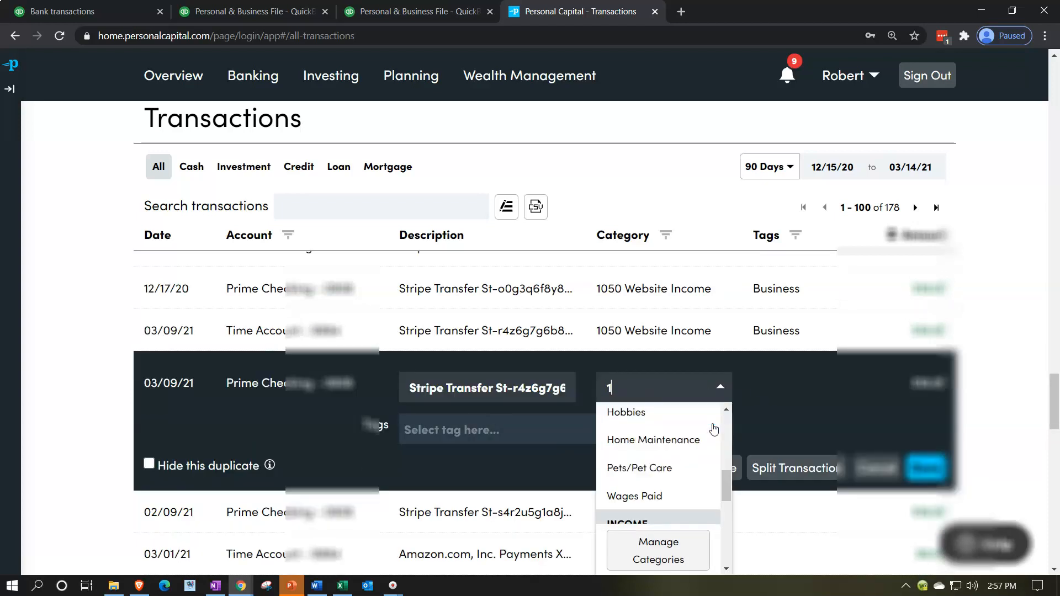
type("050")
left_click(641, 441)
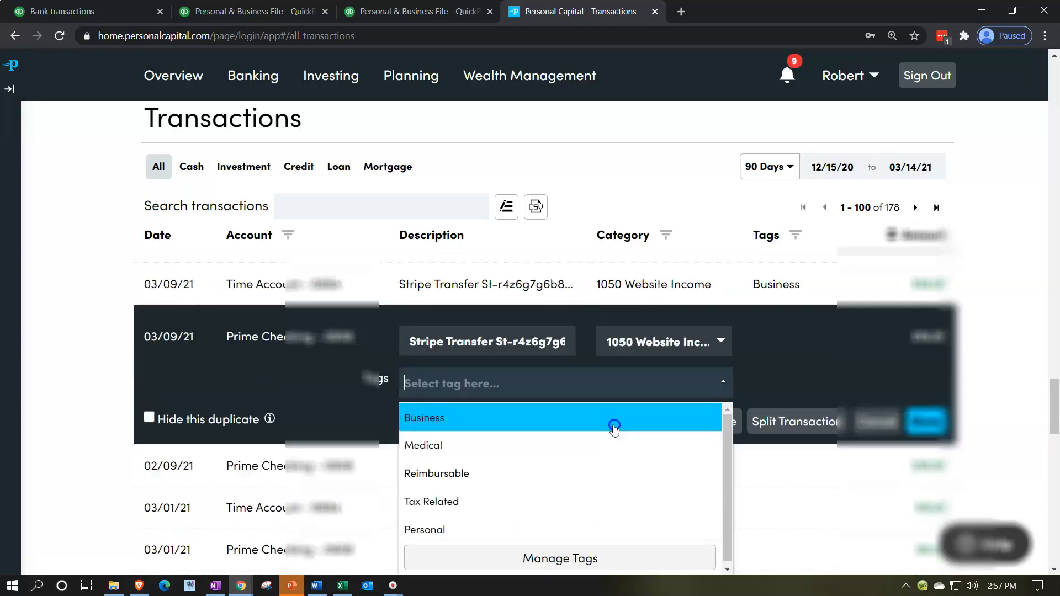
left_click(589, 419)
left_click(927, 420)
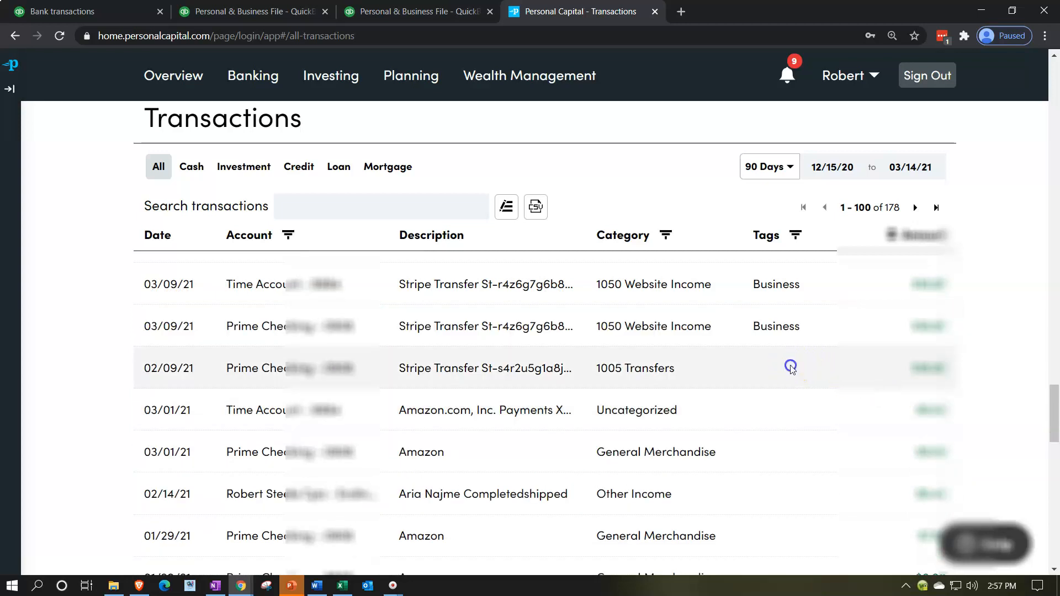
Recategorize the 02/09/21 Stripe transfer in Prime Checking as 1050 Website Income, tag it Business and save it.
left_click(790, 368)
left_click(725, 385)
type("1050")
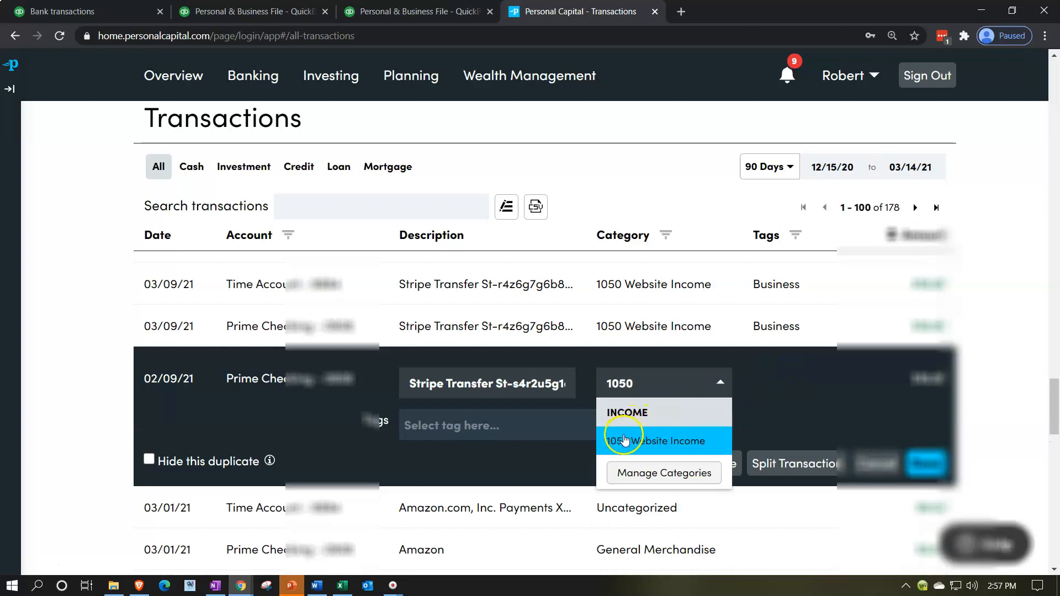
left_click(623, 440)
left_click(629, 426)
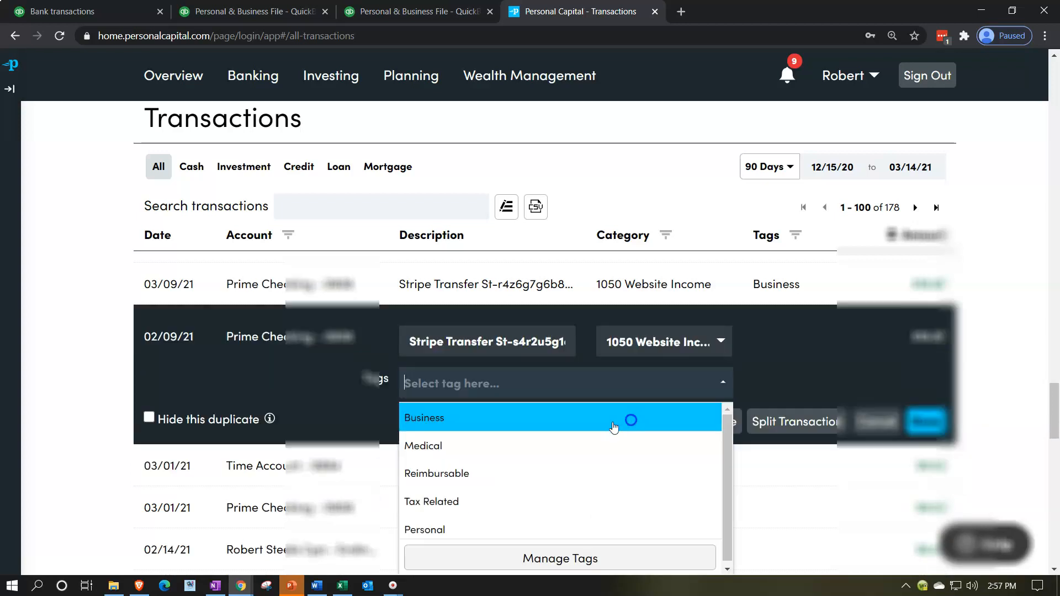
left_click(506, 418)
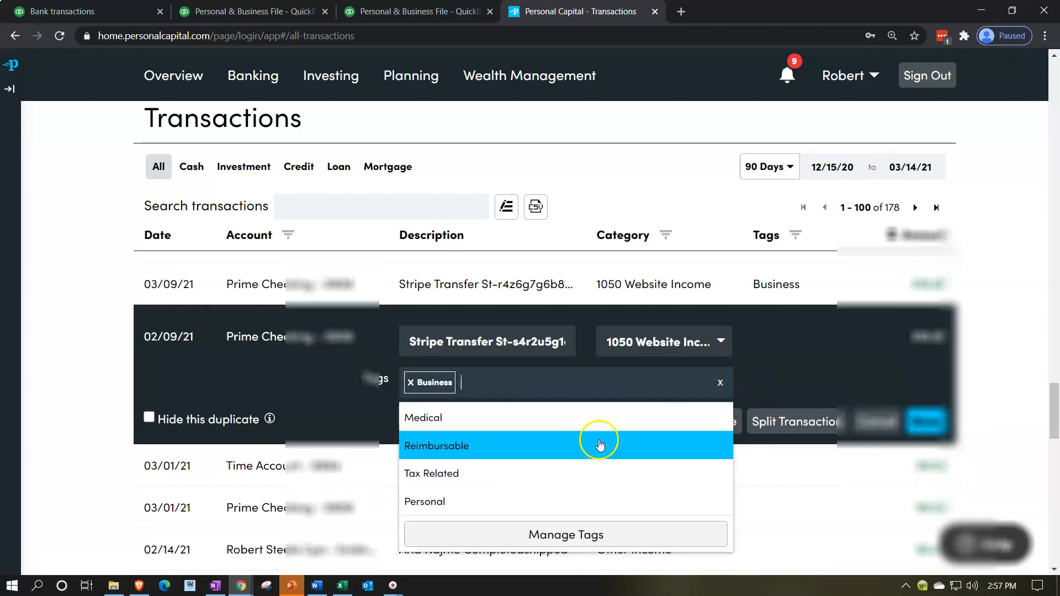
left_click(923, 423)
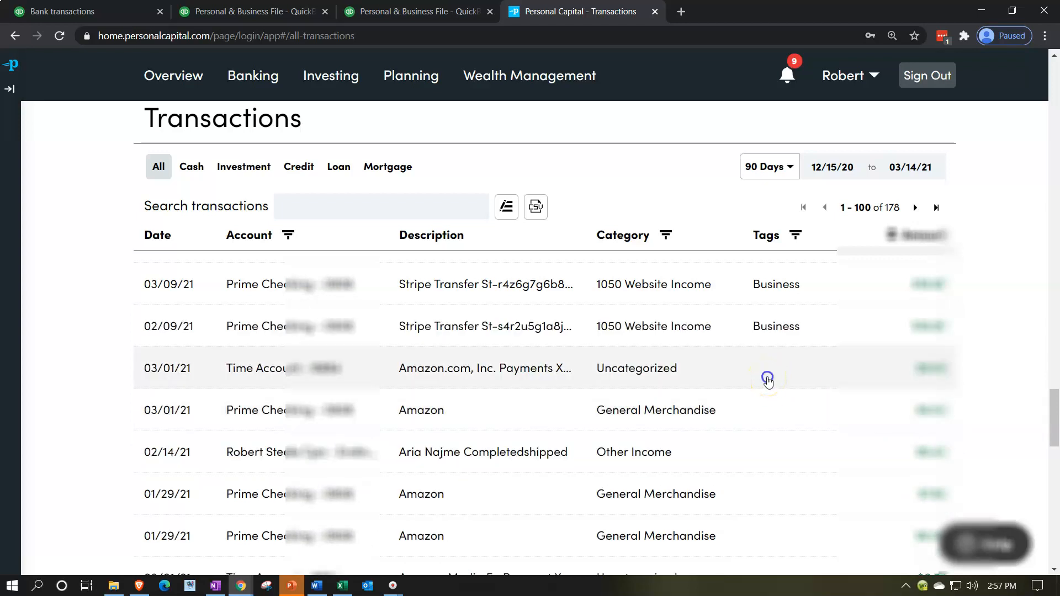
Categorize the 03/01/21 Amazon.com, Inc. payment in the Time Account as 1095 Amazon Income, tag it Business and save it.
left_click(767, 380)
left_click(720, 384)
type("10")
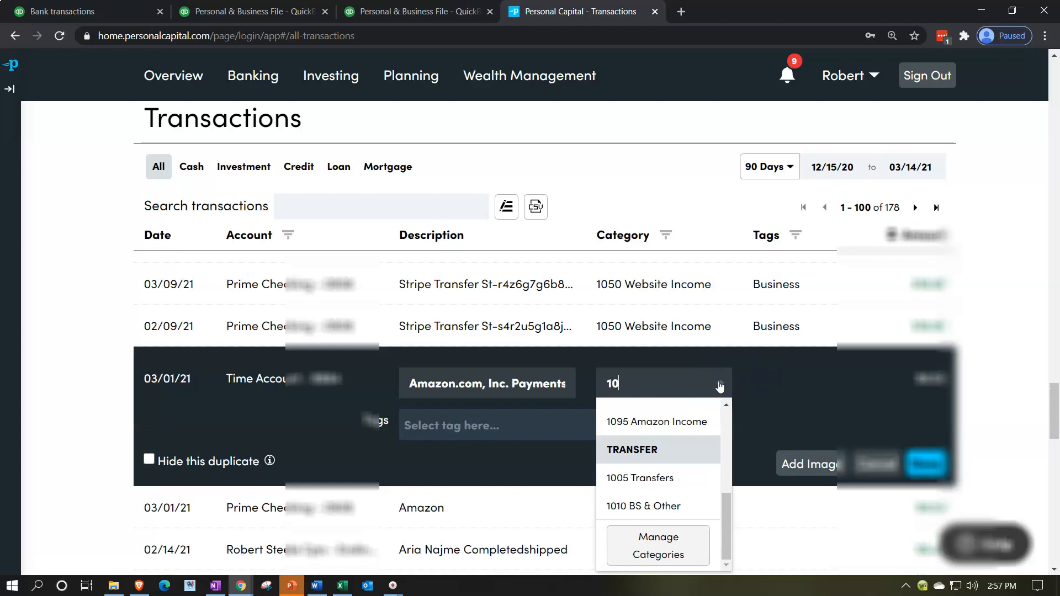
type("95")
left_click(689, 447)
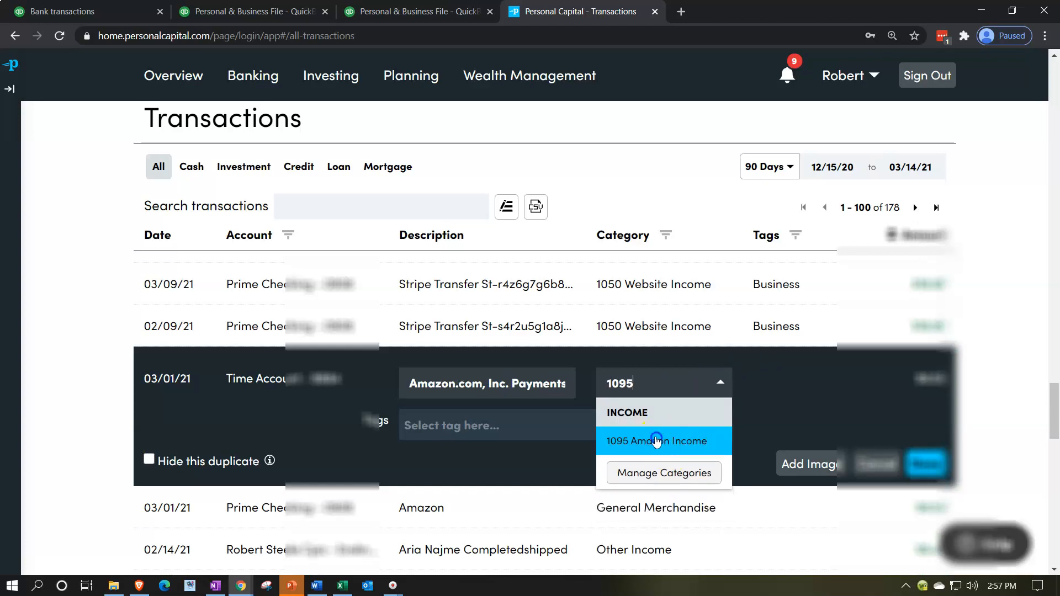
left_click(525, 426)
left_click(497, 422)
left_click(926, 423)
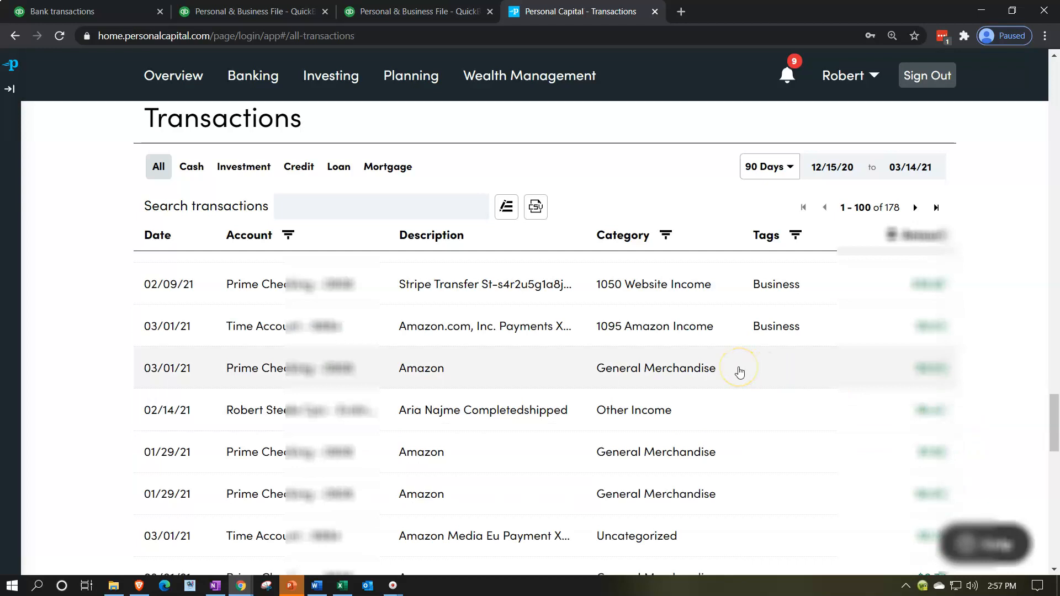
Recategorize the 03/01/21 Amazon transaction in Prime Checking as 1095 Amazon Income, tag it Business and save it.
left_click(739, 371)
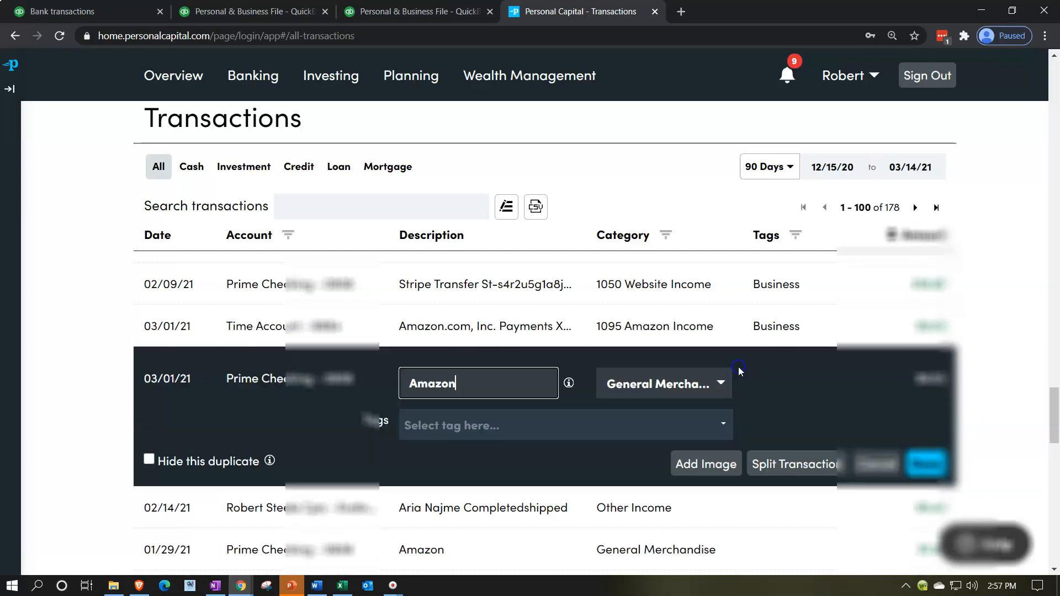
left_click(723, 386)
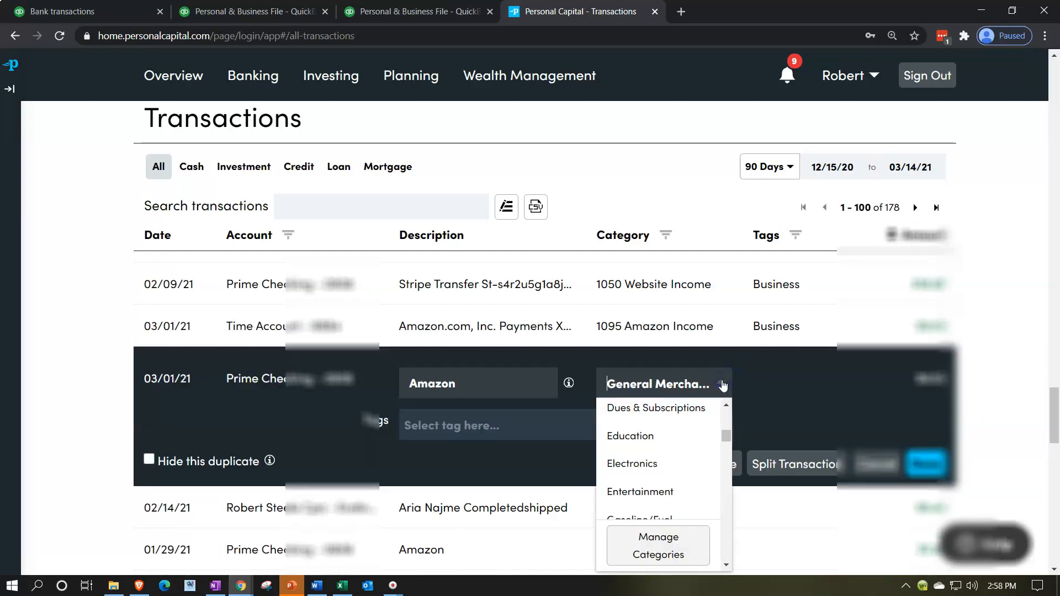
type("1095 Amazon Inc")
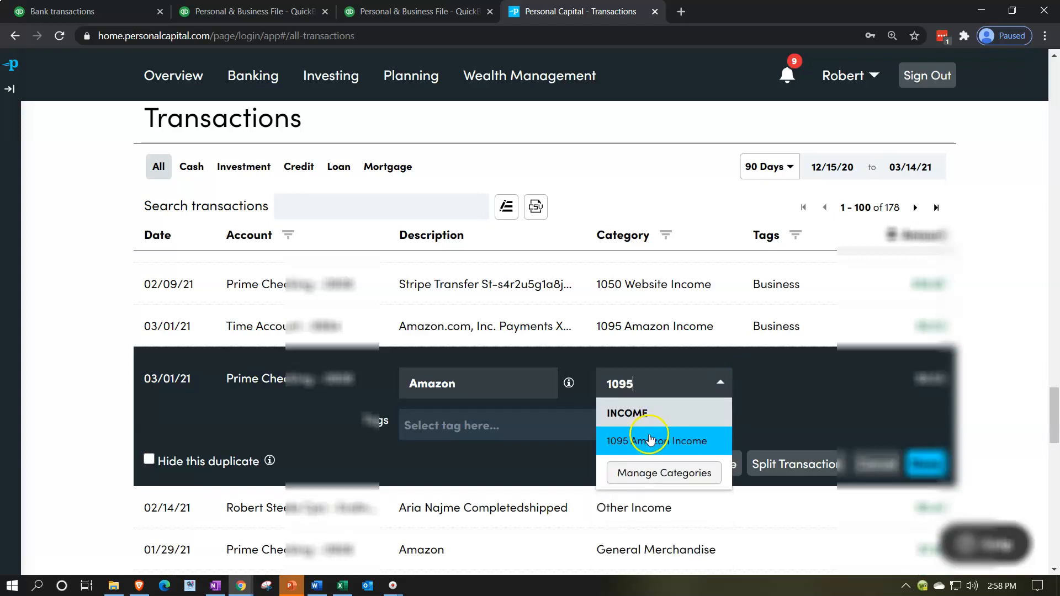
left_click(650, 440)
left_click(537, 420)
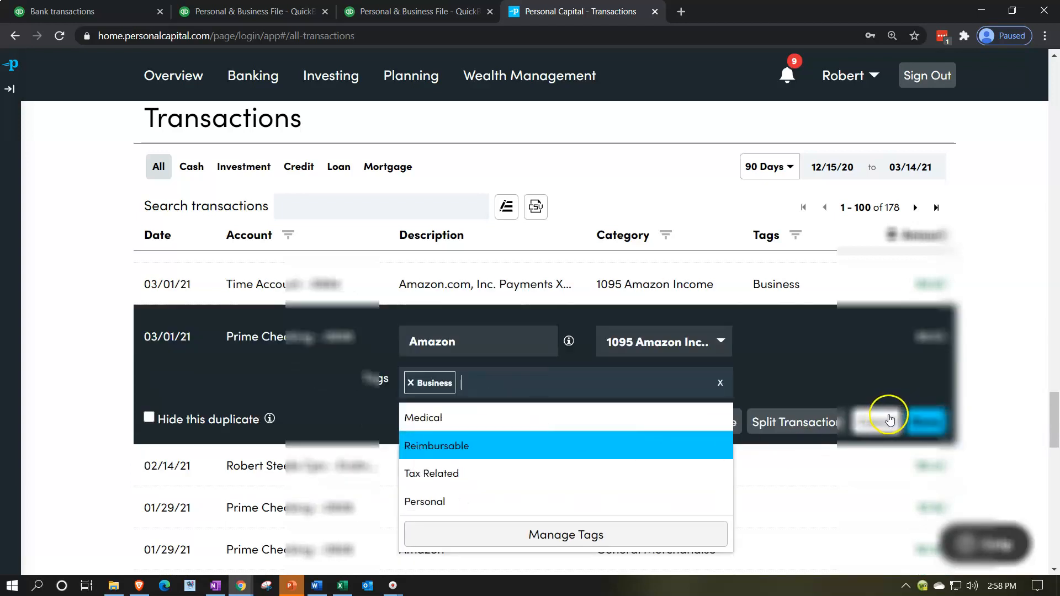
left_click(928, 422)
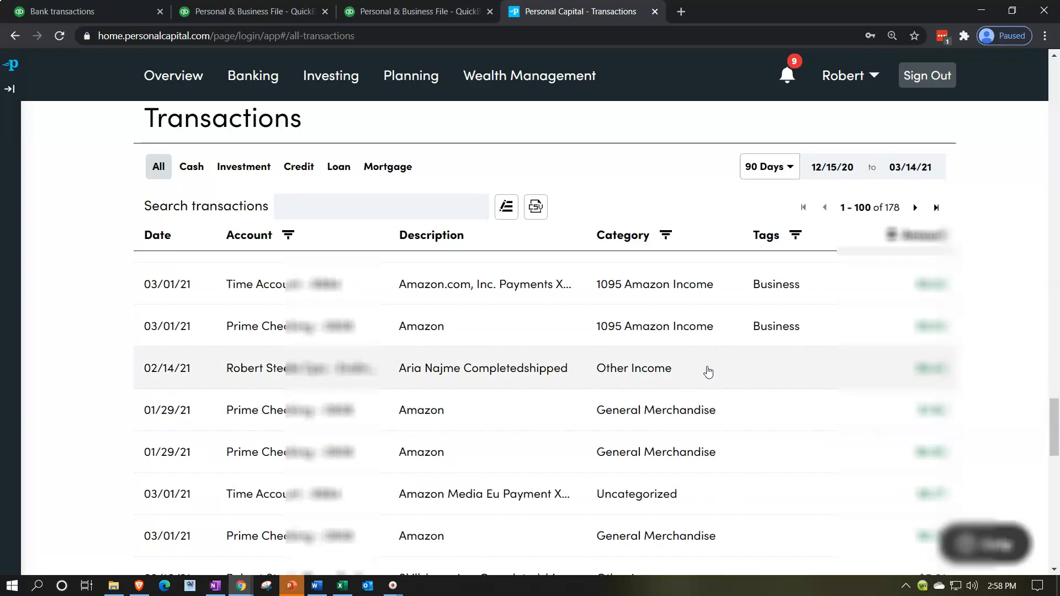
Recategorize the 02/14/21 Other Income transaction as 1080 Consulting Income, tag it Business and save it.
left_click(707, 369)
left_click(720, 383)
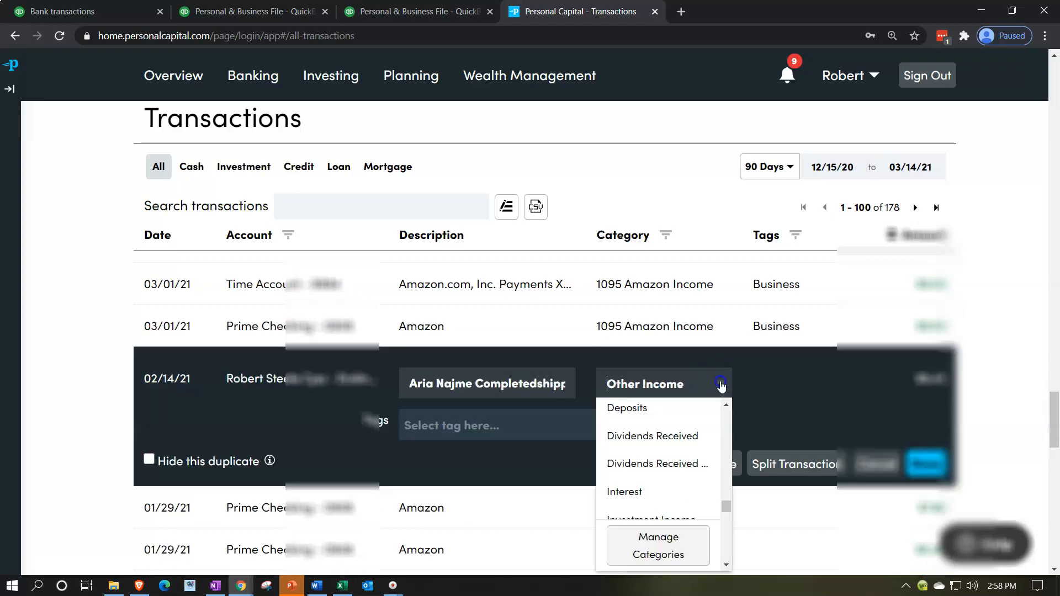
type("cuns")
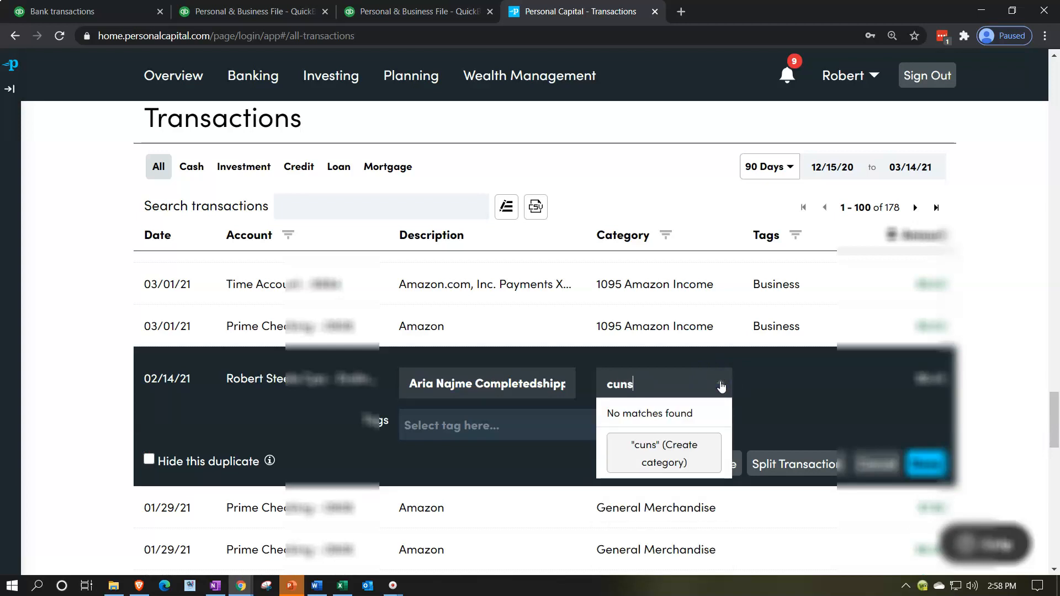
key("BackSpace")
key("BackSpace")
key("BackSpace")
type("onsulting ...")
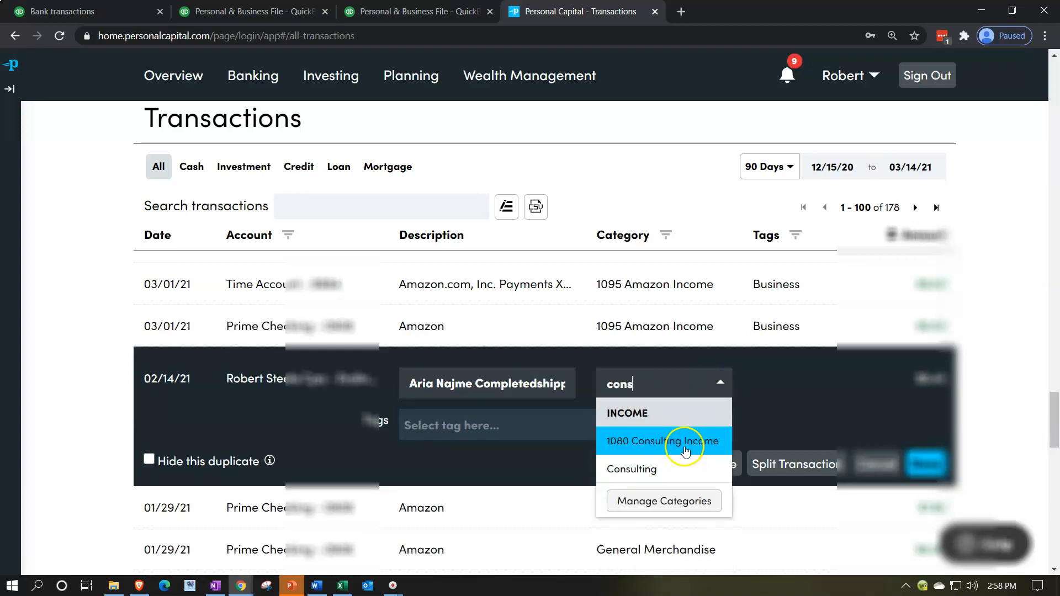
left_click(698, 441)
left_click(683, 429)
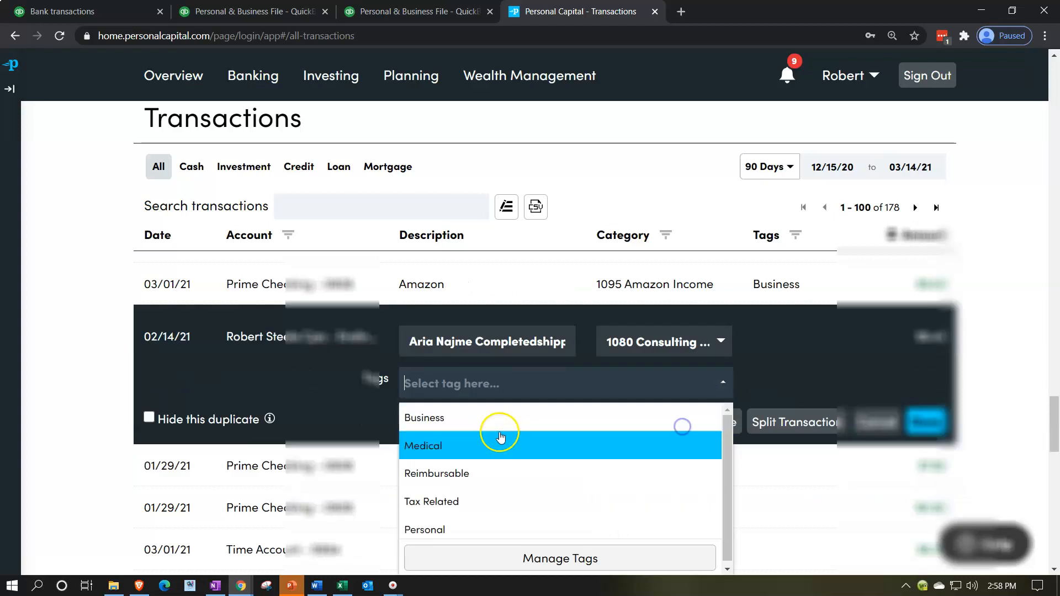
left_click(474, 417)
left_click(927, 420)
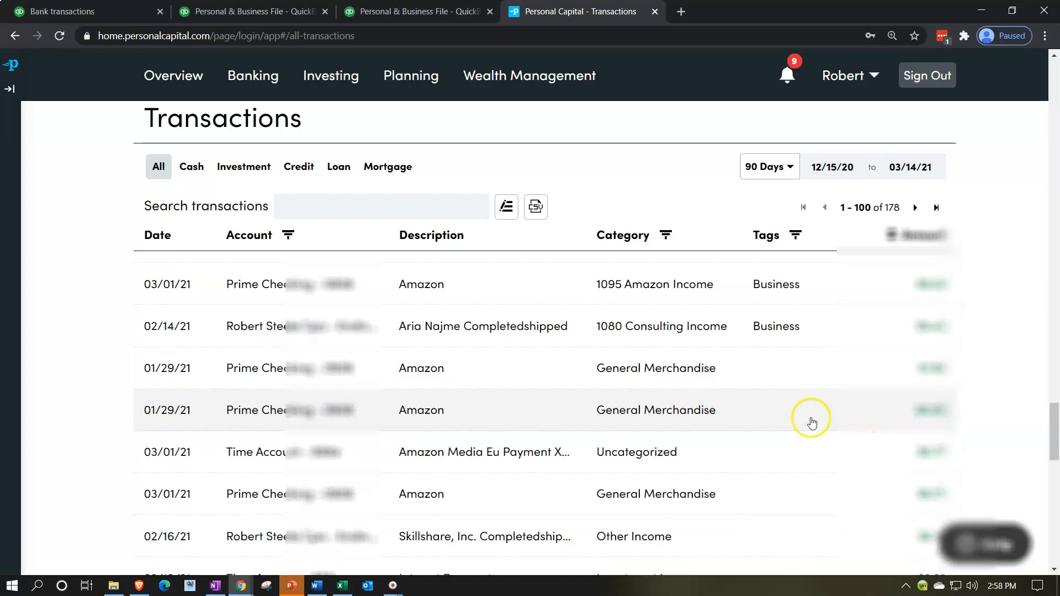
Recategorize the first 01/29/21 Amazon transaction in Prime Checking as 1095 Amazon Income, tag it Business and save it.
left_click(705, 373)
left_click(698, 385)
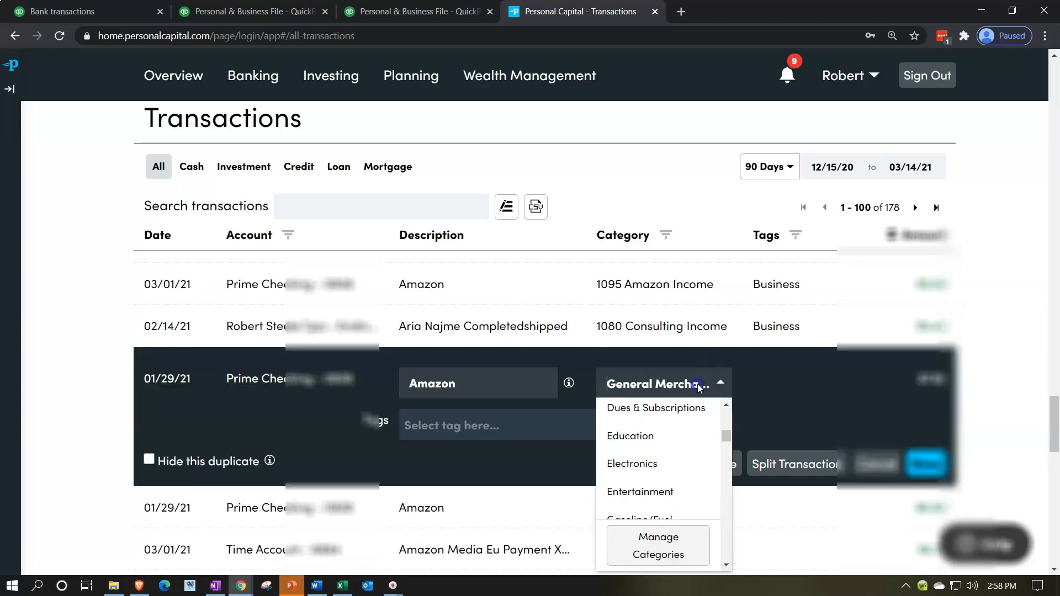
type("1095")
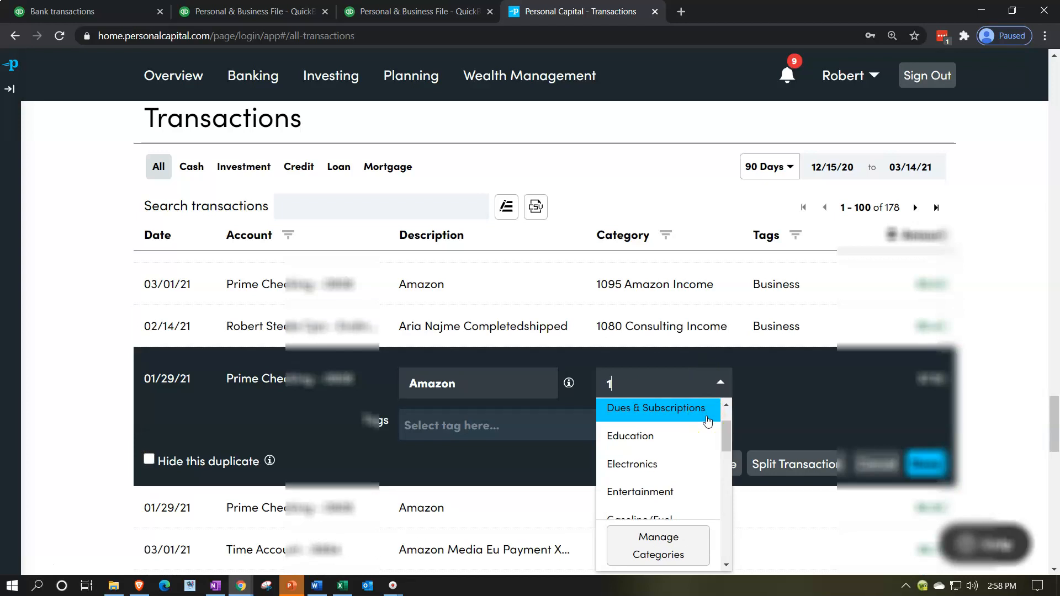
left_click(668, 439)
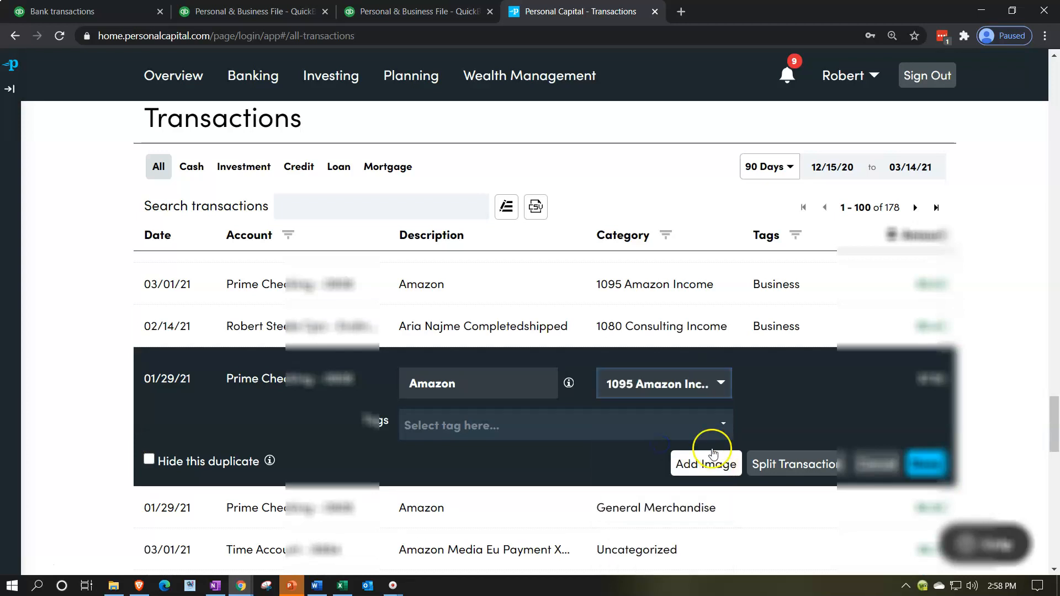
left_click(655, 421)
left_click(536, 413)
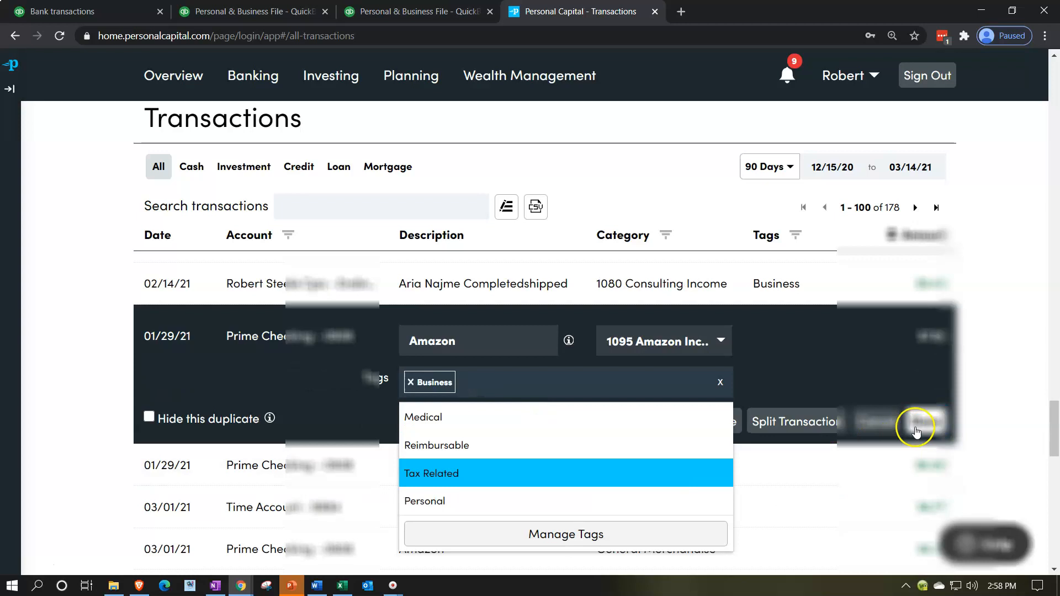
left_click(918, 422)
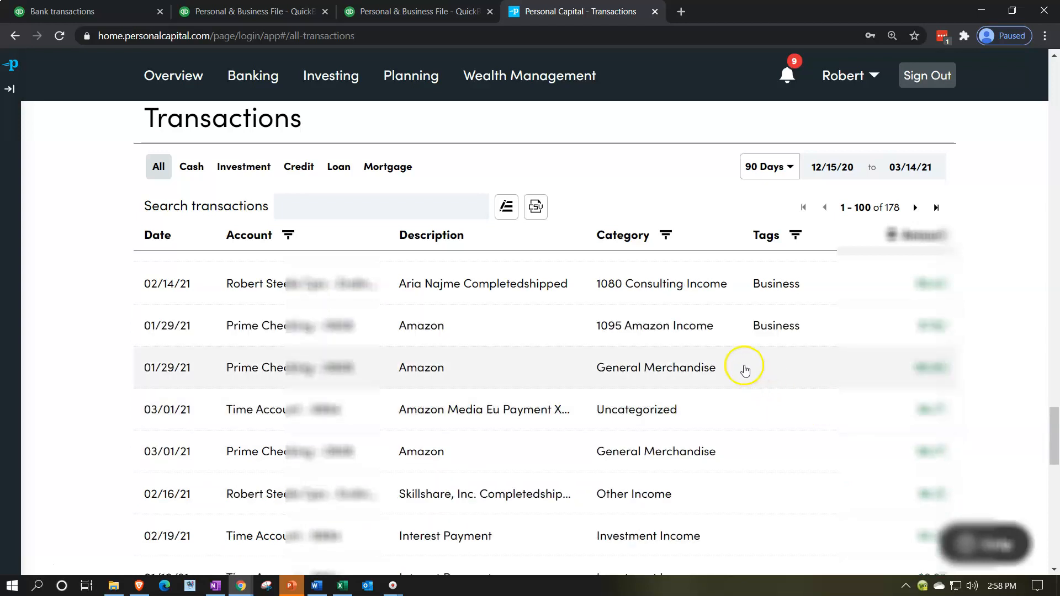
Recategorize the second 01/29/21 Amazon transaction in Prime Checking as 1095 Amazon Income, tag it Business and save it.
left_click(744, 369)
left_click(726, 382)
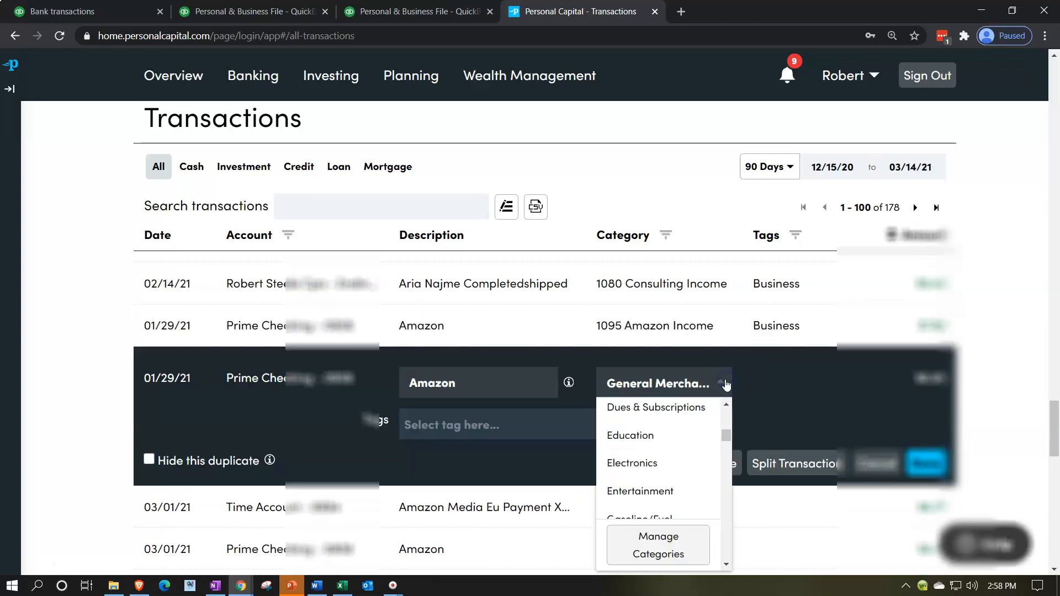
type("1095")
left_click(668, 437)
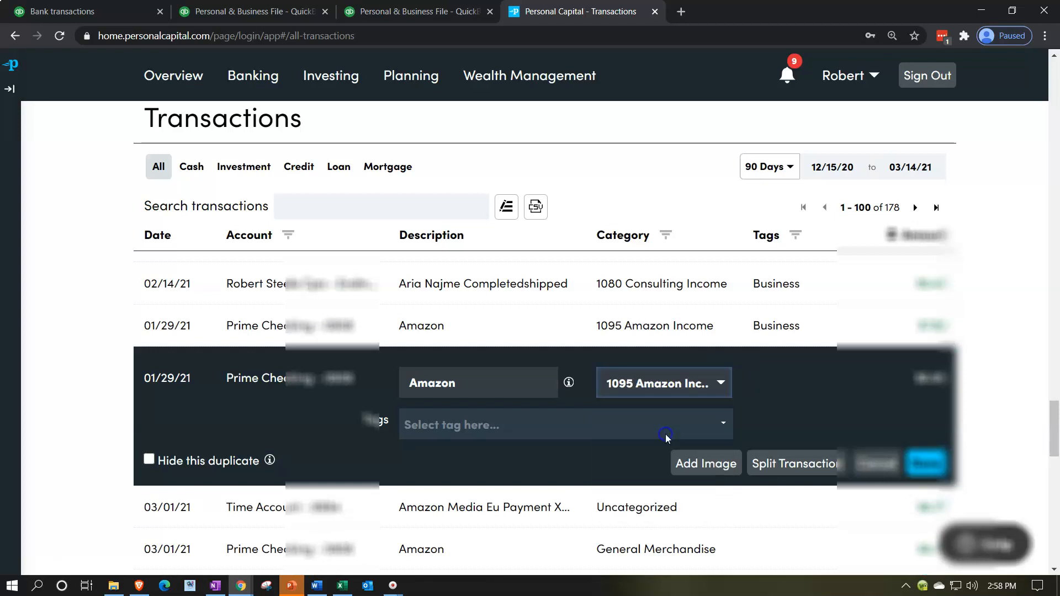
left_click(686, 430)
left_click(615, 418)
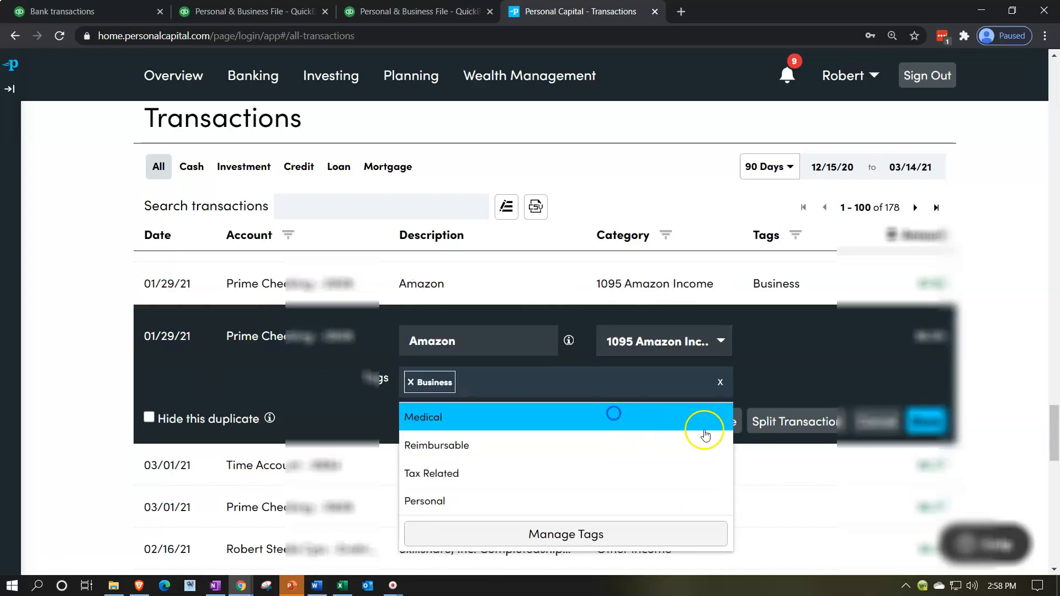
left_click(940, 416)
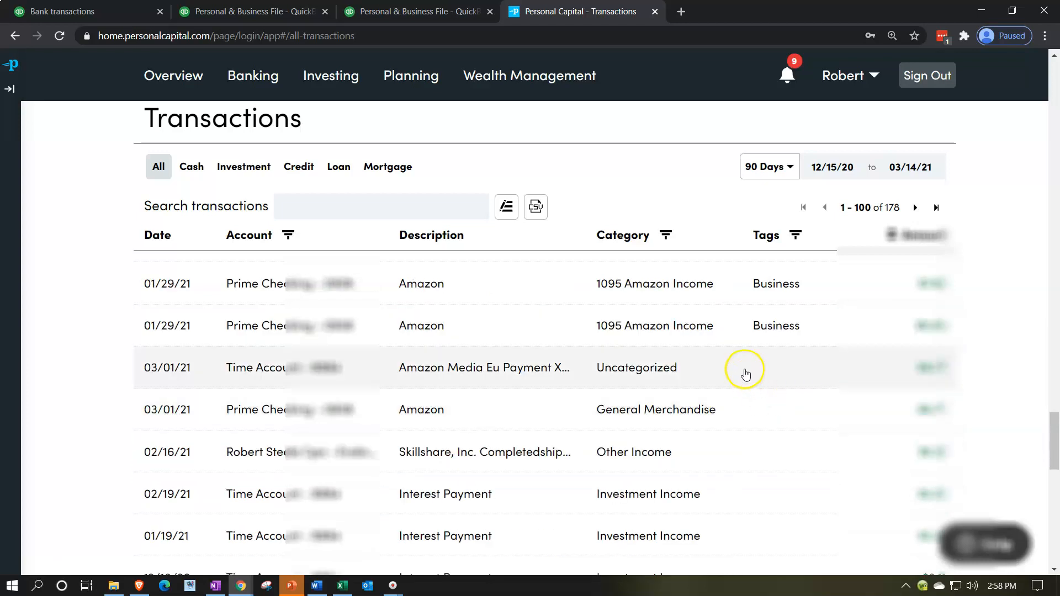
Recategorize the 03/01/21 Amazon Media Eu Payment transaction in the Time Account as 1095 Amazon Income, tag it Business and save it.
left_click(745, 370)
left_click(720, 384)
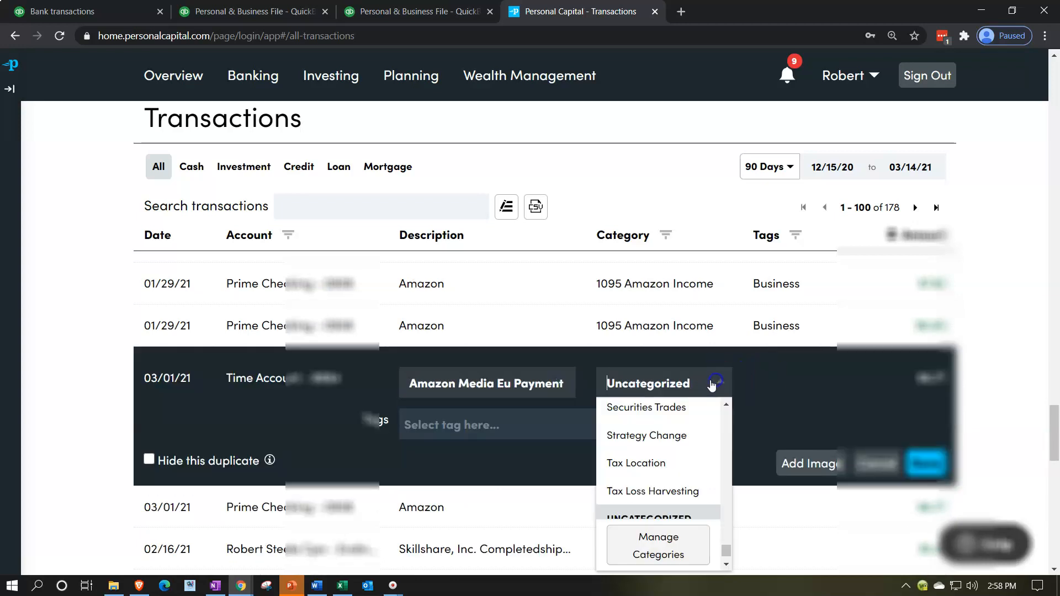
type("1095 Amazon Inc..")
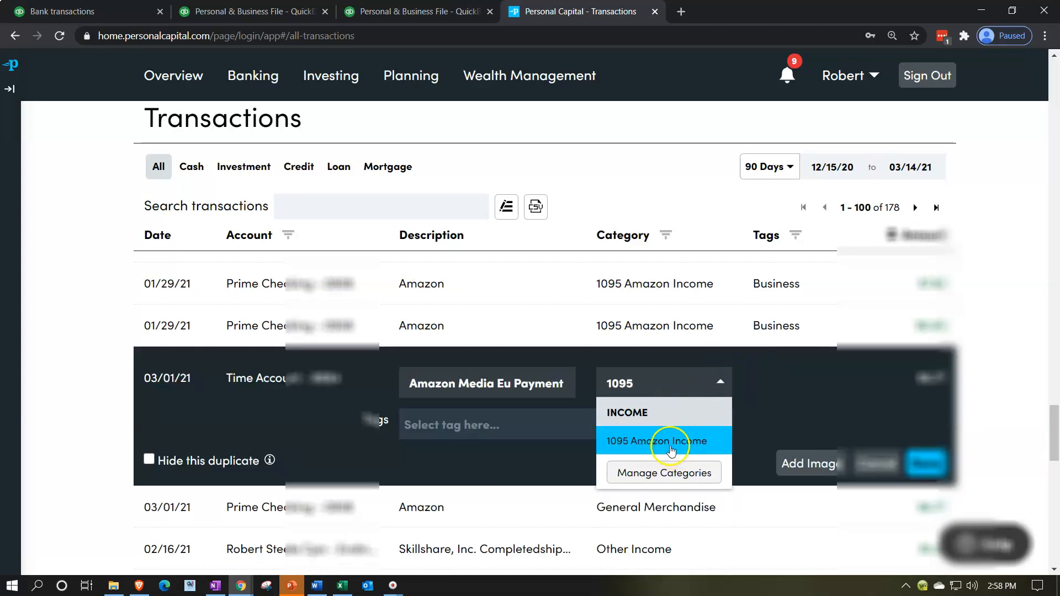
left_click(672, 449)
left_click(575, 419)
left_click(930, 419)
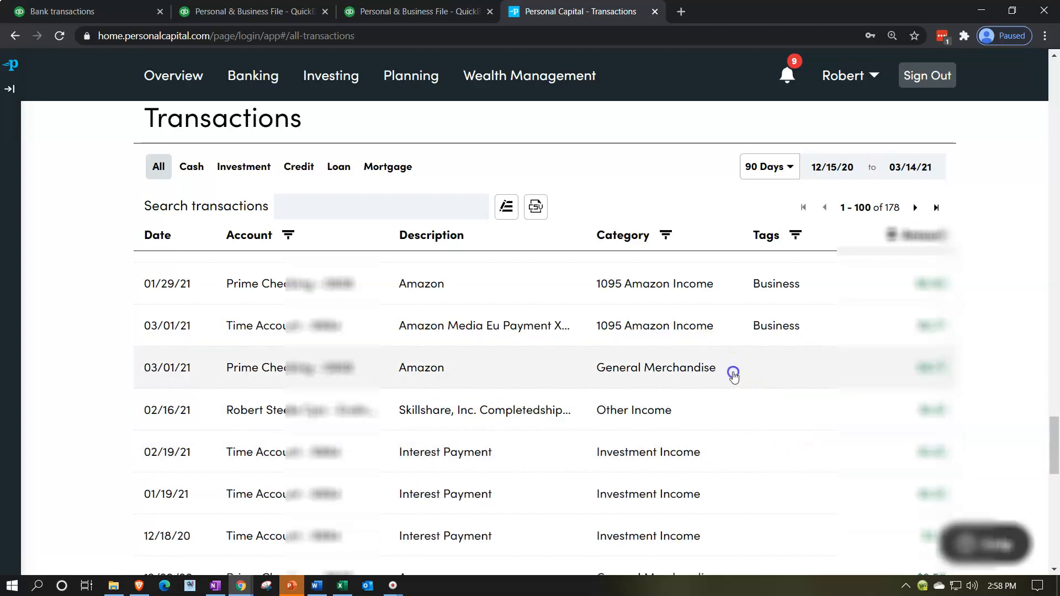
Recategorize the remaining 03/01/21 Amazon transaction in Prime Checking, under General Merchandise, as 1095 Amazon Income, tag it Business and save it.
left_click(733, 375)
left_click(721, 383)
type("1095")
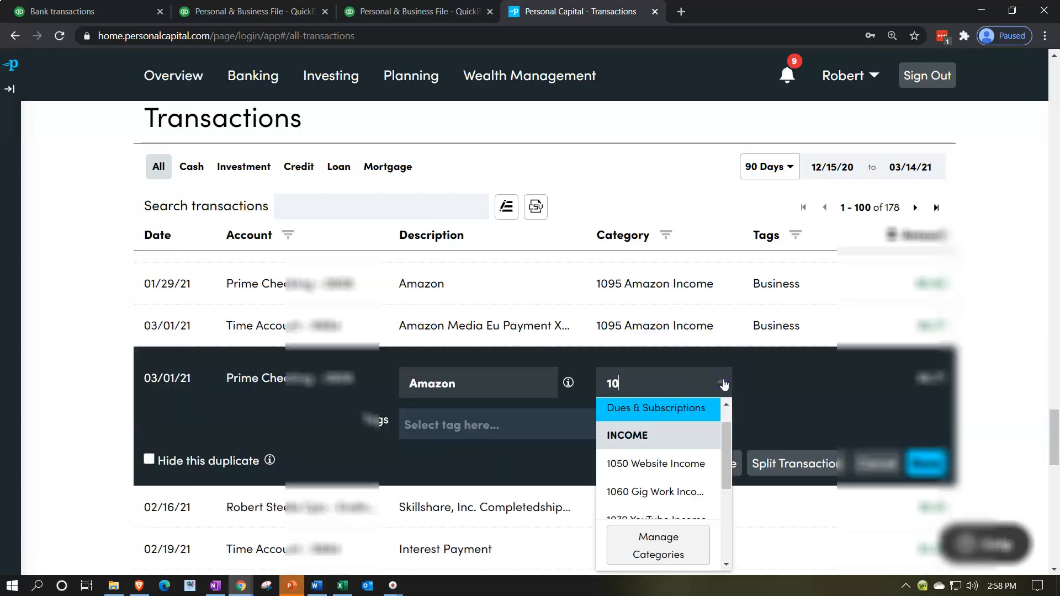
left_click(657, 441)
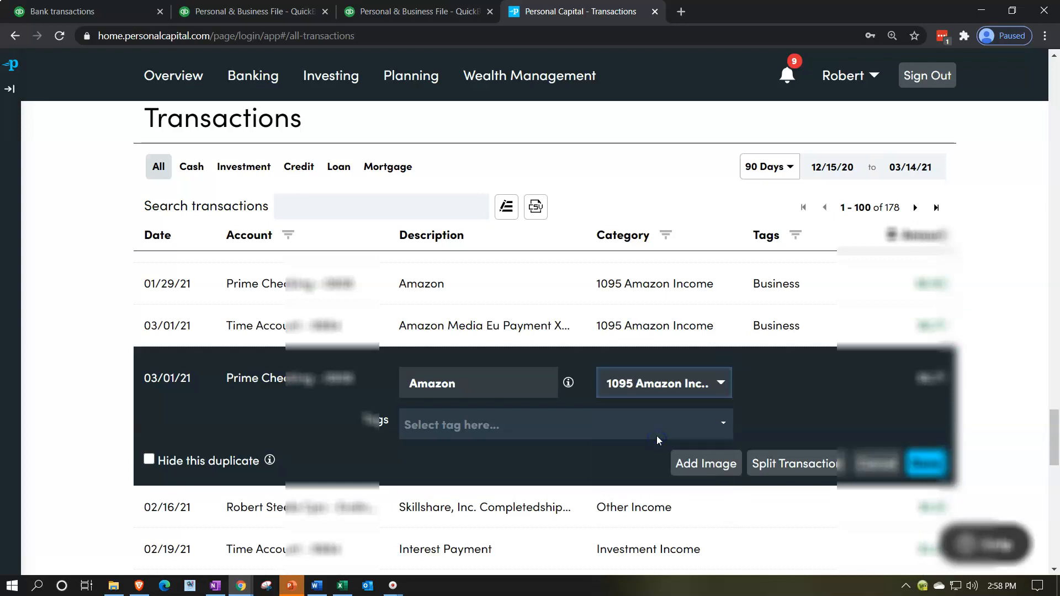
left_click(657, 435)
left_click(526, 421)
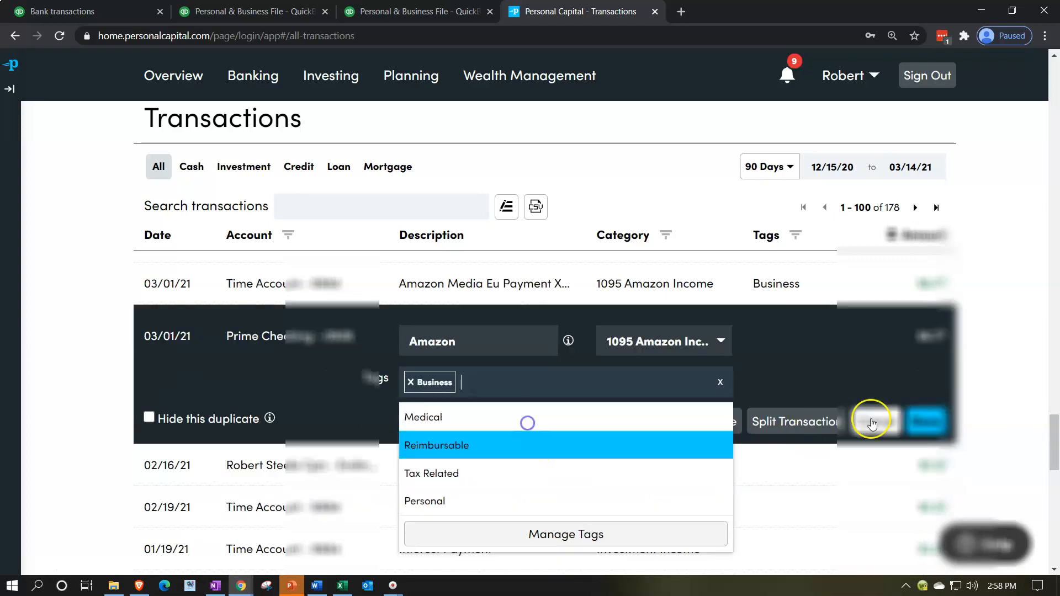
left_click(925, 422)
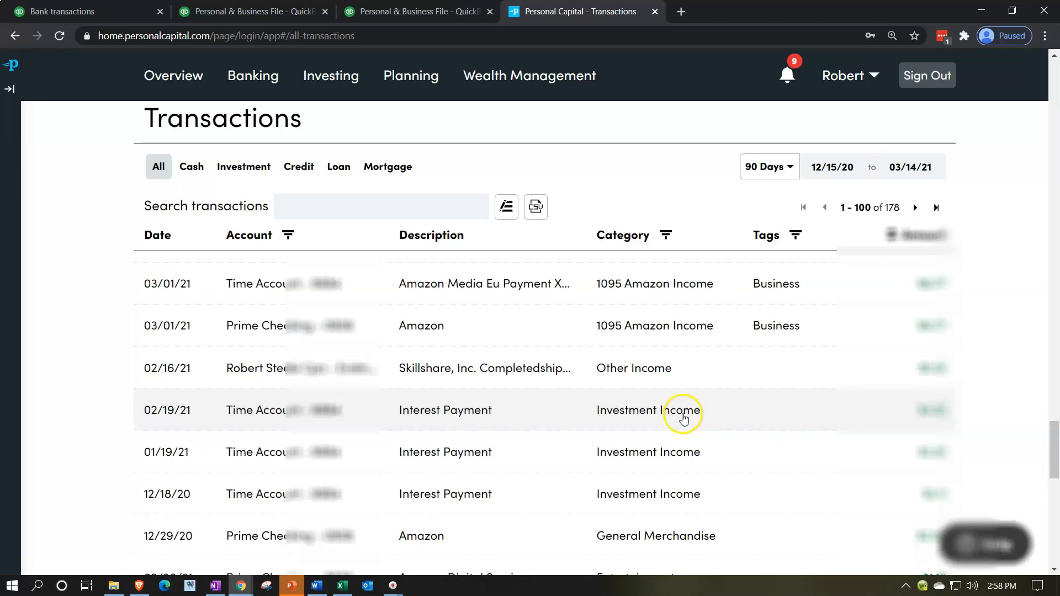
Recategorize the 02/16/21 Skillshare transaction as 1060 Gig Work Income, tag it Business and save it.
left_click(687, 375)
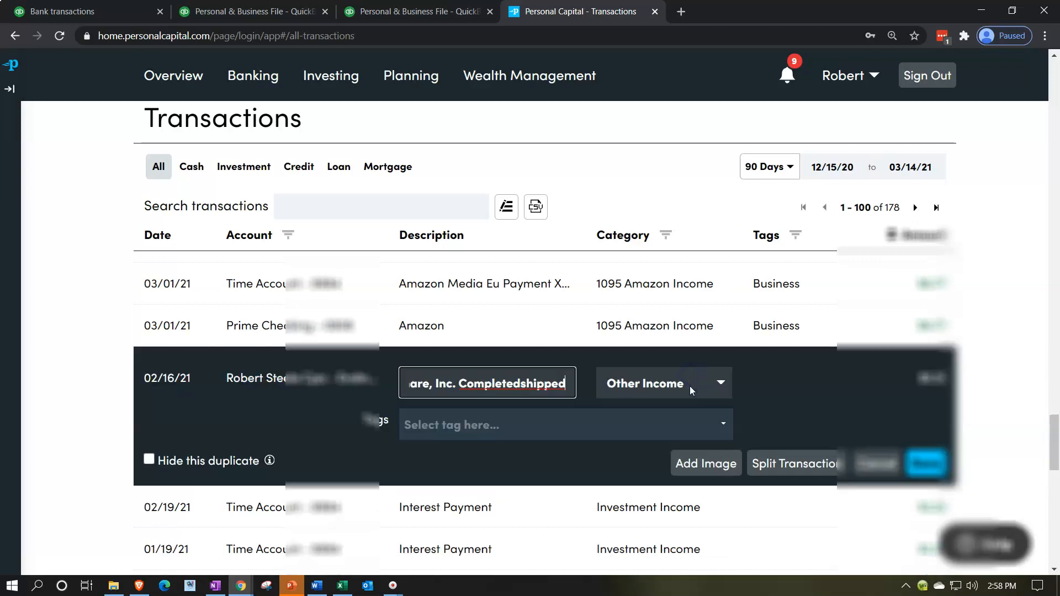
left_click(690, 386)
type("10")
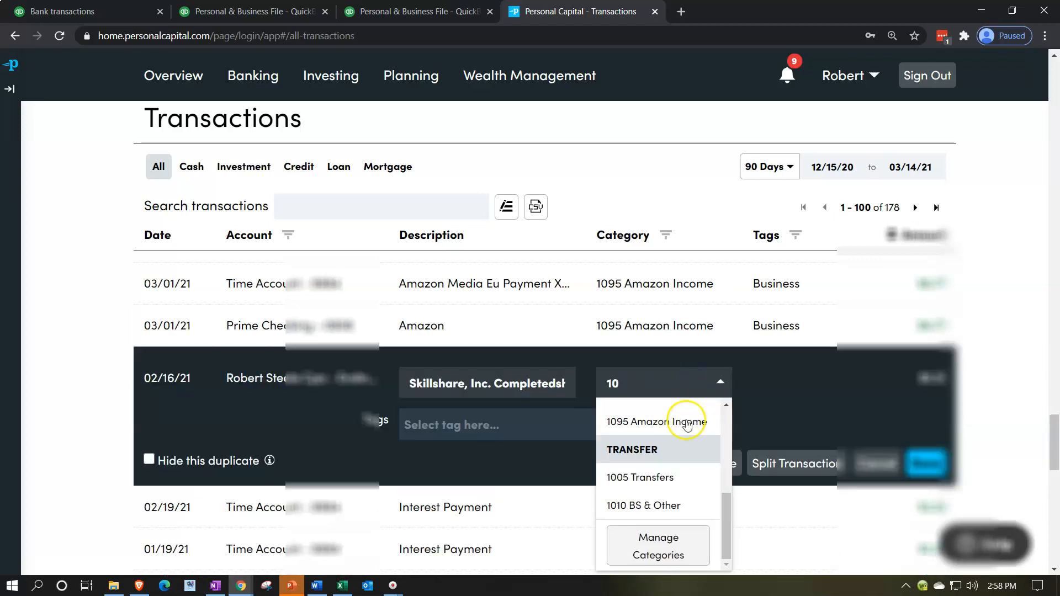
scroll(687, 424, "up", 3)
left_click(678, 450)
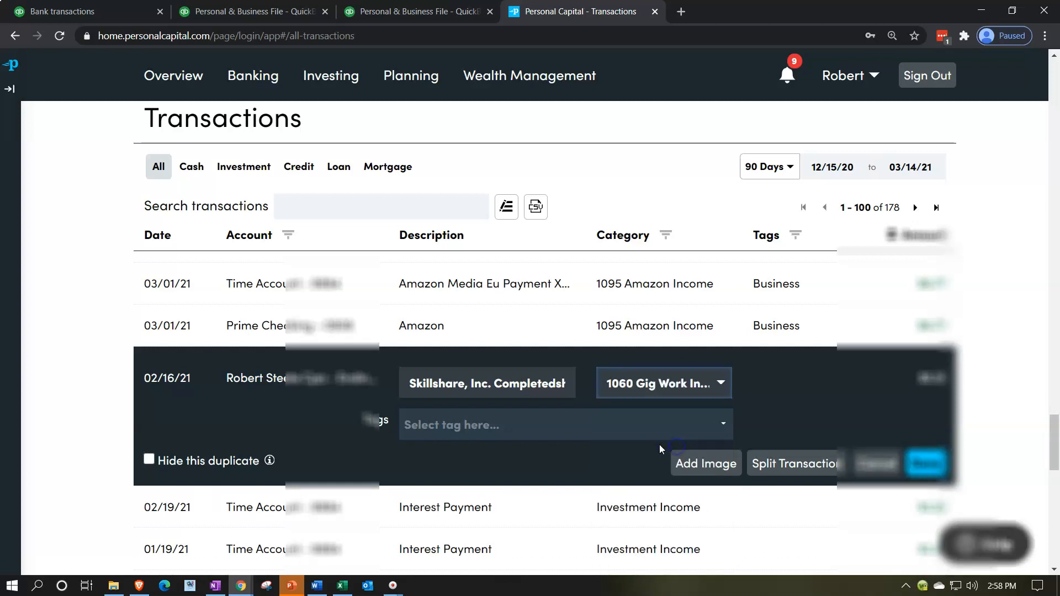
left_click(651, 430)
left_click(591, 417)
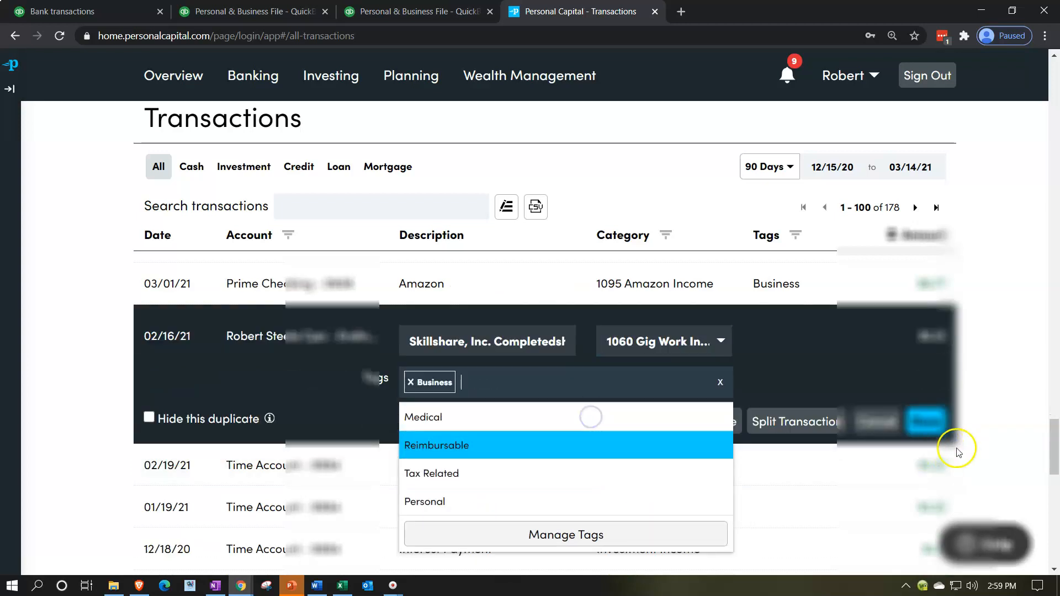
left_click(923, 424)
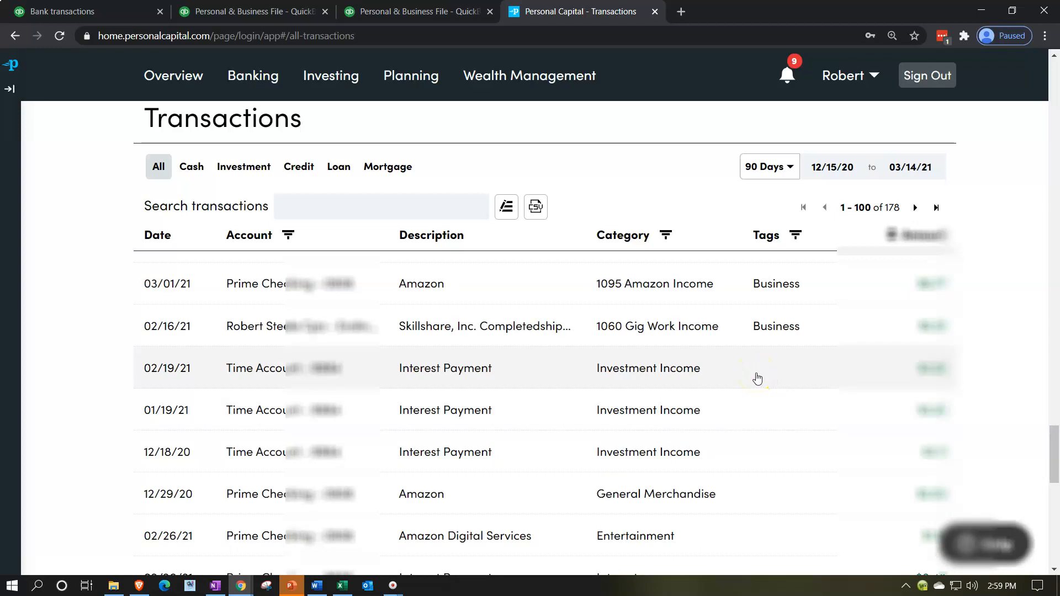
Recategorize the 12/29/20 Amazon transaction in Prime Checking as 1095 Amazon Income, tag it Business and save it.
scroll(747, 444, "down", 1)
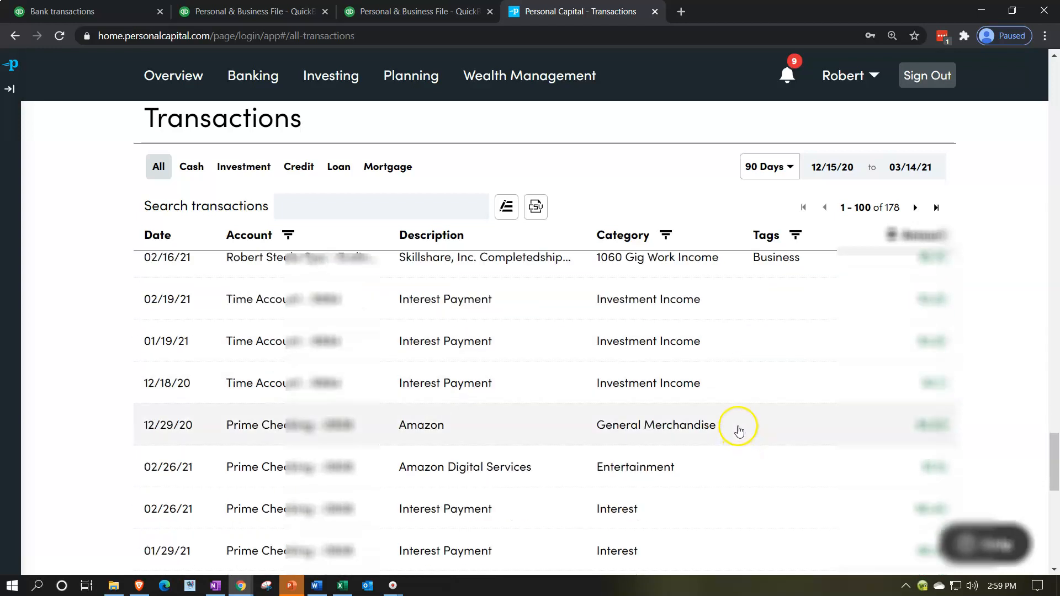
left_click(738, 428)
left_click(713, 437)
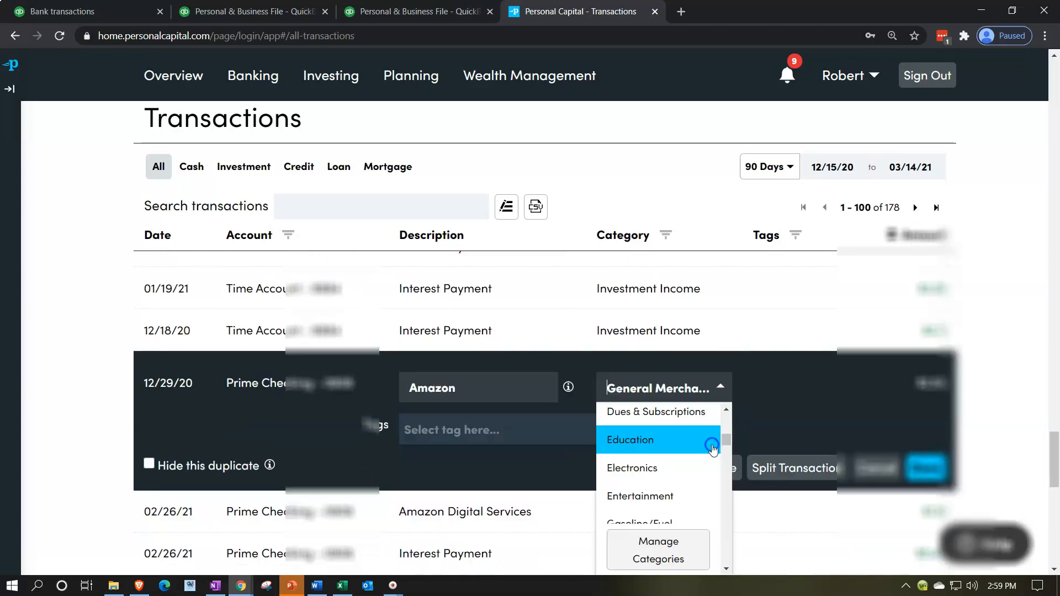
type("10")
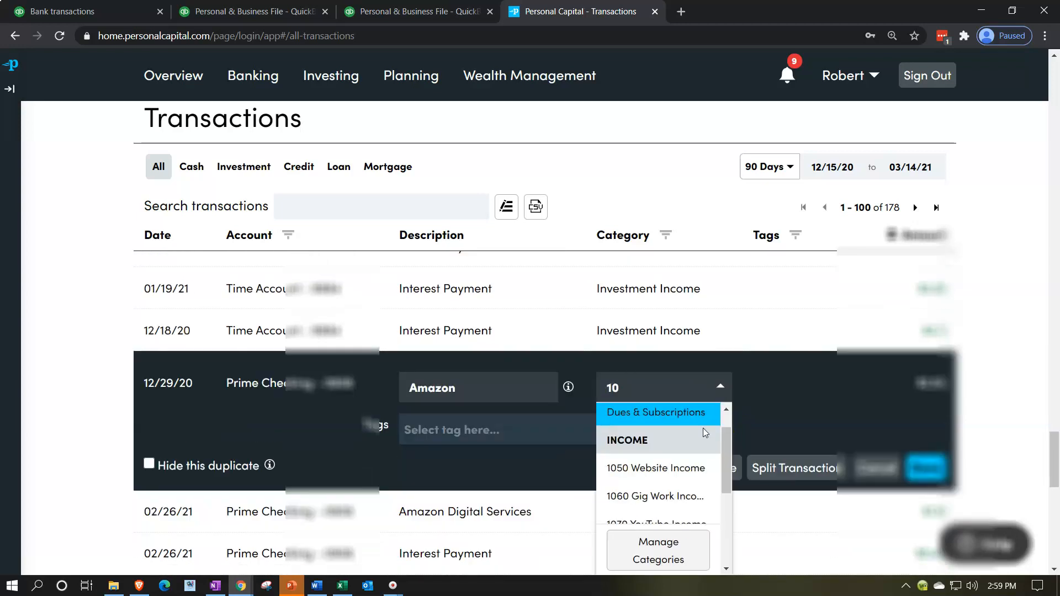
type("95")
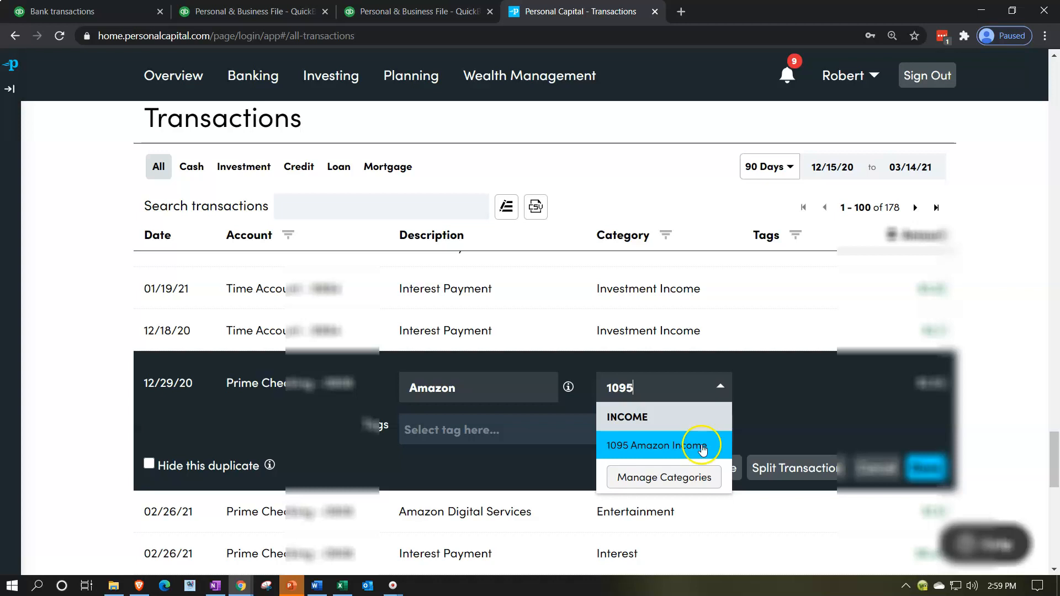
left_click(681, 442)
left_click(535, 419)
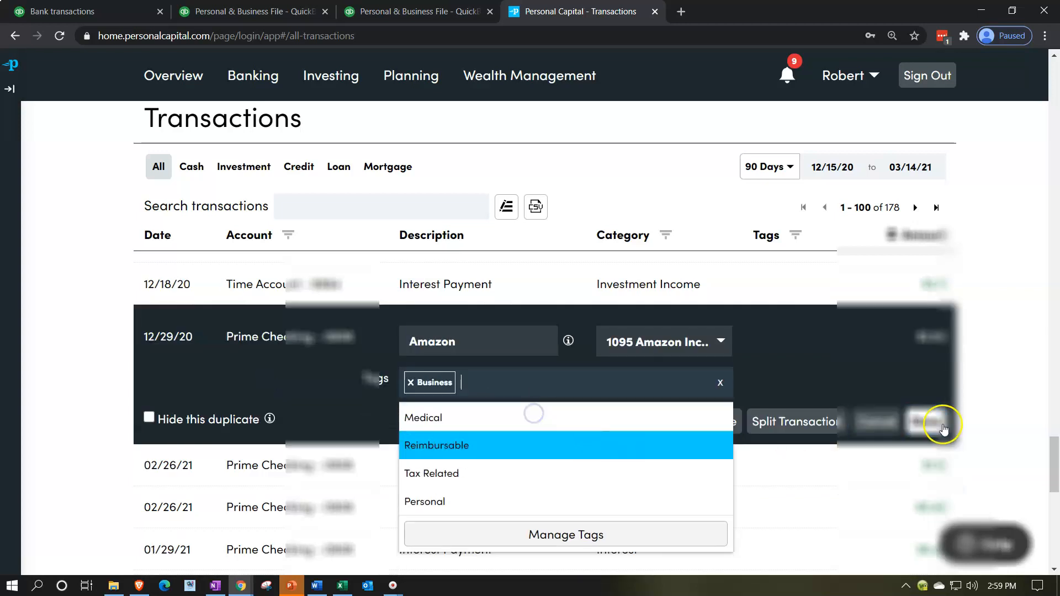
left_click(928, 426)
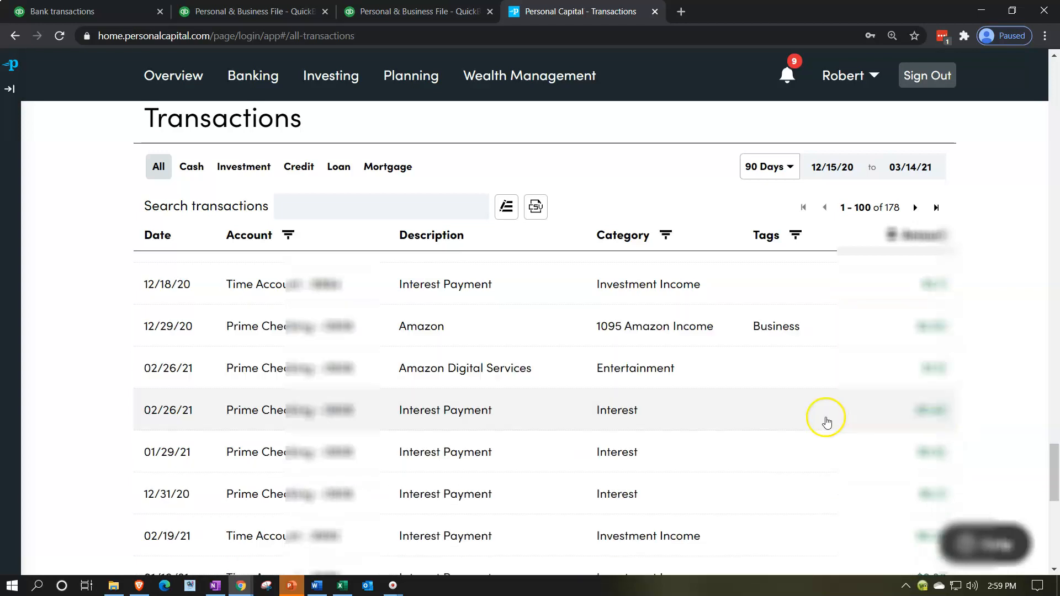
Reopen the 12/29/20 Amazon transaction, view the available income categories and close it again.
left_click(686, 330)
left_click(687, 346)
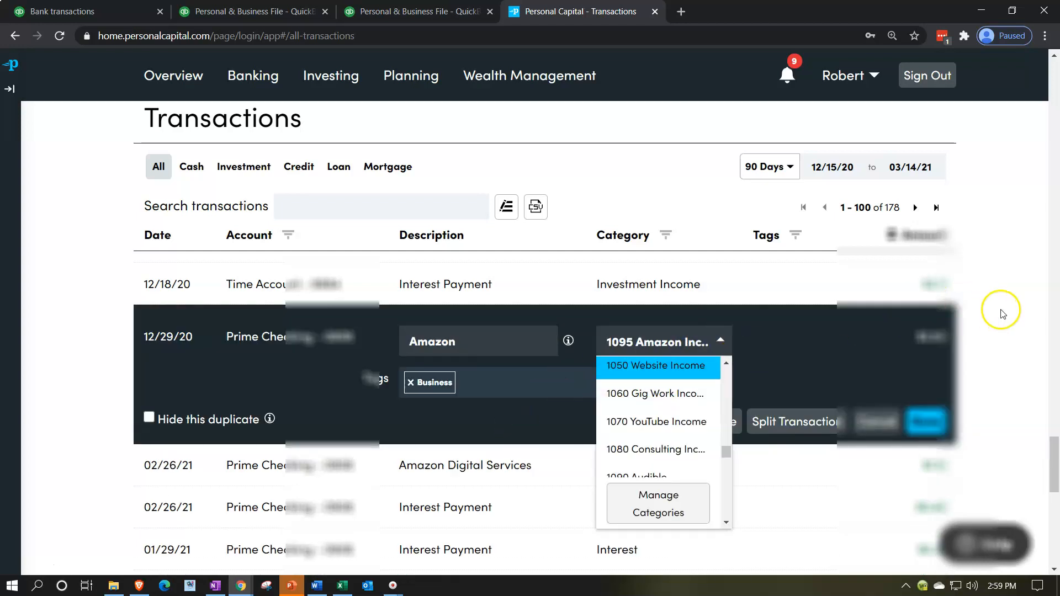
left_click(927, 421)
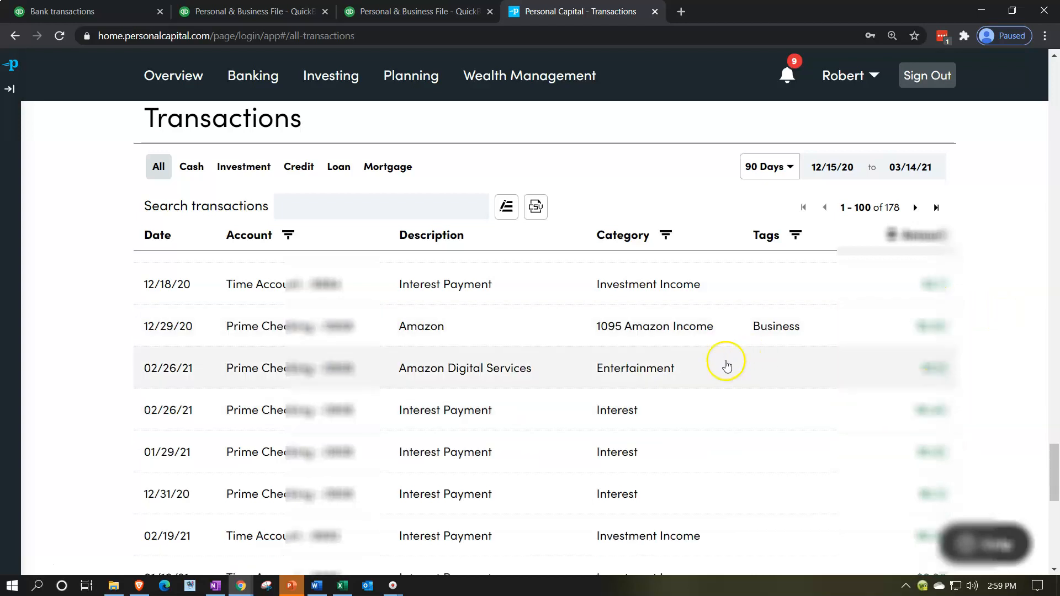
Recategorize the 02/26/21 Amazon Digital Services transaction as 1095 Amazon Income, tag it Business and save it.
left_click(716, 371)
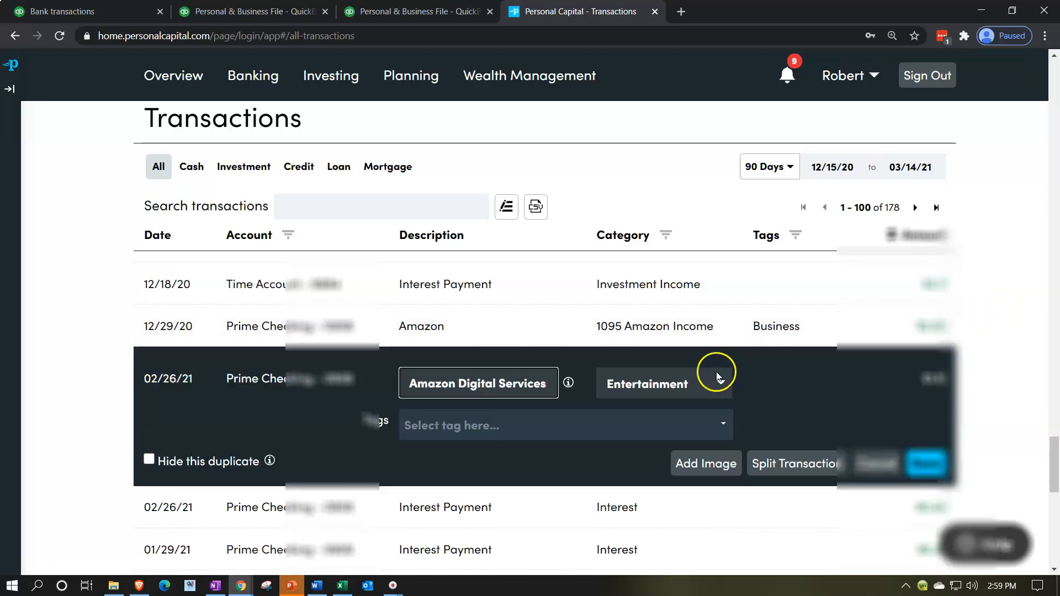
left_click(720, 381)
type("209")
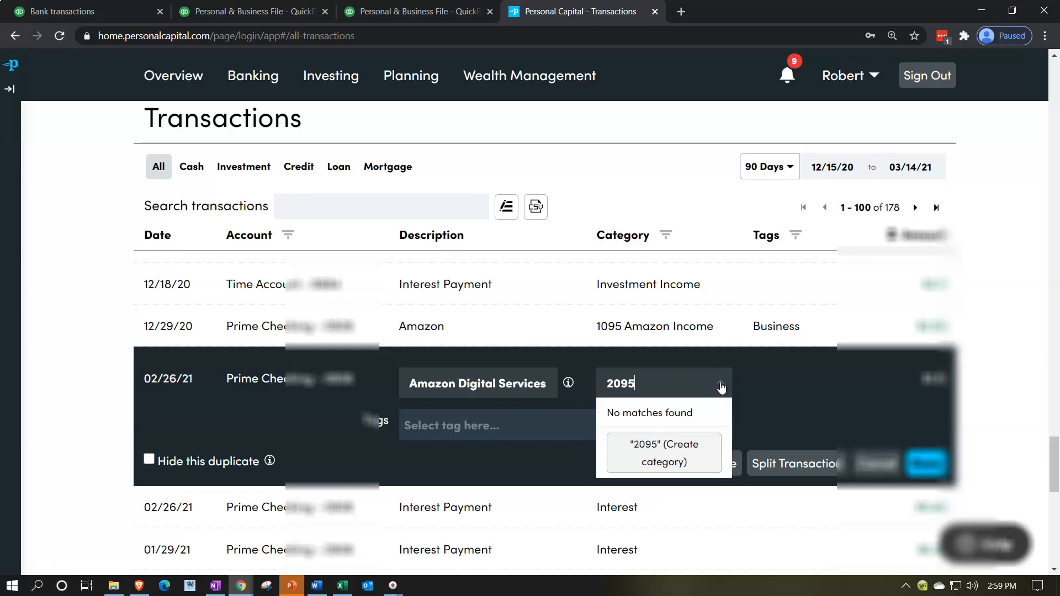
type("5")
key("BackSpace")
key("BackSpace")
key("BackSpace")
key("BackSpace")
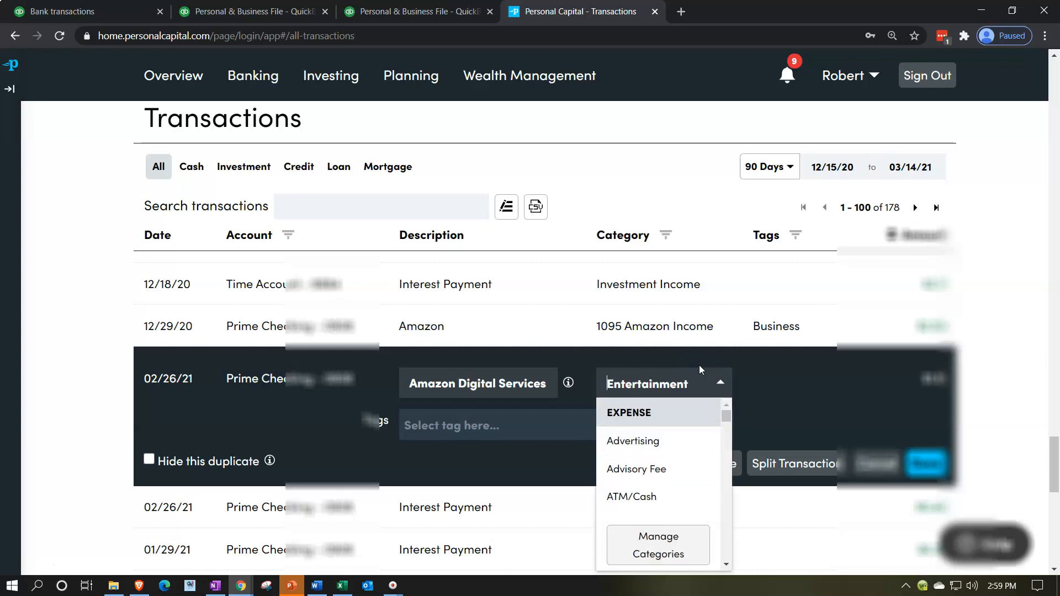
type("1095")
left_click(662, 431)
left_click(629, 426)
left_click(470, 418)
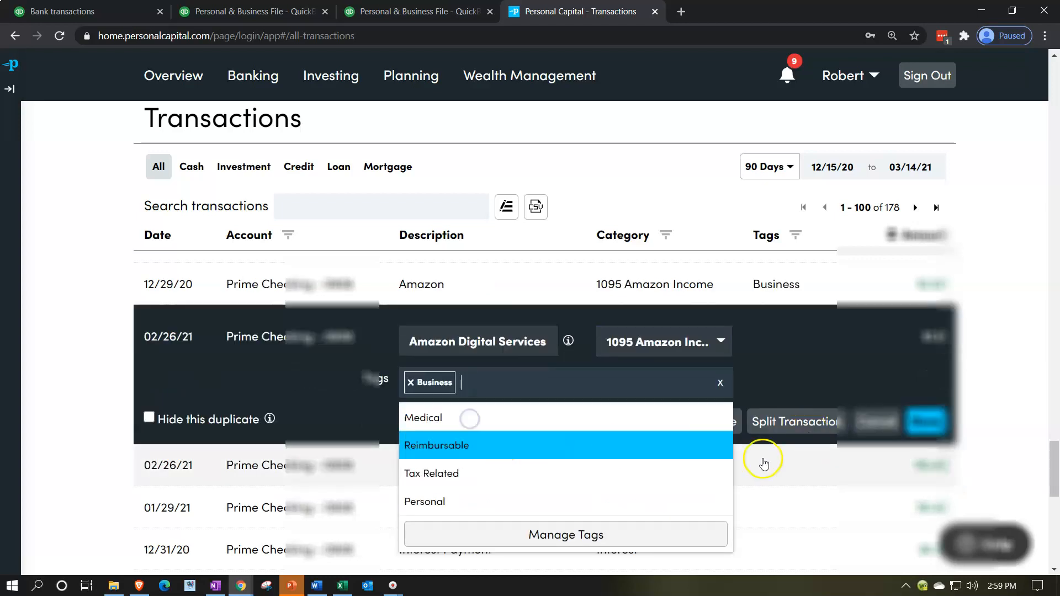
left_click(916, 424)
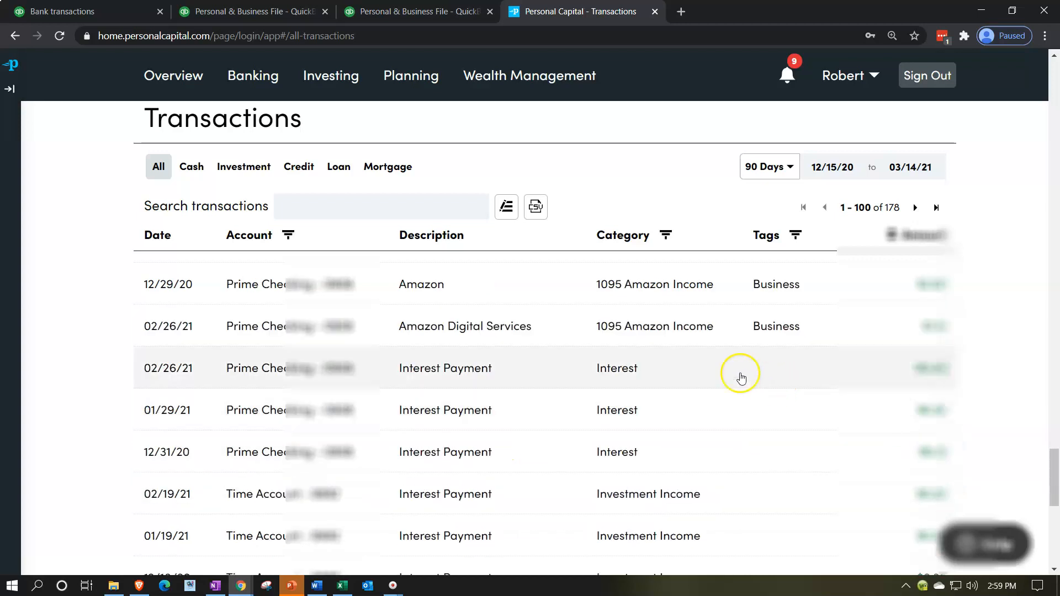
Recategorize the 01/29/21 Amazon Digital Services transaction as 1095 Amazon Income, tag it Business and save it.
scroll(724, 420, "down", 1)
scroll(718, 434, "down", 4)
scroll(718, 433, "down", 2)
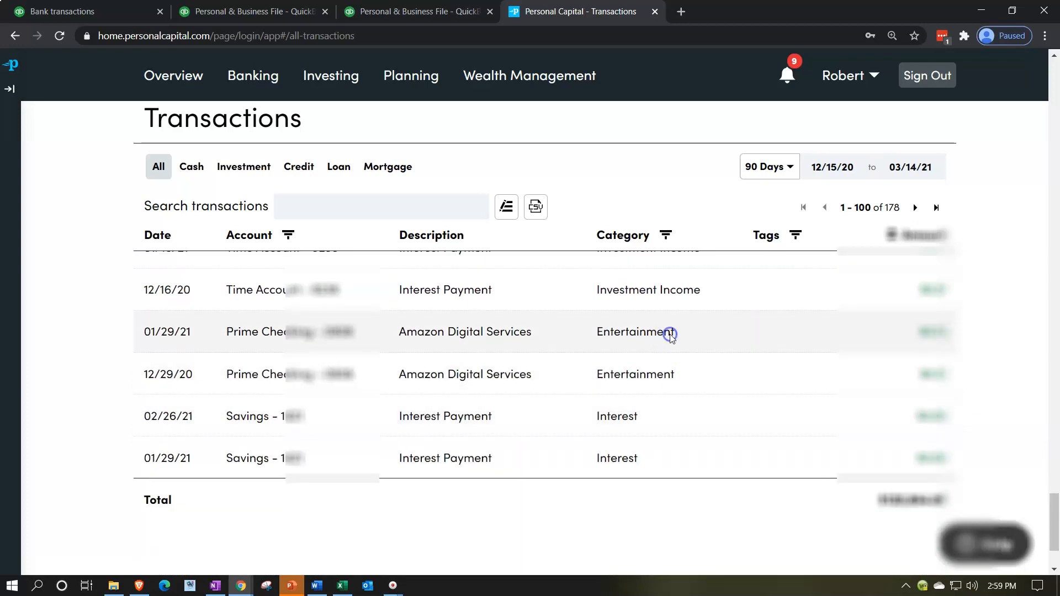
left_click(670, 335)
left_click(704, 337)
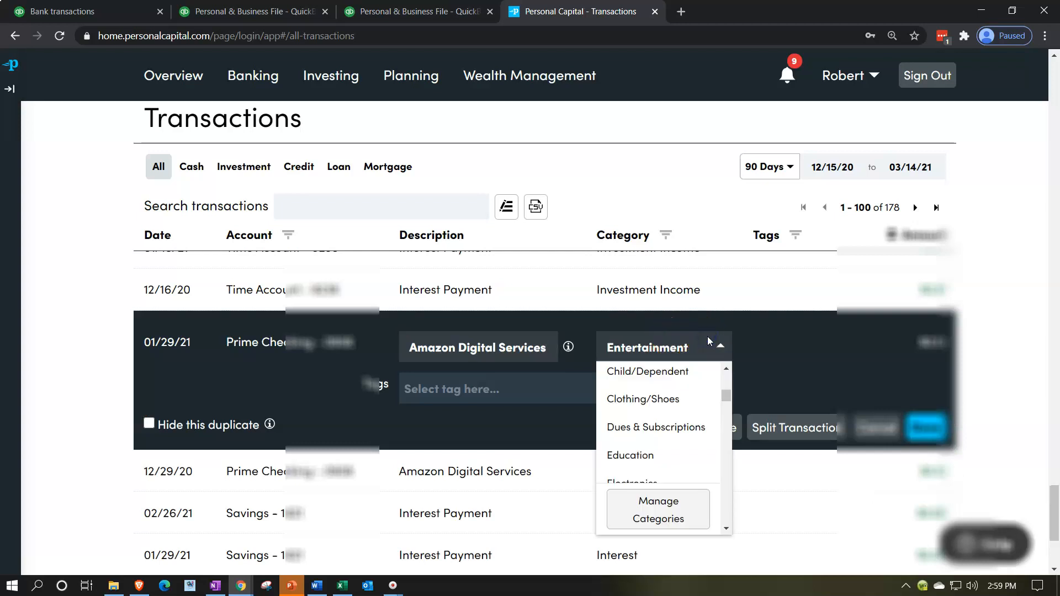
type("95")
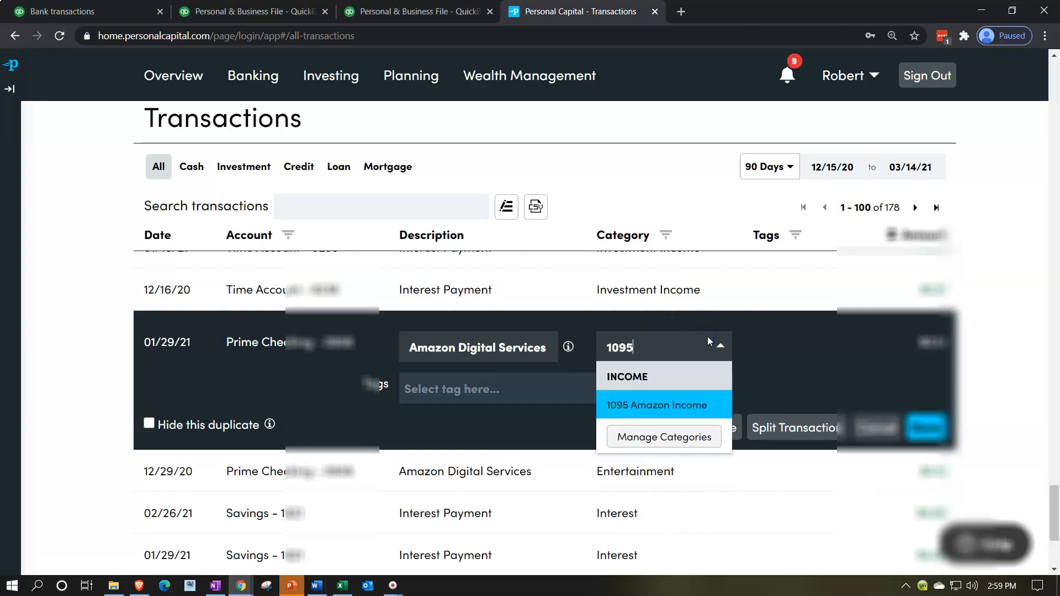
left_click(670, 403)
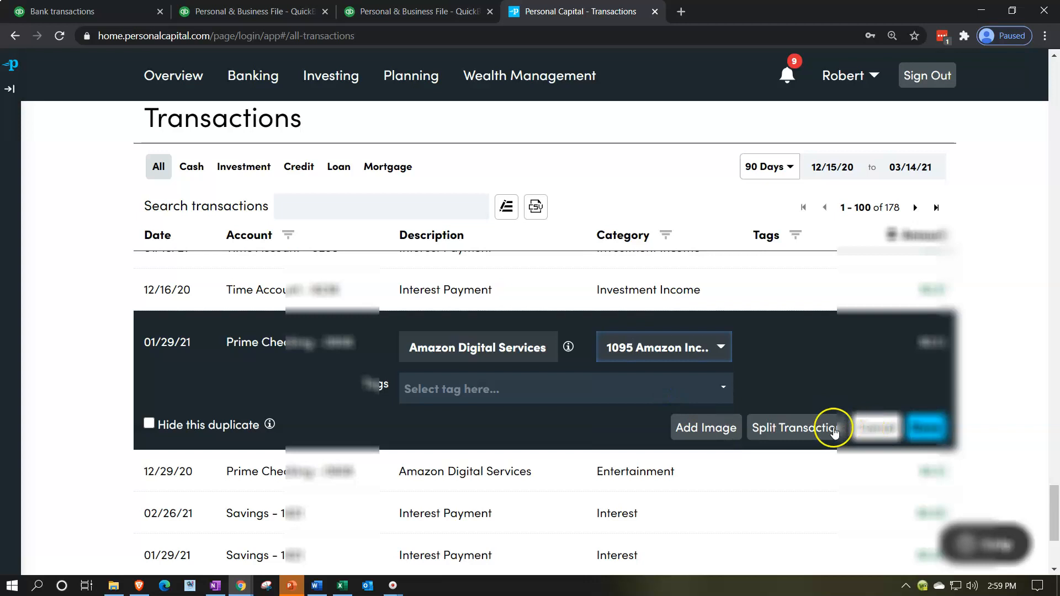
left_click(722, 387)
left_click(561, 417)
left_click(933, 425)
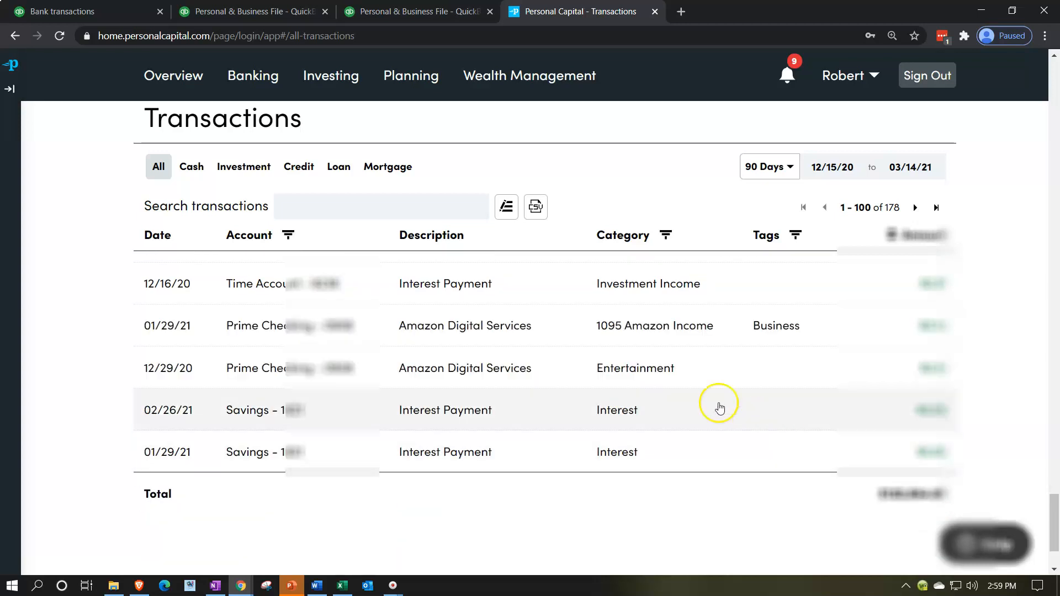
Recategorize the 12/29/20 Amazon Digital Services transaction as 1095 Amazon Income, tag it Business and save it.
left_click(686, 376)
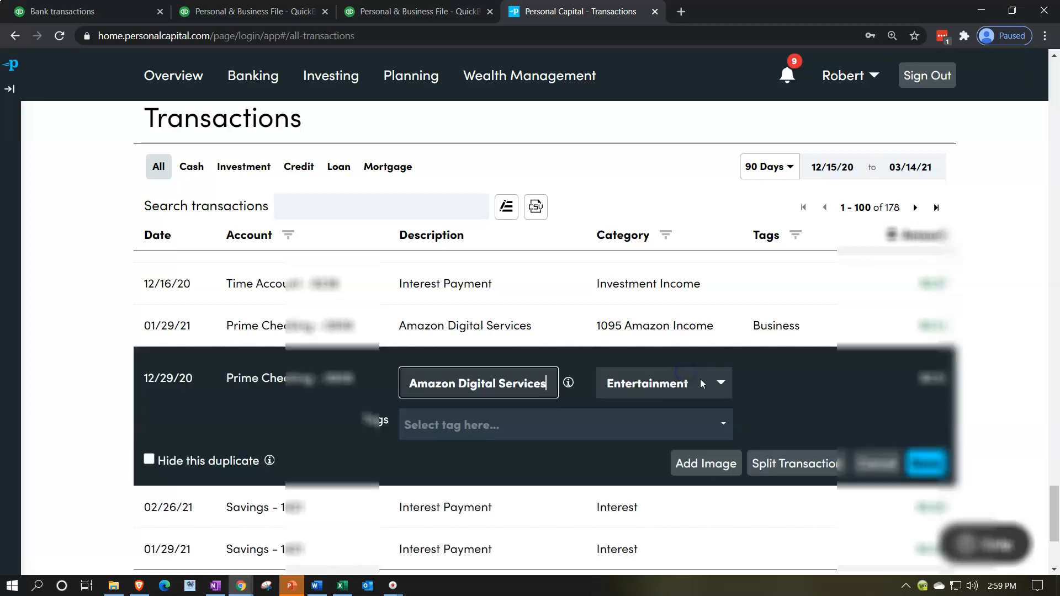
left_click(687, 380)
type("1095")
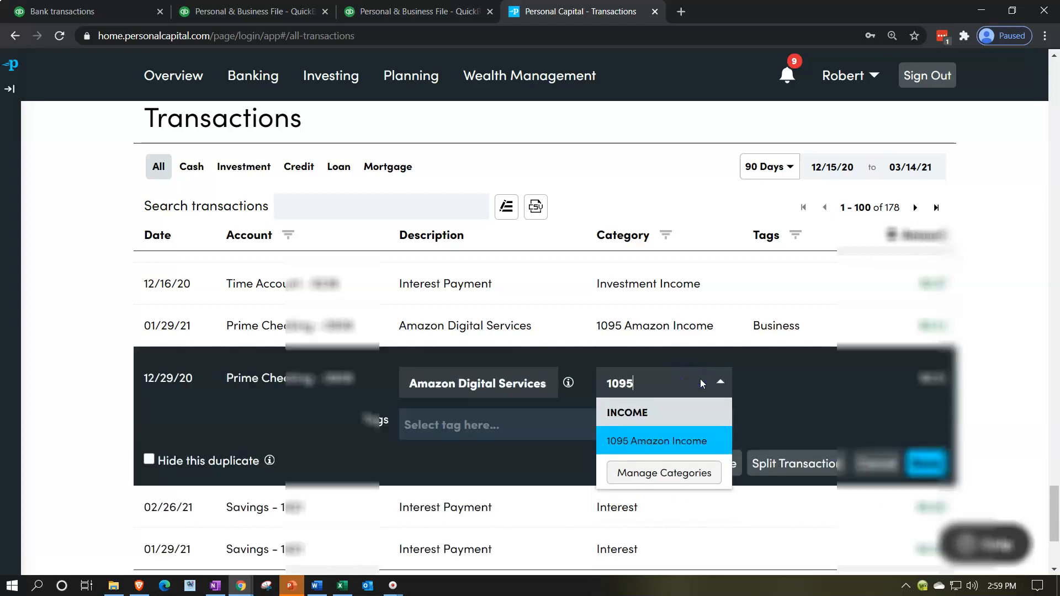
left_click(665, 431)
left_click(665, 424)
left_click(542, 416)
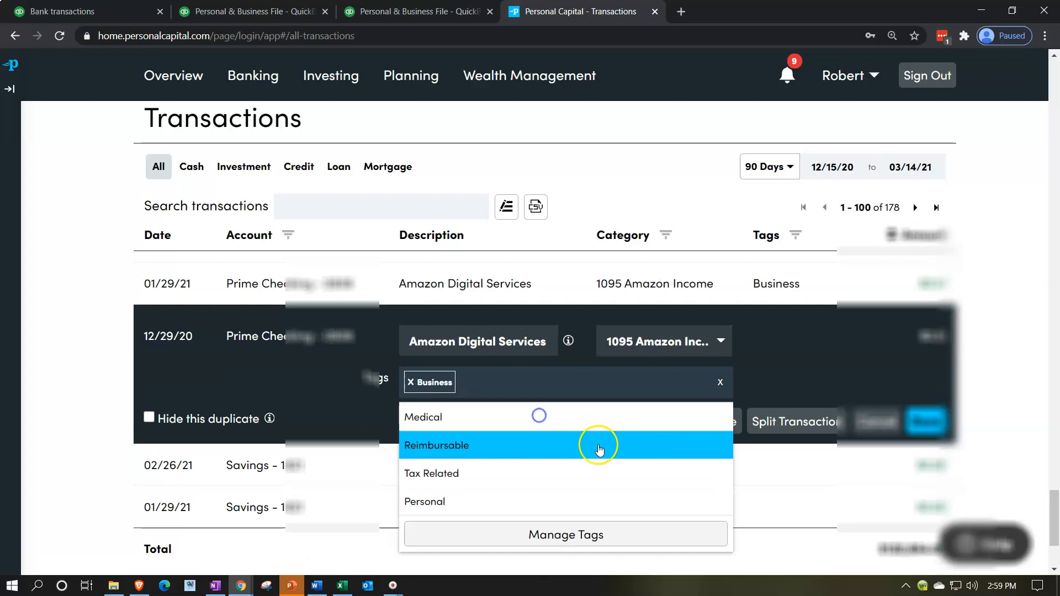
left_click(925, 417)
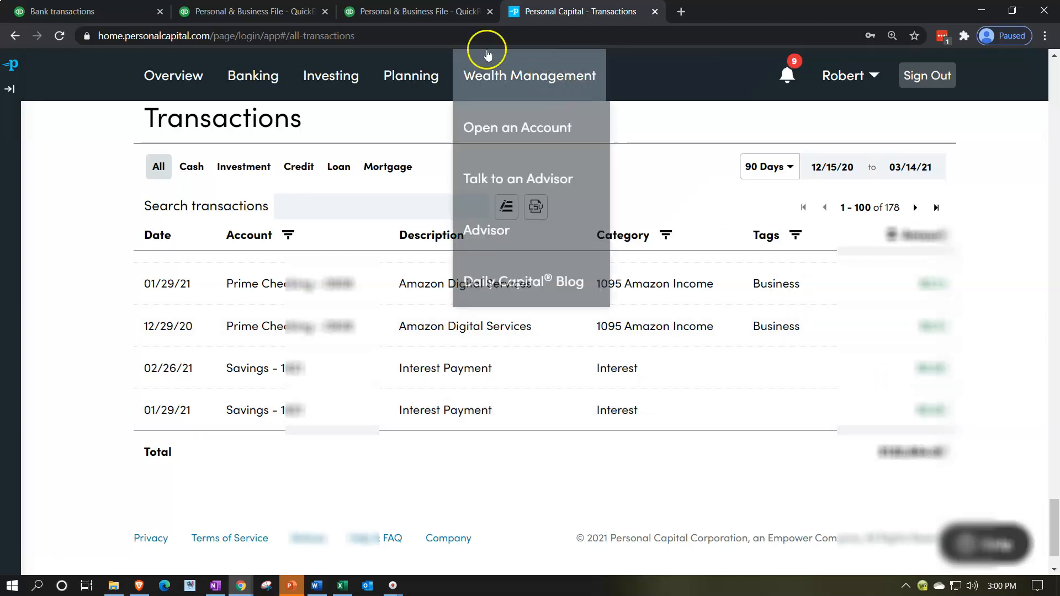
Switch to the QuickBooks bank transactions page.
left_click(133, 16)
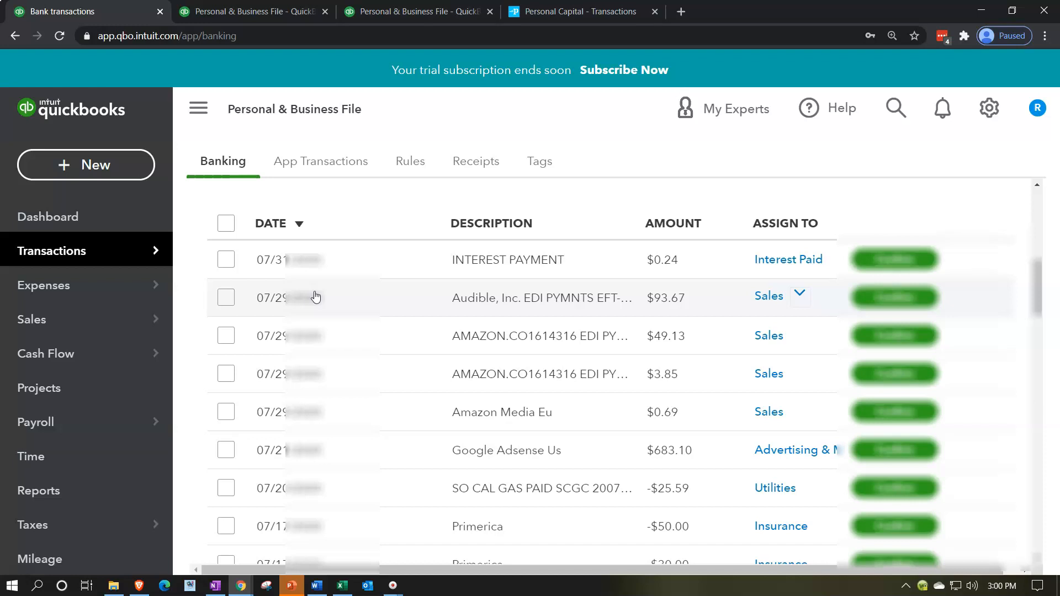
Switch to the Personal Capital transactions page and review the Amazon Digital Services entries tagged Business.
left_click(348, 277)
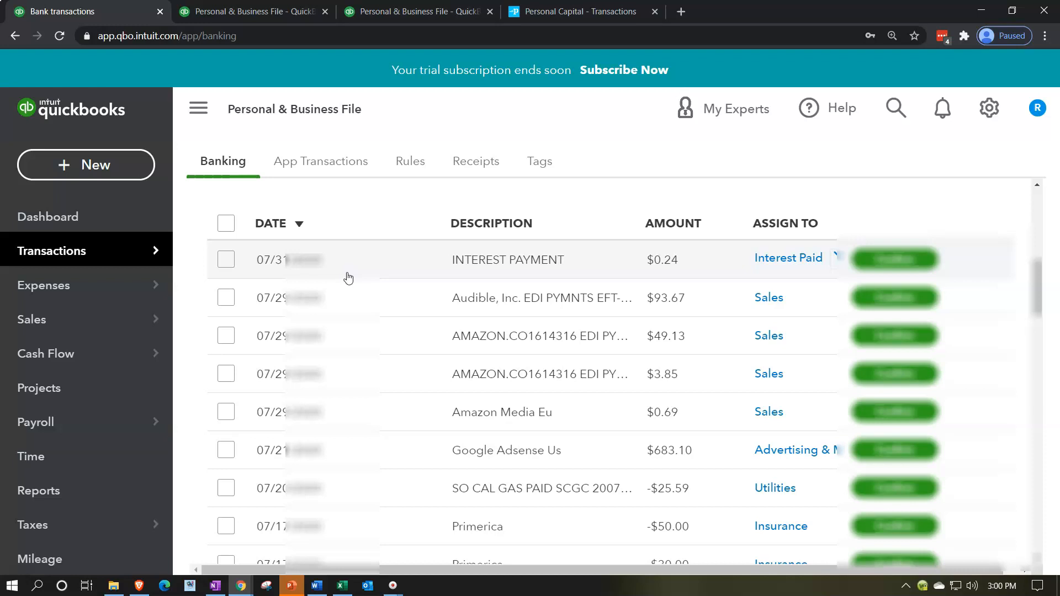
left_click(563, 10)
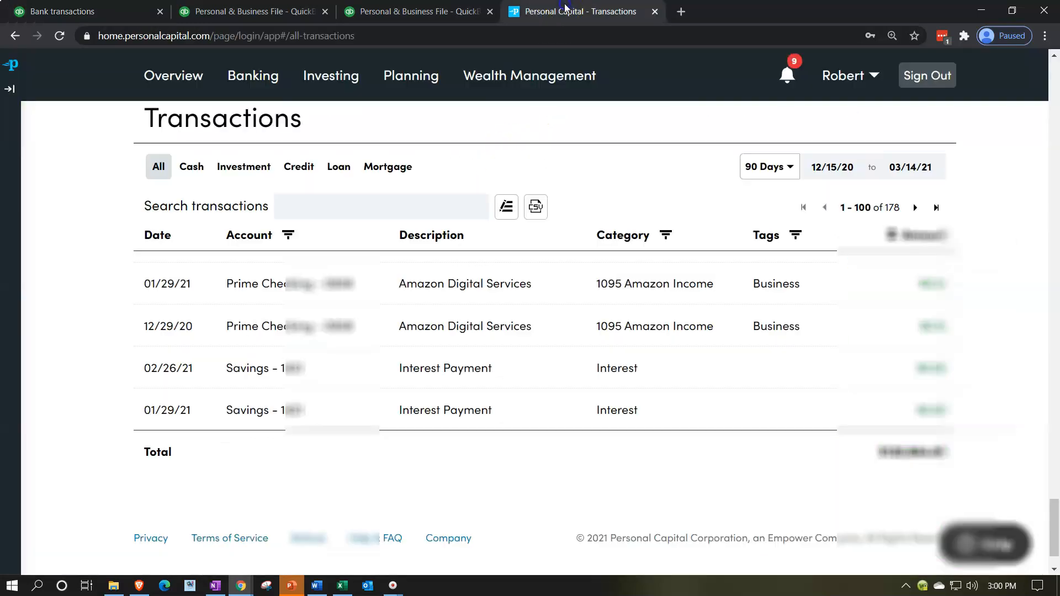
scroll(742, 374, "up", 2)
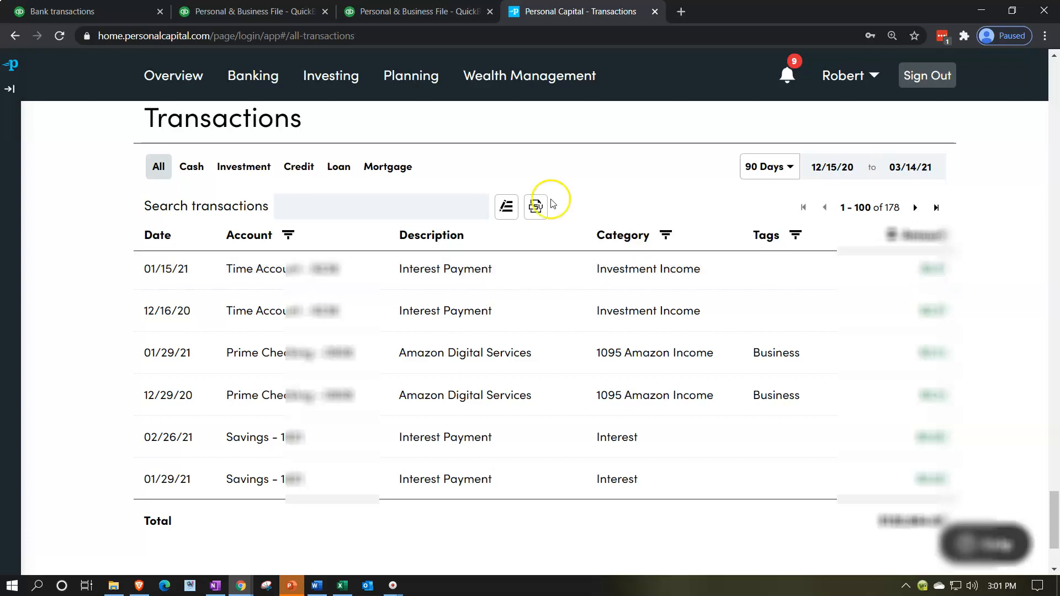
Switch back to QuickBooks and return from the checking Transaction Report to the Balance Sheet as of December 31, 2020.
left_click(98, 11)
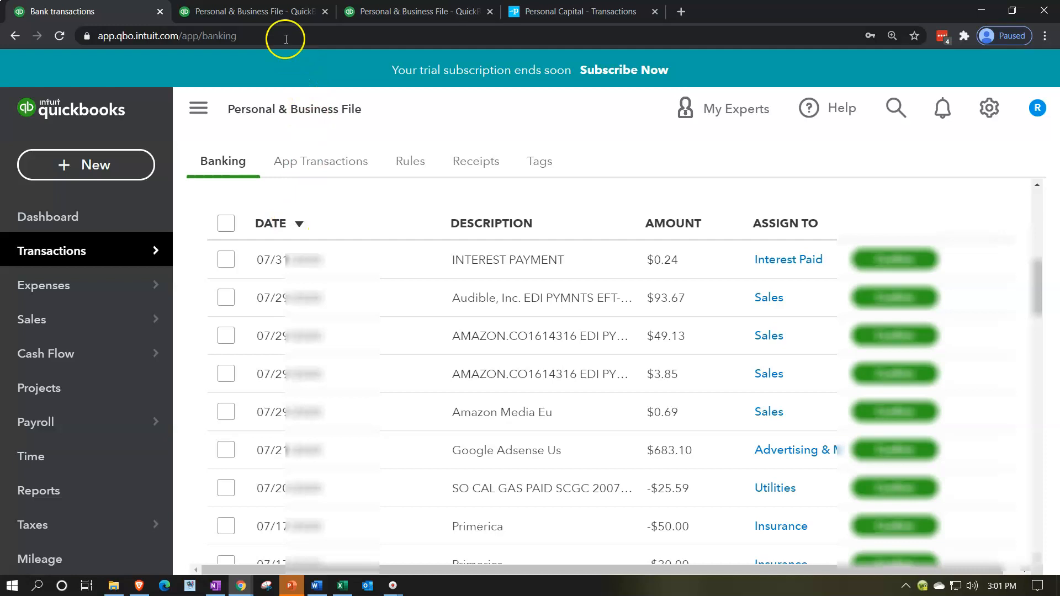
left_click(273, 11)
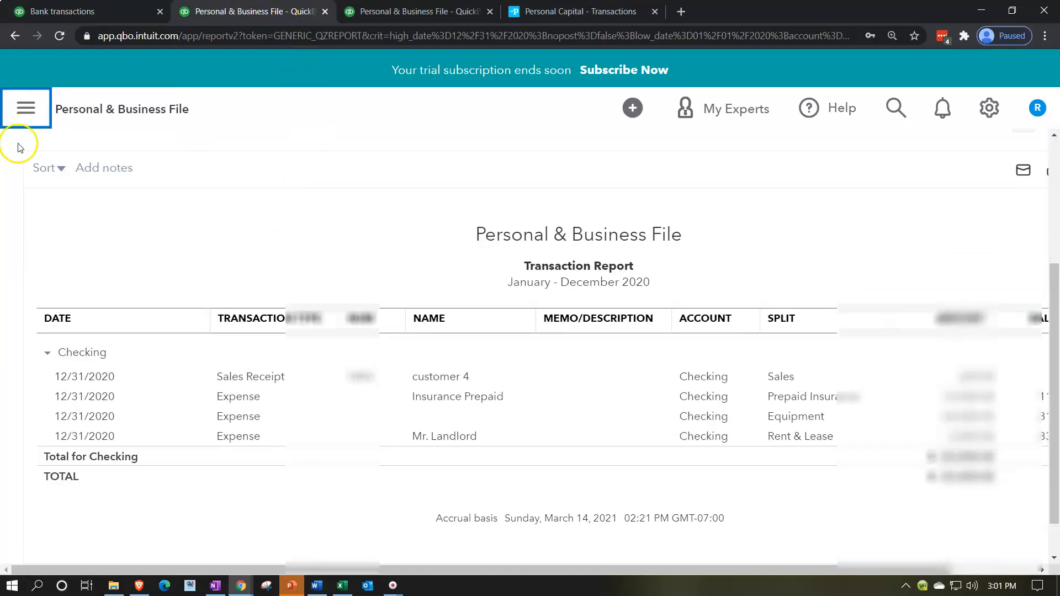
scroll(33, 155, "up", 4)
left_click(93, 200)
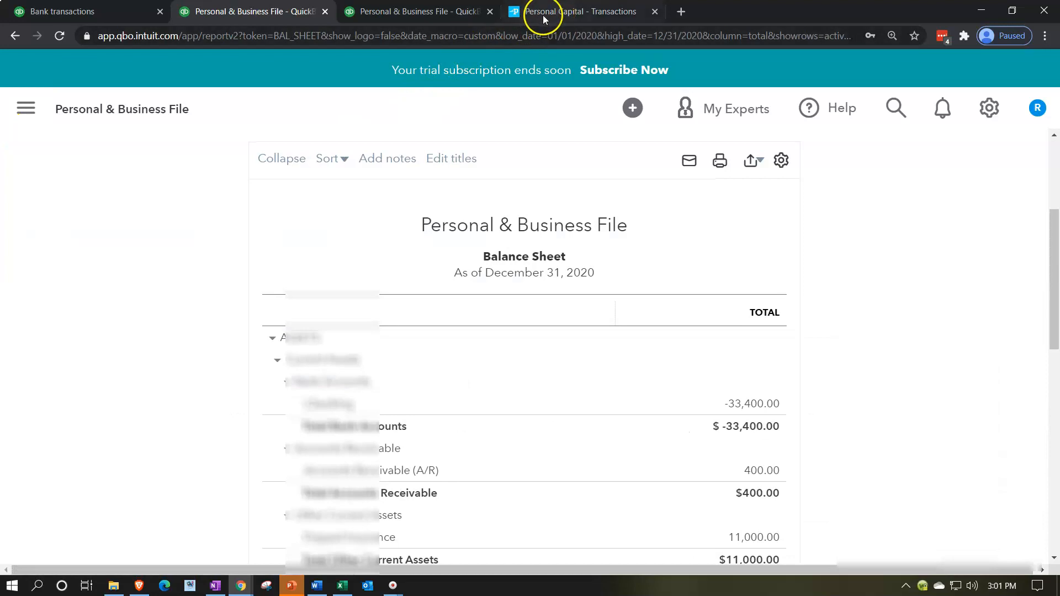
left_click(416, 13)
Return to Personal Capital and review the categories and Business tags of the income transactions, up to the 1050 Website Income entries.
left_click(558, 12)
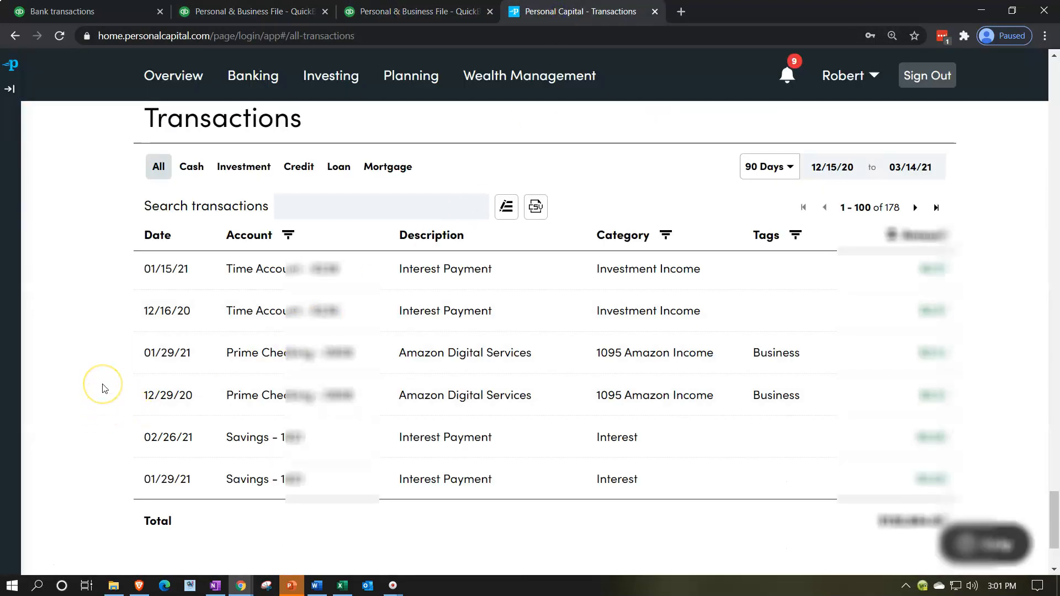
scroll(208, 379, "up", 1)
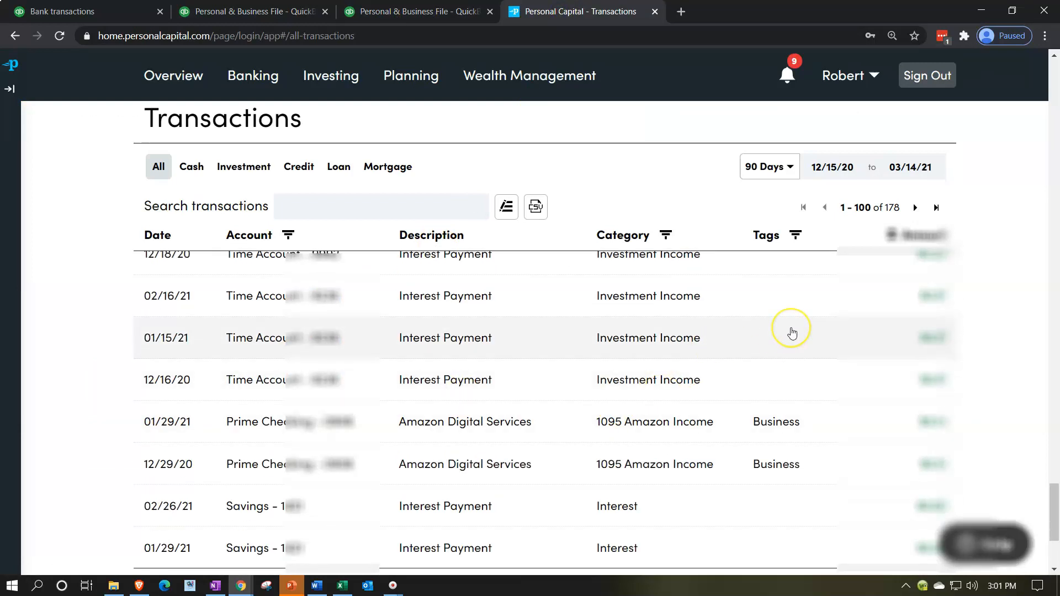
scroll(792, 331, "up", 1)
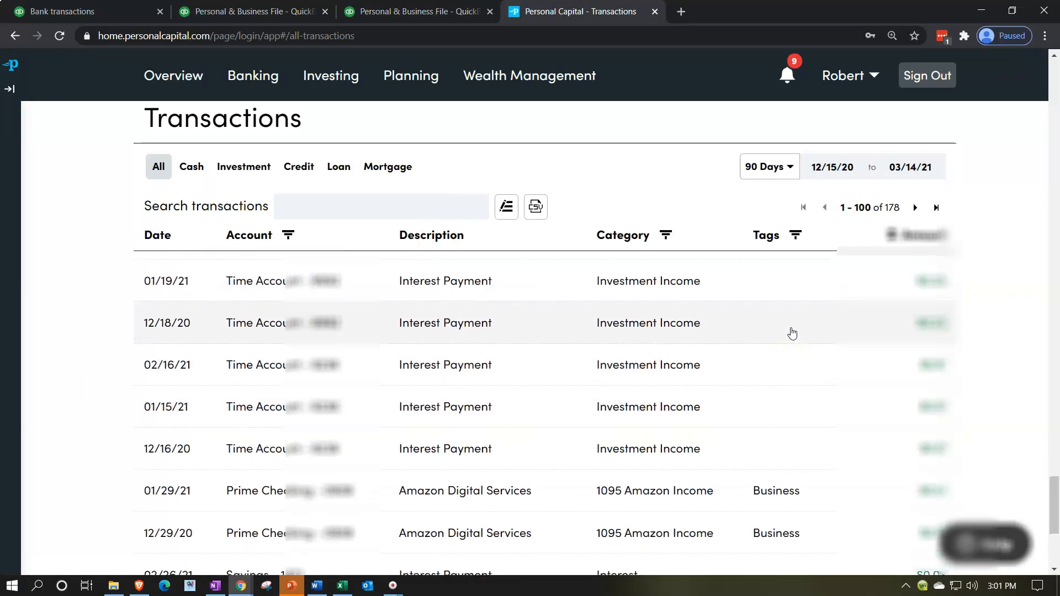
scroll(792, 333, "up", 5)
scroll(792, 333, "up", 6)
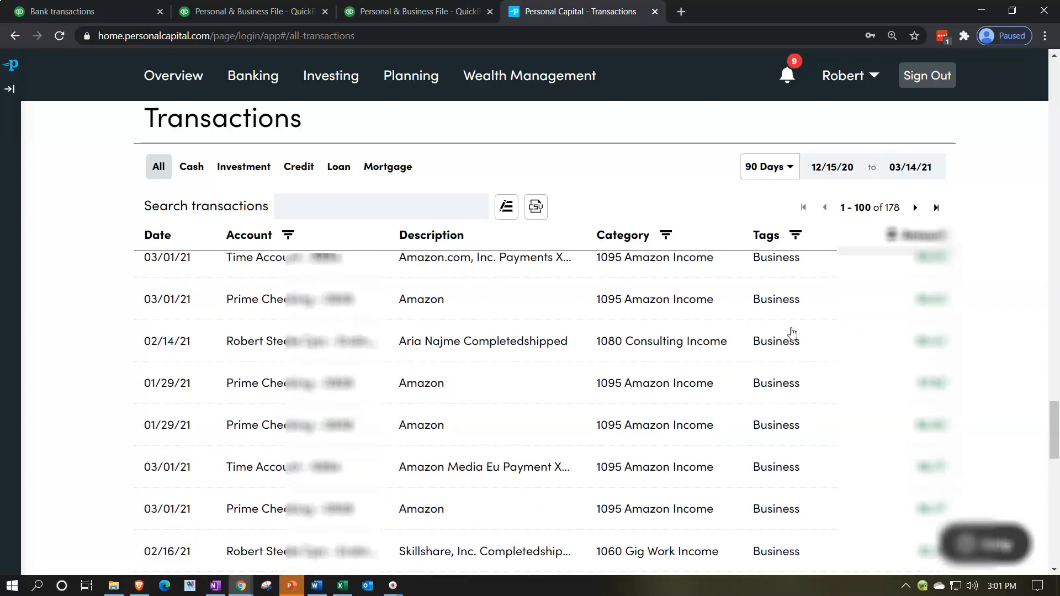
scroll(792, 333, "up", 2)
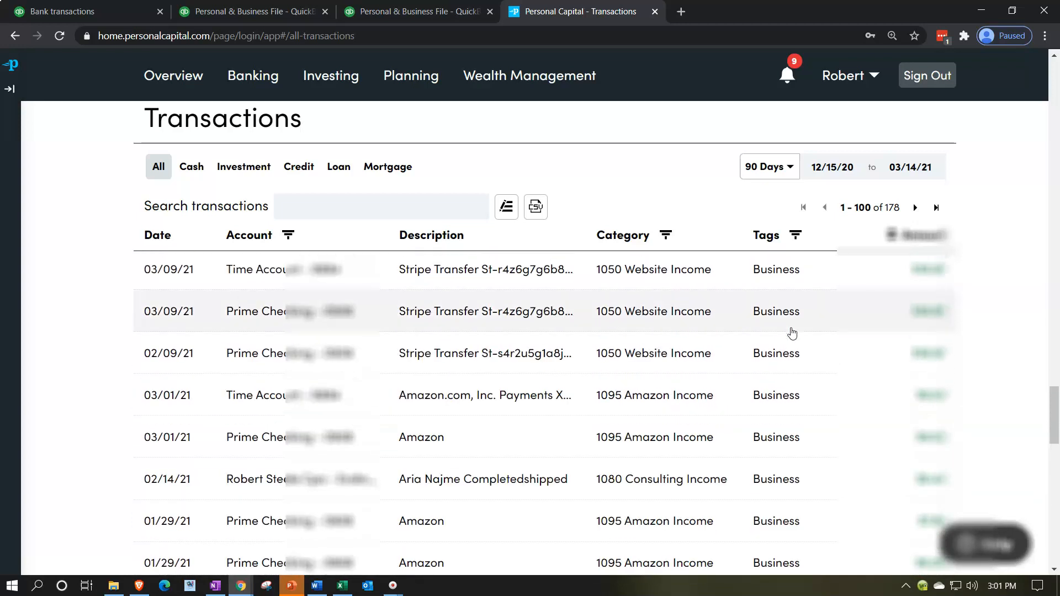
left_click(795, 328)
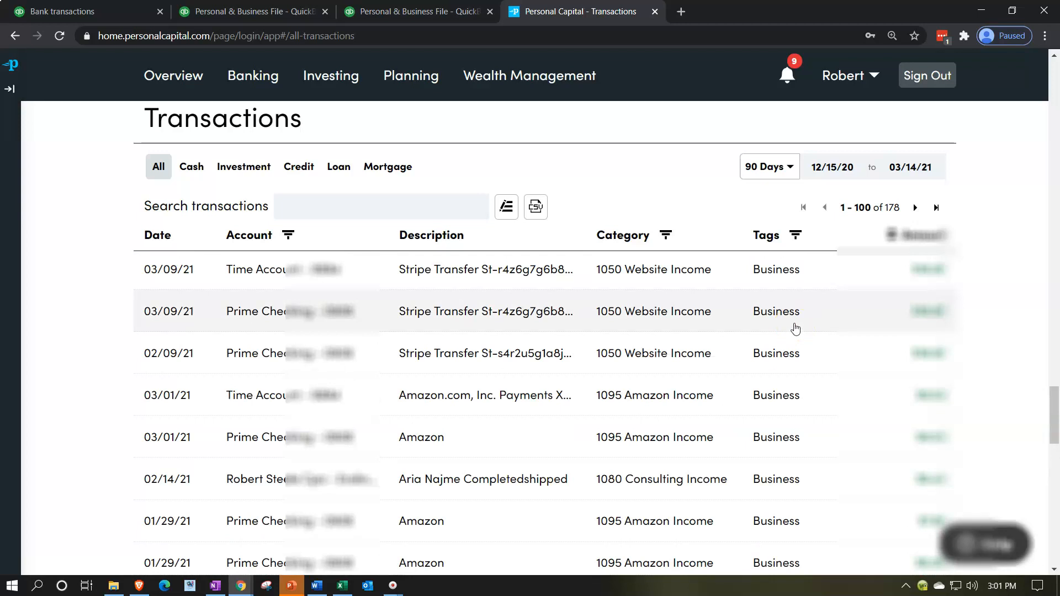